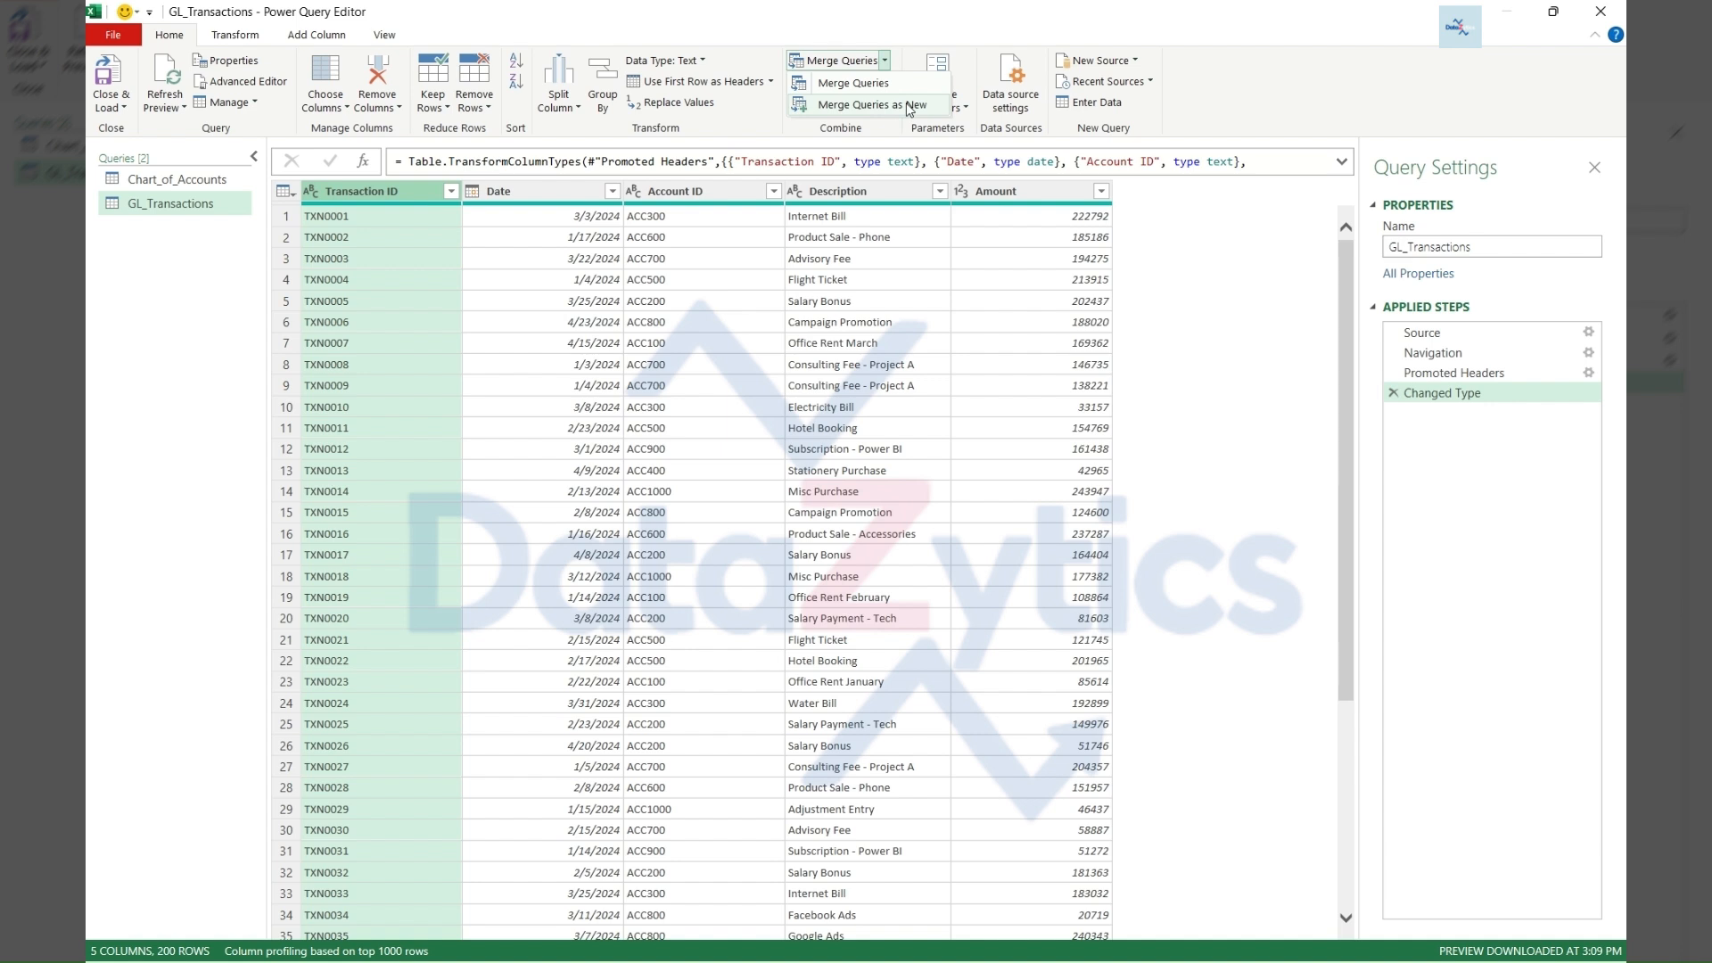
Merge GL_Transactions with Chart_of_Accounts as a new query, matching on Account ID with a Left Outer join
left_click(909, 106)
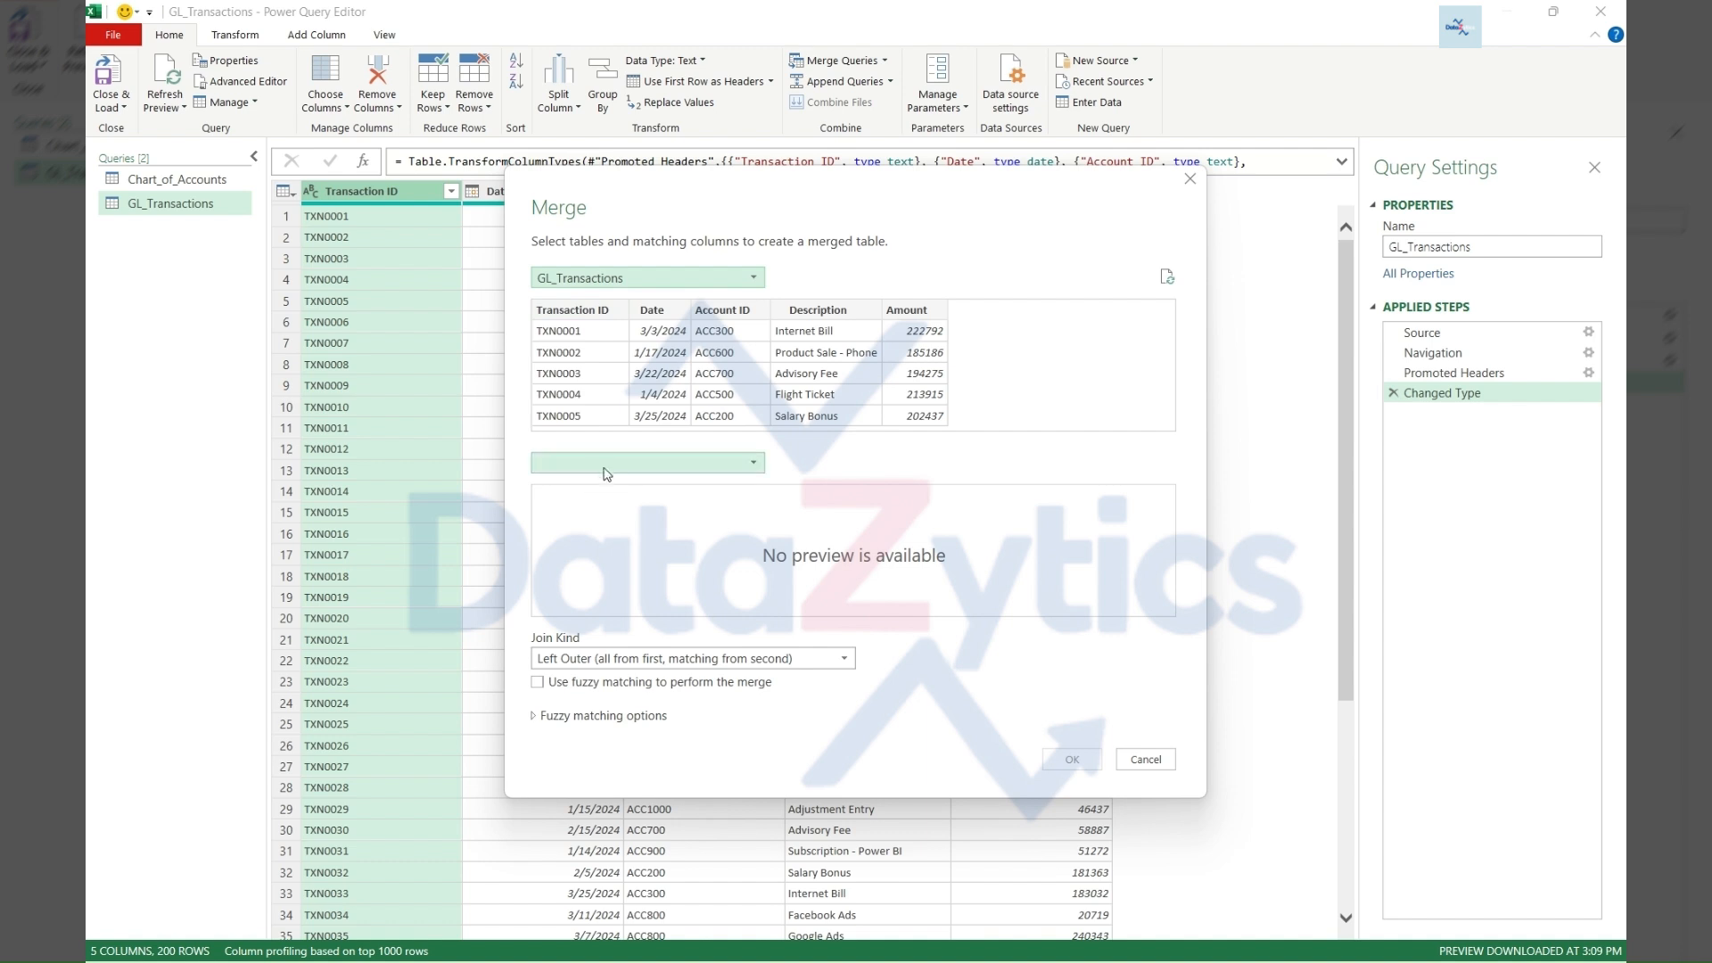
left_click(753, 463)
left_click(686, 484)
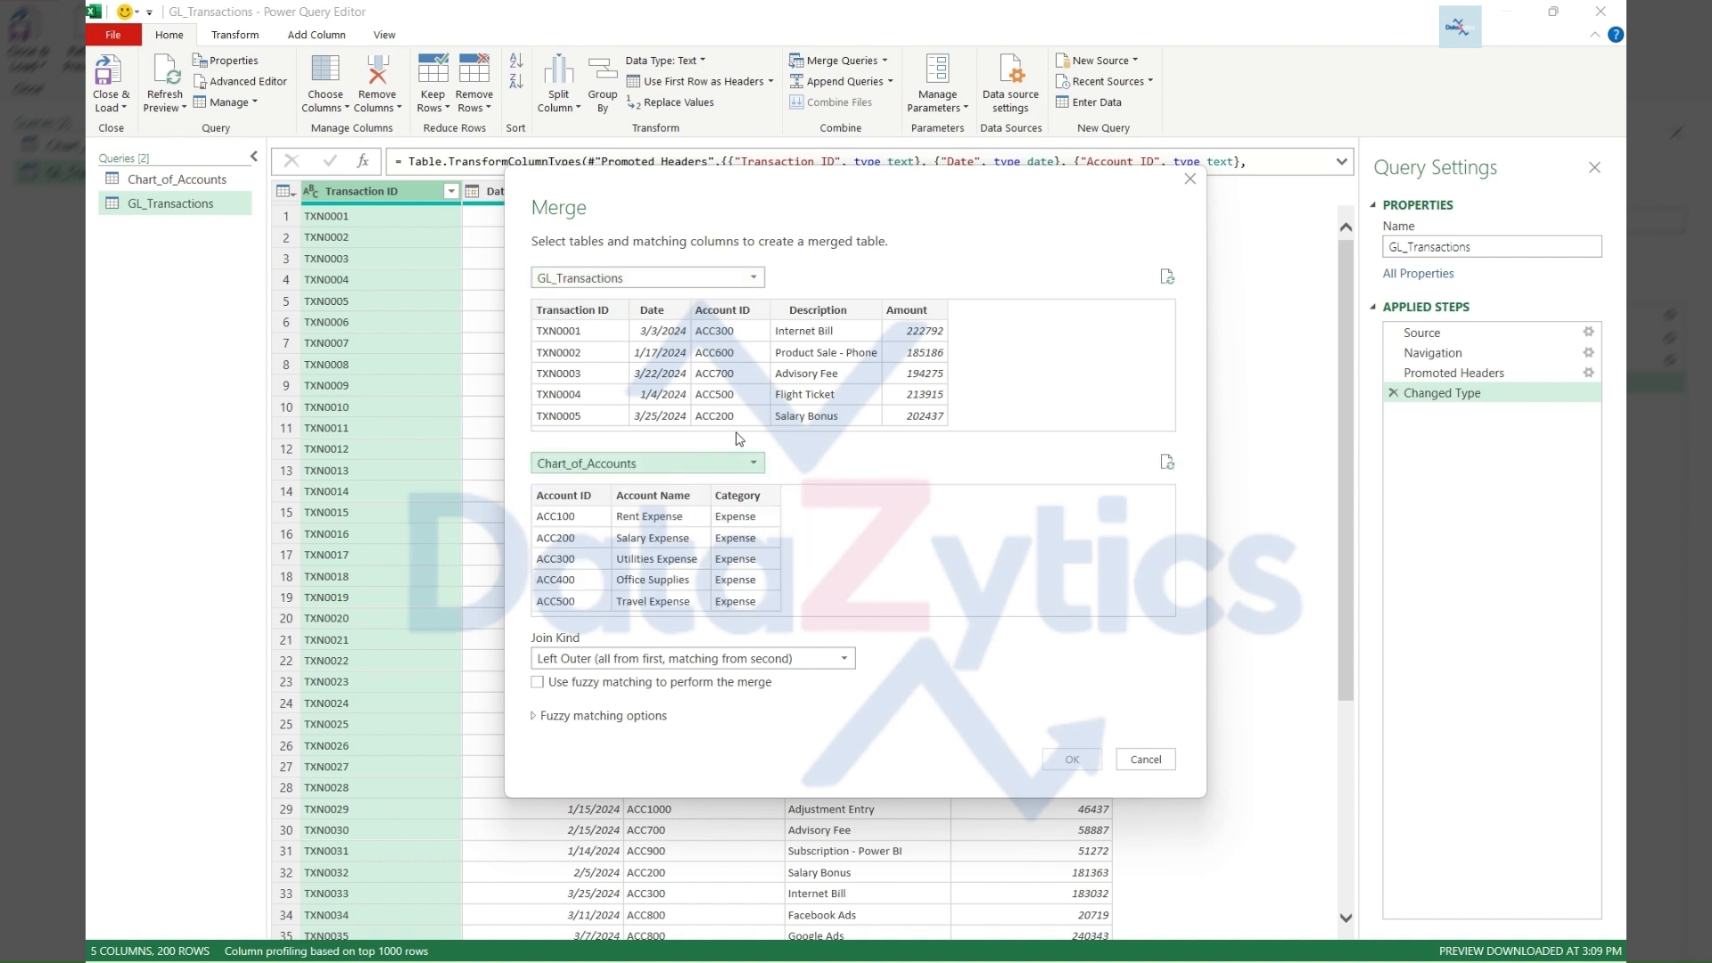
left_click(715, 313)
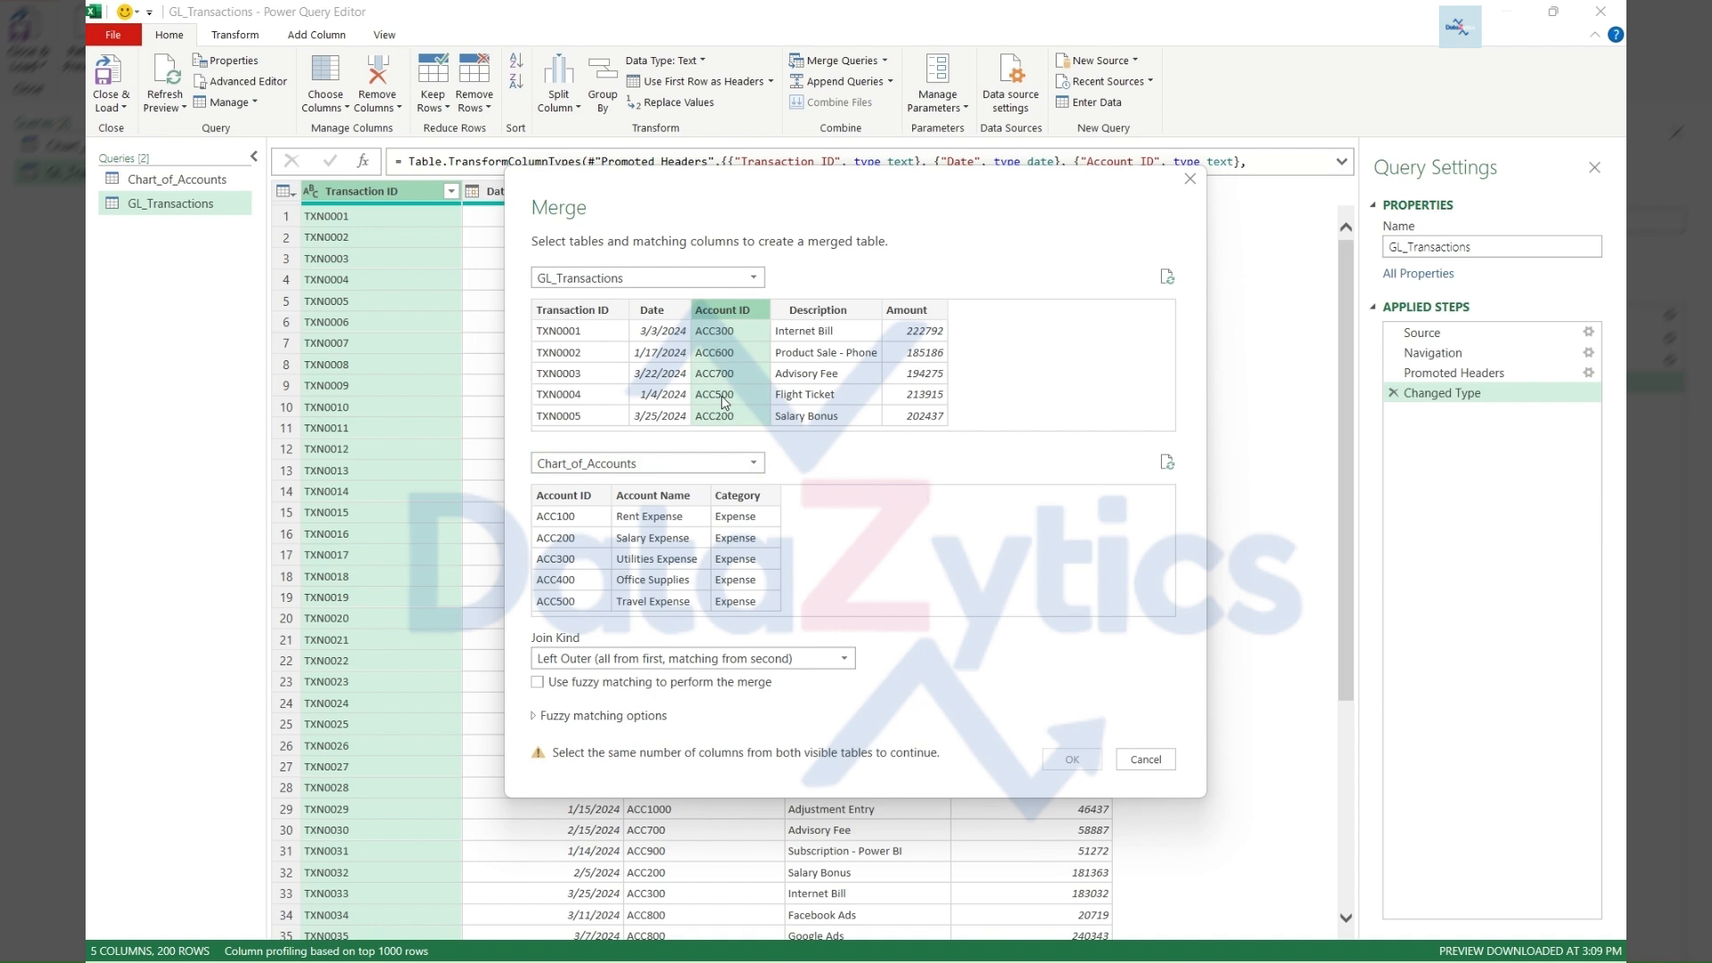
left_click(553, 502)
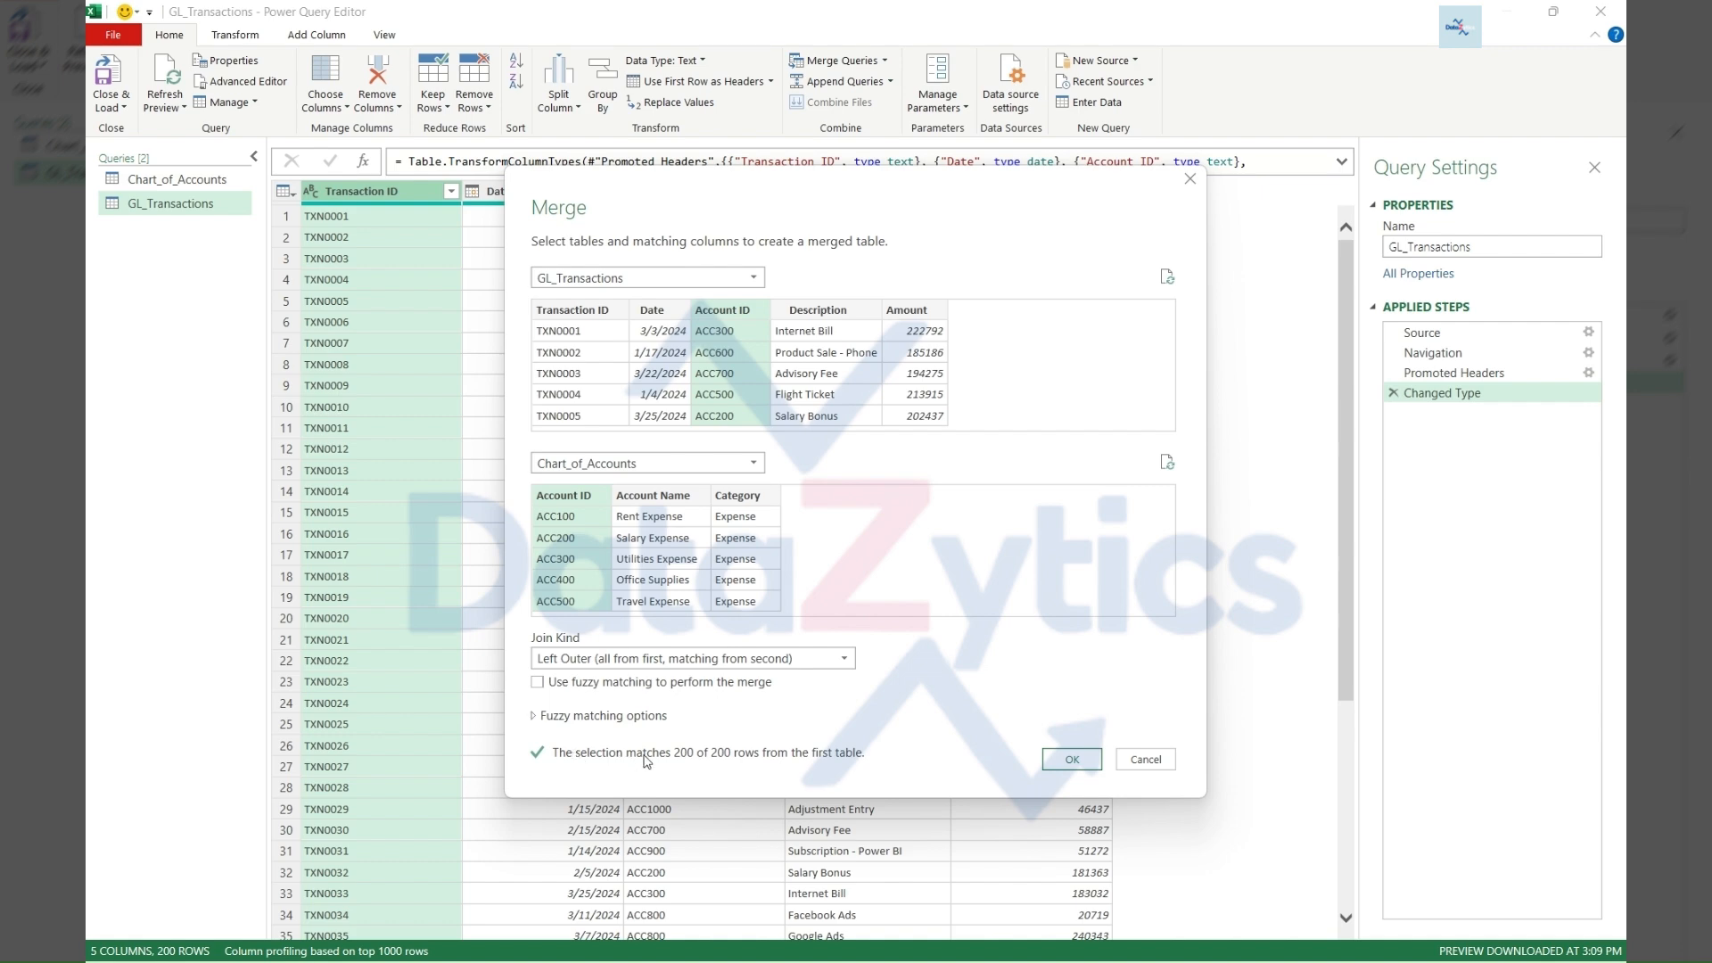
left_click(1101, 766)
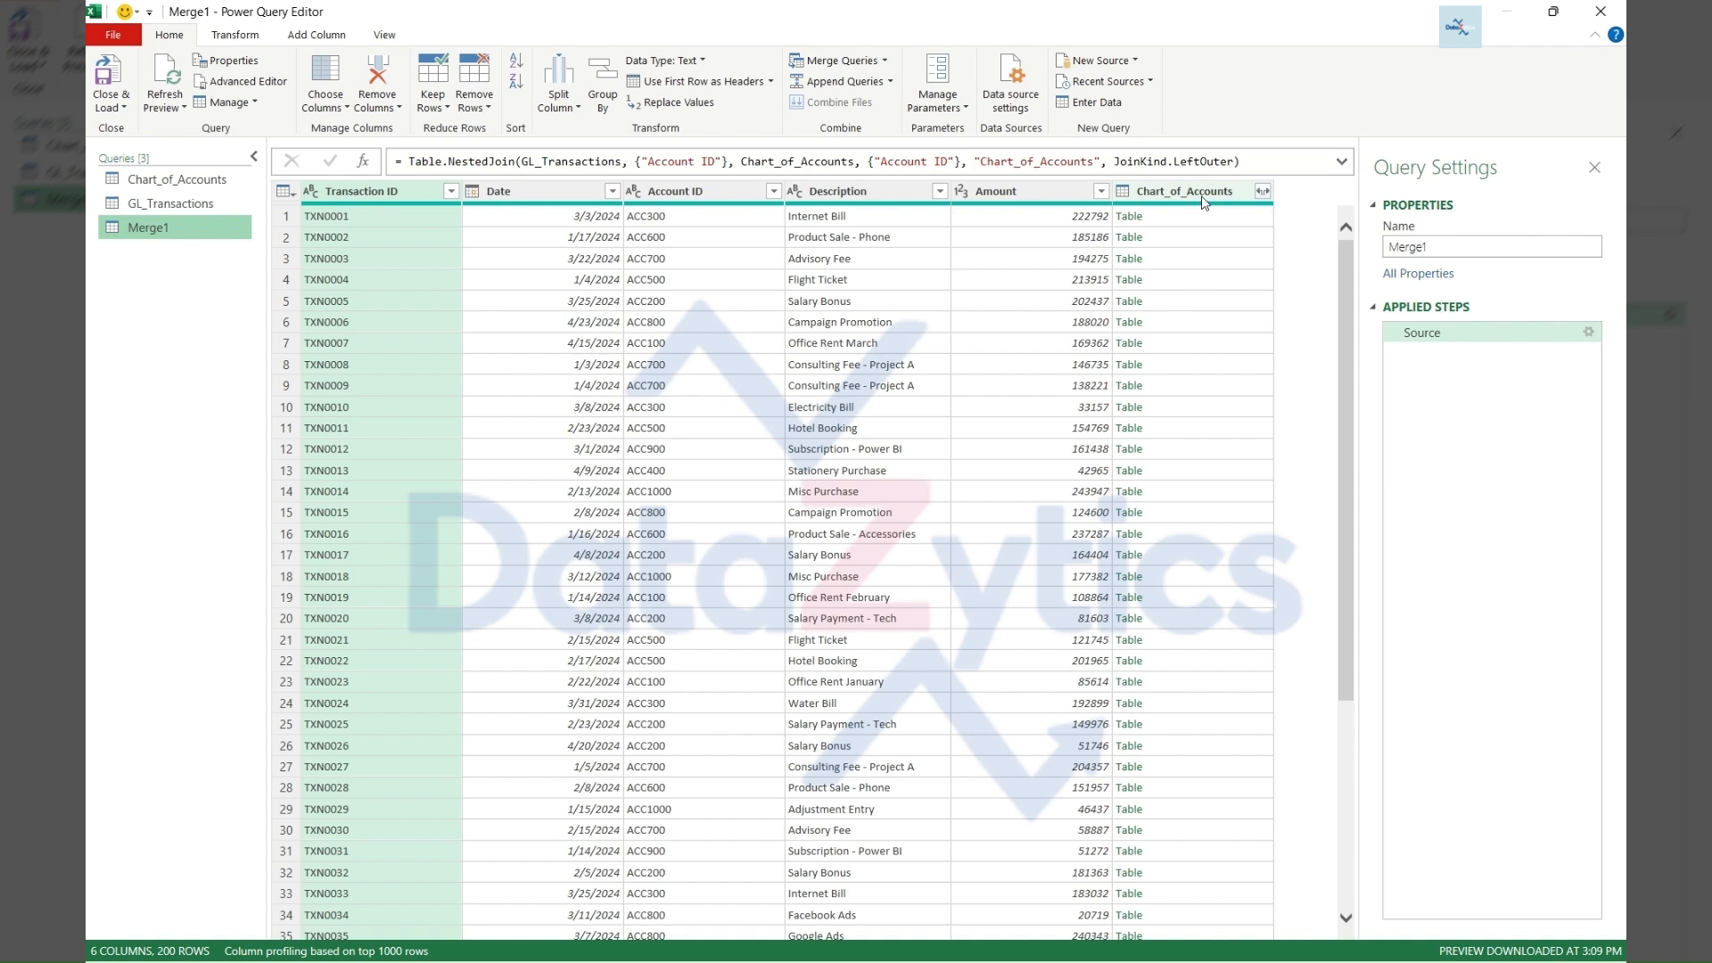
Expand the Chart_of_Accounts column to only Account Name and Category, without the original column name as prefix
left_click(1265, 190)
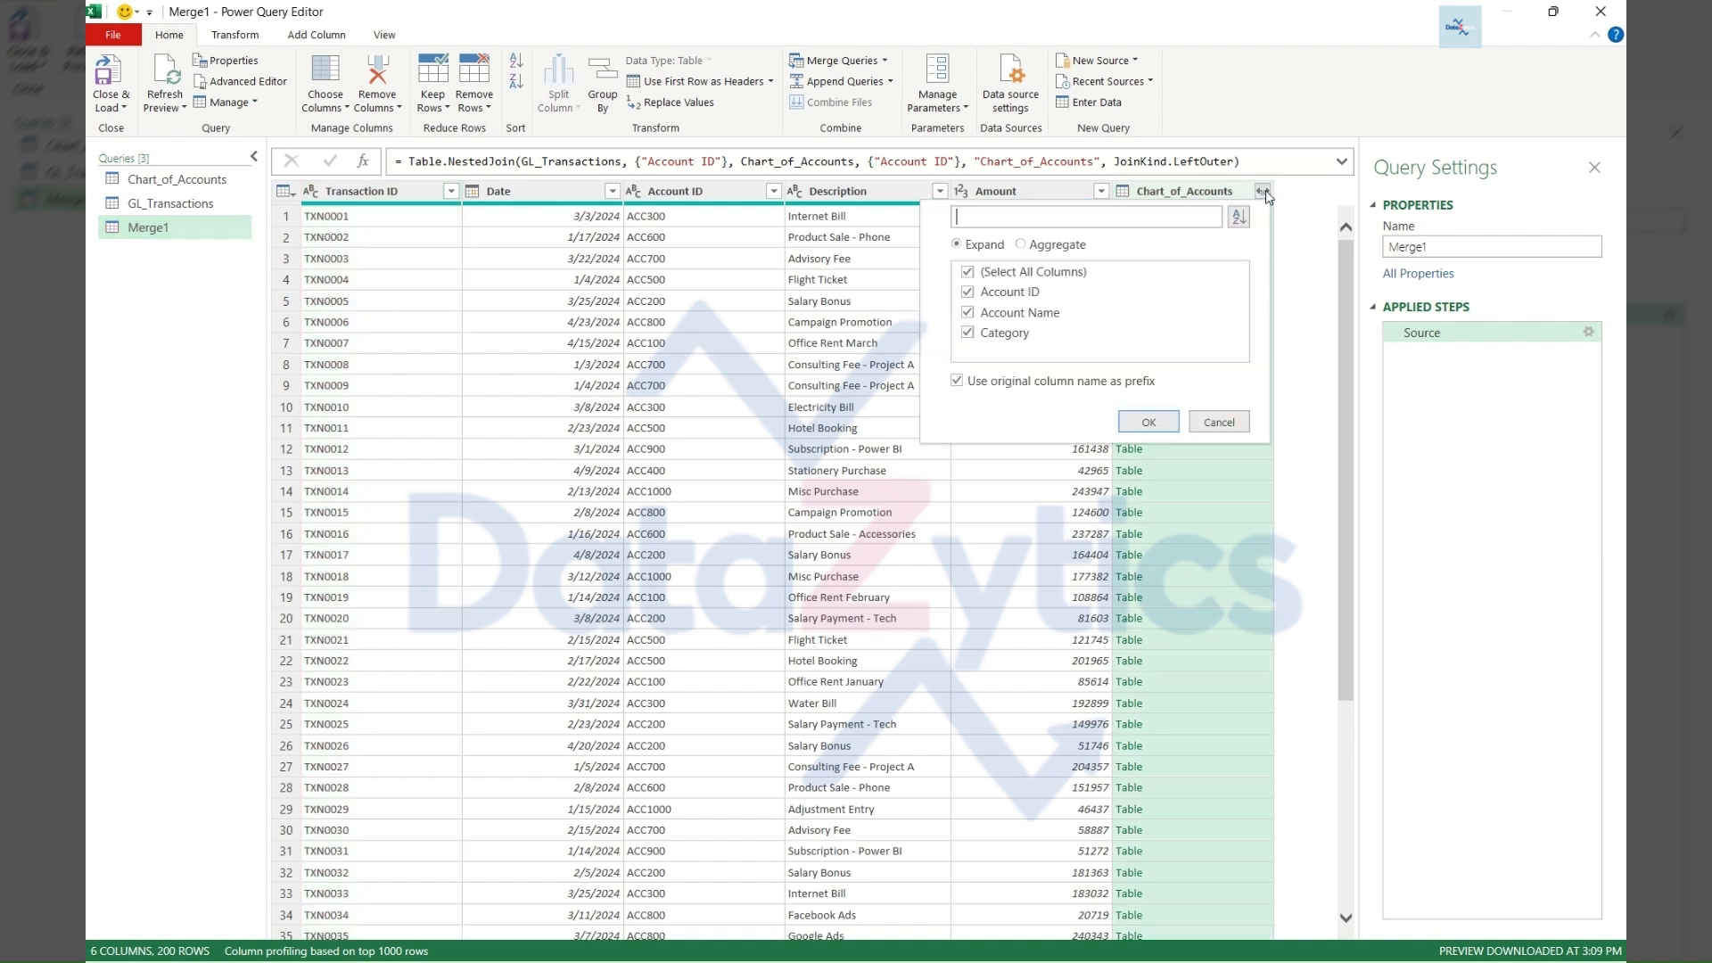
left_click(968, 273)
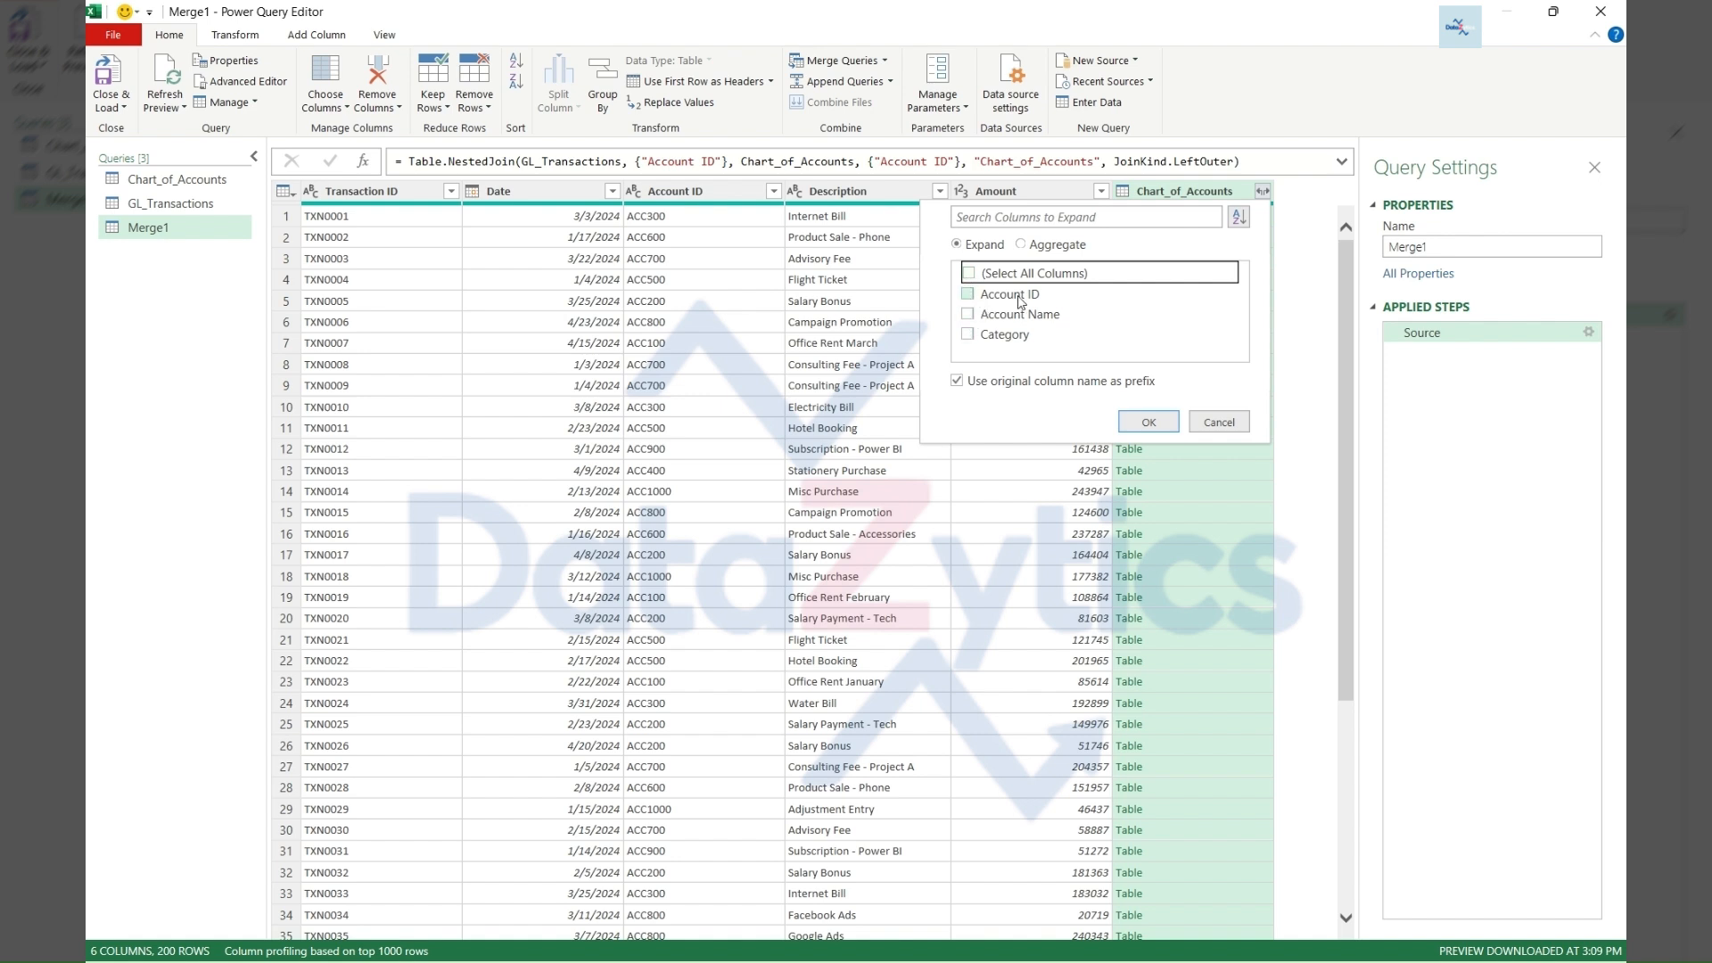
left_click(968, 313)
left_click(968, 334)
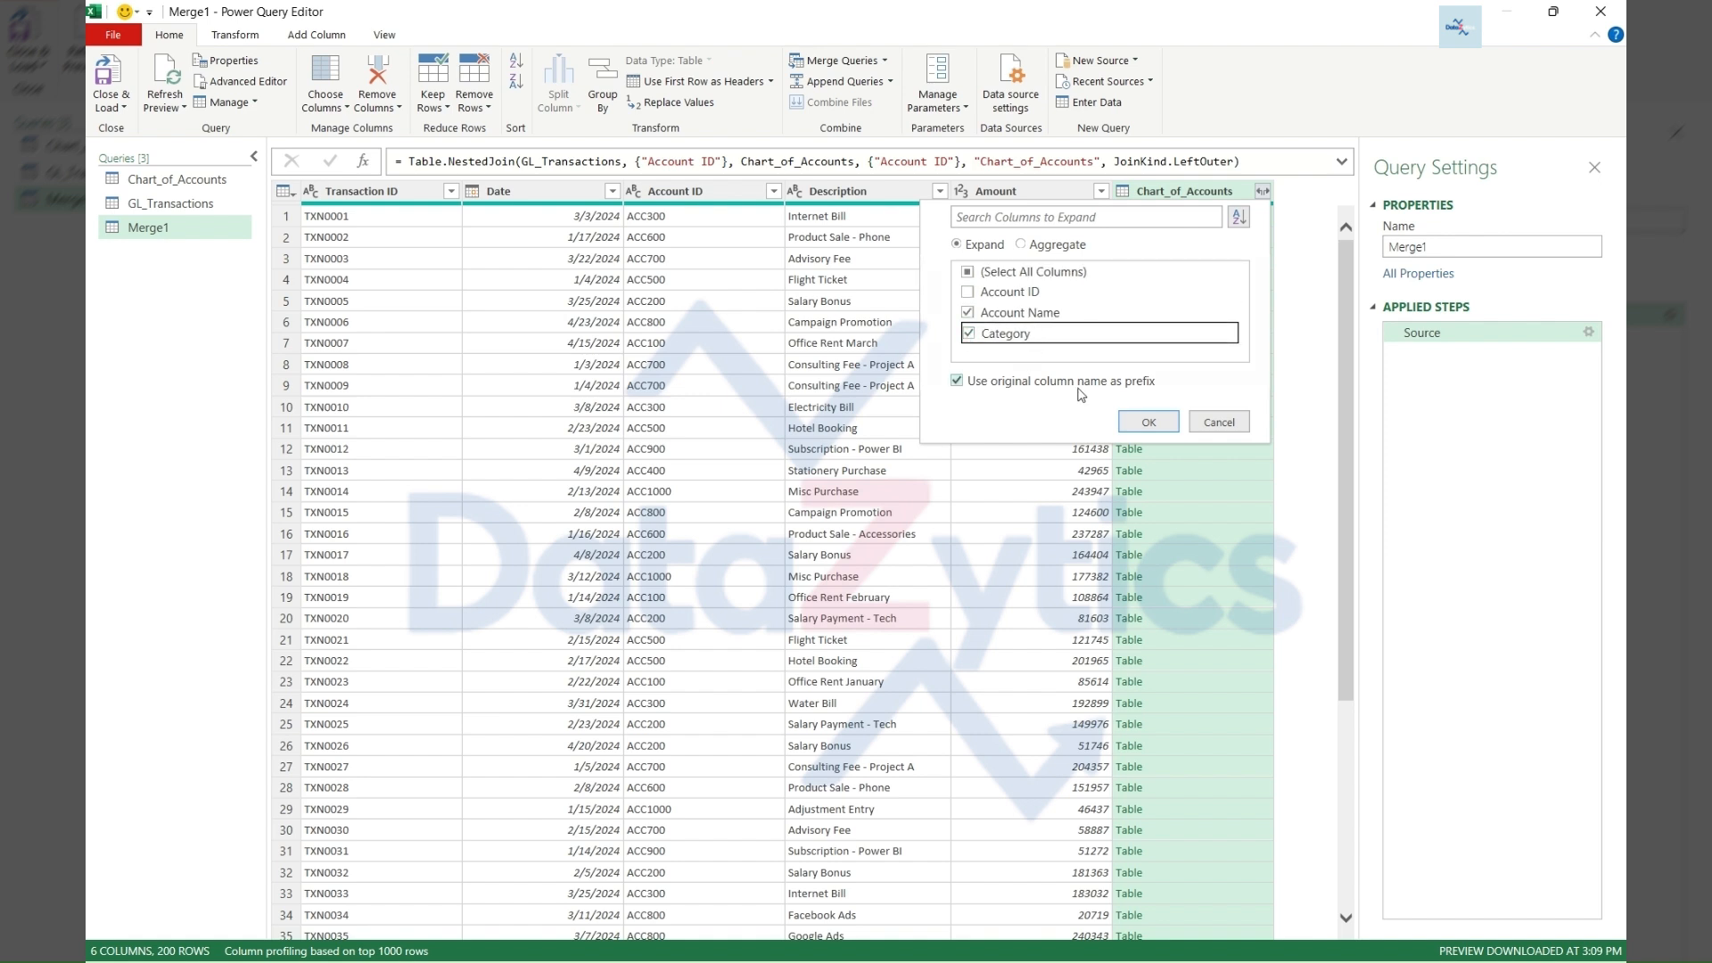
left_click(958, 381)
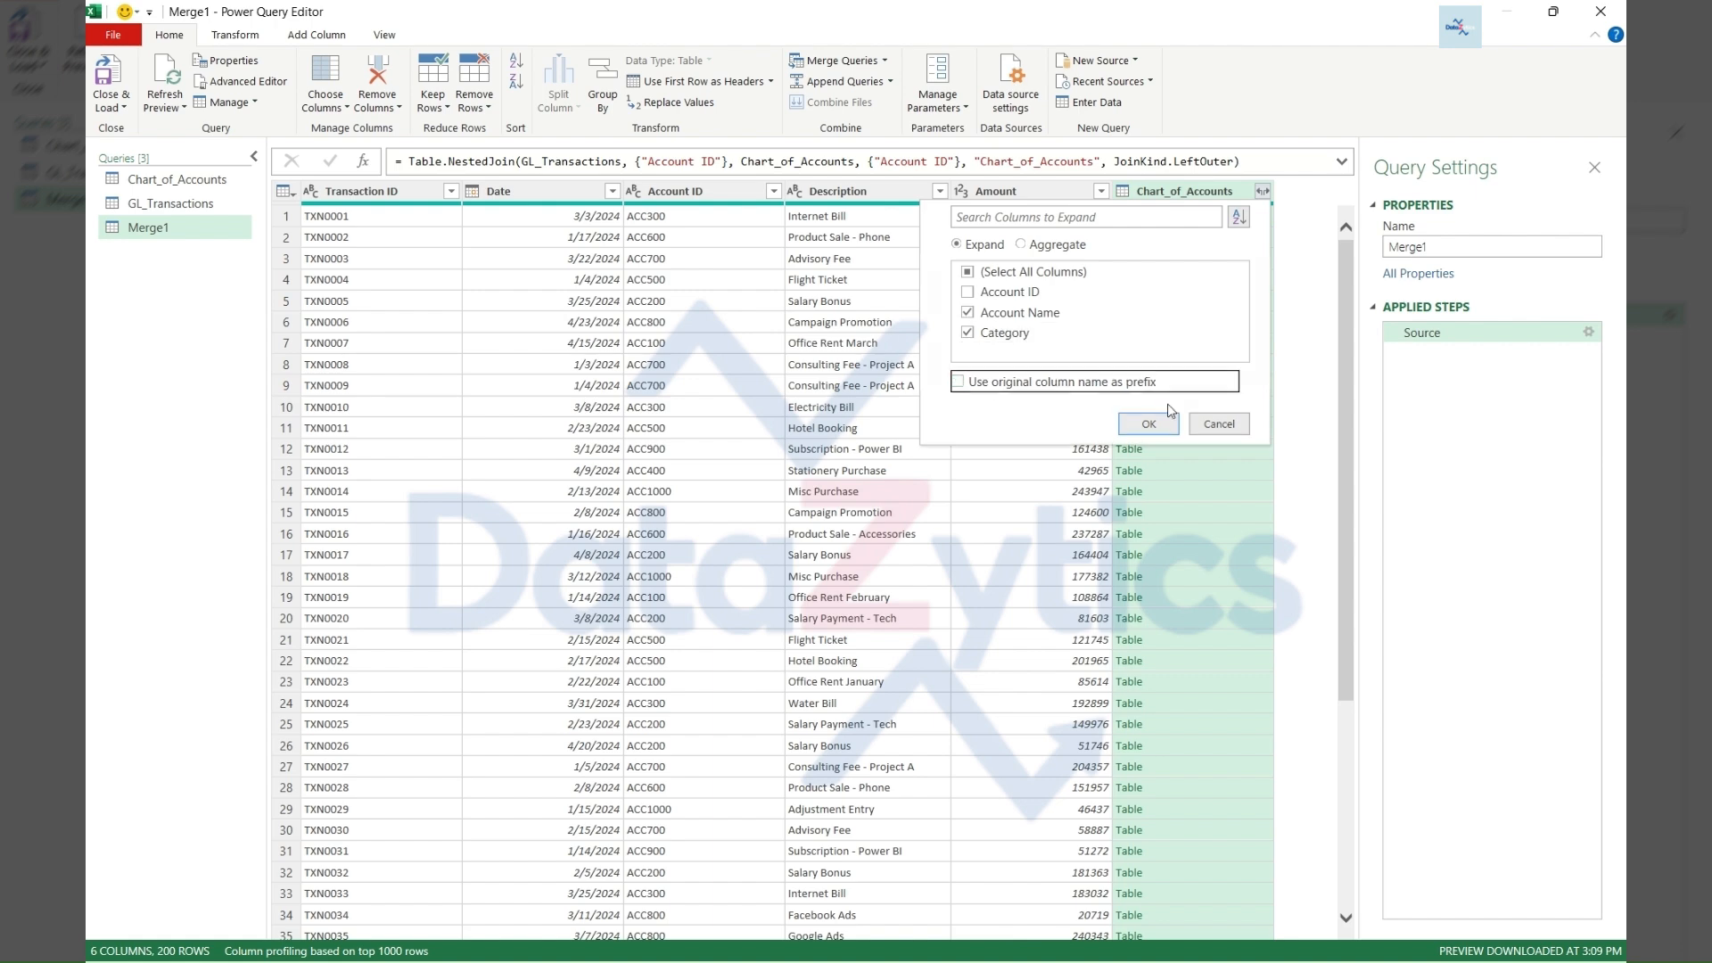
left_click(1151, 424)
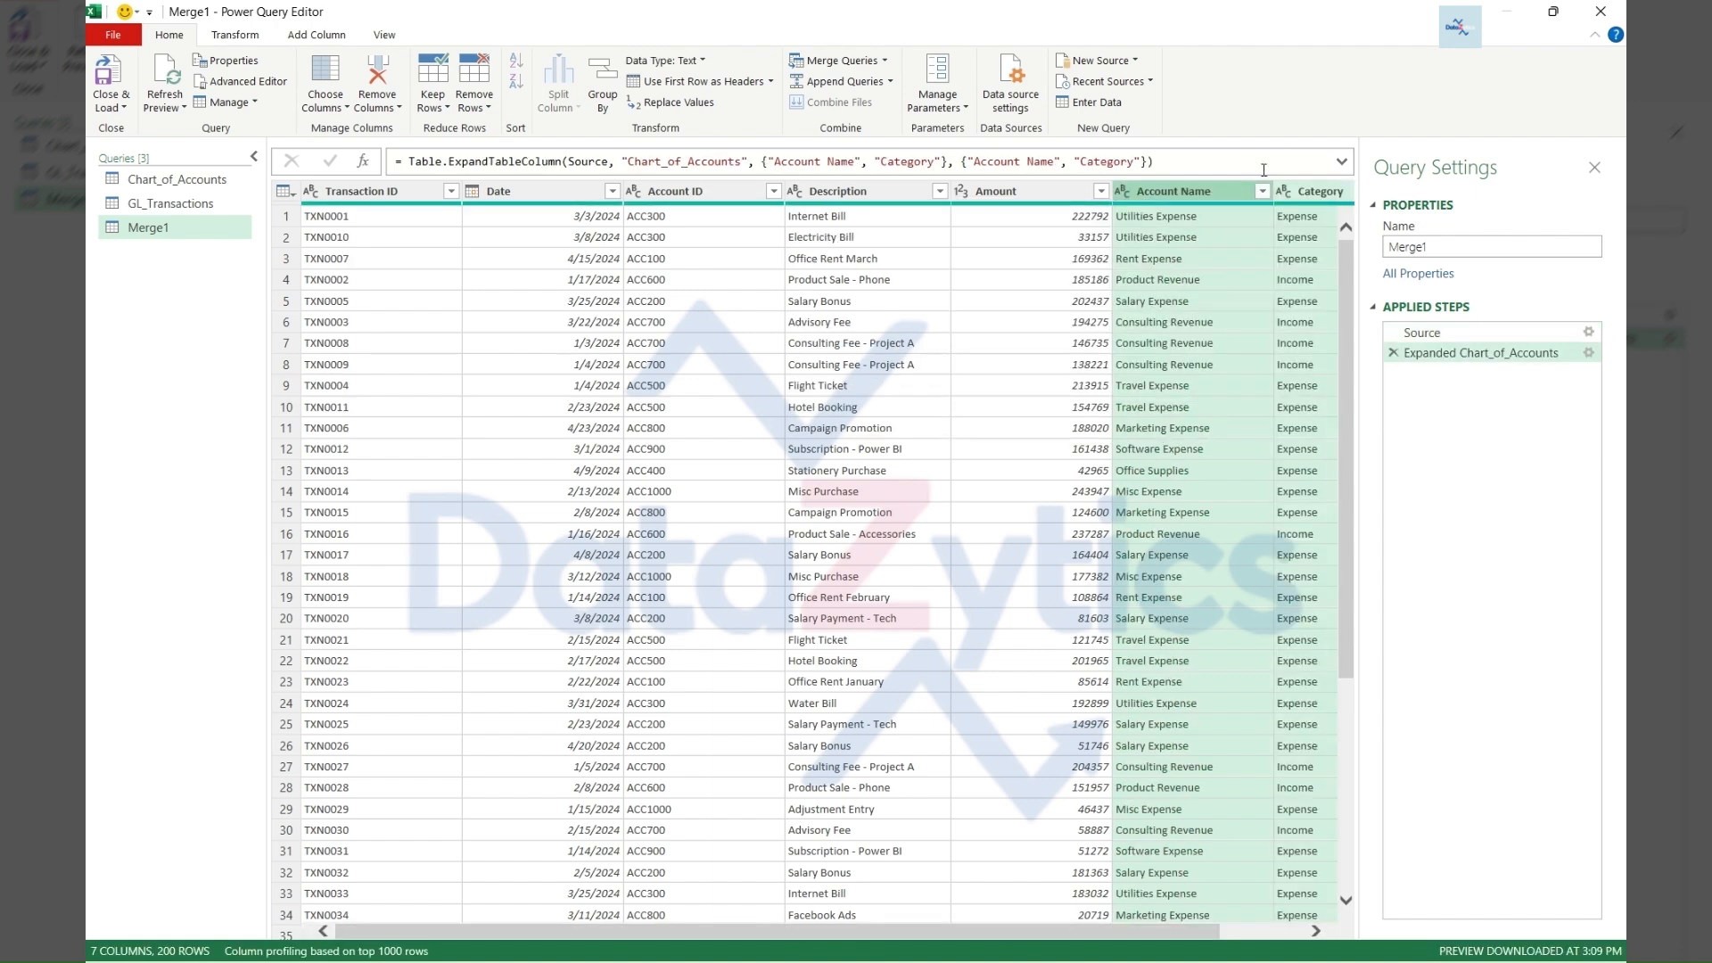
Examine the columns of the merged table, including the expanded Account Name and Category columns
left_click_drag(1143, 933, 1228, 933)
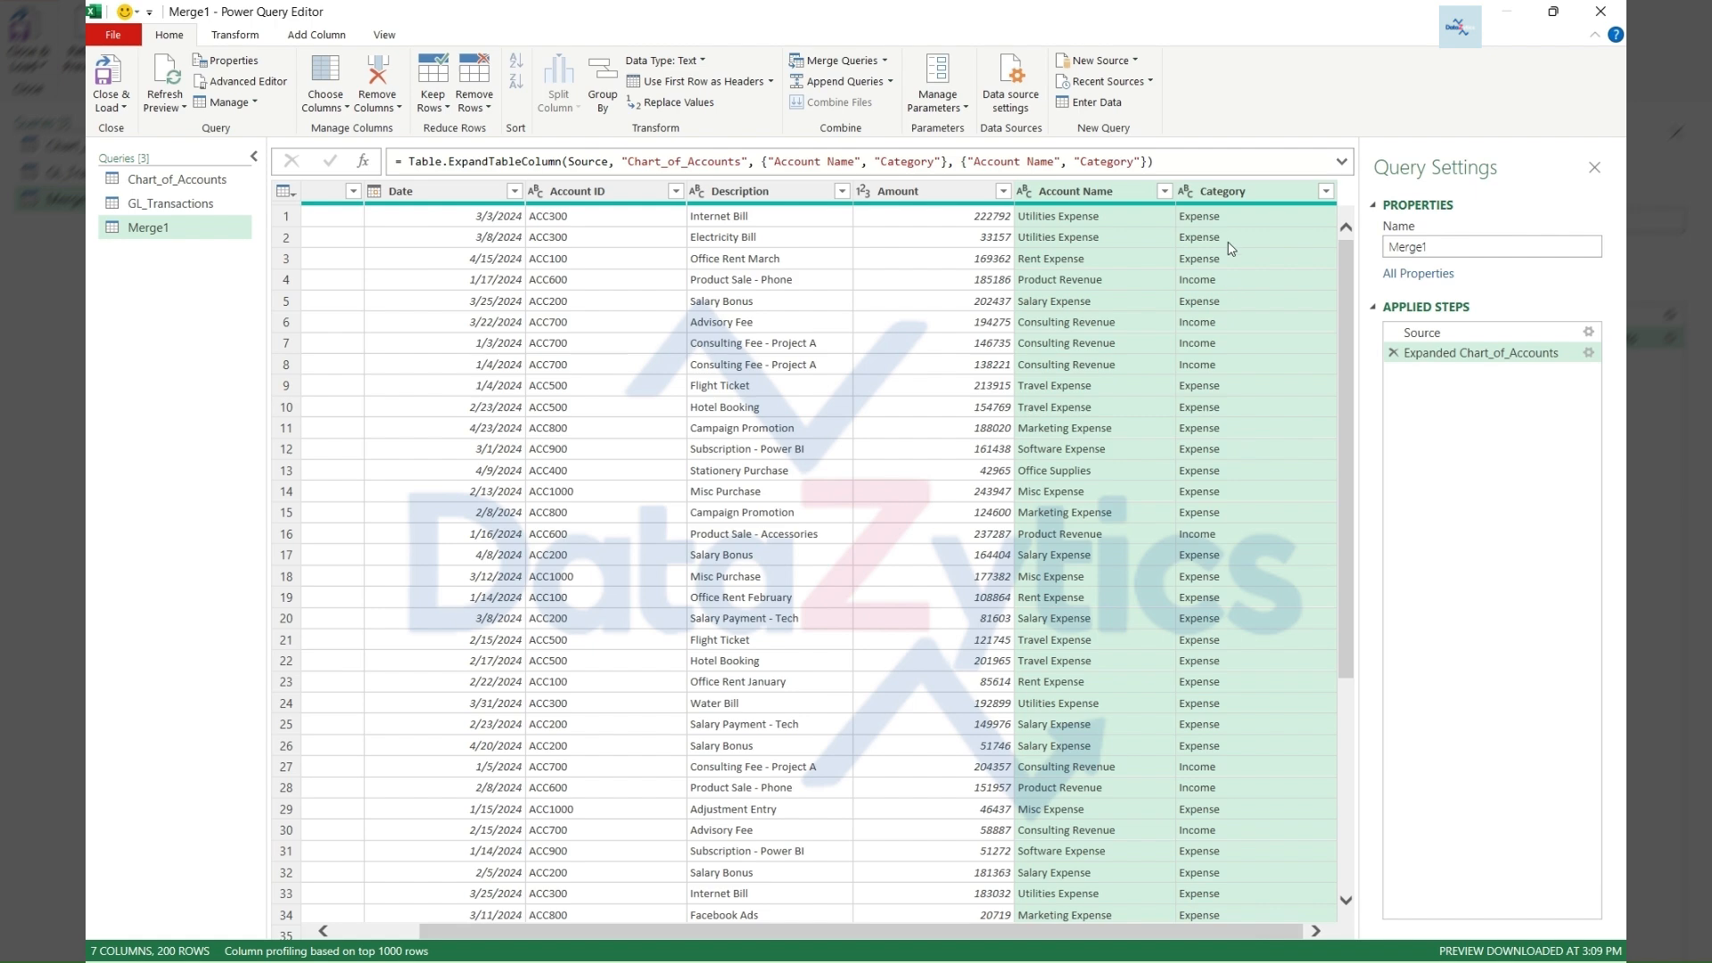
left_click(1104, 198)
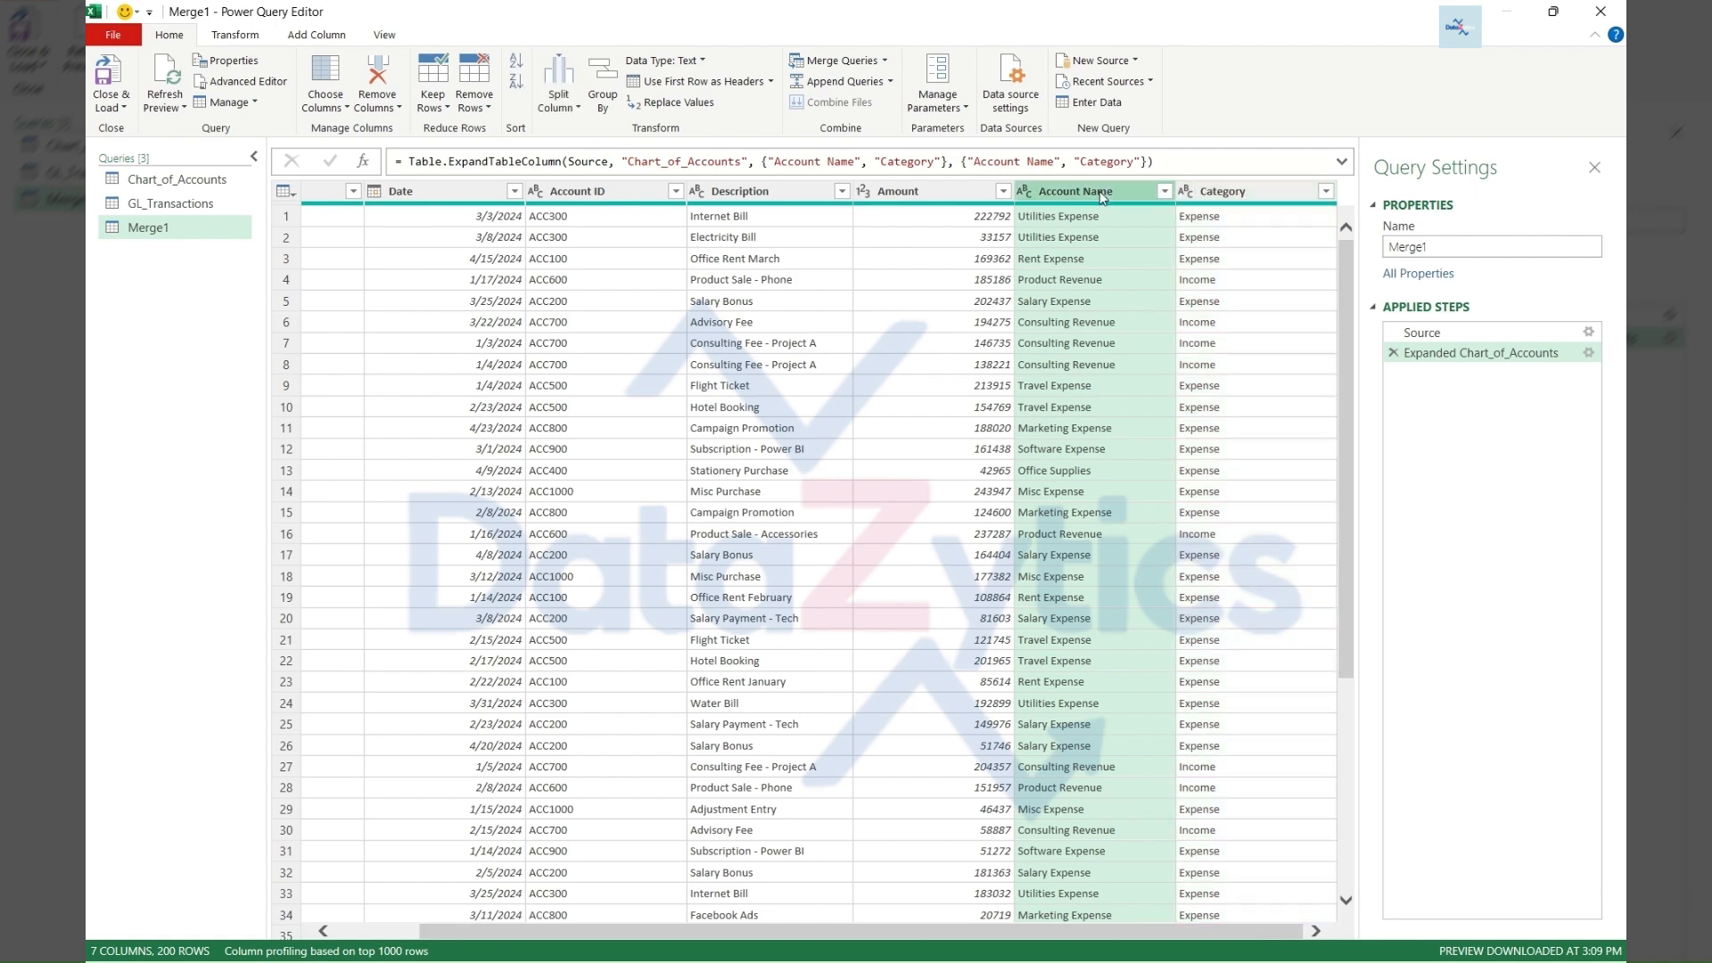
left_click(1239, 193)
left_click_drag(1150, 932, 1053, 933)
left_click(551, 190)
left_click(700, 192)
left_click(849, 192)
left_click(1026, 191)
left_click(1186, 191)
left_click(1289, 191)
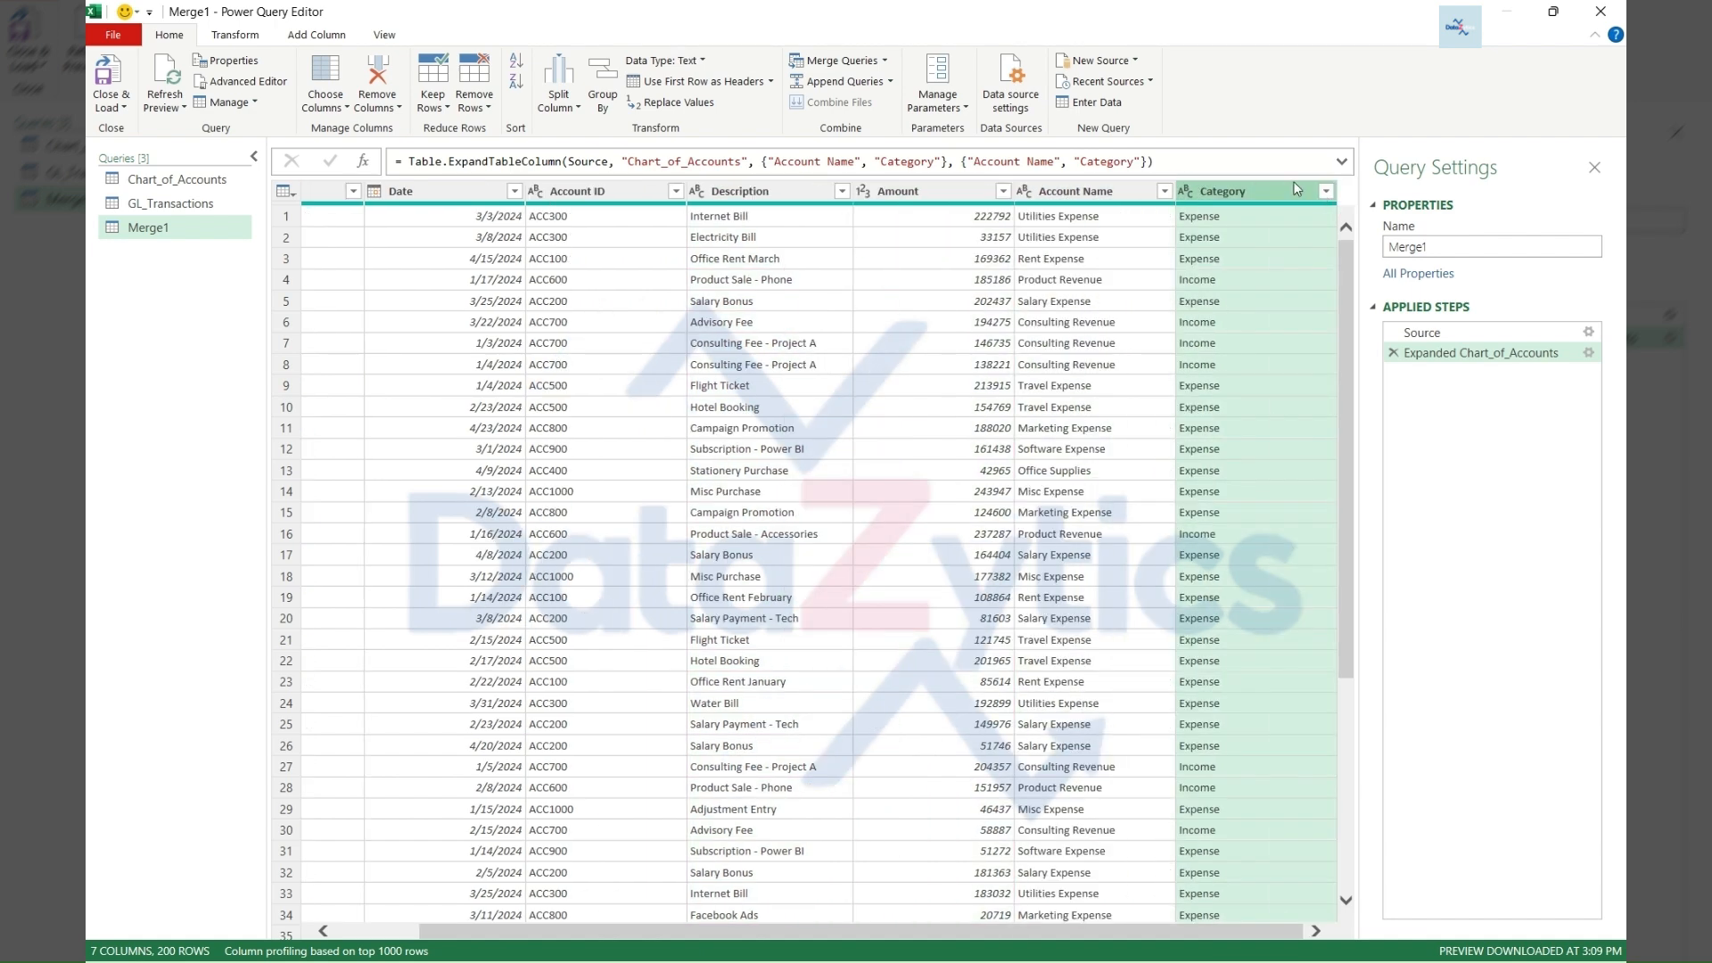
Rename the merged query as Complete Transactions
double_click(163, 231)
type("Complete Transactions")
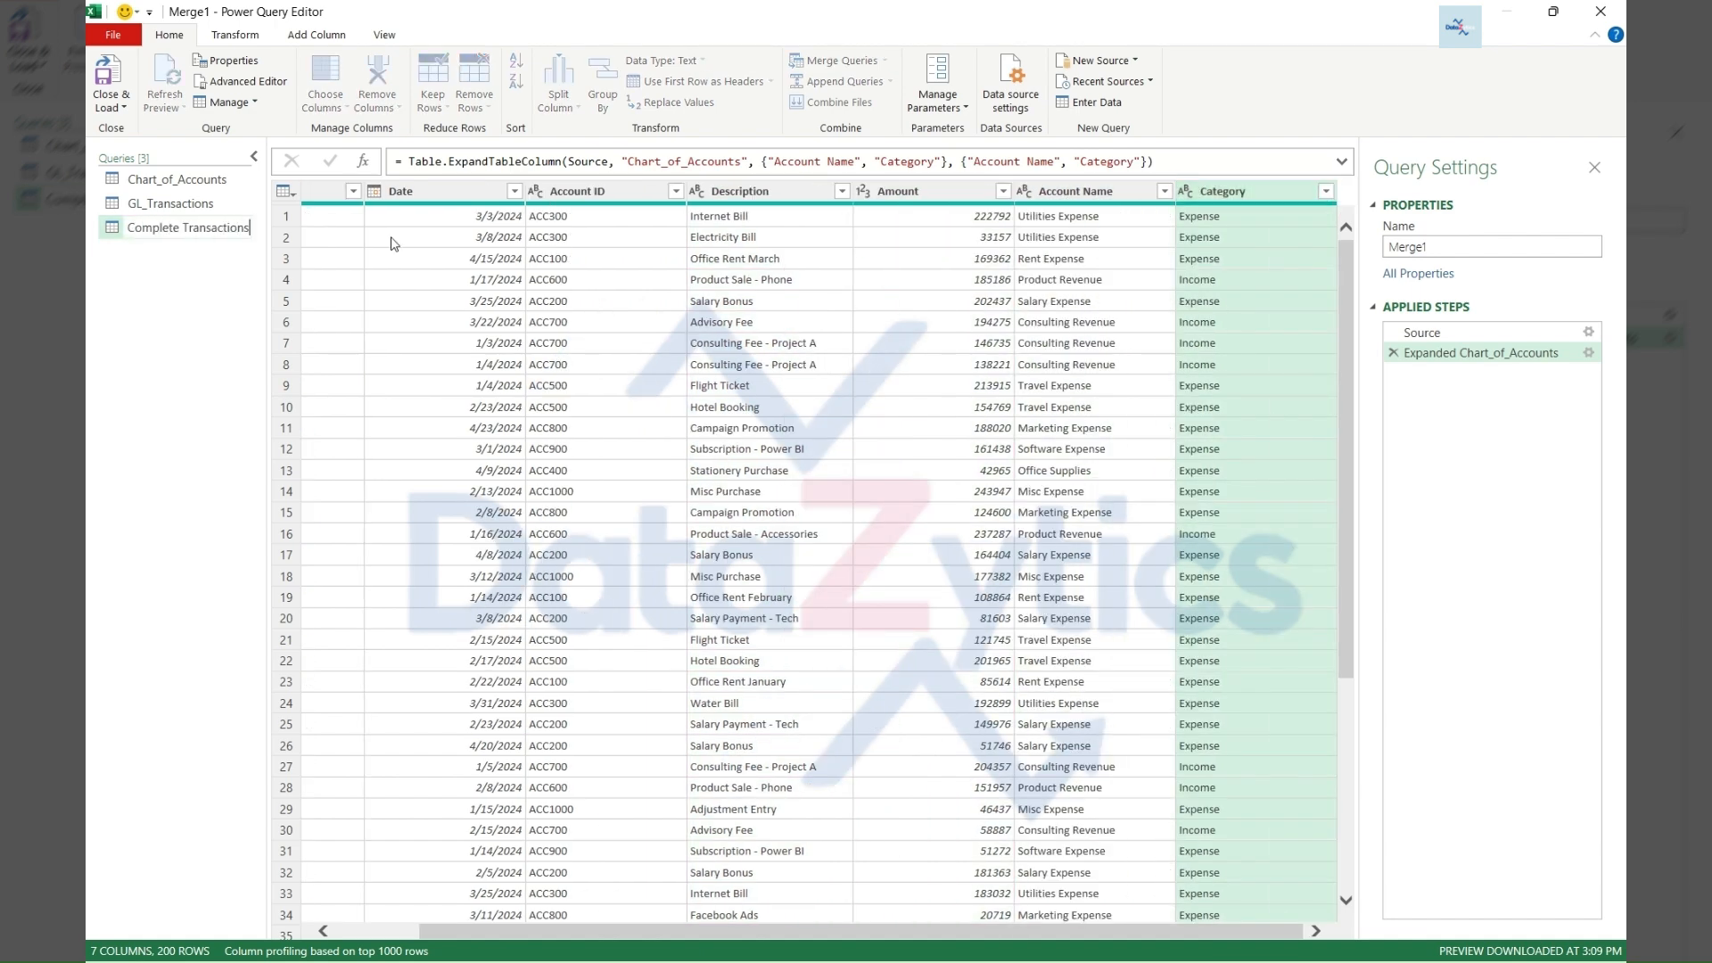
key("Return")
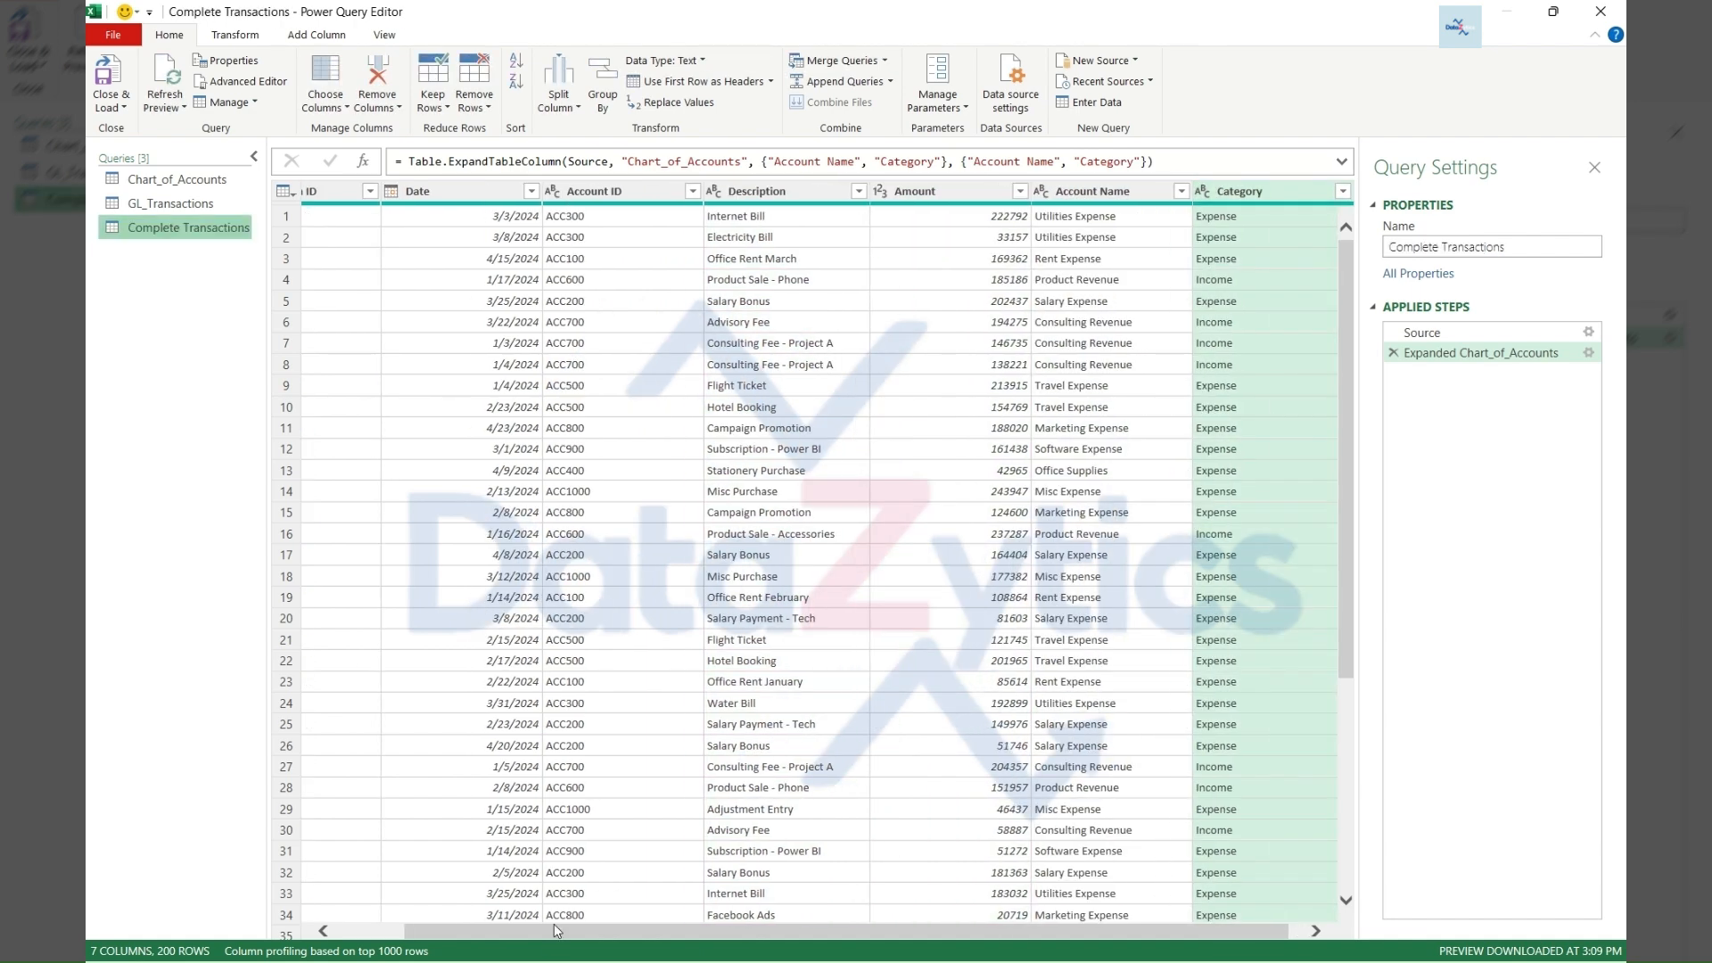
left_click_drag(554, 933, 469, 933)
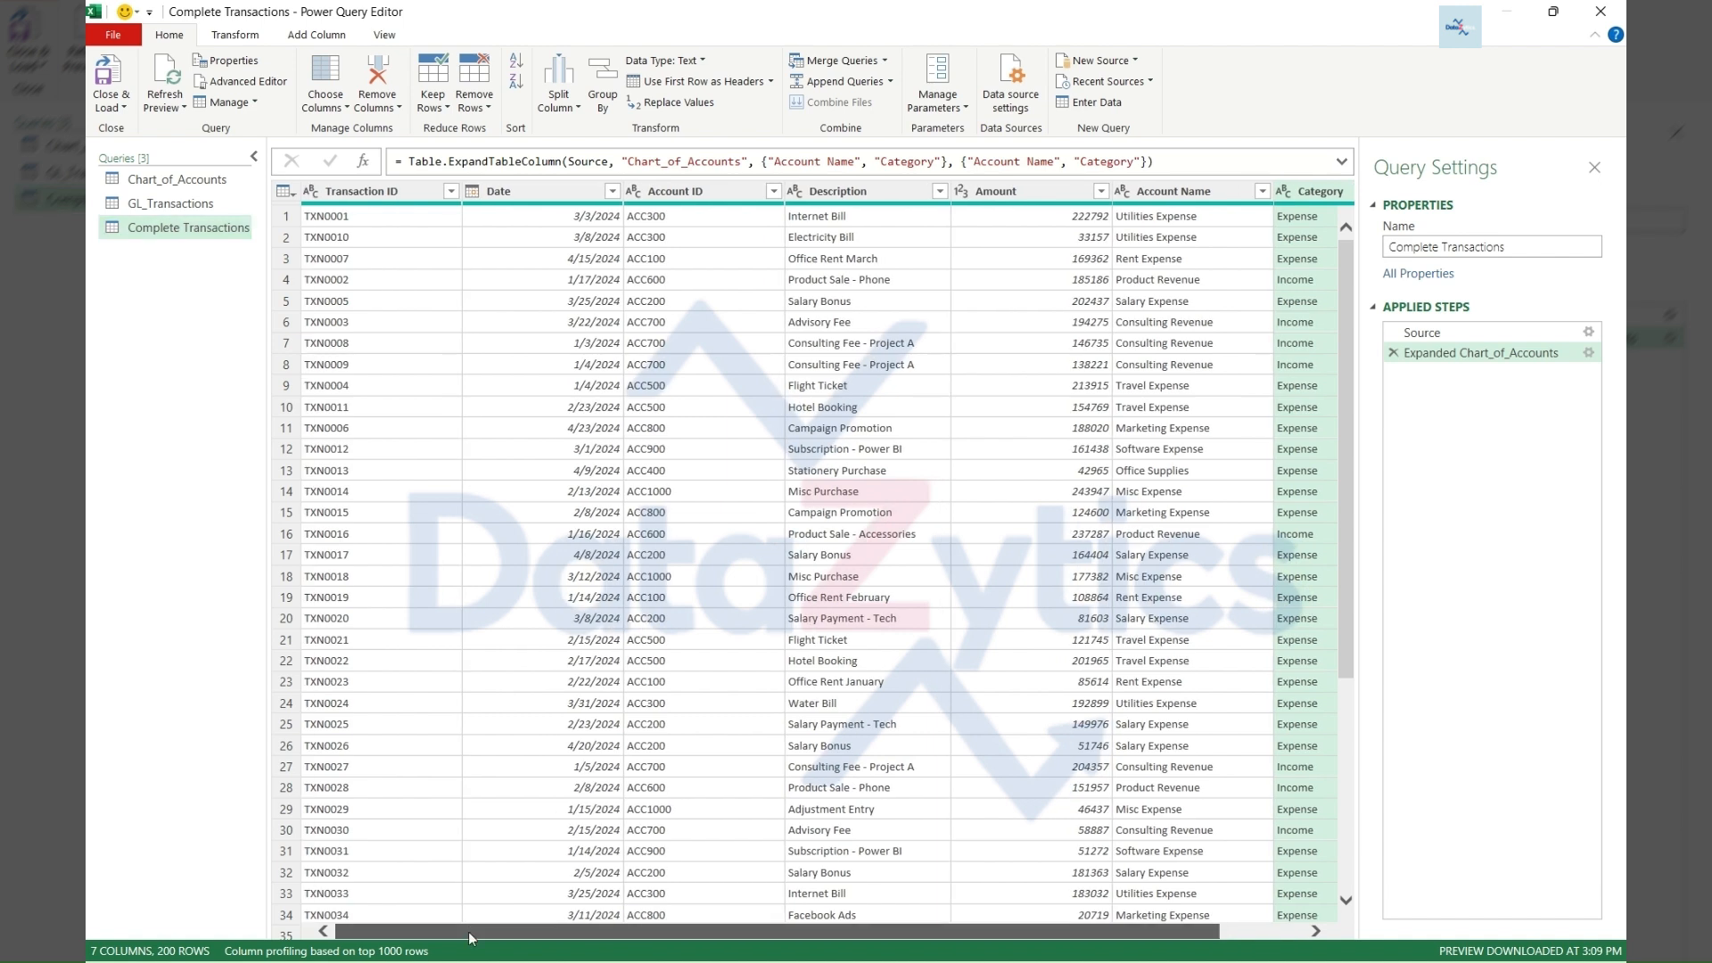
Close the query editor and load the queries to the workbook with Only Create Connection
left_click(125, 110)
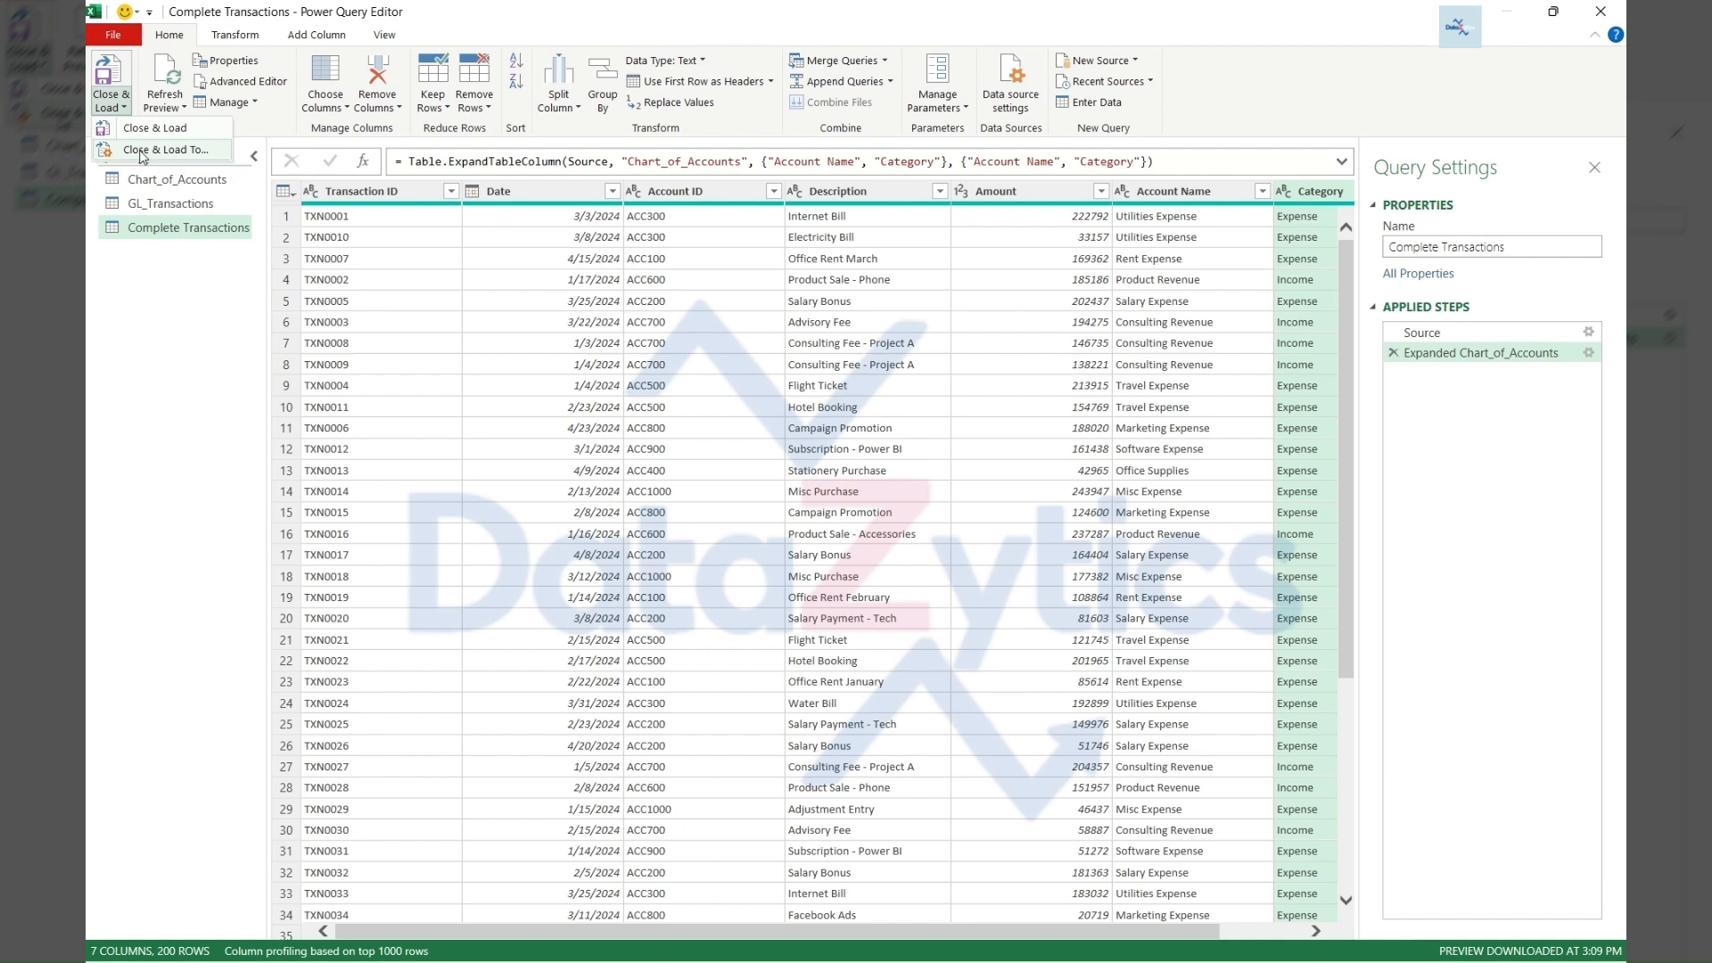
left_click(163, 151)
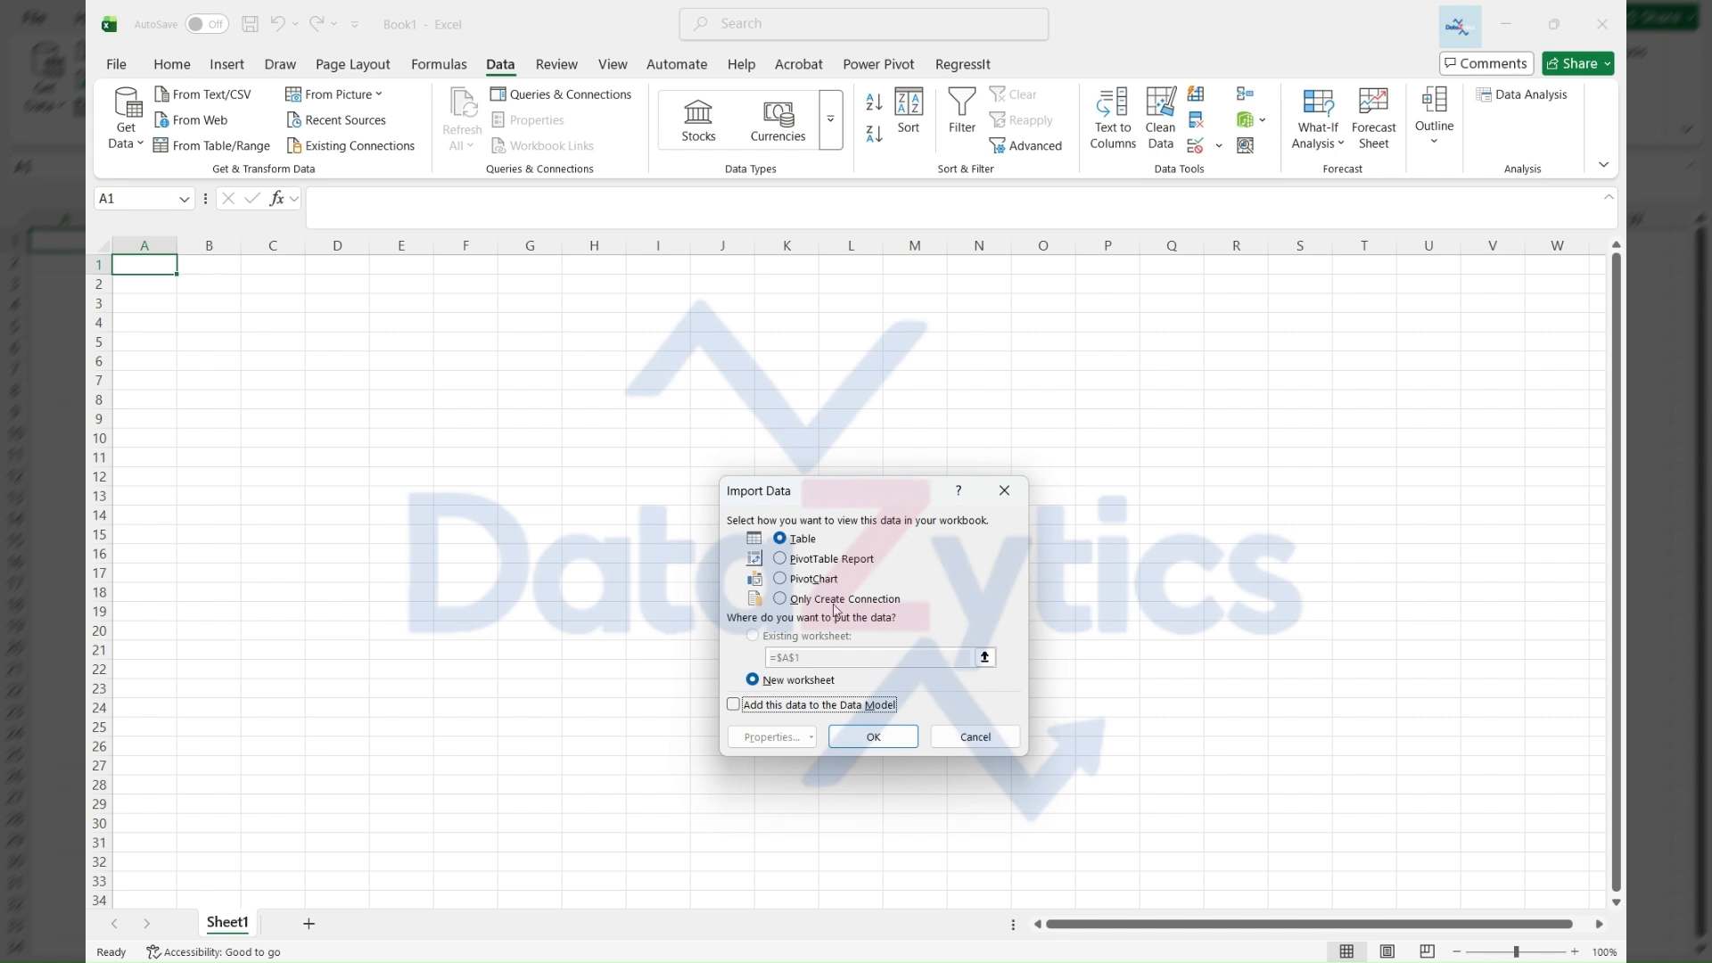
left_click(779, 600)
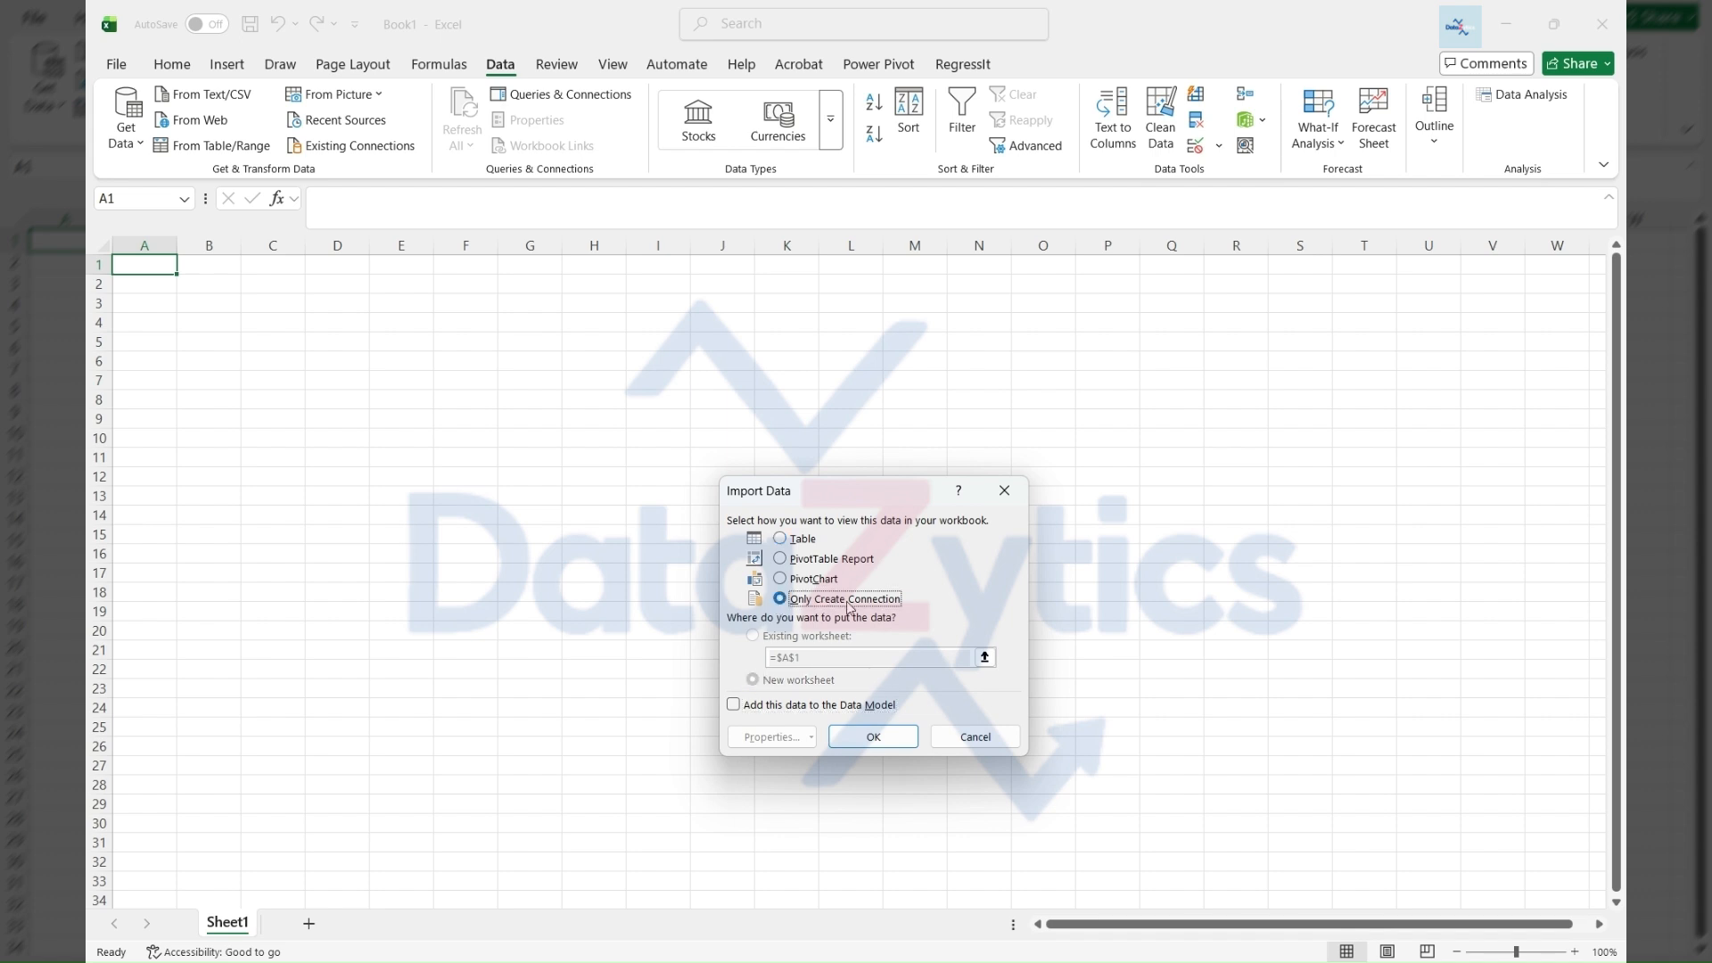
left_click(873, 738)
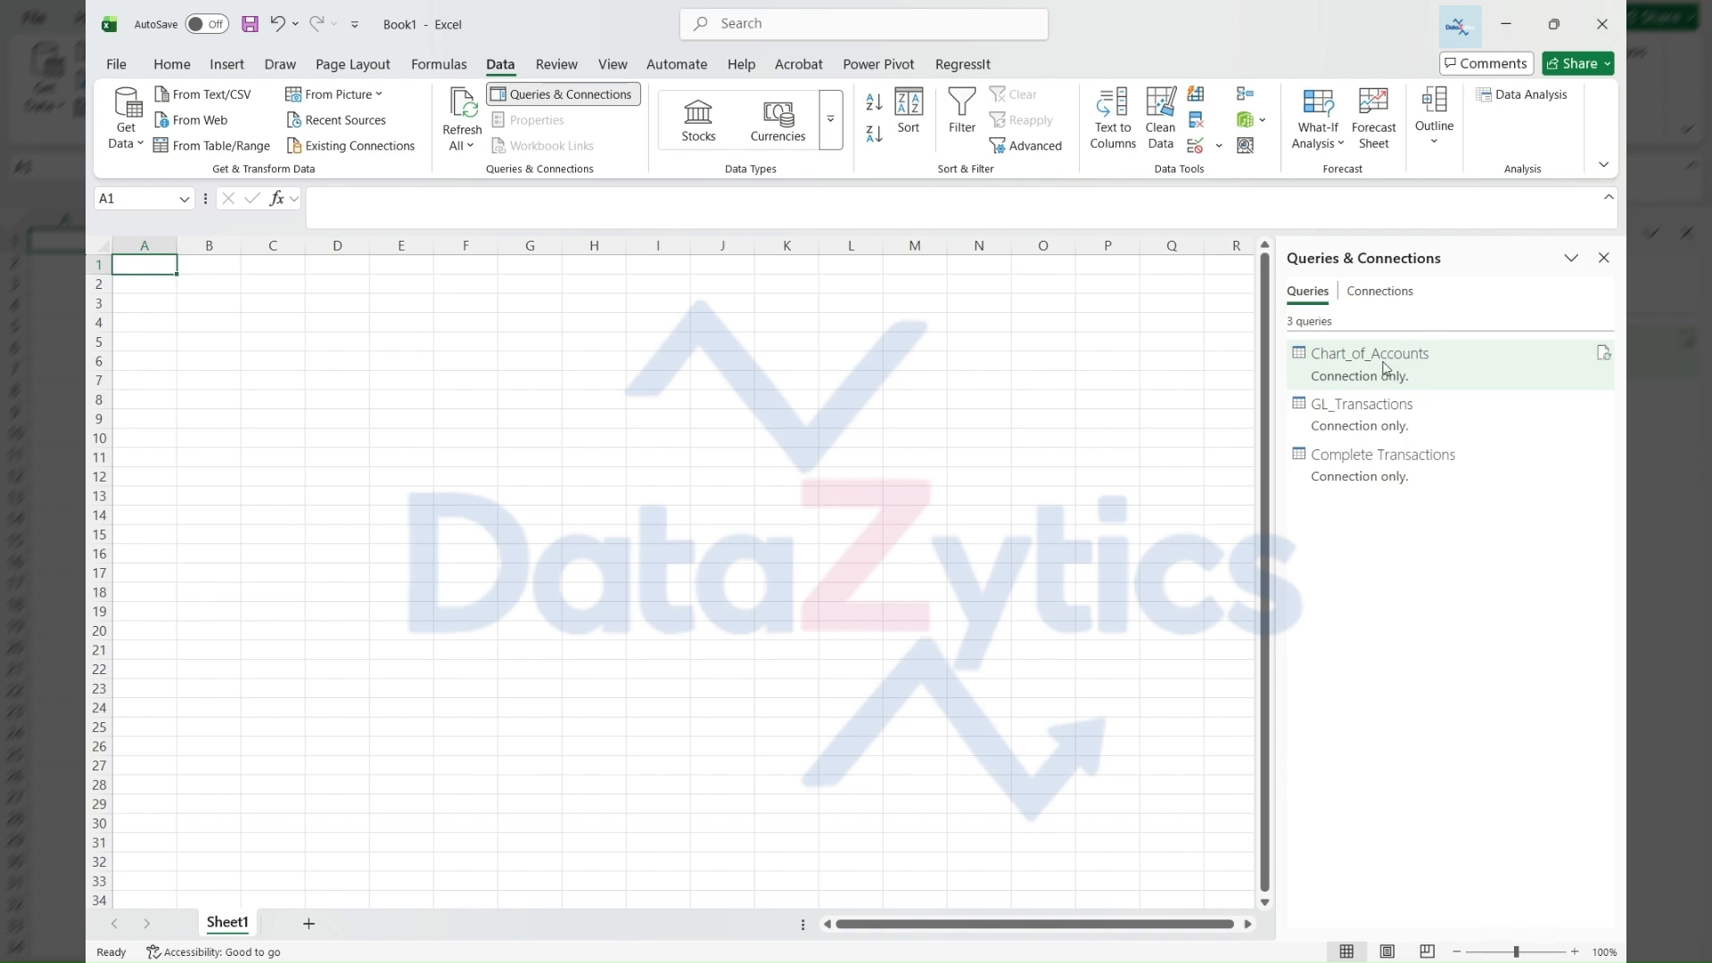
mouse_move(1387, 365)
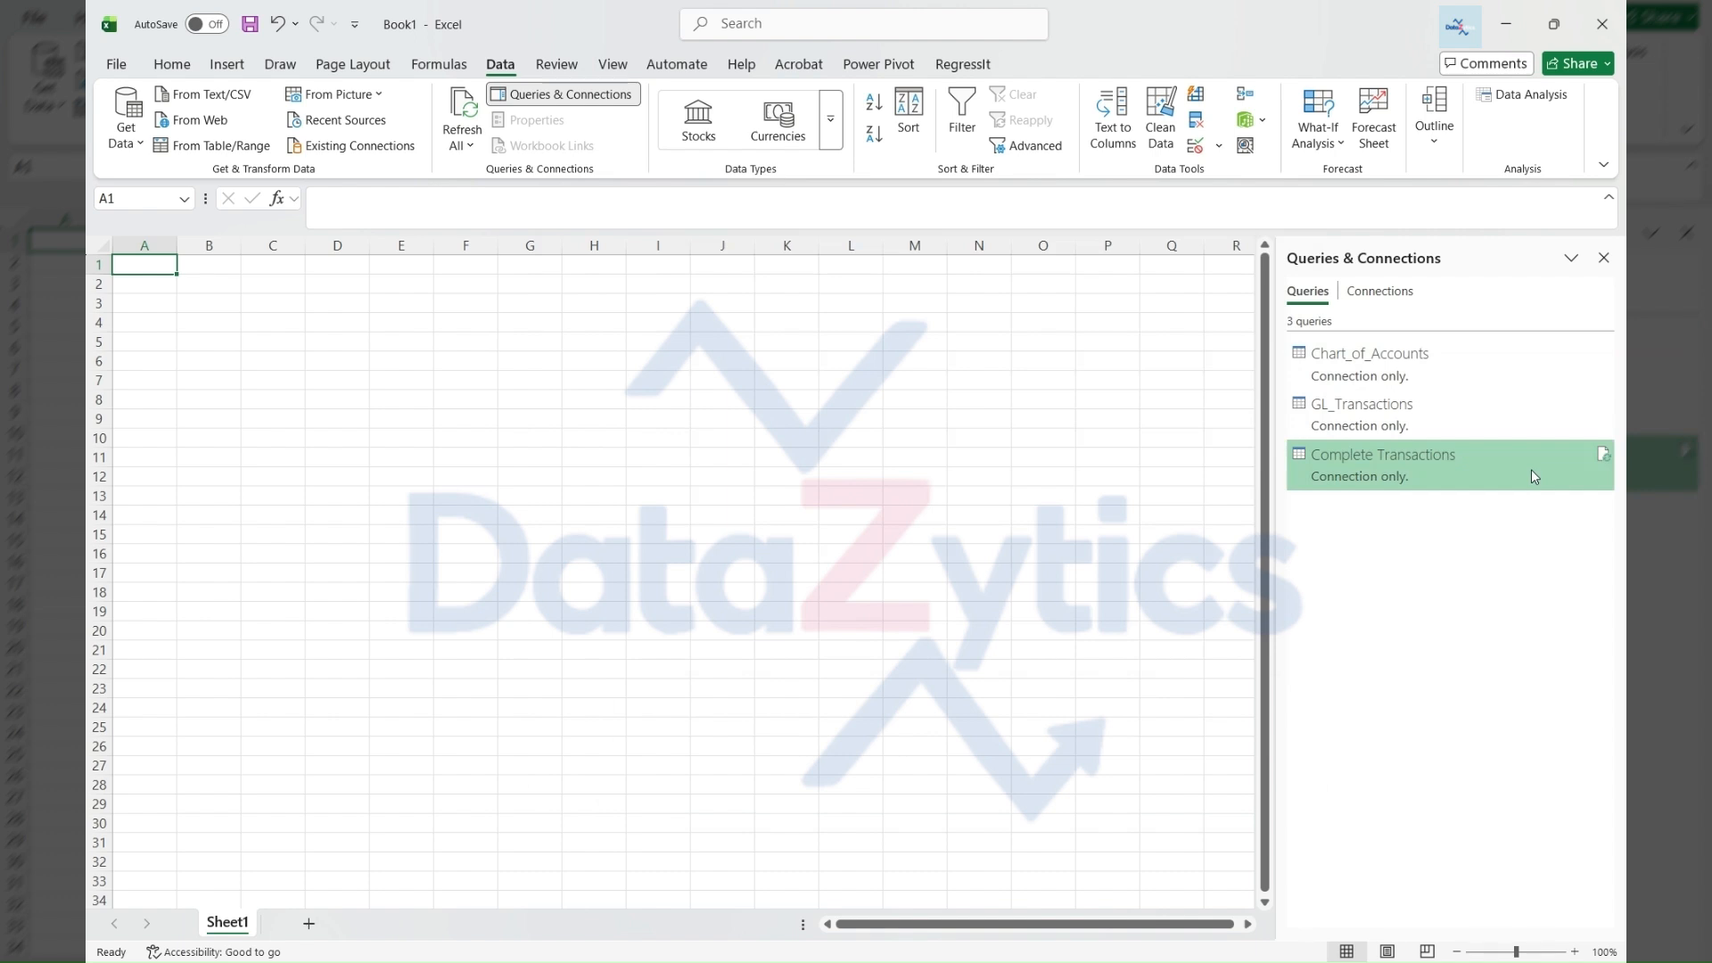
Load the Complete Transactions query as a table into the existing worksheet at cell A1
right_click(1532, 474)
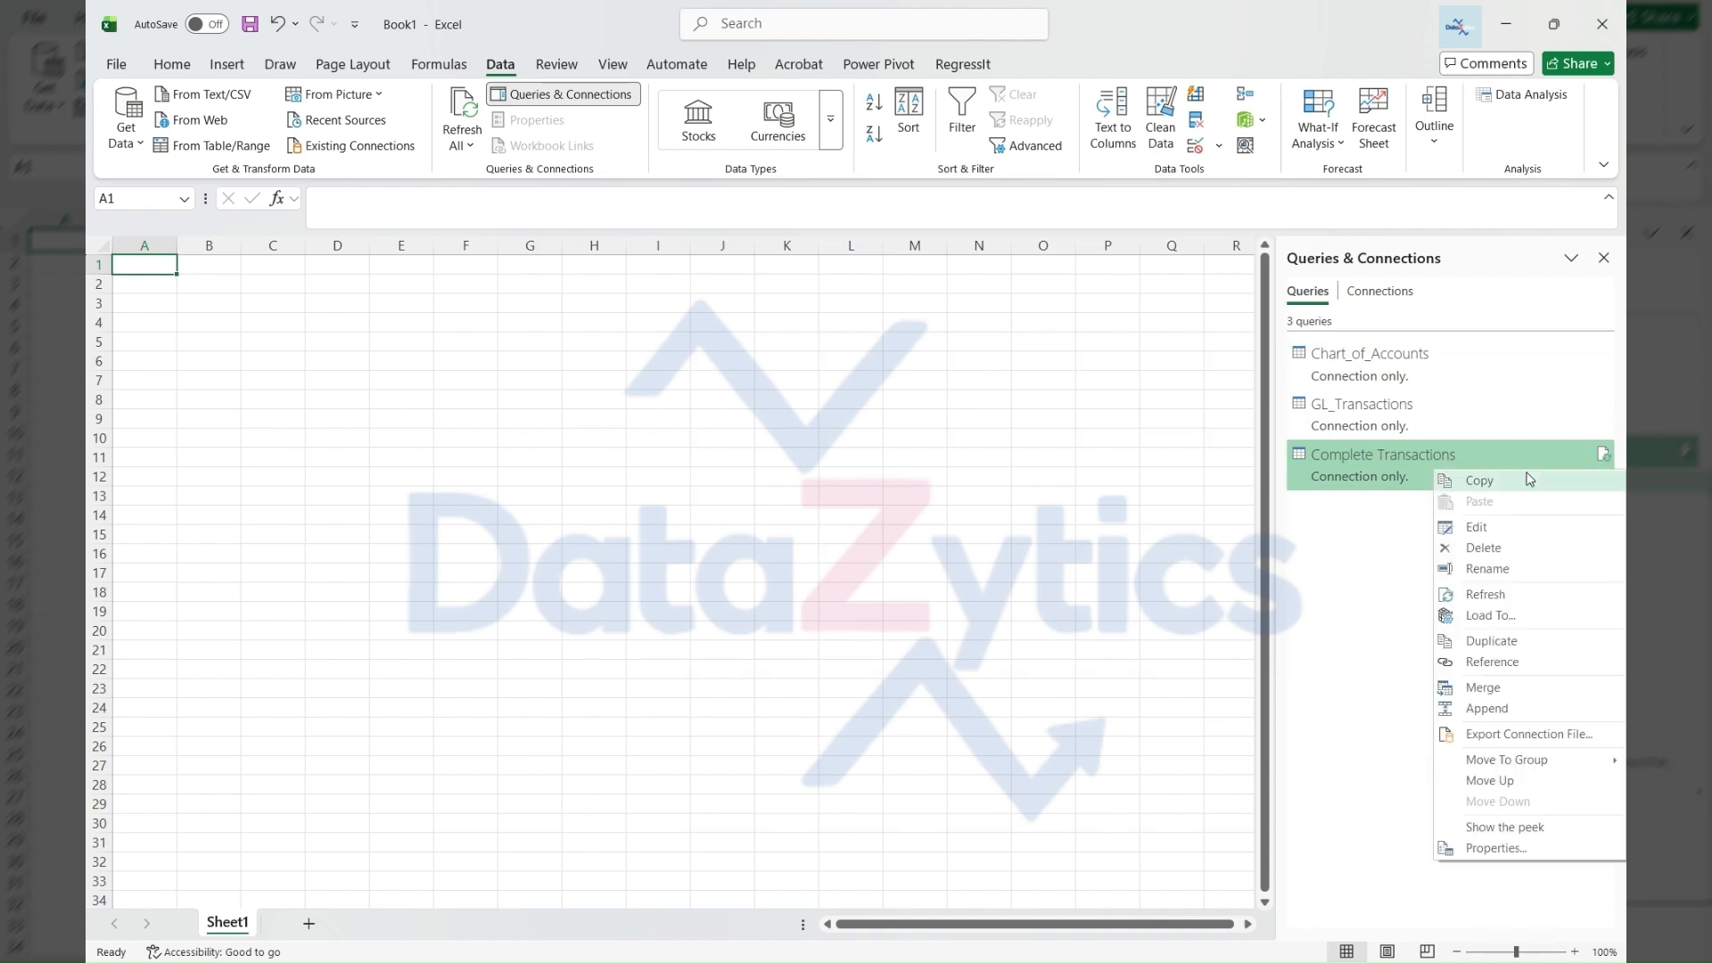
left_click(1491, 615)
left_click(779, 538)
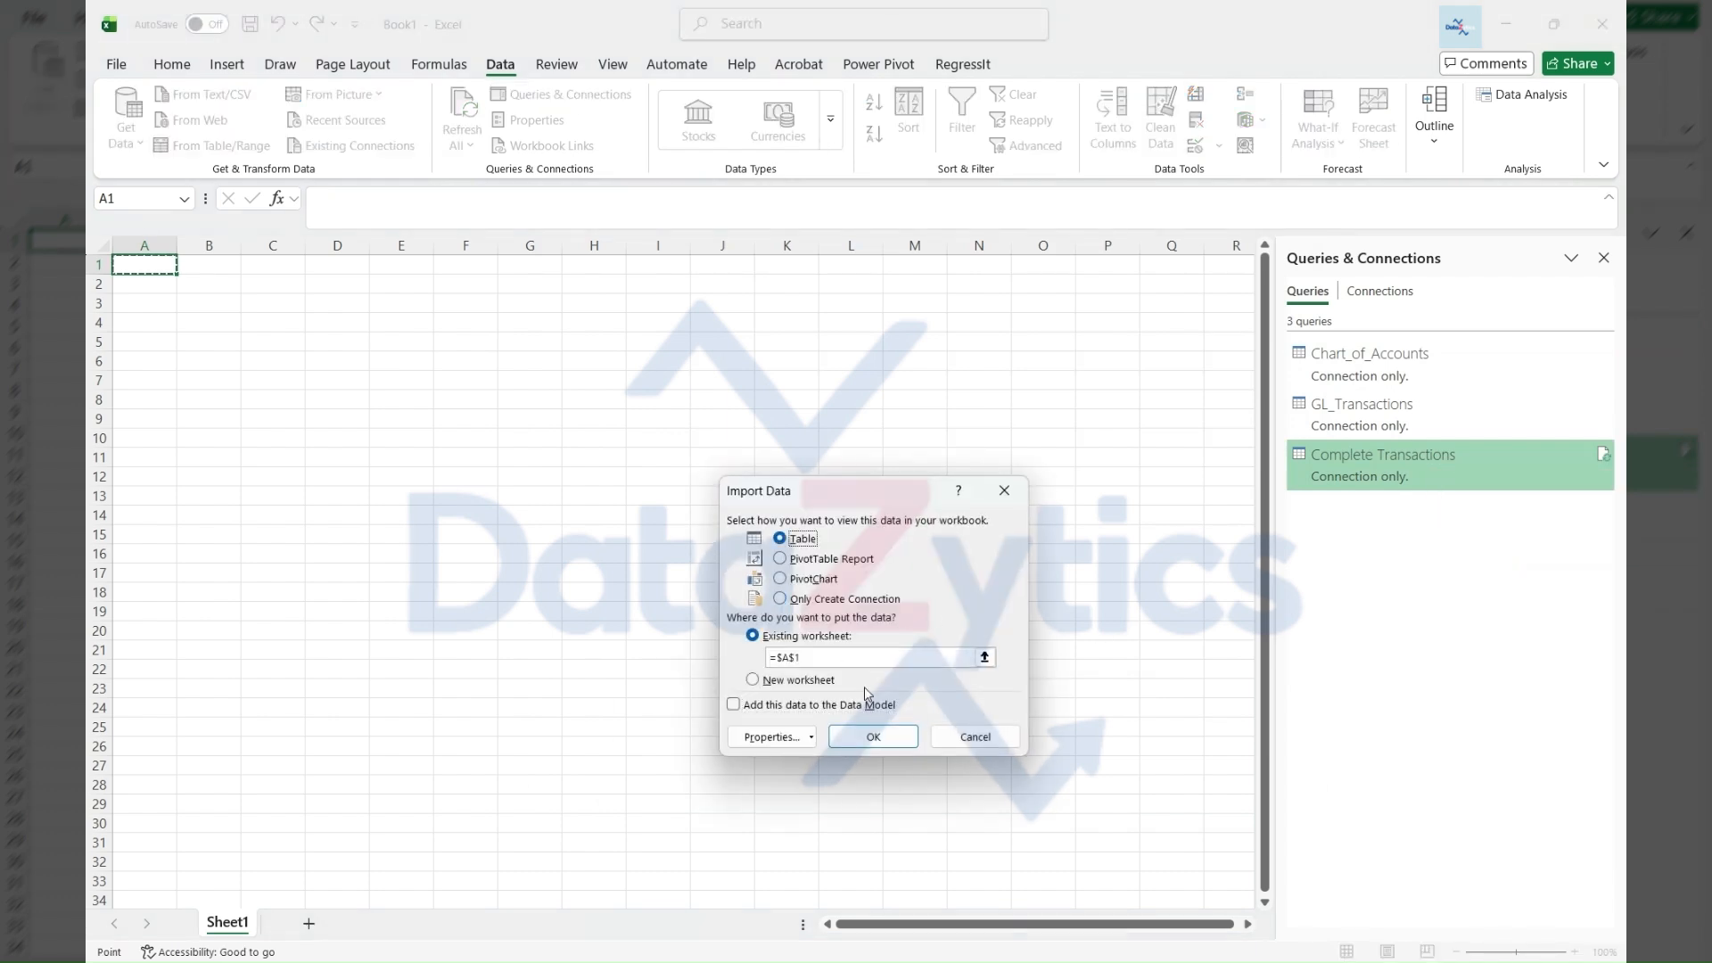
left_click(873, 737)
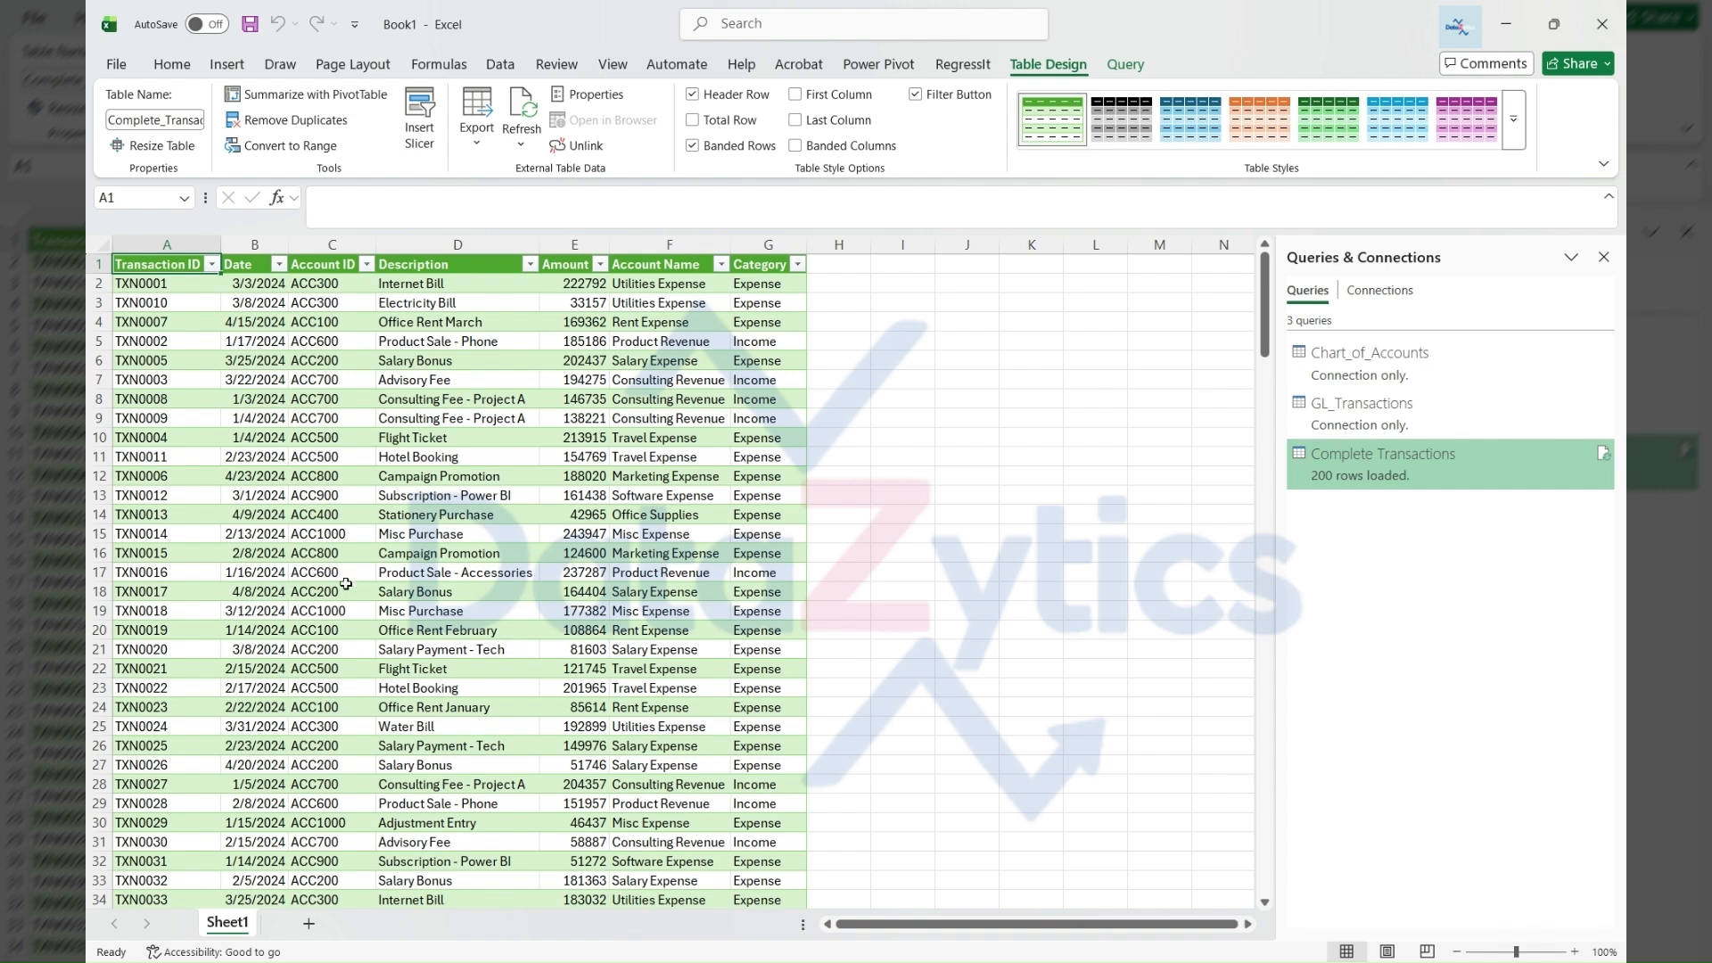
Rename Sheet1 as Complete Transactions
double_click(243, 927)
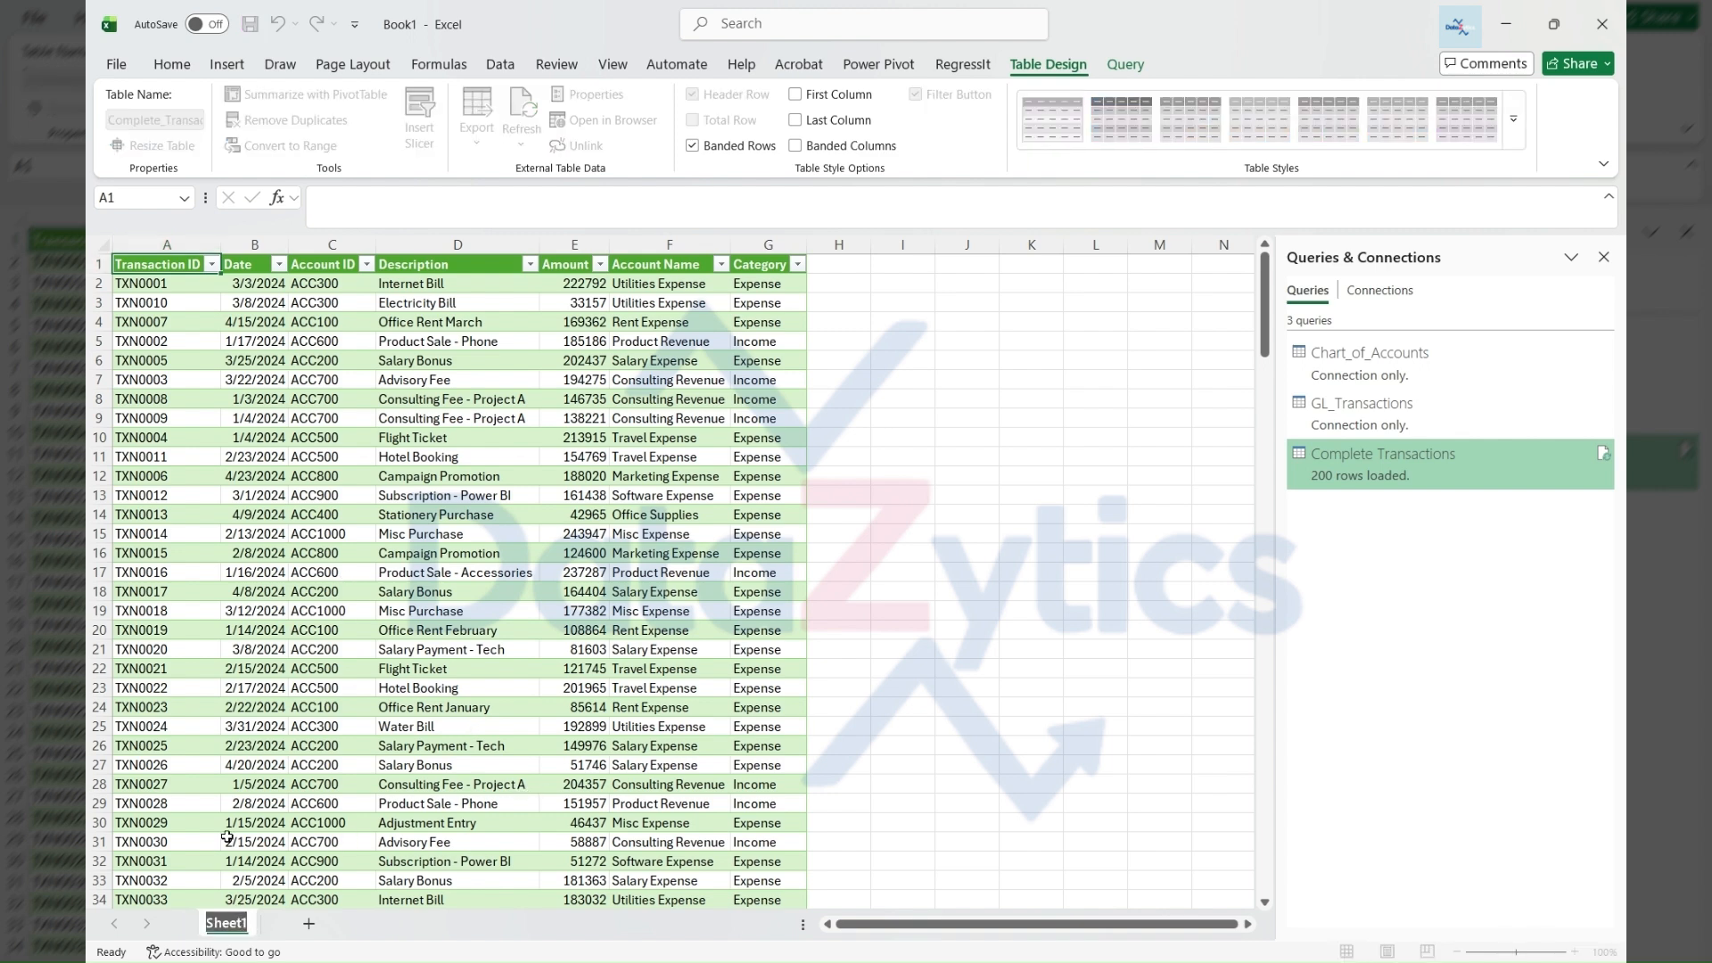
type("Complete Tra")
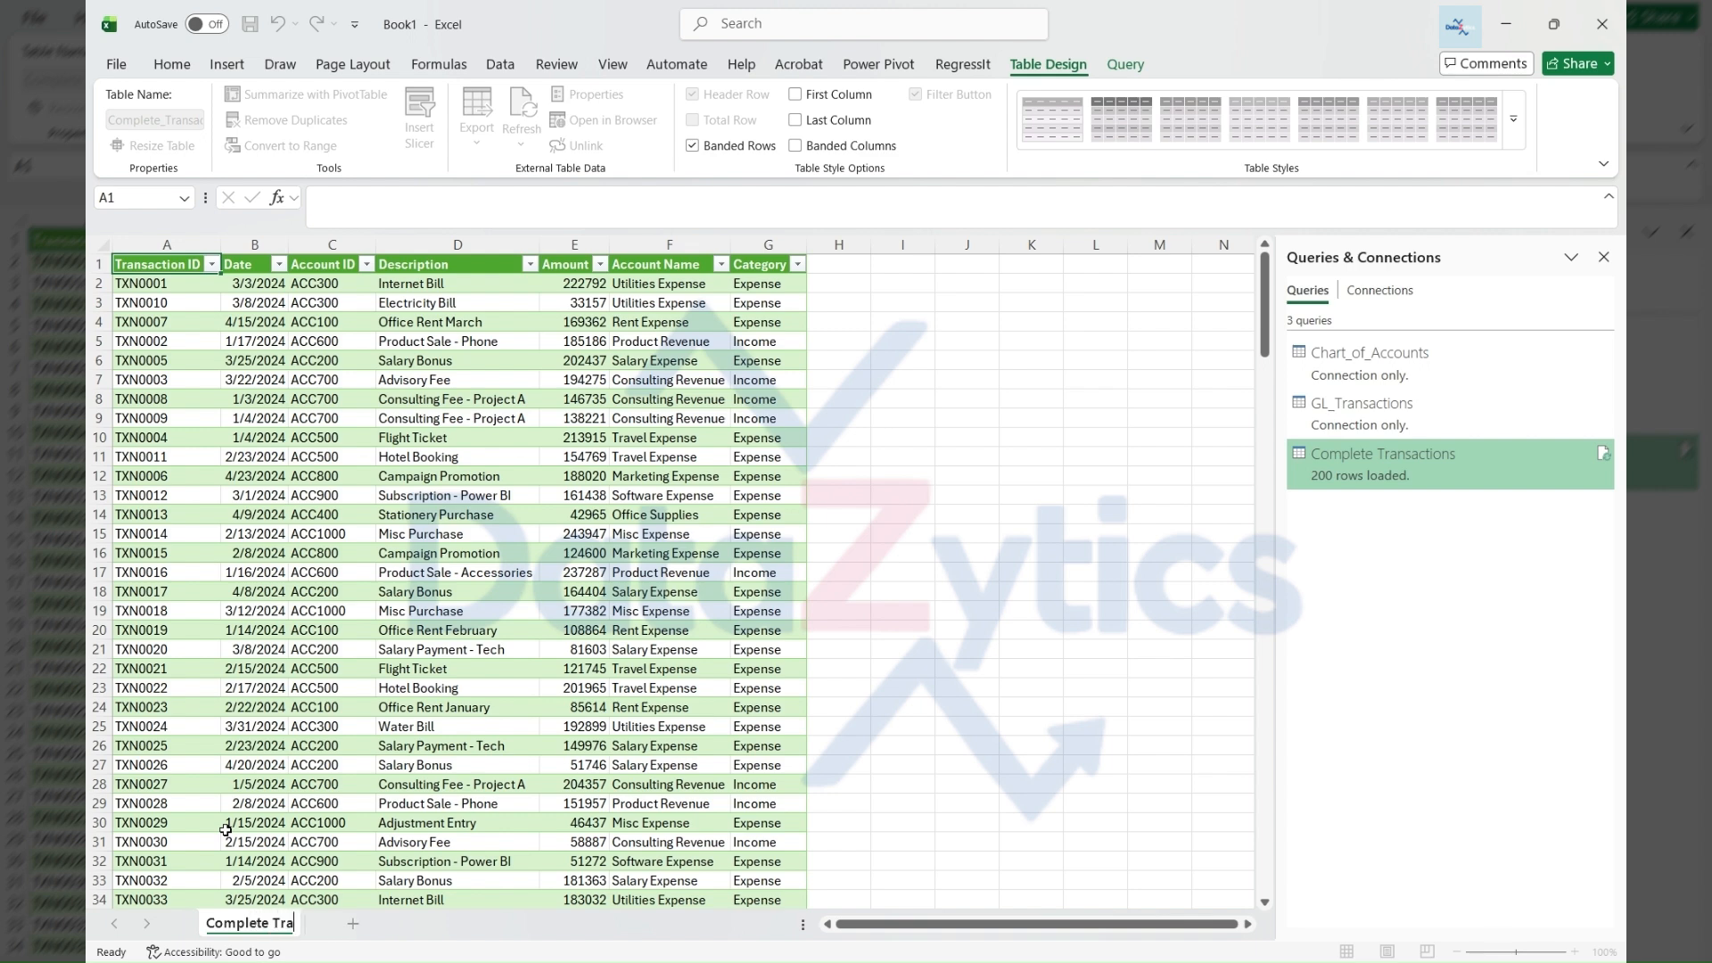
type("nsactions")
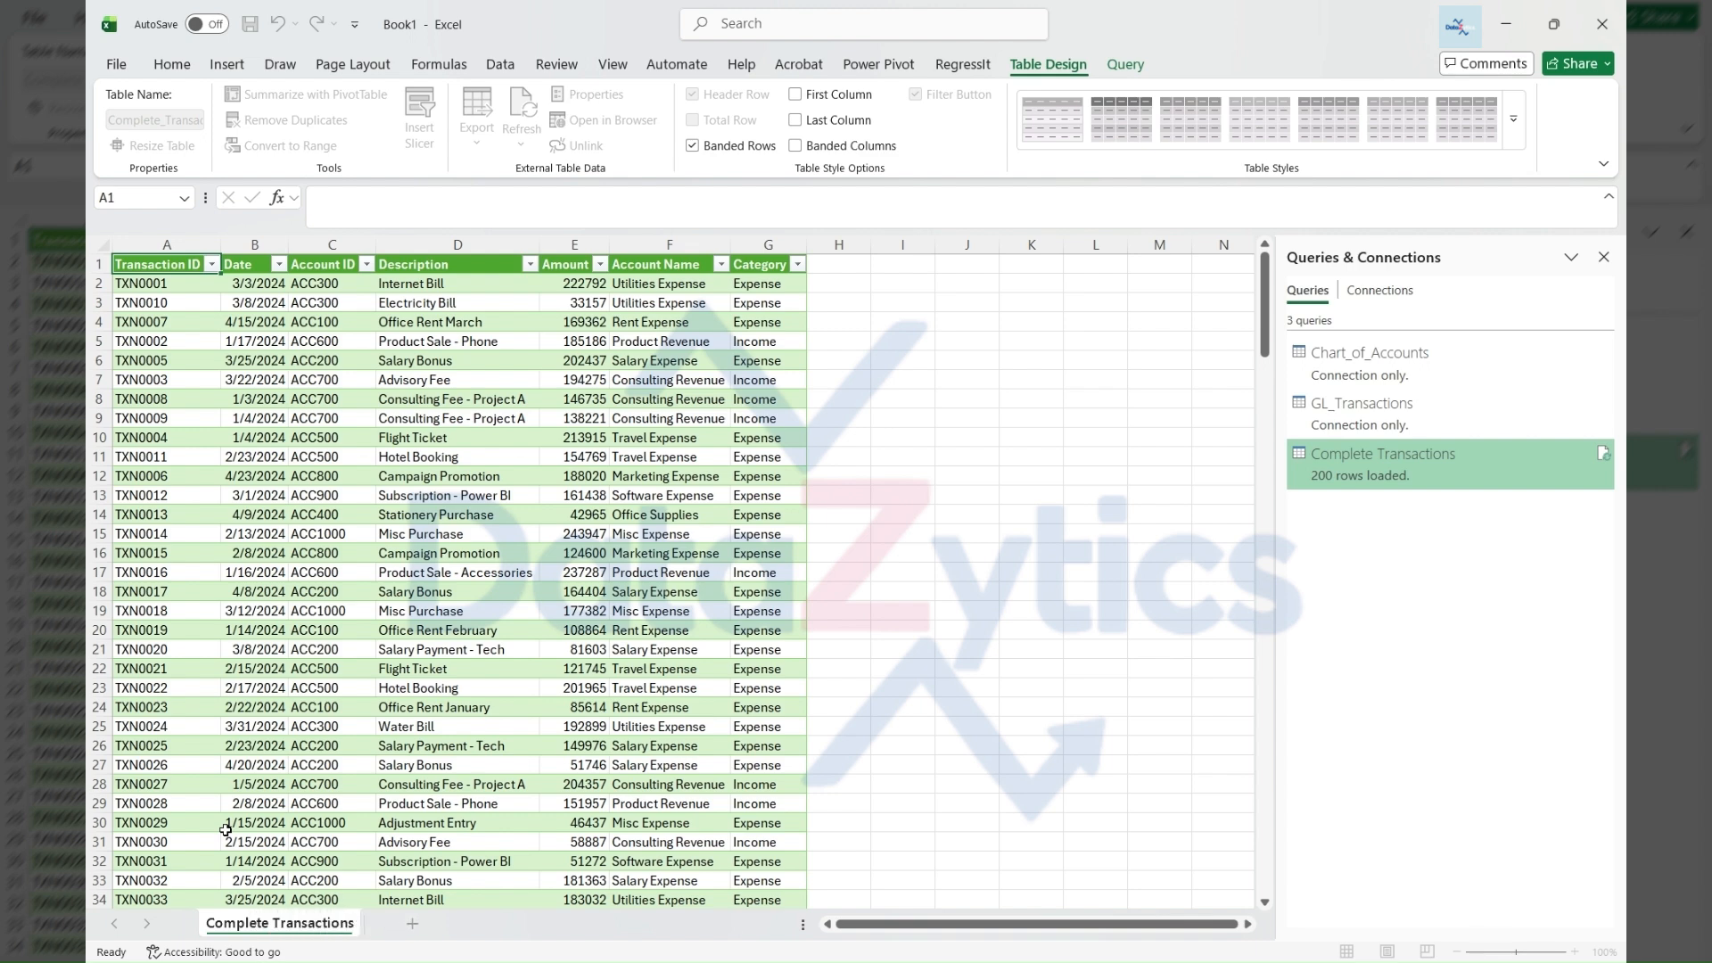
key("Return")
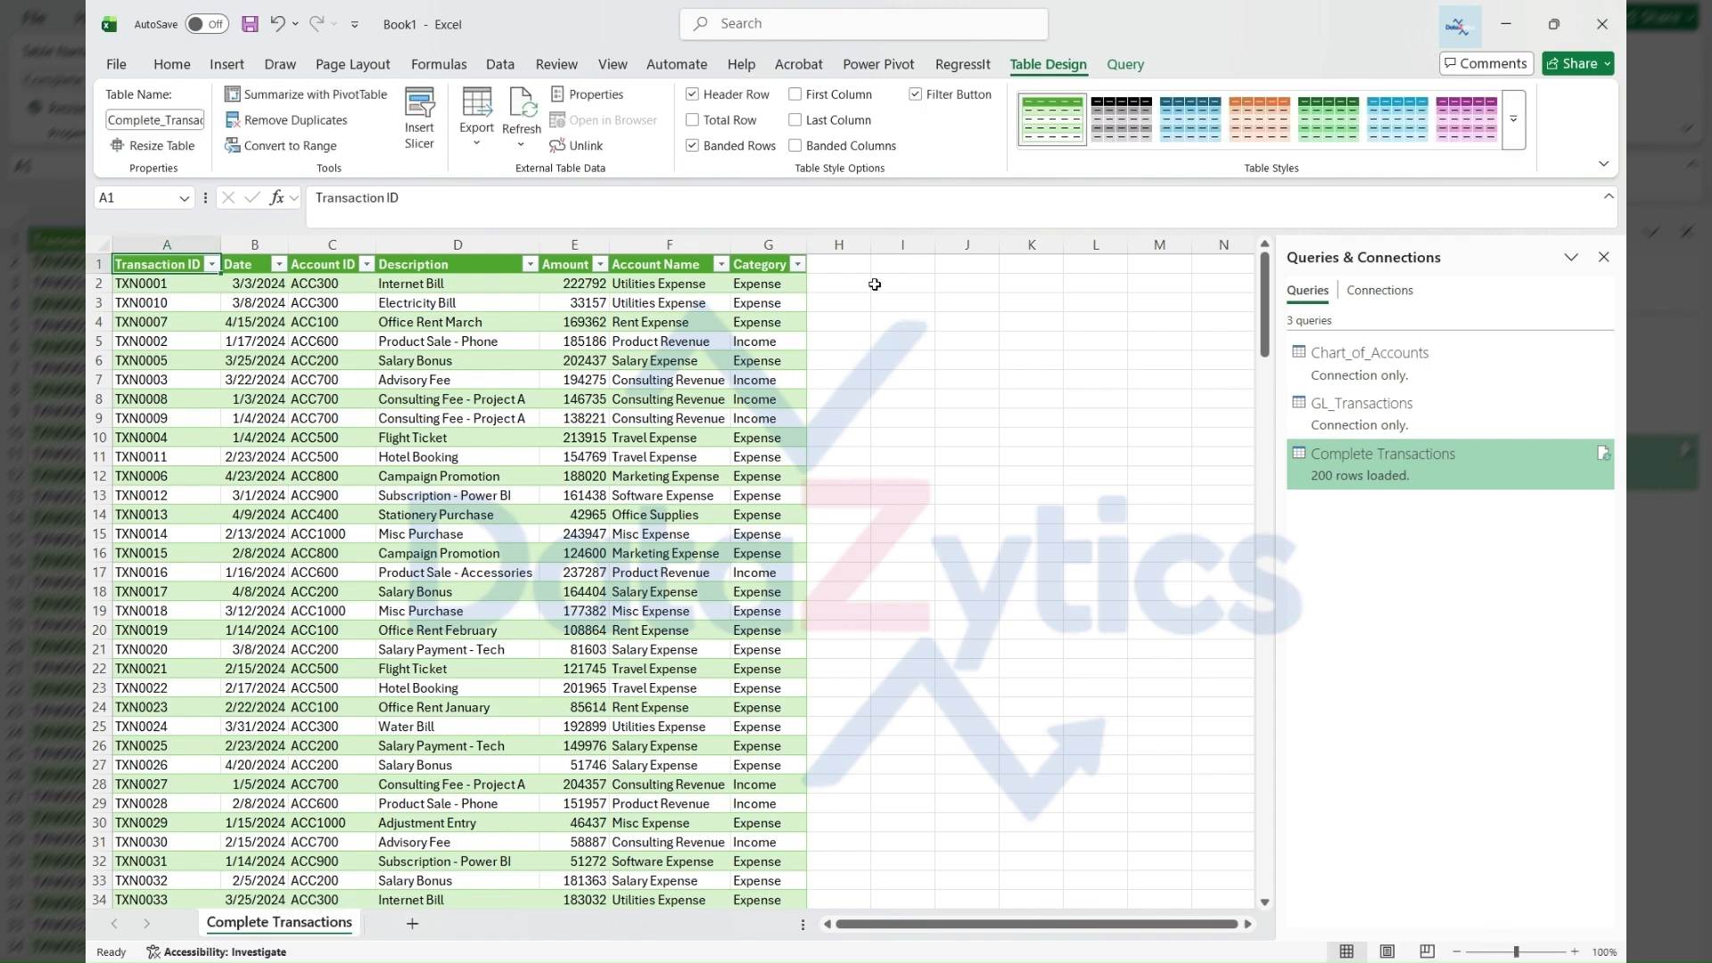
Apply the Turquoise, Table Style Light 12 design to the transactions table and widen the Amount column slightly
left_click(1513, 119)
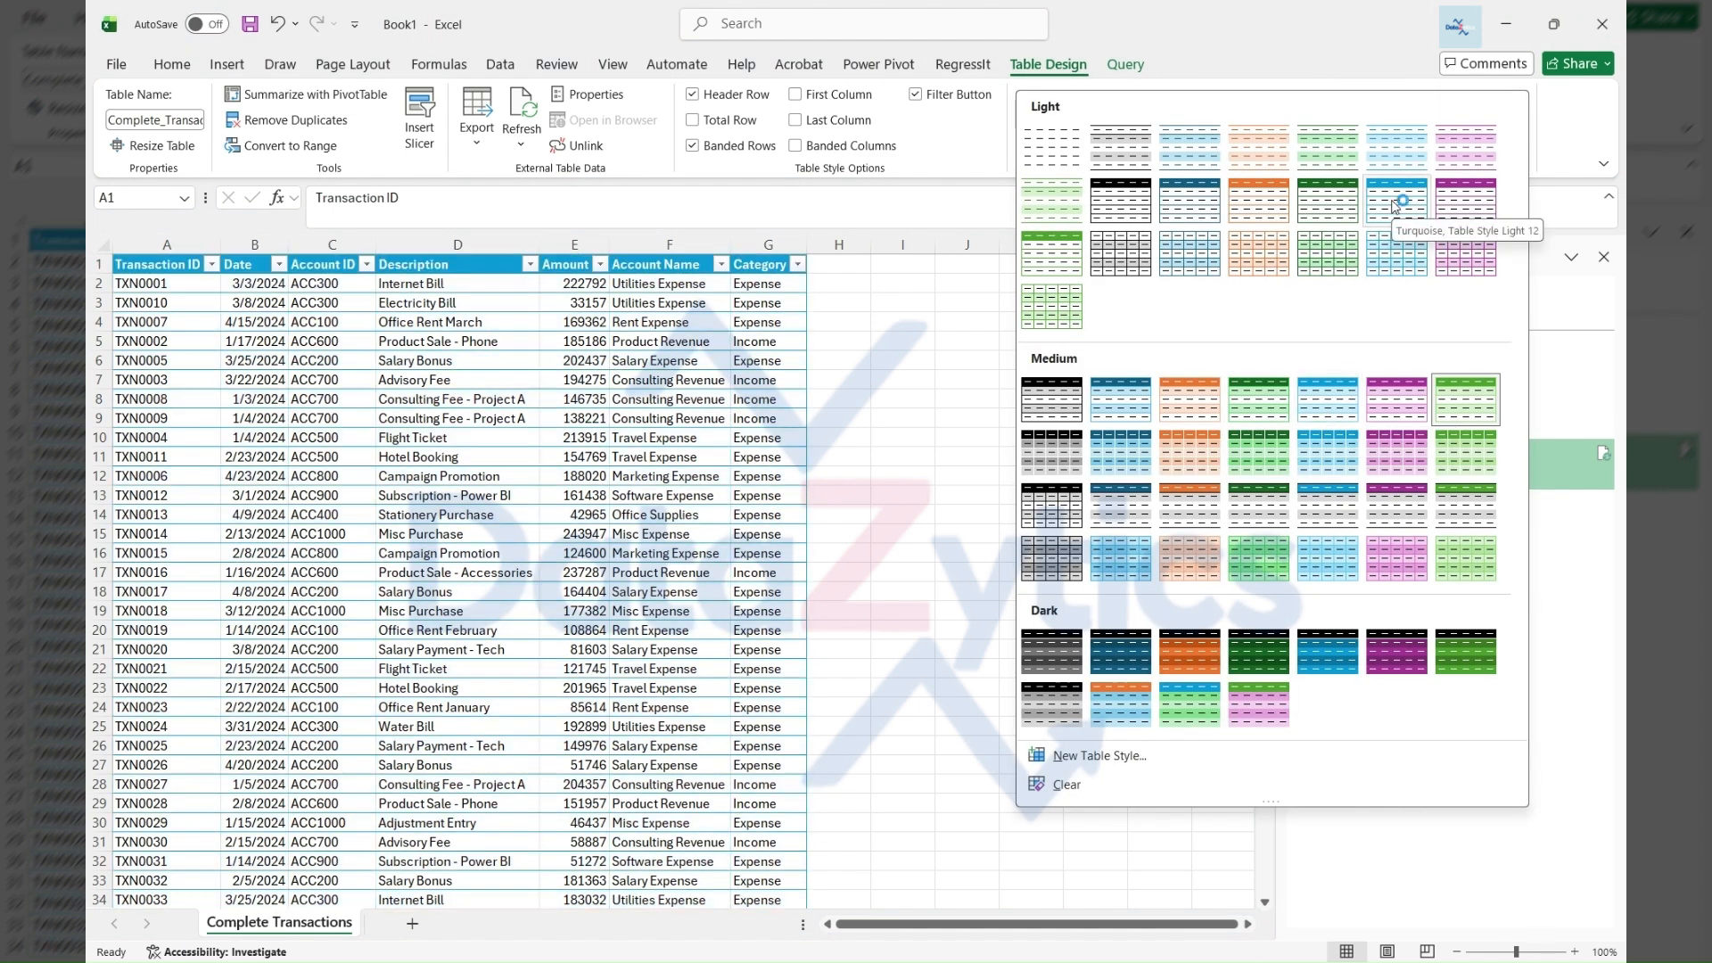
left_click(1396, 206)
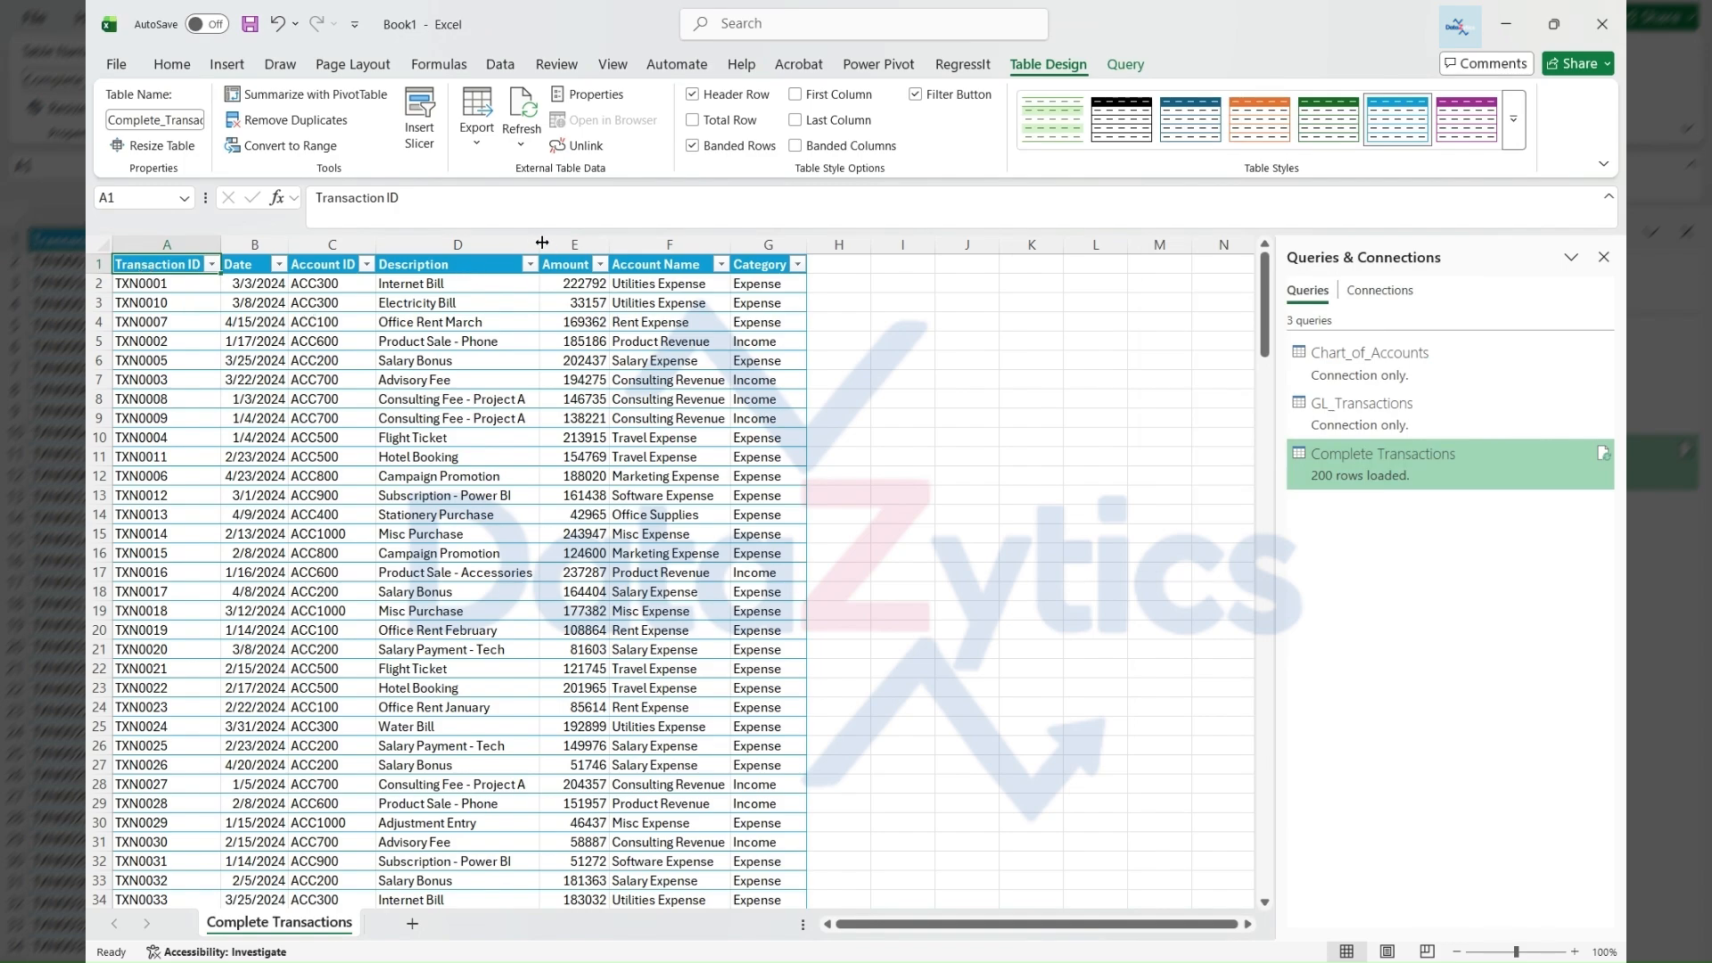
left_click_drag(609, 244, 628, 244)
Format the whole Amount column with the comma number style, showing thousands separators and two decimals
scroll(596, 438, "down", 20)
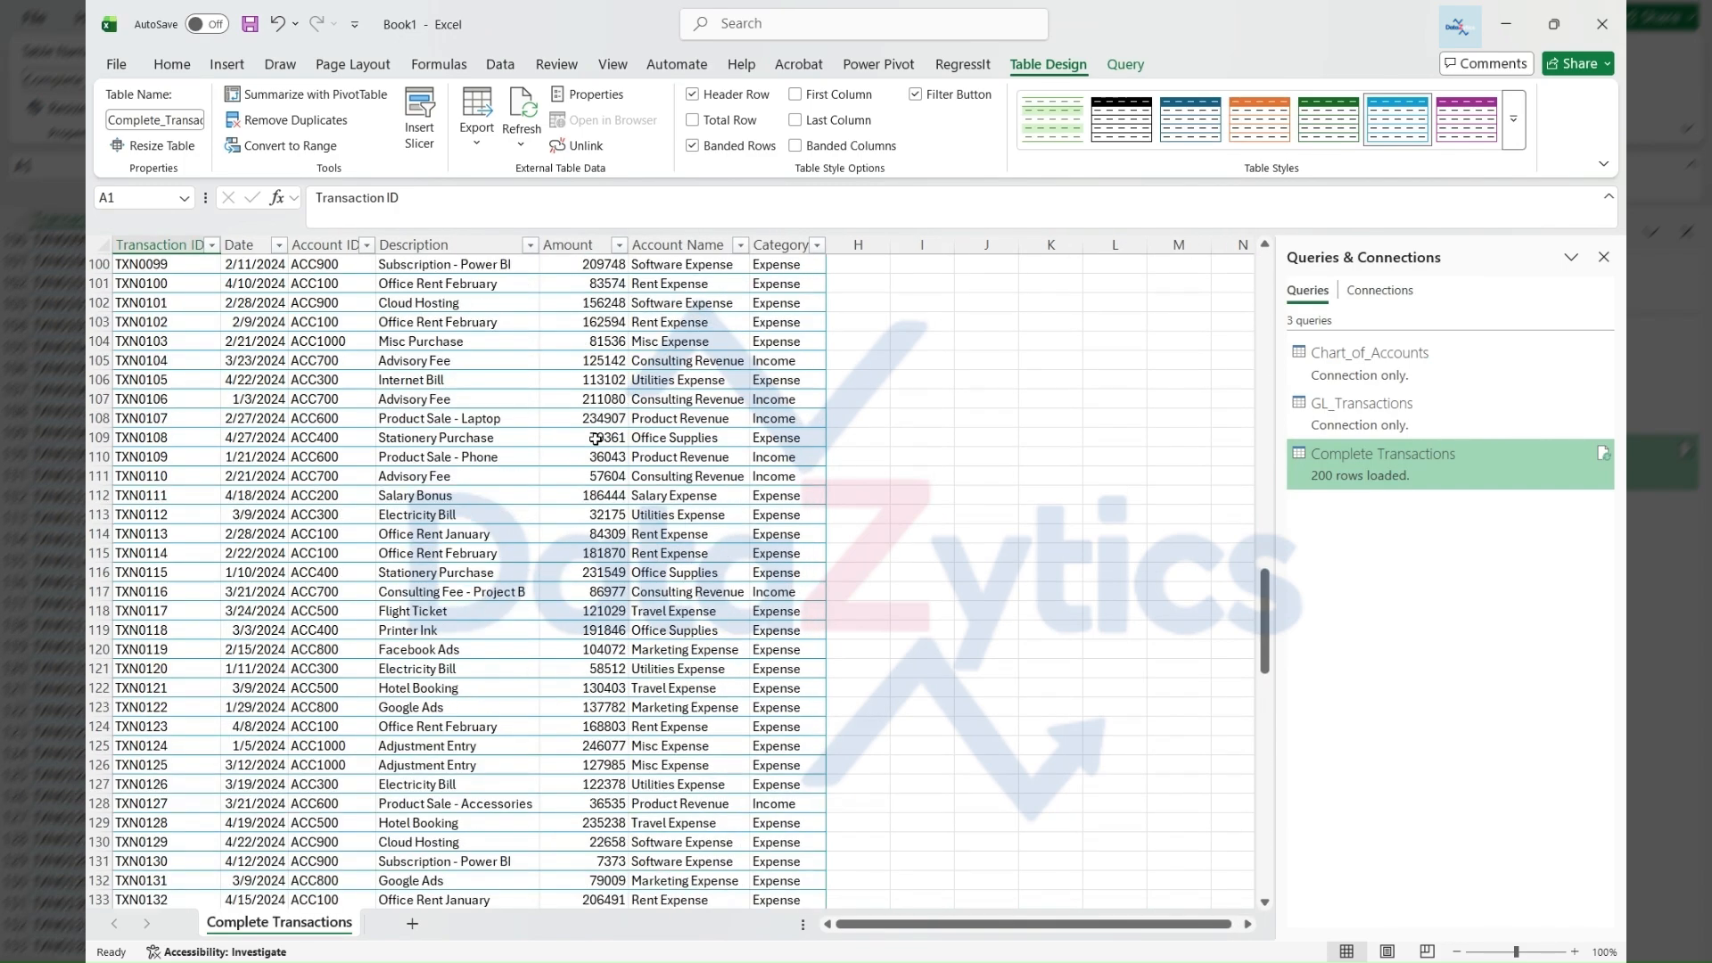
scroll(596, 438, "up", 20)
left_click(584, 244)
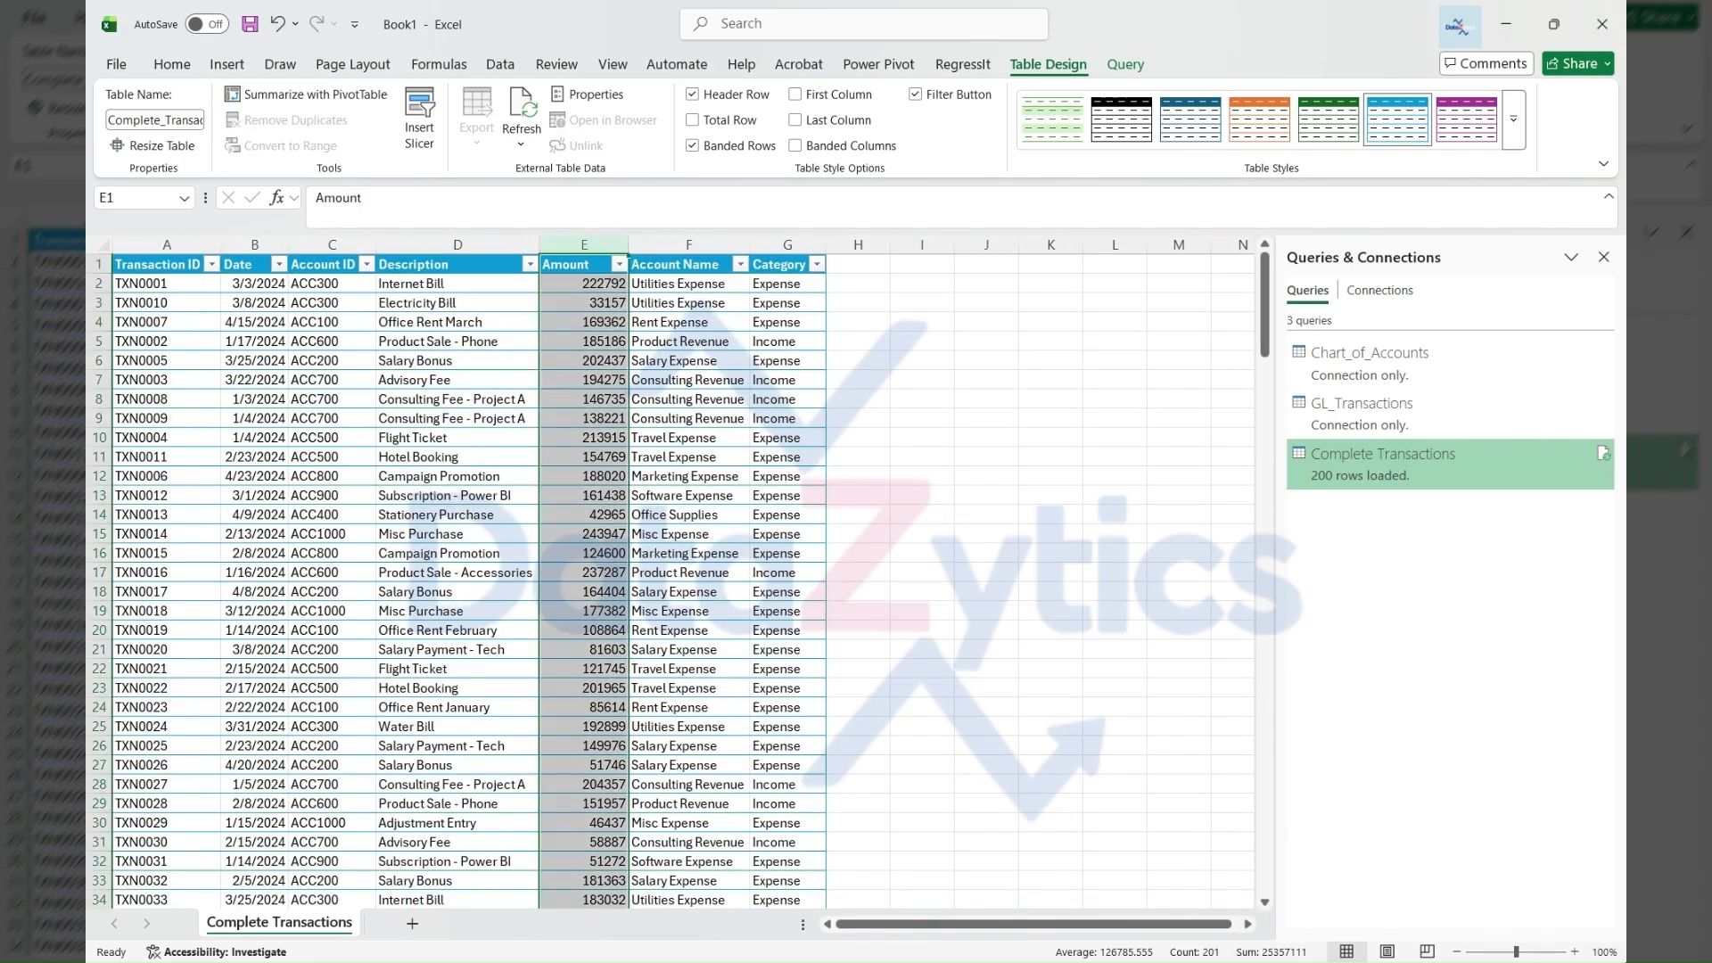
left_click(171, 64)
left_click(827, 135)
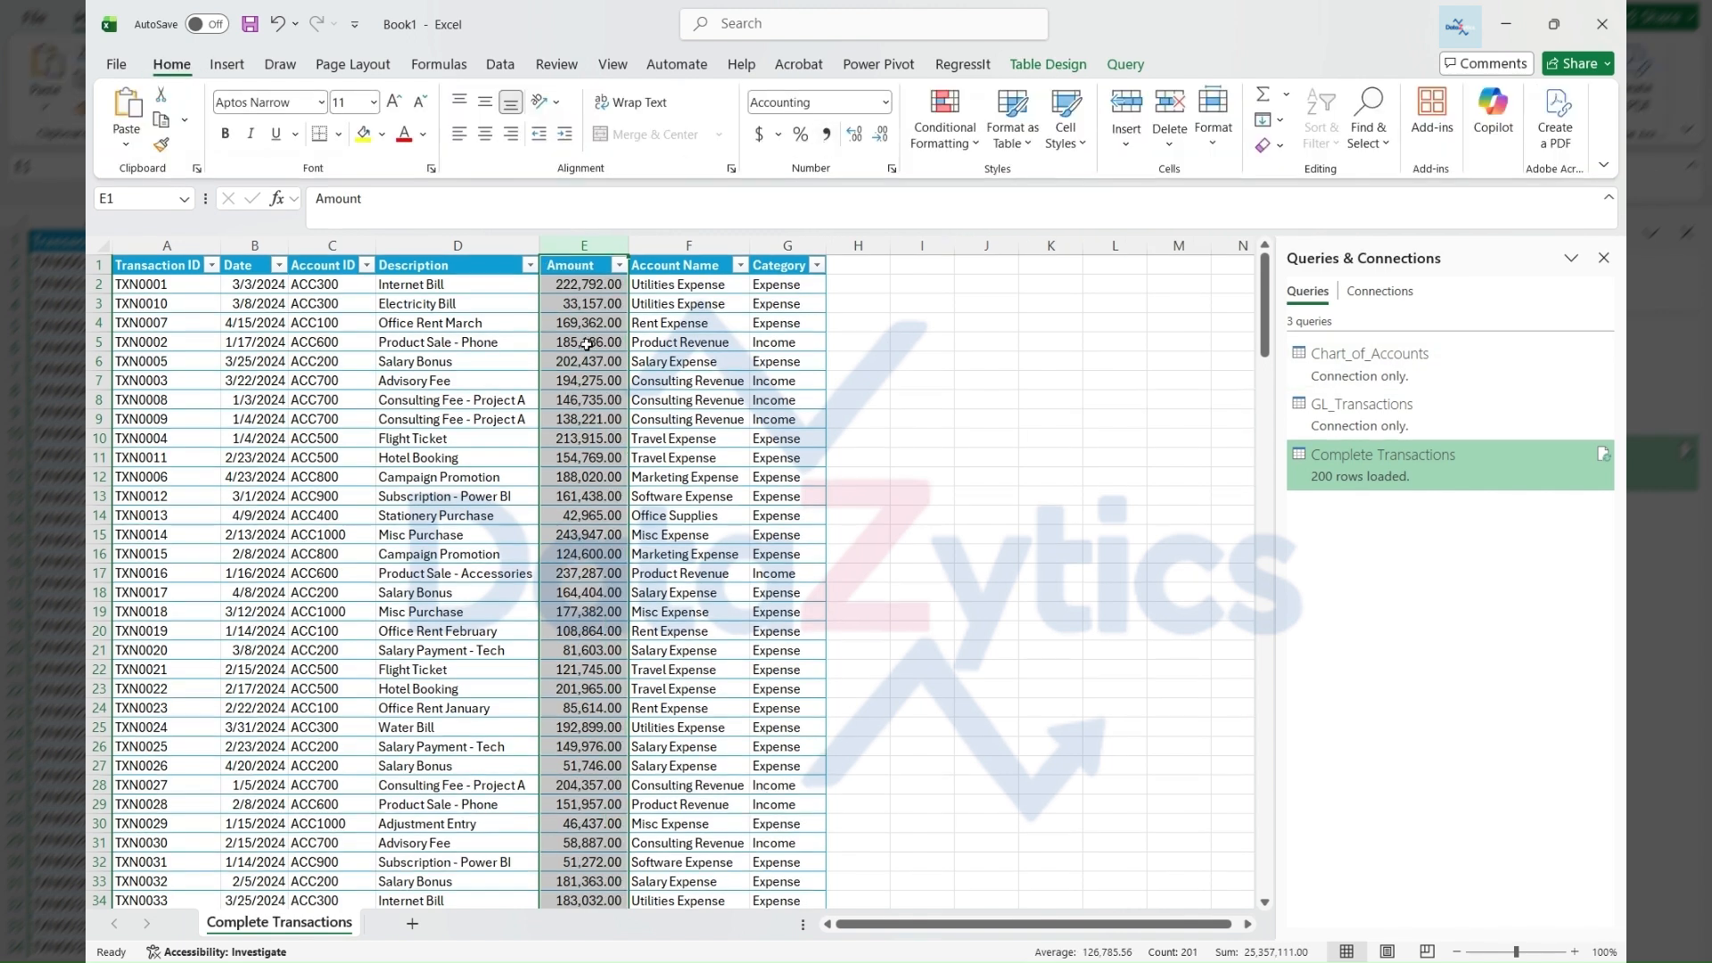
left_click(601, 287)
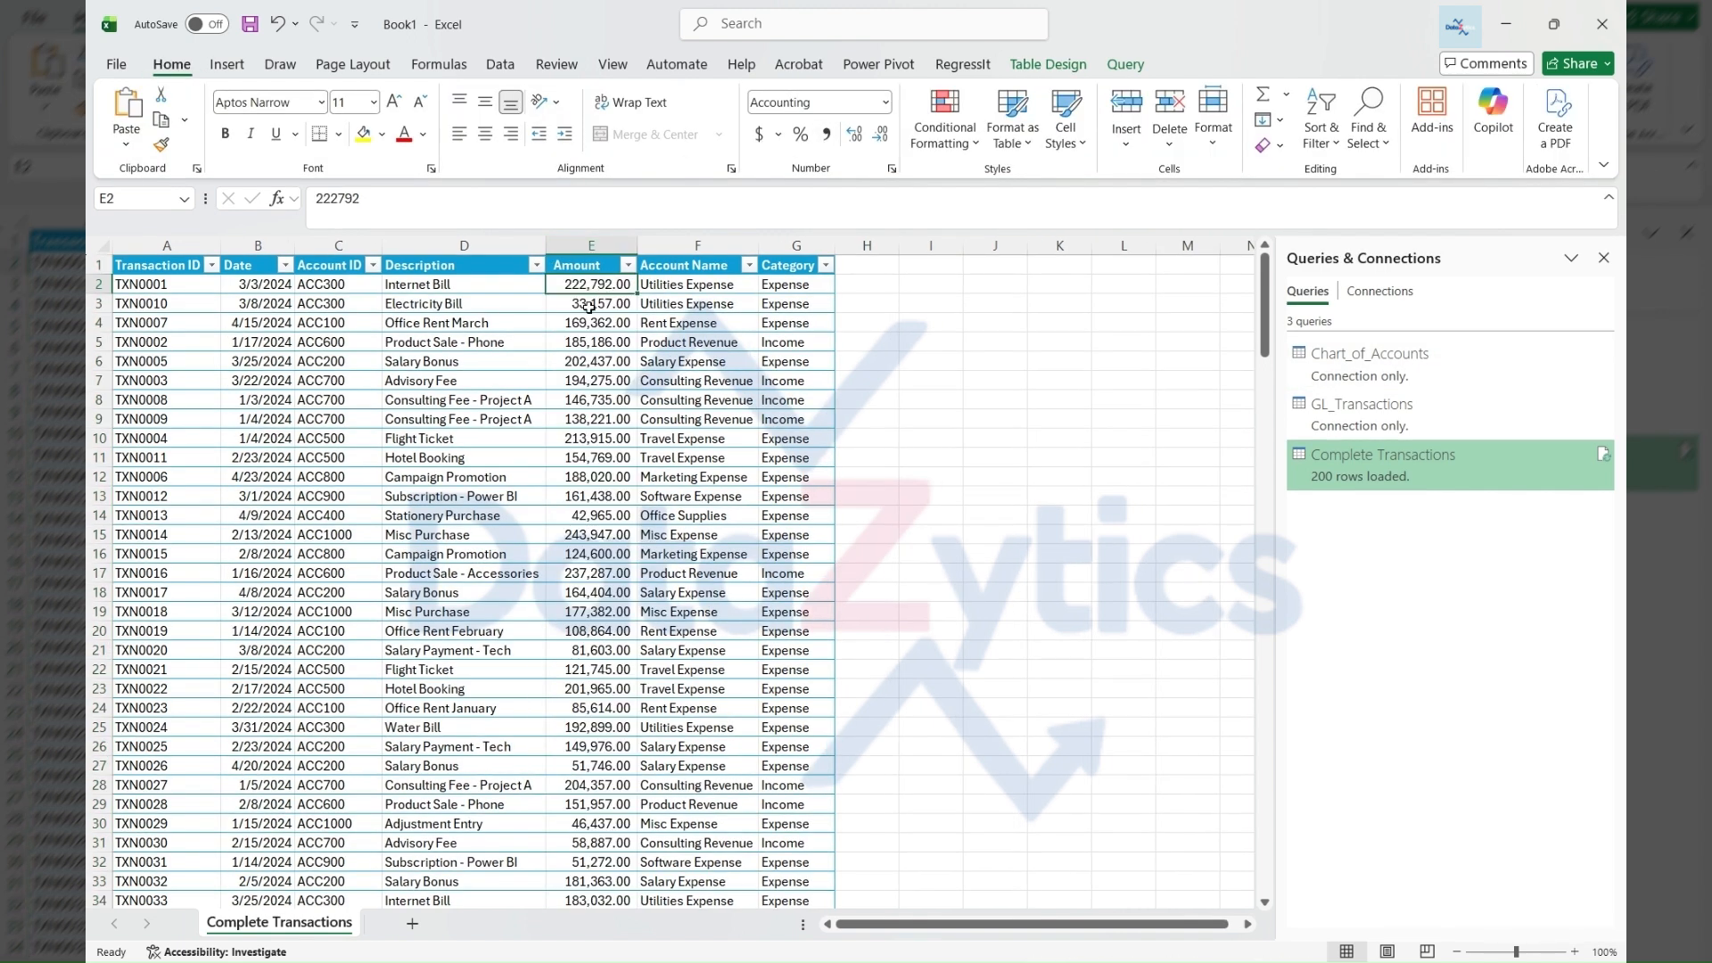
left_click(589, 305)
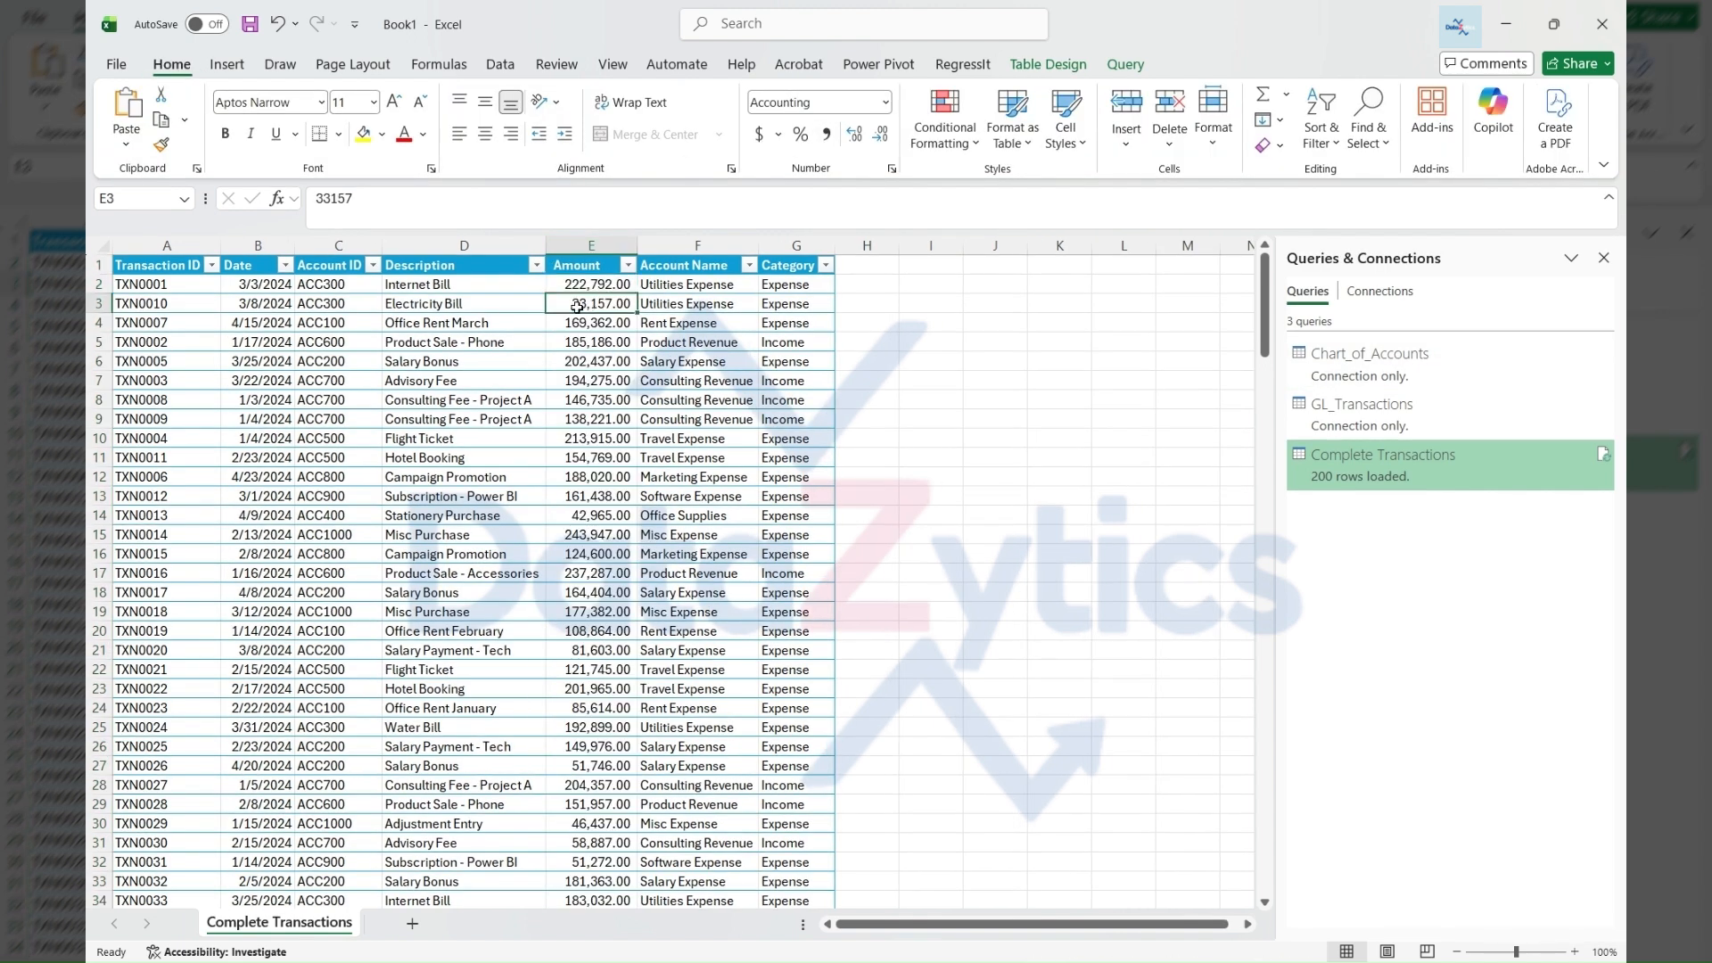
Examine the transaction dates in the Date column of the Complete Transactions table
left_click(259, 285)
left_click(151, 286)
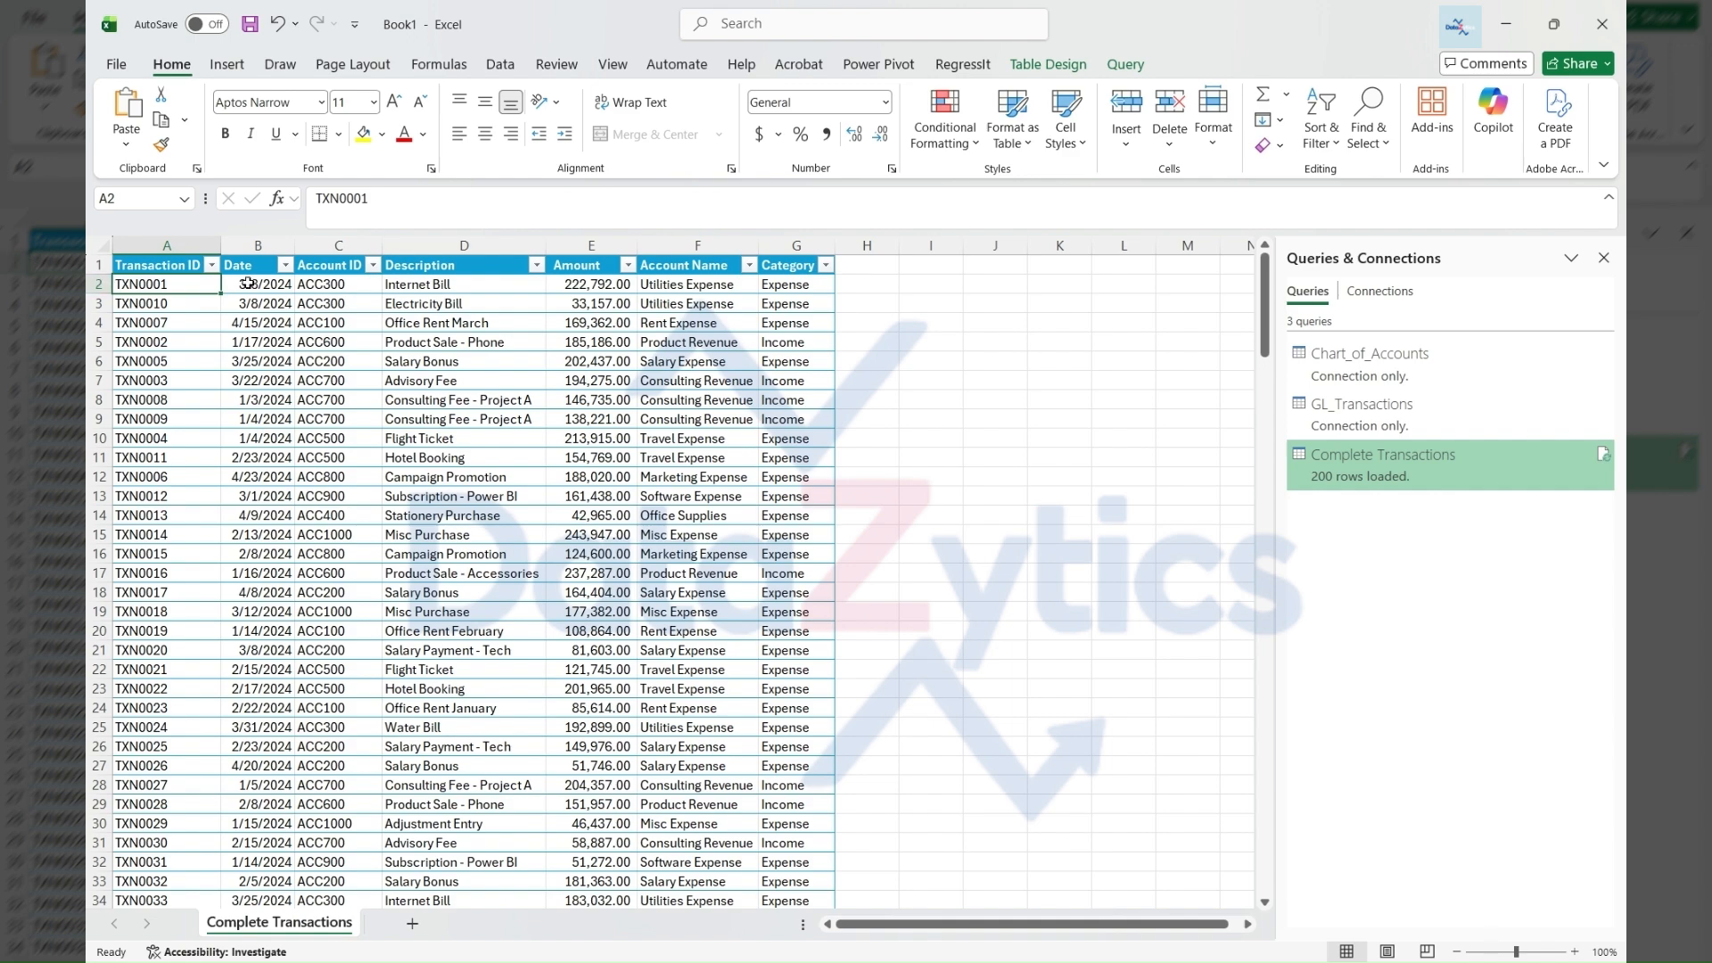
left_click(254, 262)
left_click(253, 304)
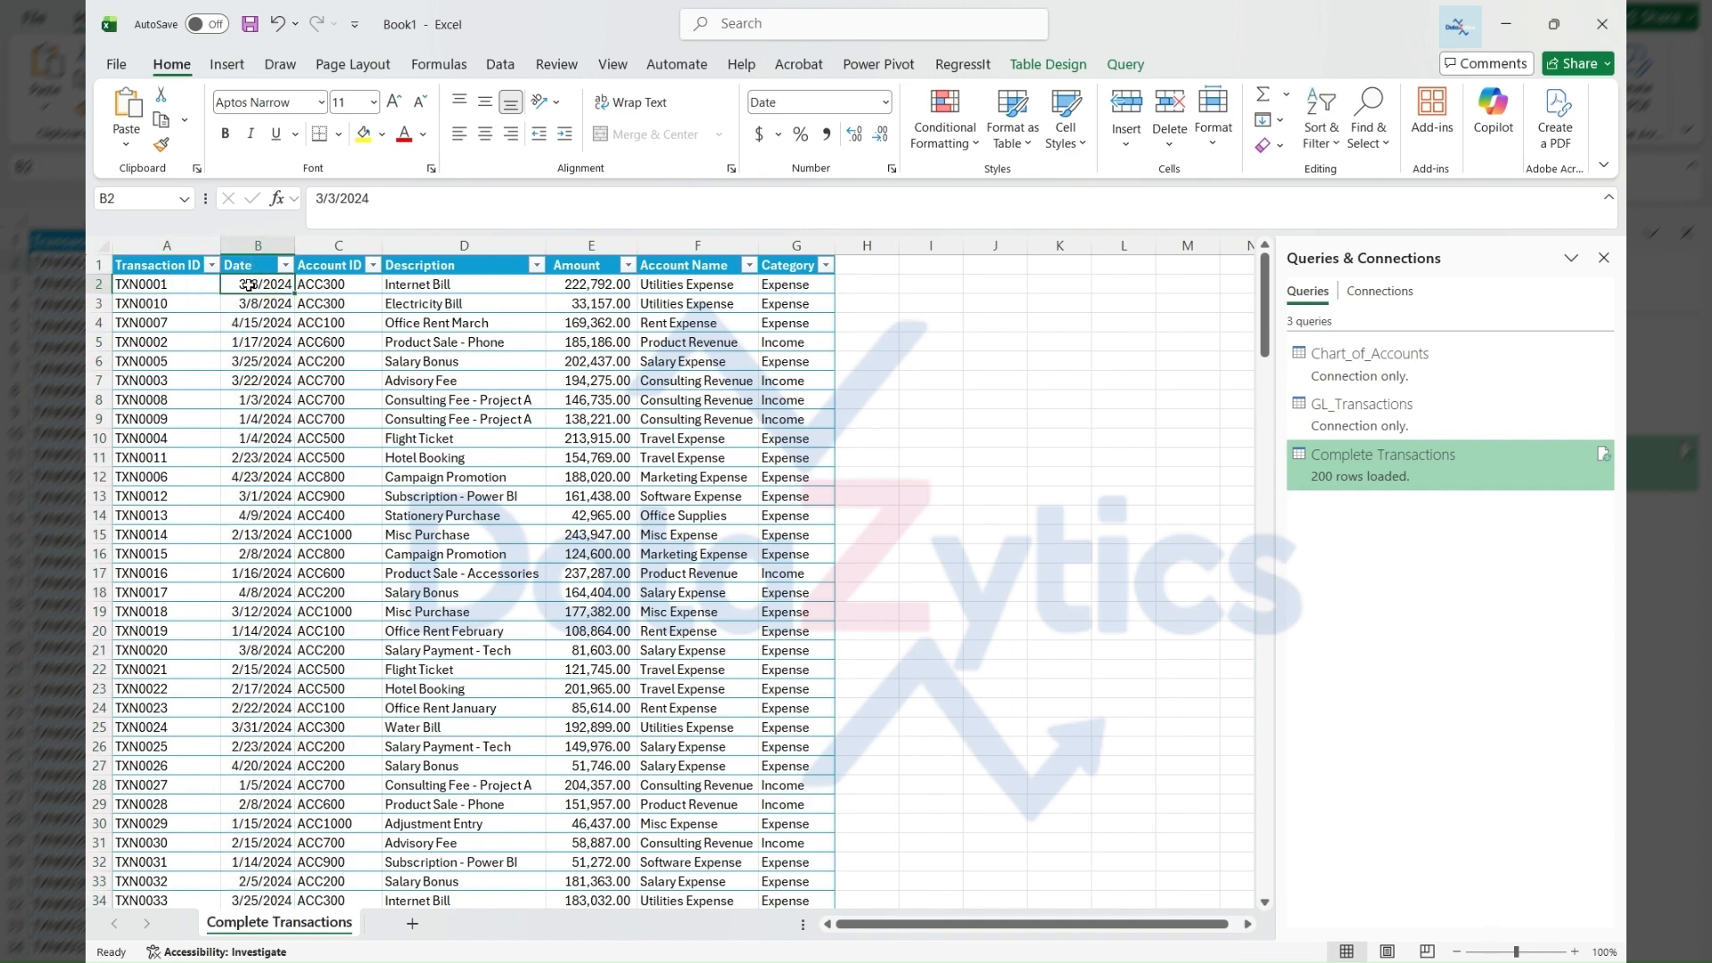
scroll(271, 424, "down", 9)
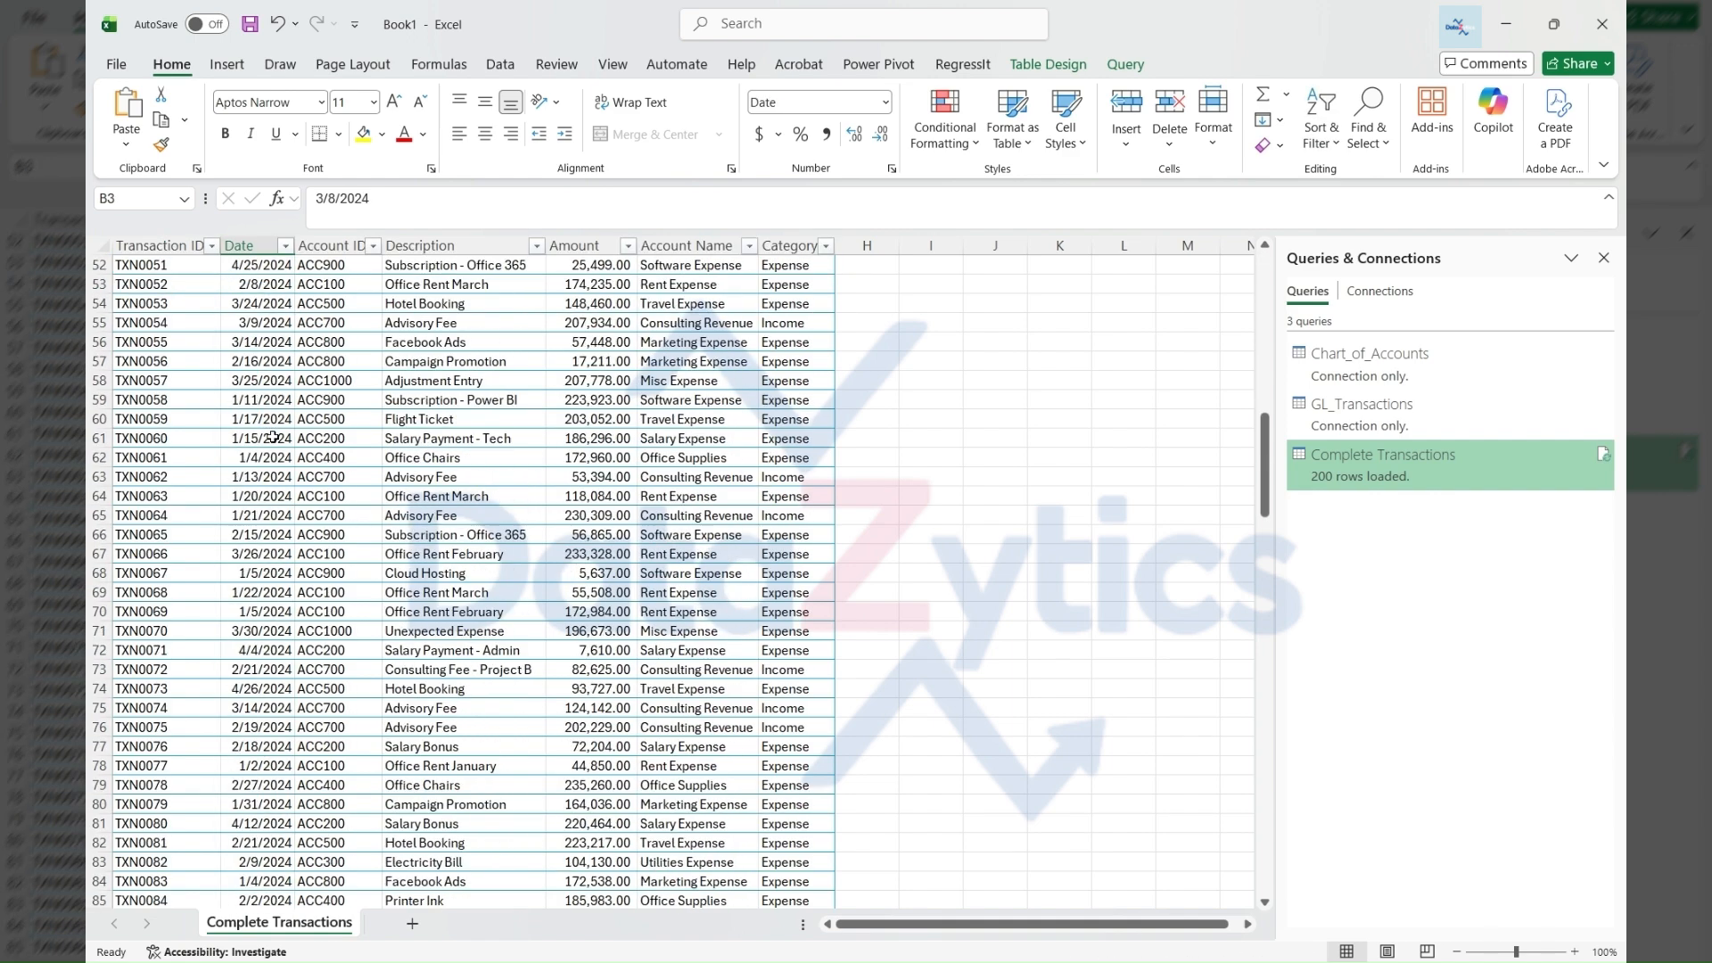
scroll(272, 438, "up", 9)
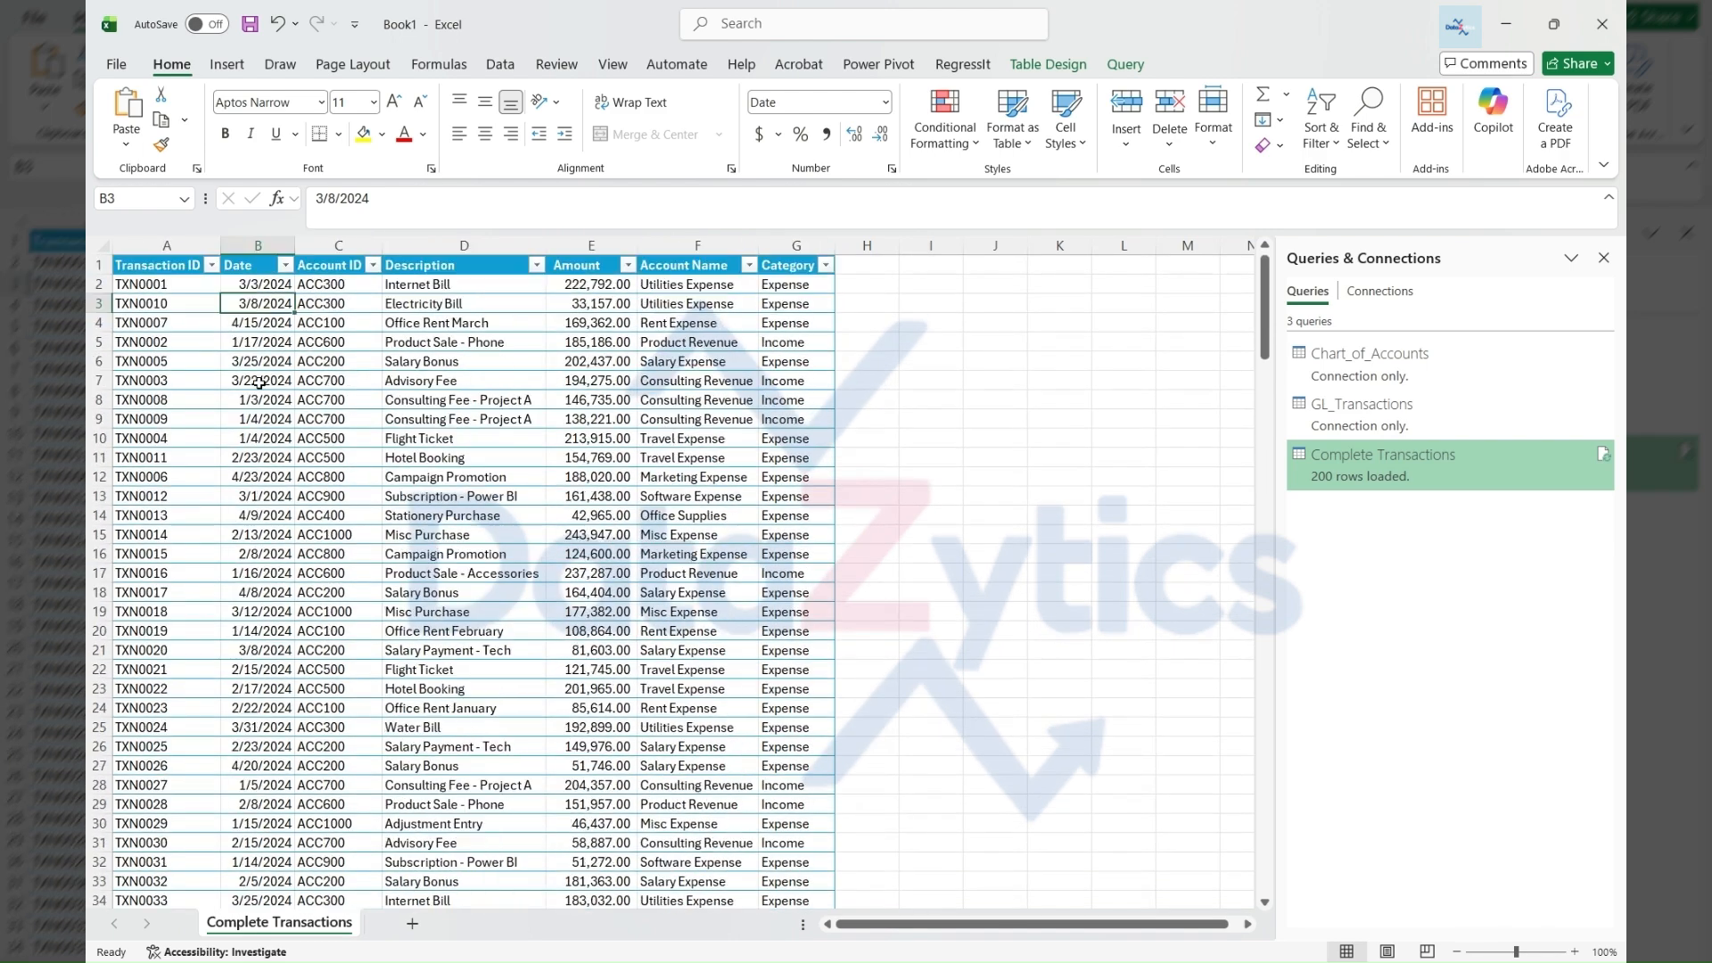
key("Up")
key("Up")
Open the Complete Transactions query for editing and add a Month Name column derived from the Date column
left_click(1127, 68)
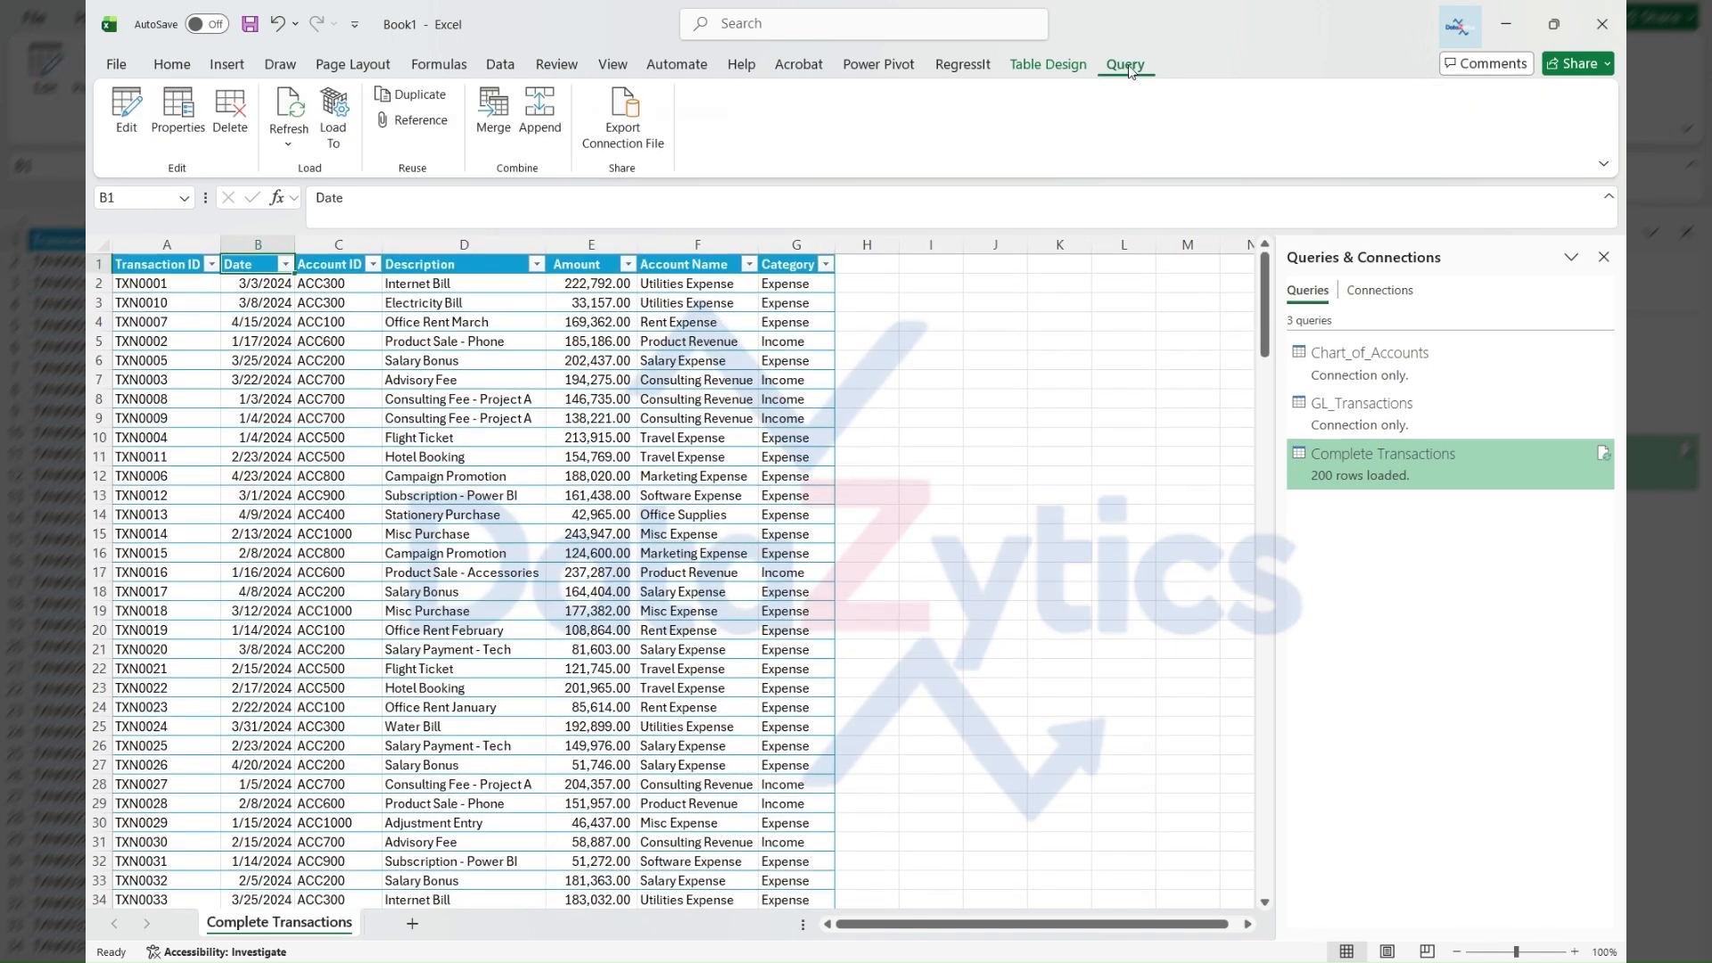
left_click(129, 120)
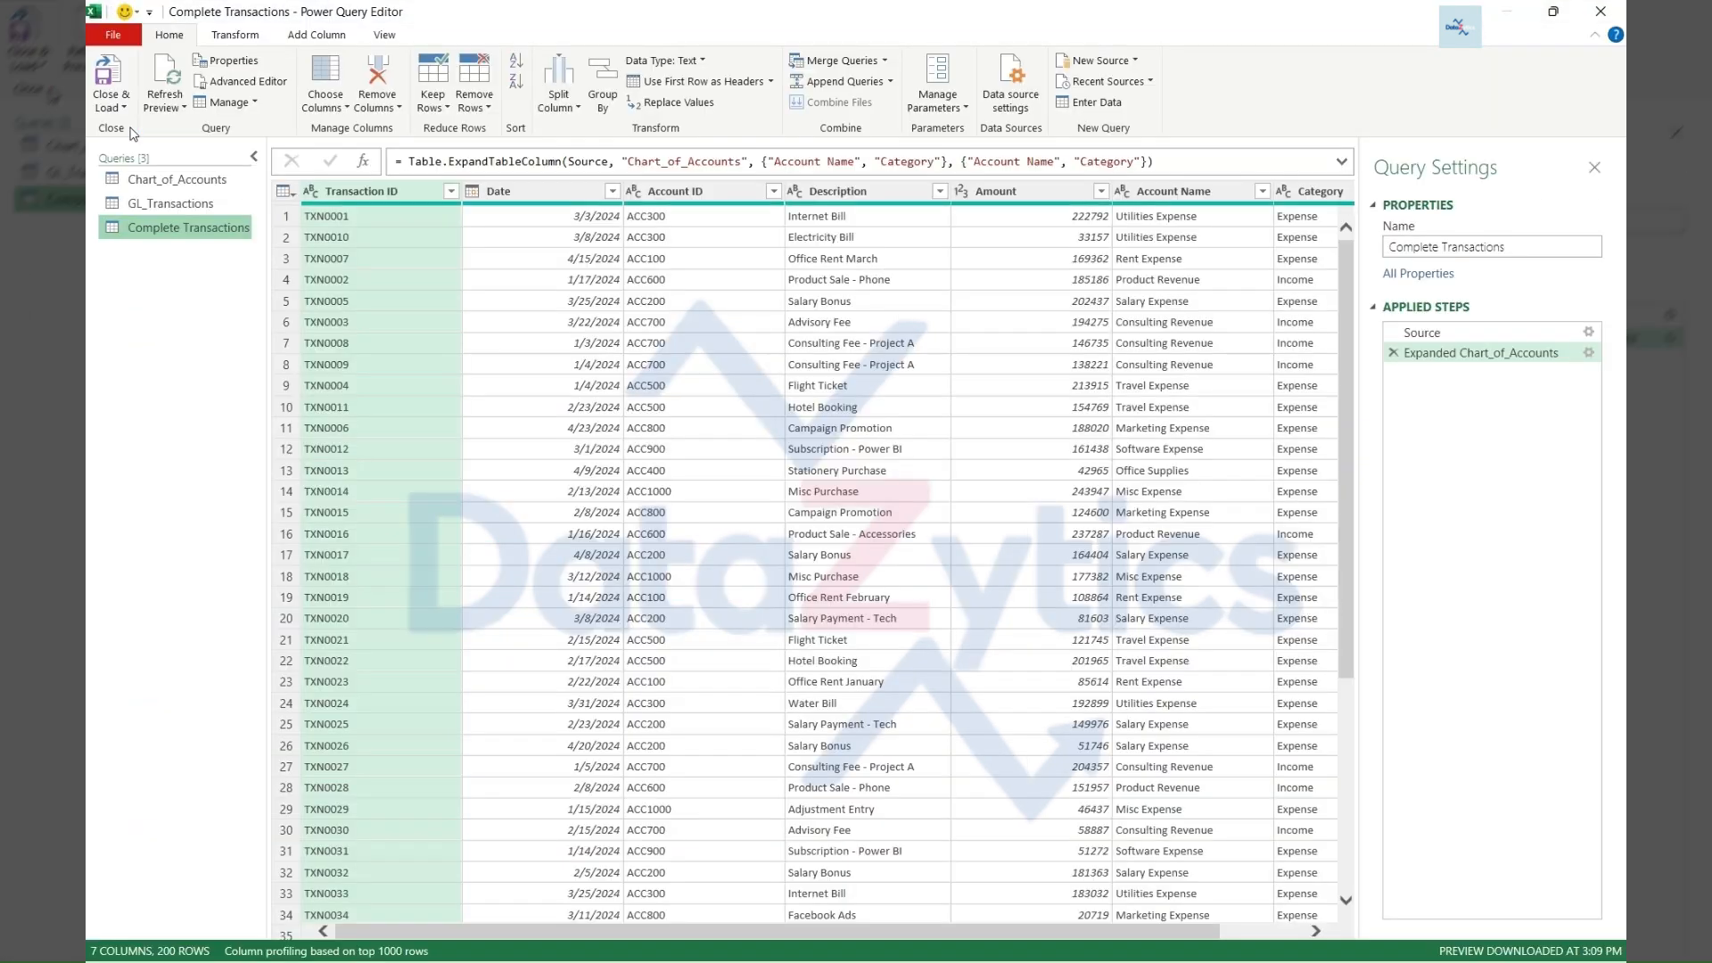
left_click(548, 194)
left_click(298, 38)
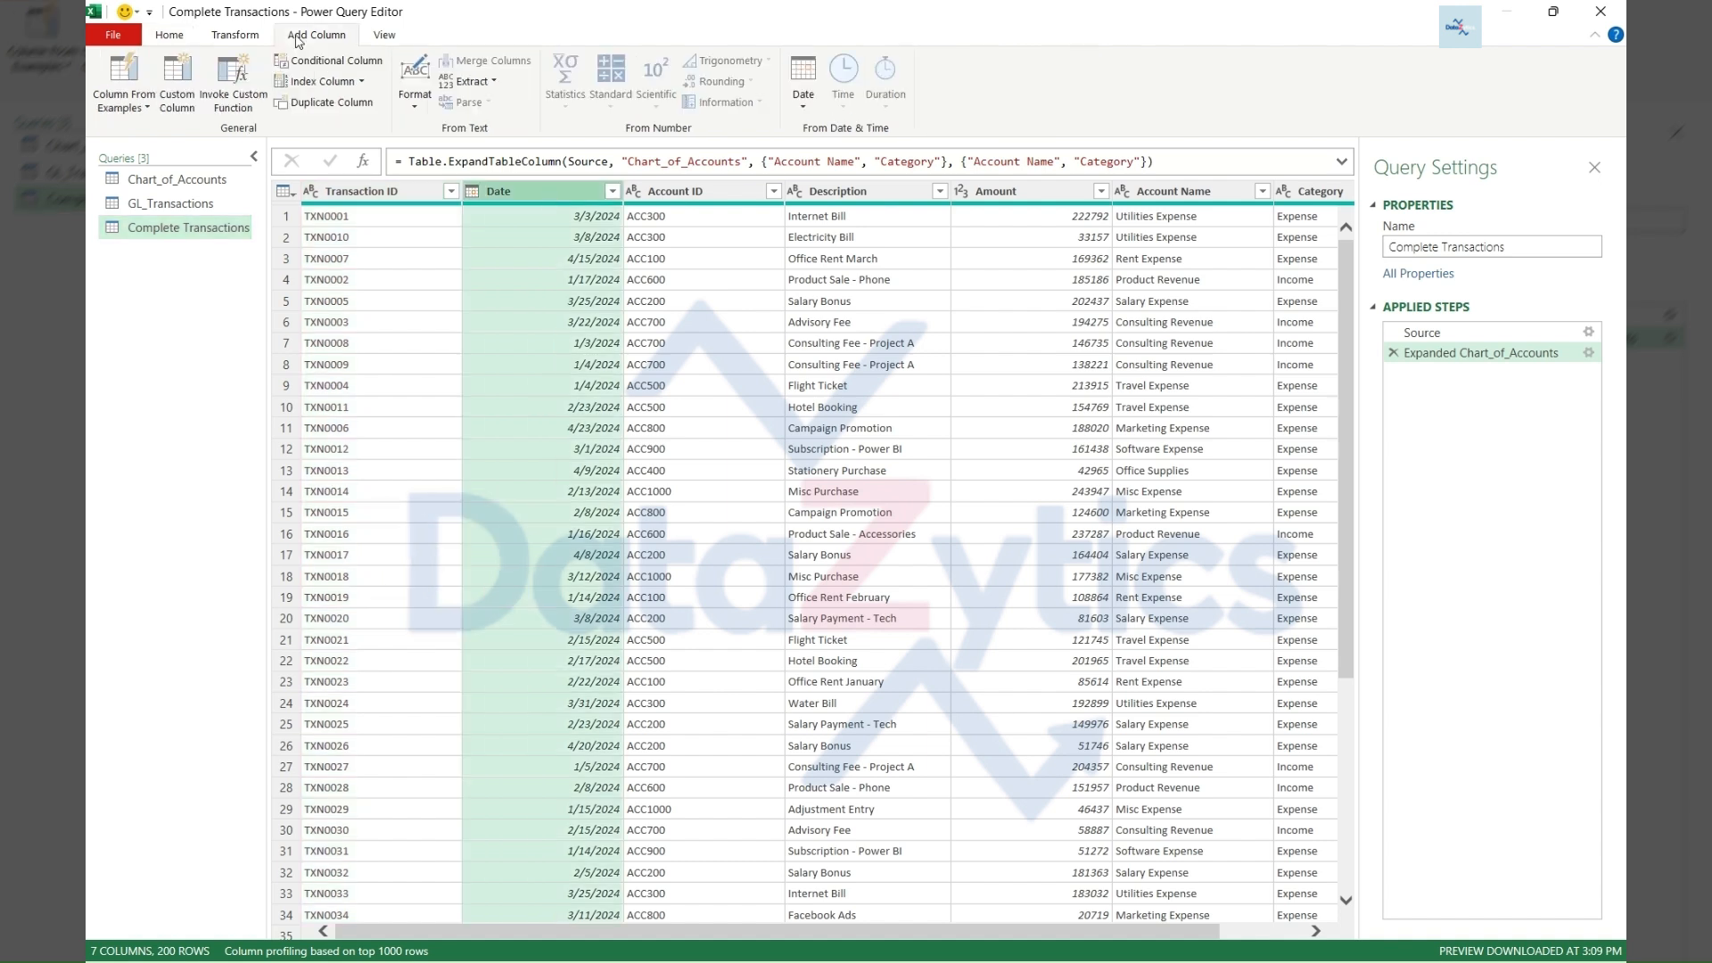
left_click(803, 105)
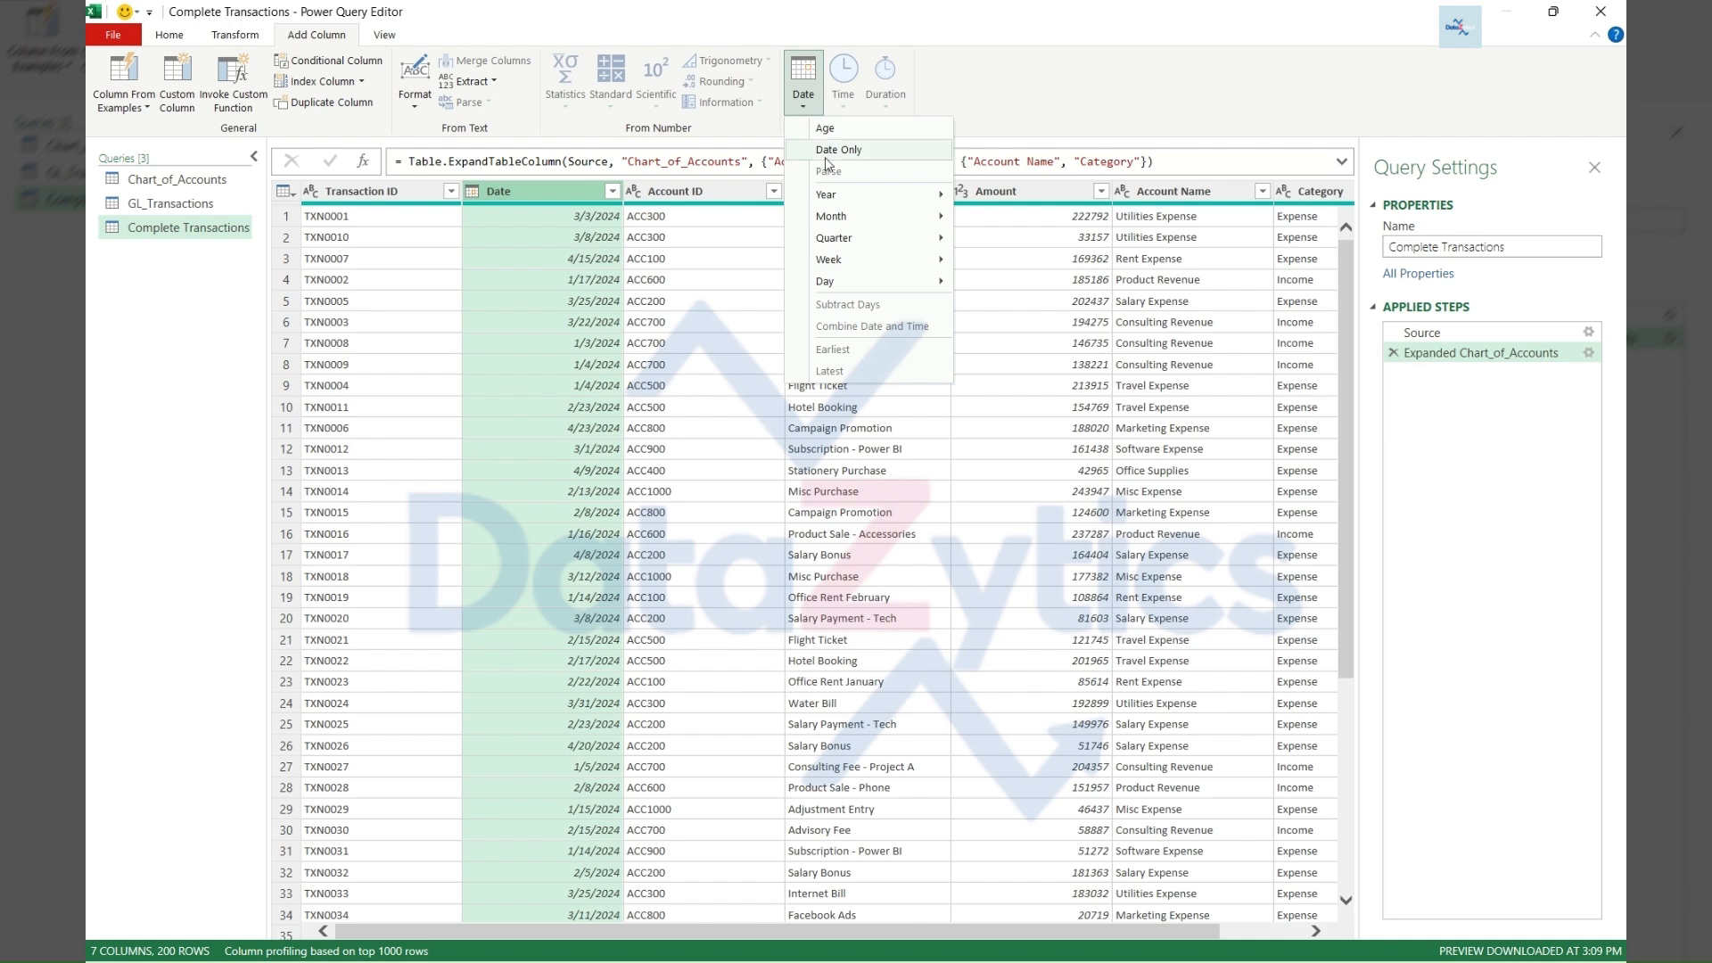
mouse_move(847, 218)
left_click(1042, 307)
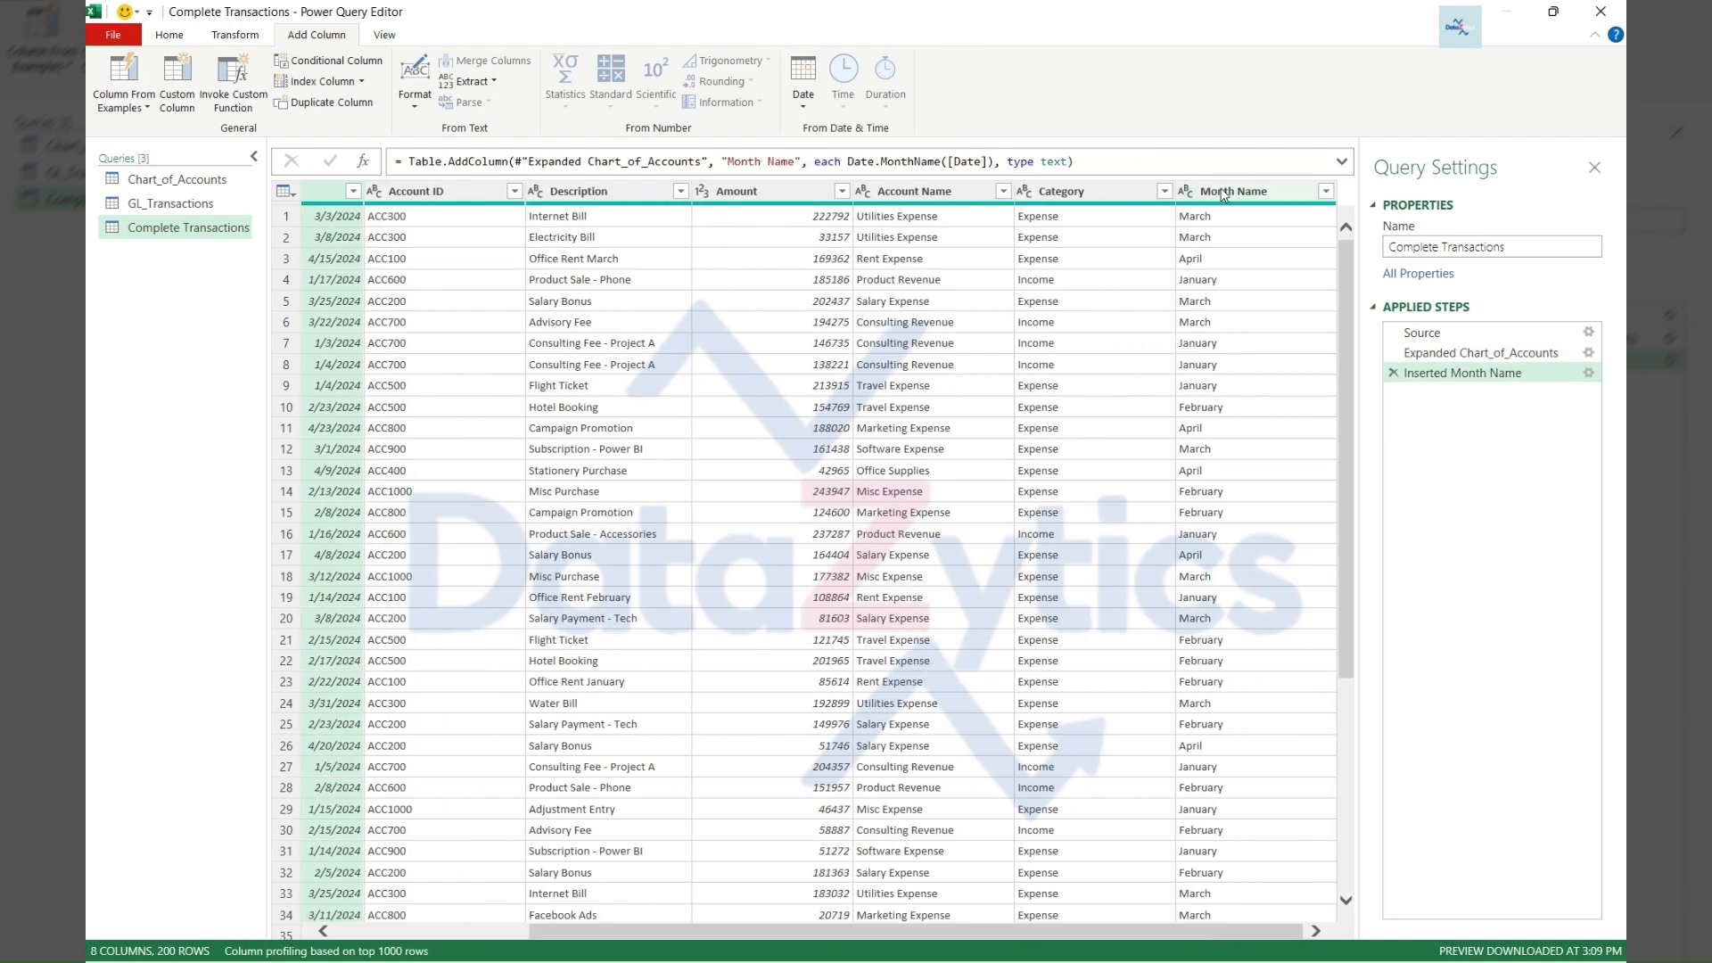
Add a Year column derived from the Date column in the Complete Transactions query
left_click(1246, 198)
left_click_drag(693, 932, 501, 932)
left_click(533, 189)
left_click(799, 105)
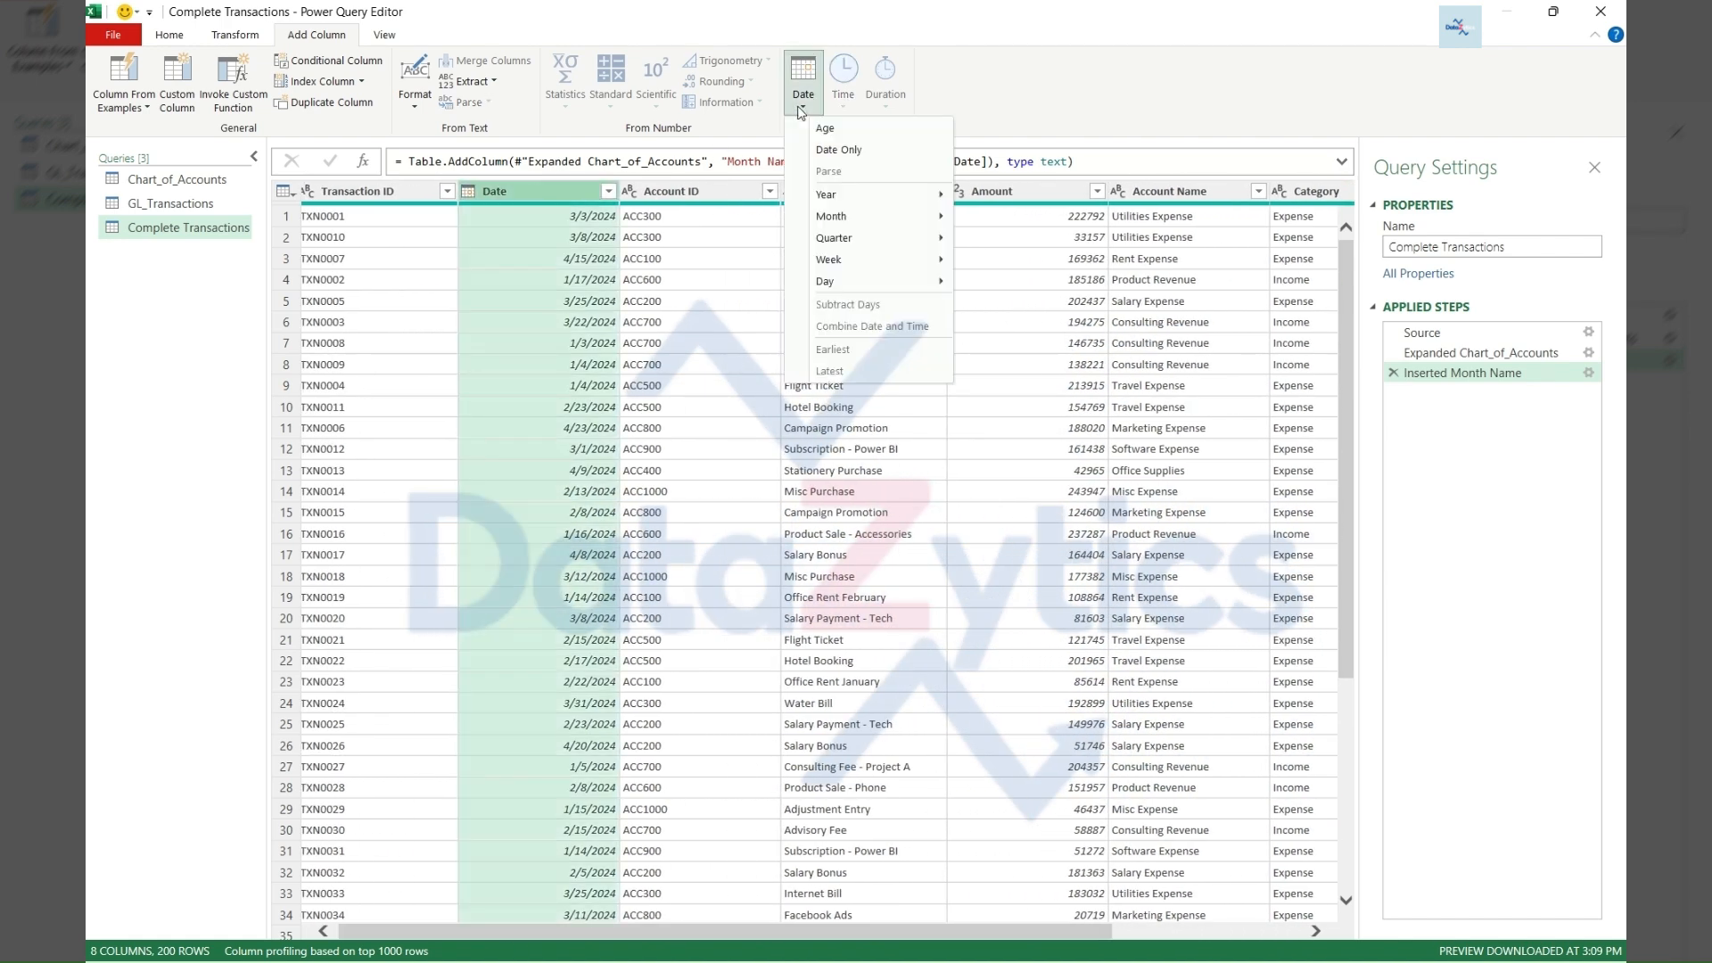
mouse_move(834, 194)
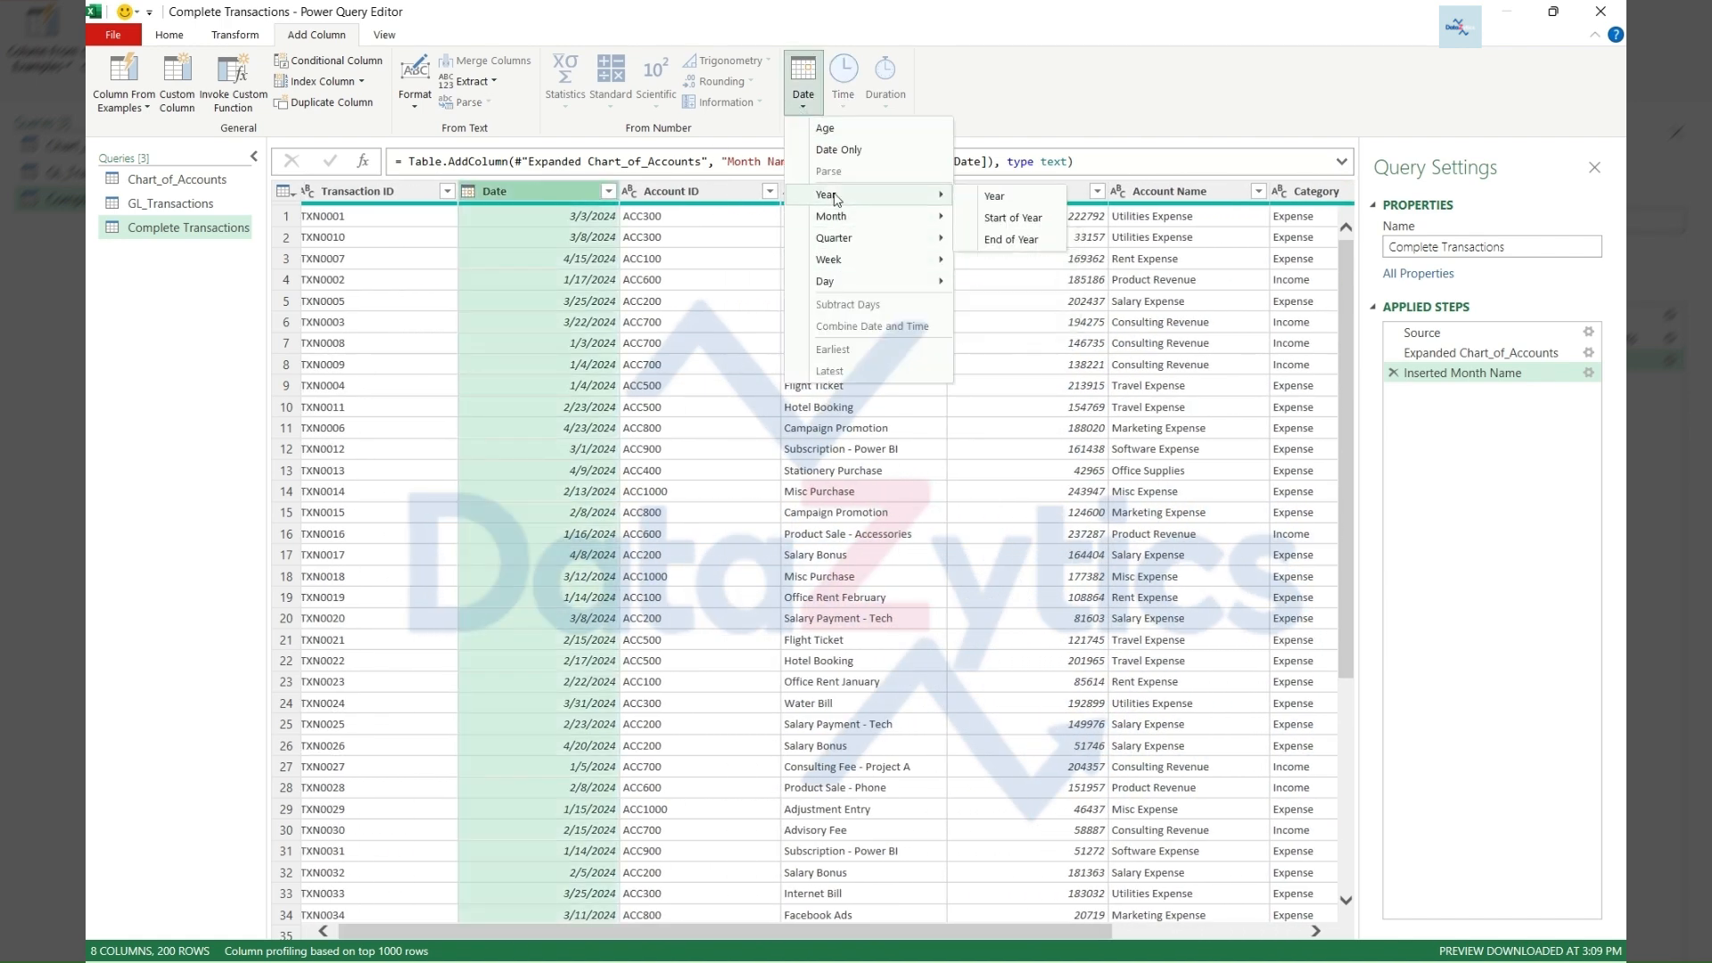
left_click(1014, 205)
Move the Month Name and Year columns together so they sit directly after the Date column
left_click(1096, 222)
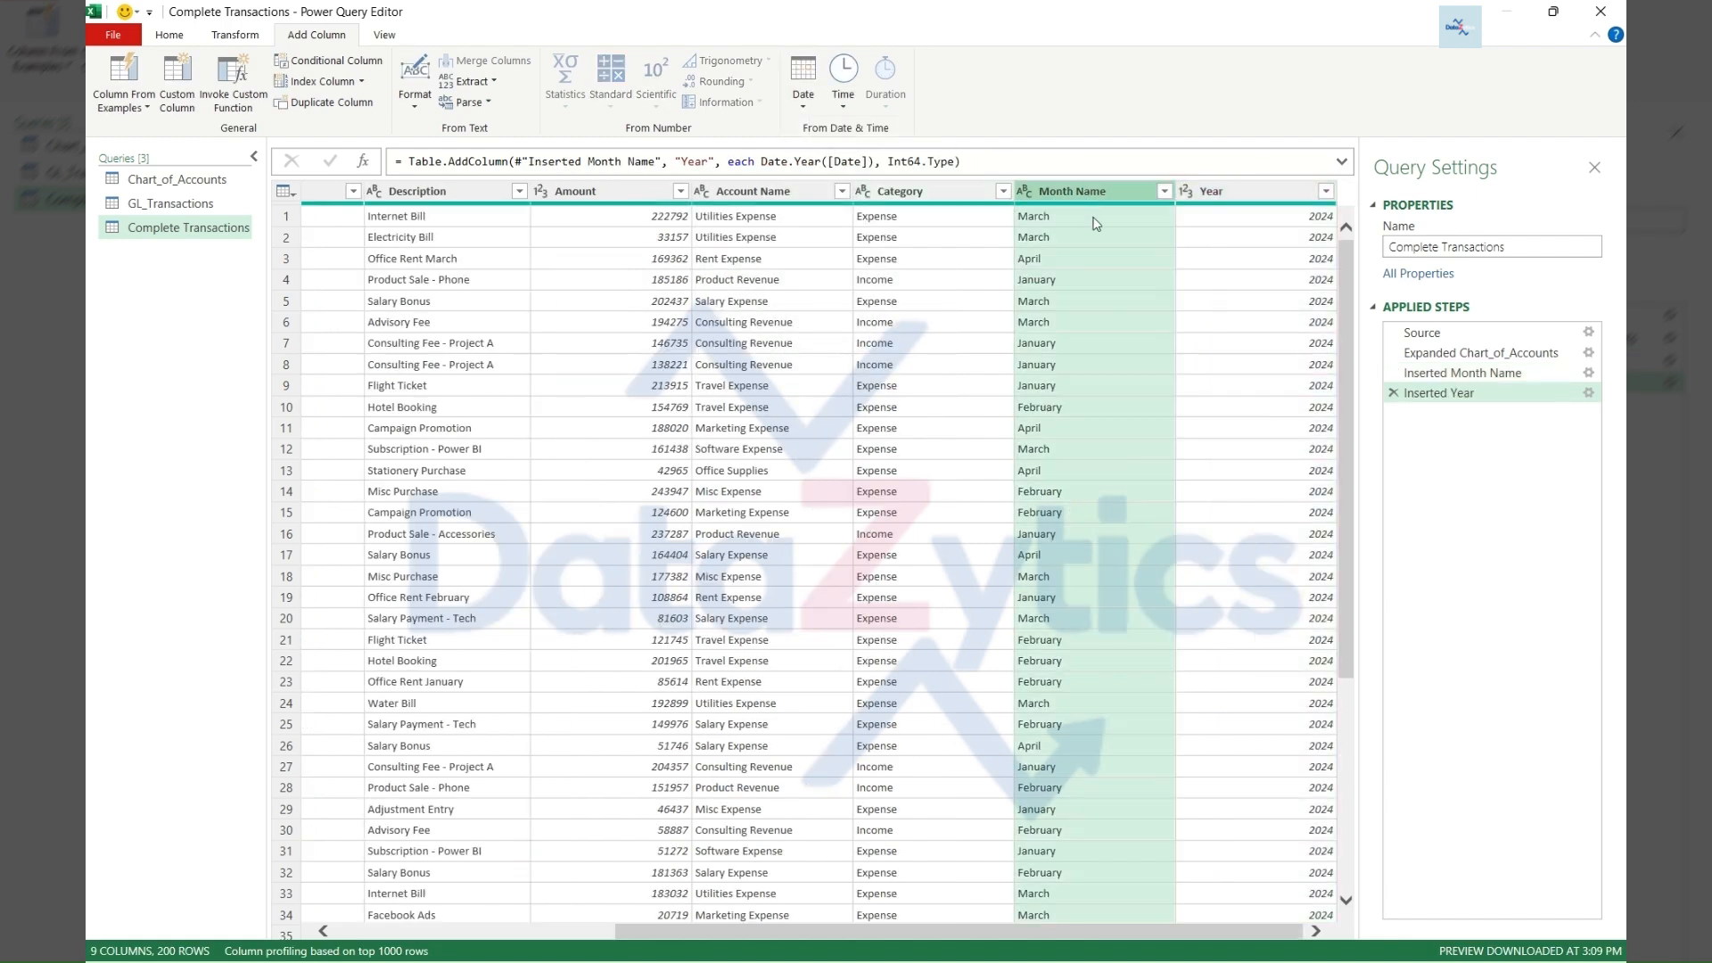
key("shift+Right")
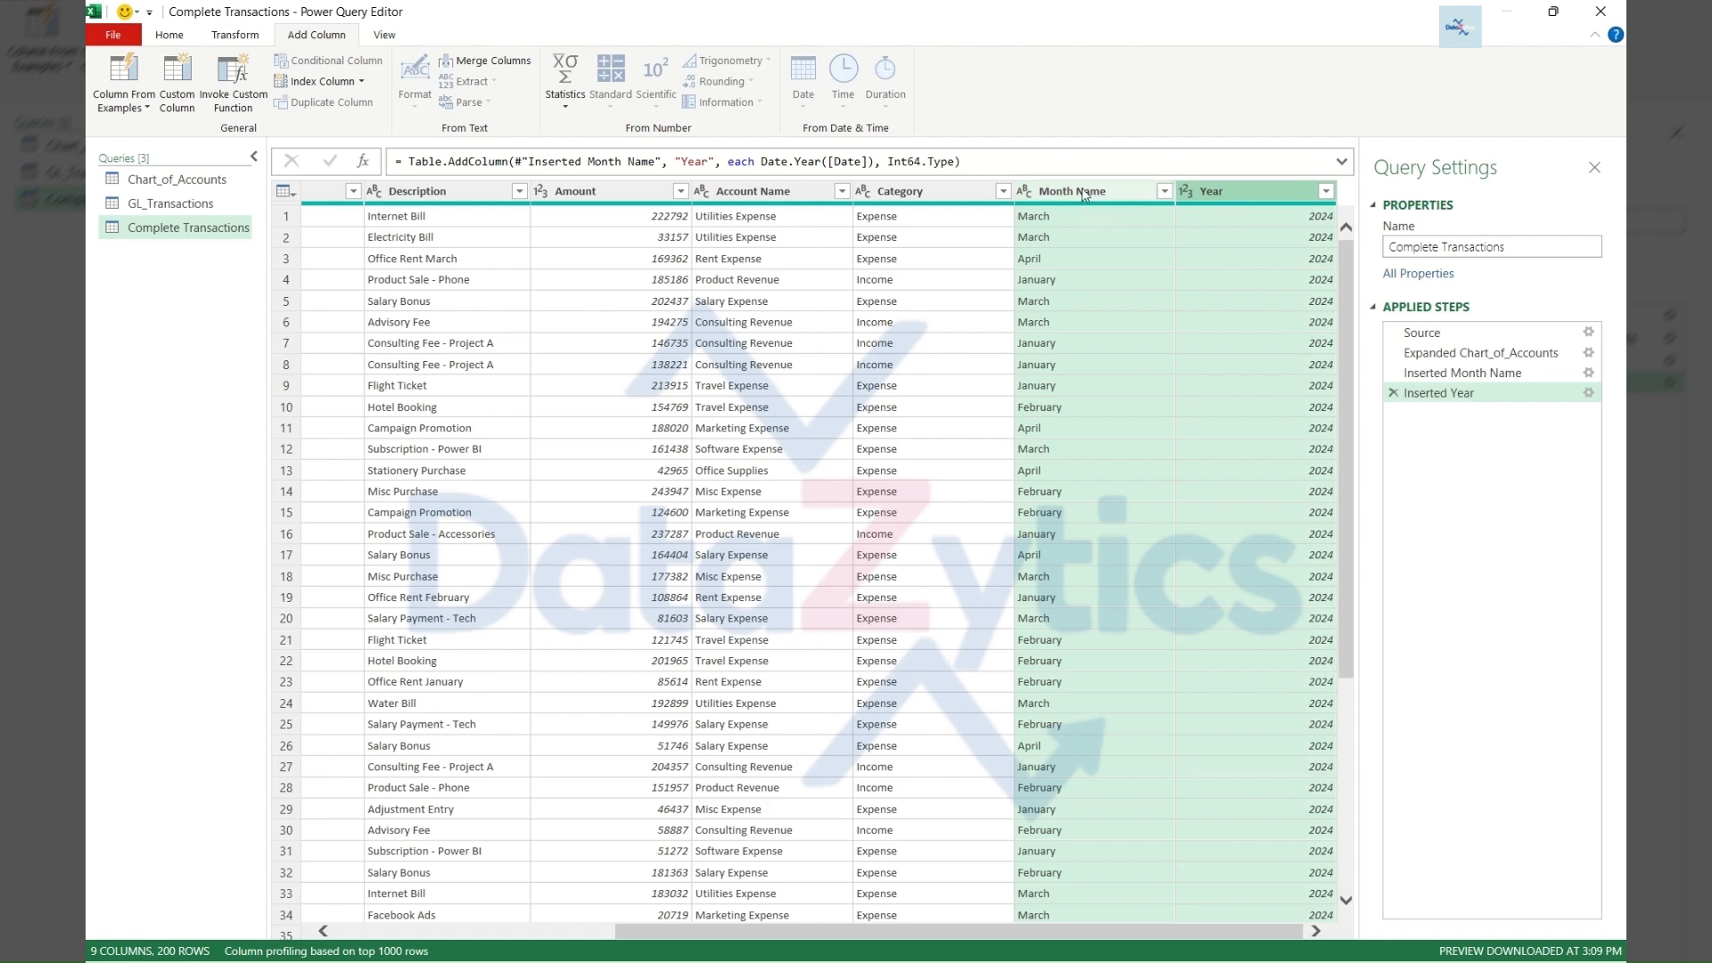
left_click_drag(1083, 189, 422, 190)
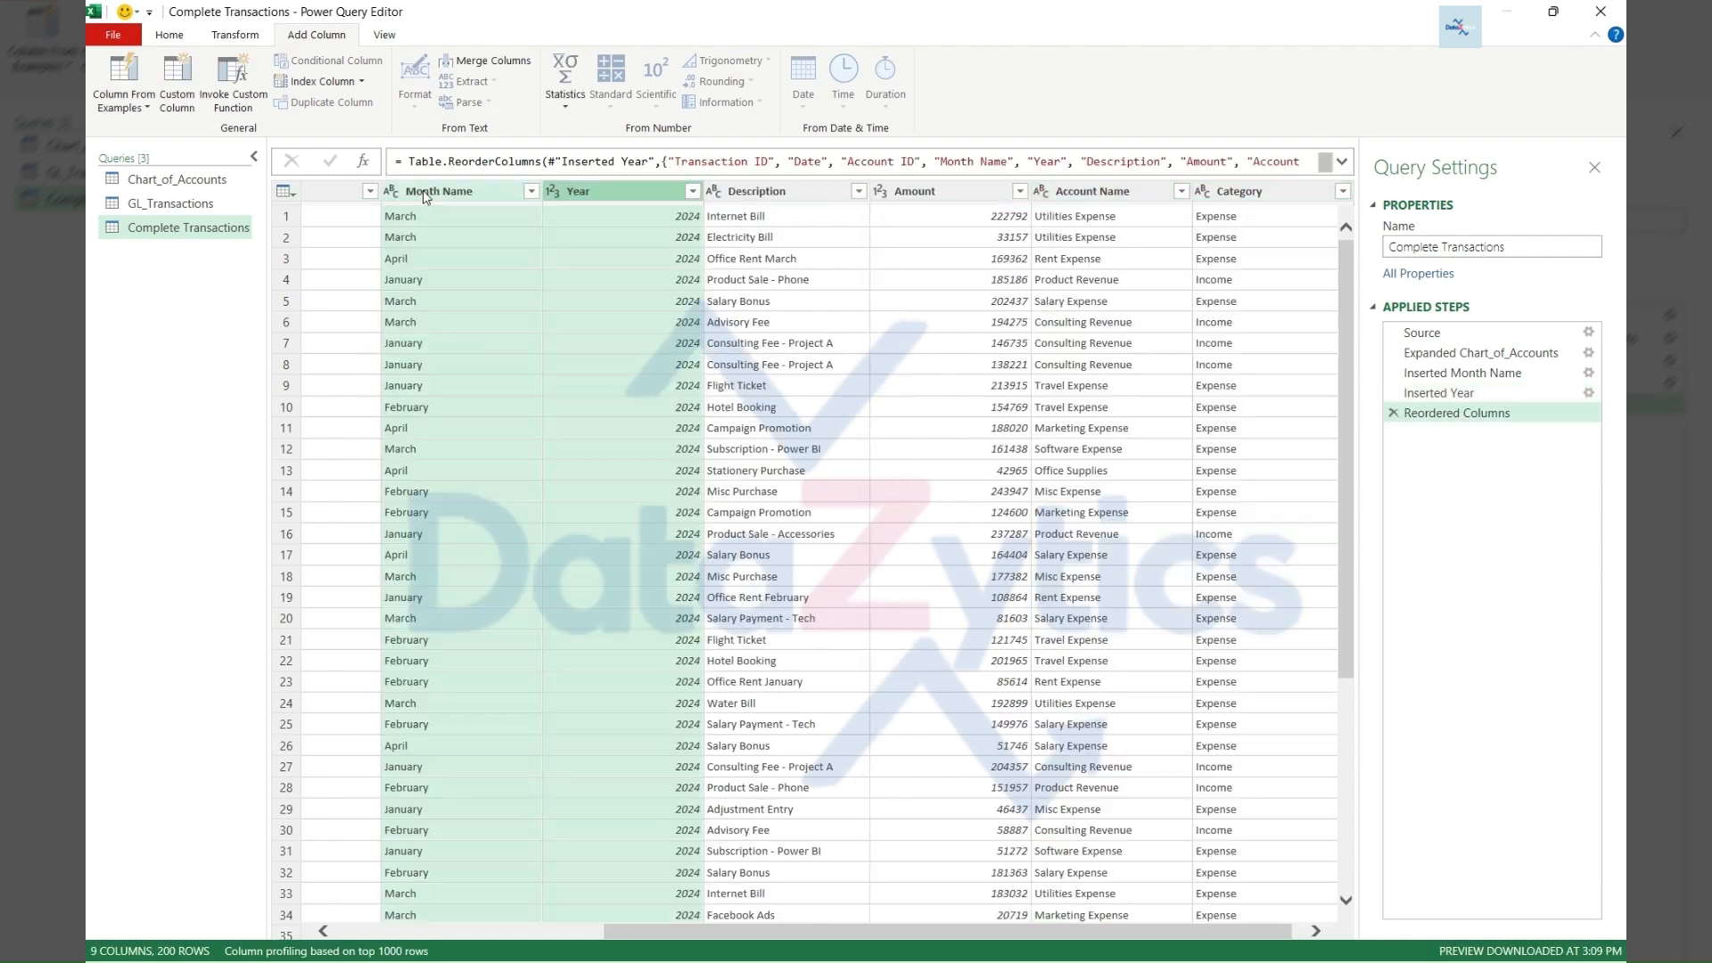
scroll(409, 894, "left", 5)
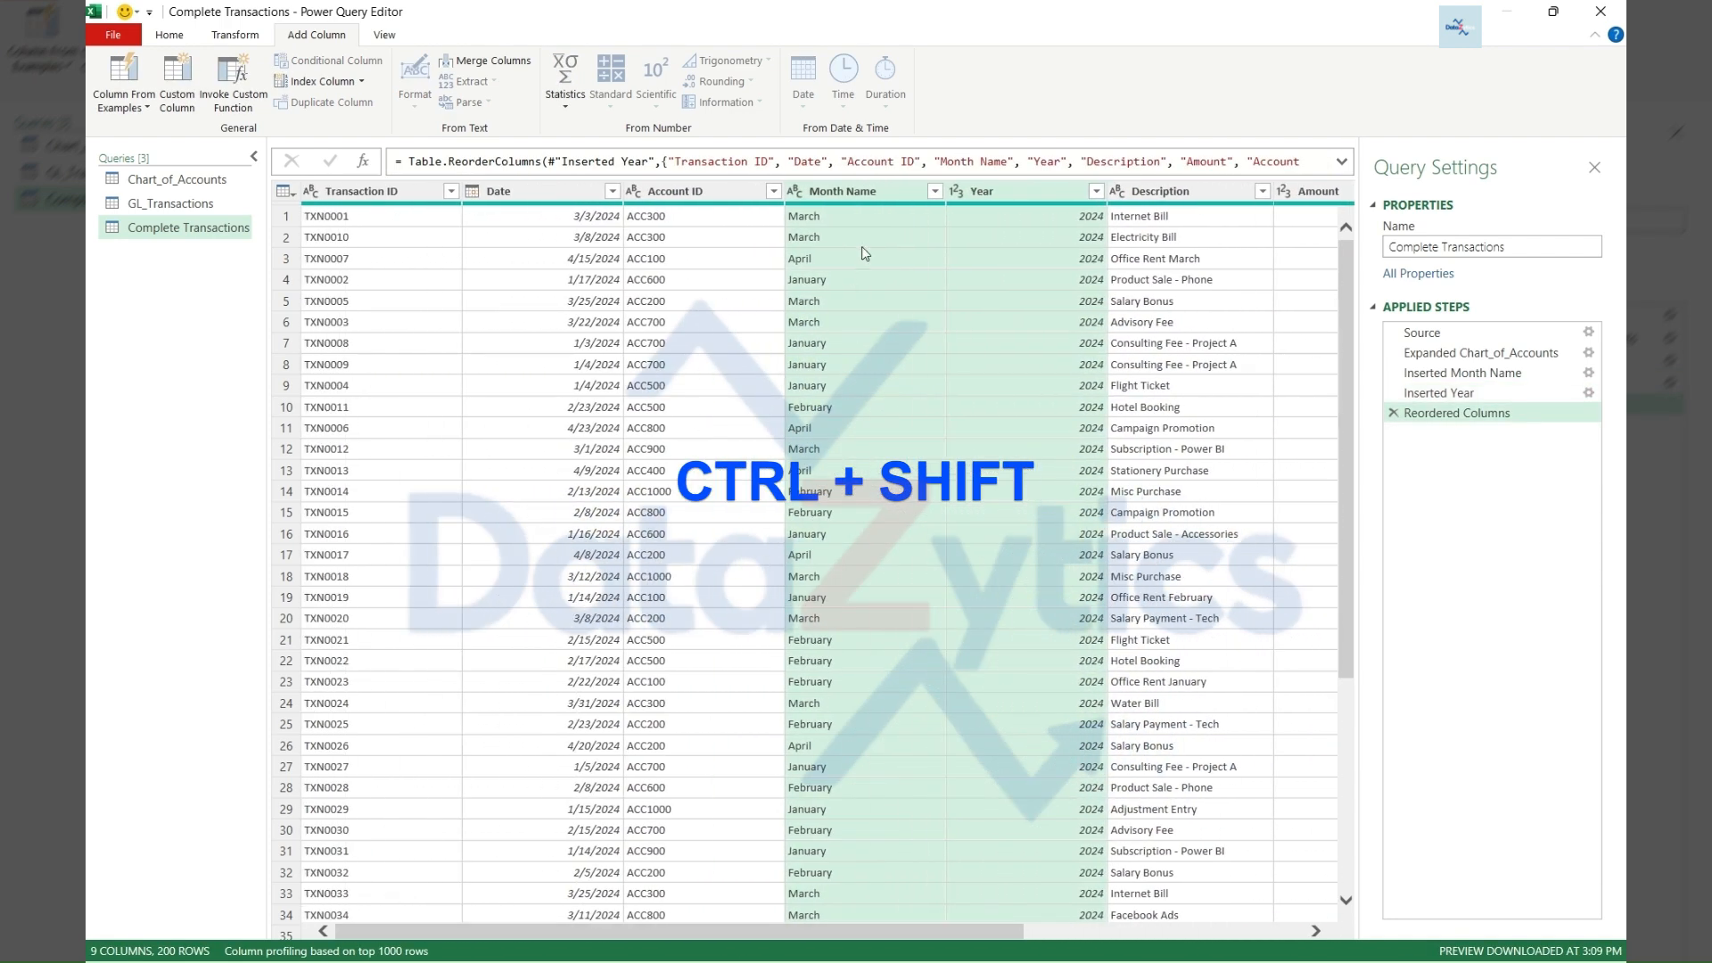
left_click_drag(839, 198, 672, 189)
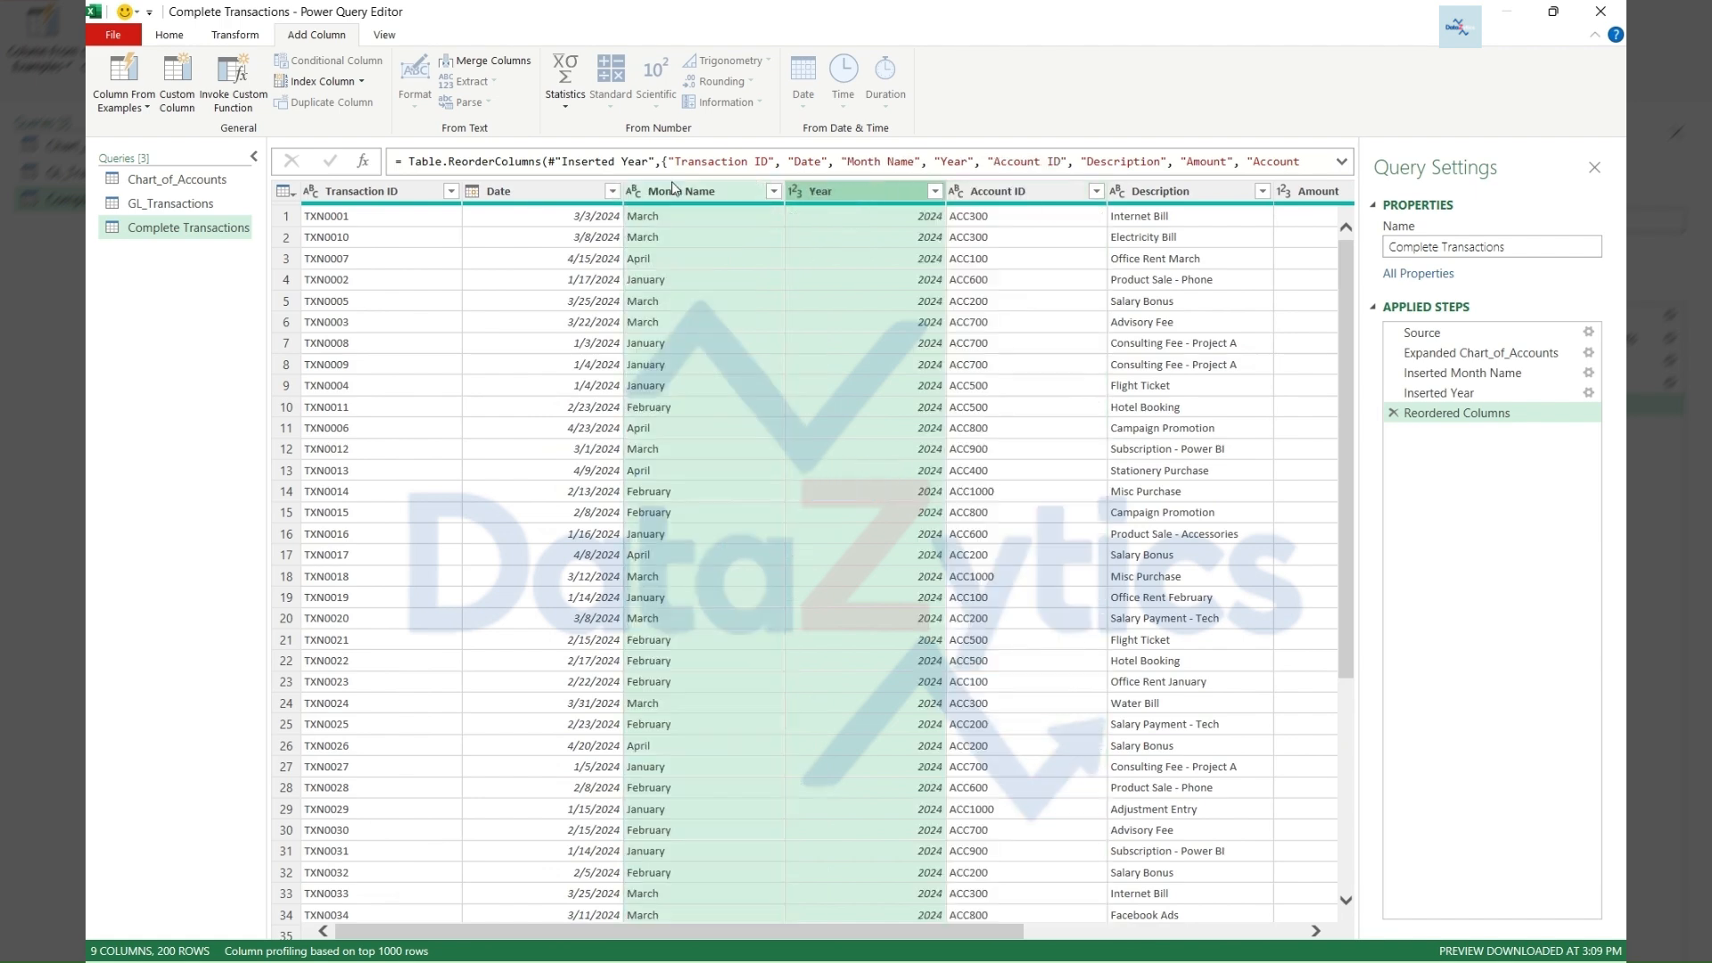
left_click(544, 192)
left_click(680, 194)
left_click(801, 195)
Close the query editor and load the updated Complete Transactions query back into the worksheet
left_click(168, 37)
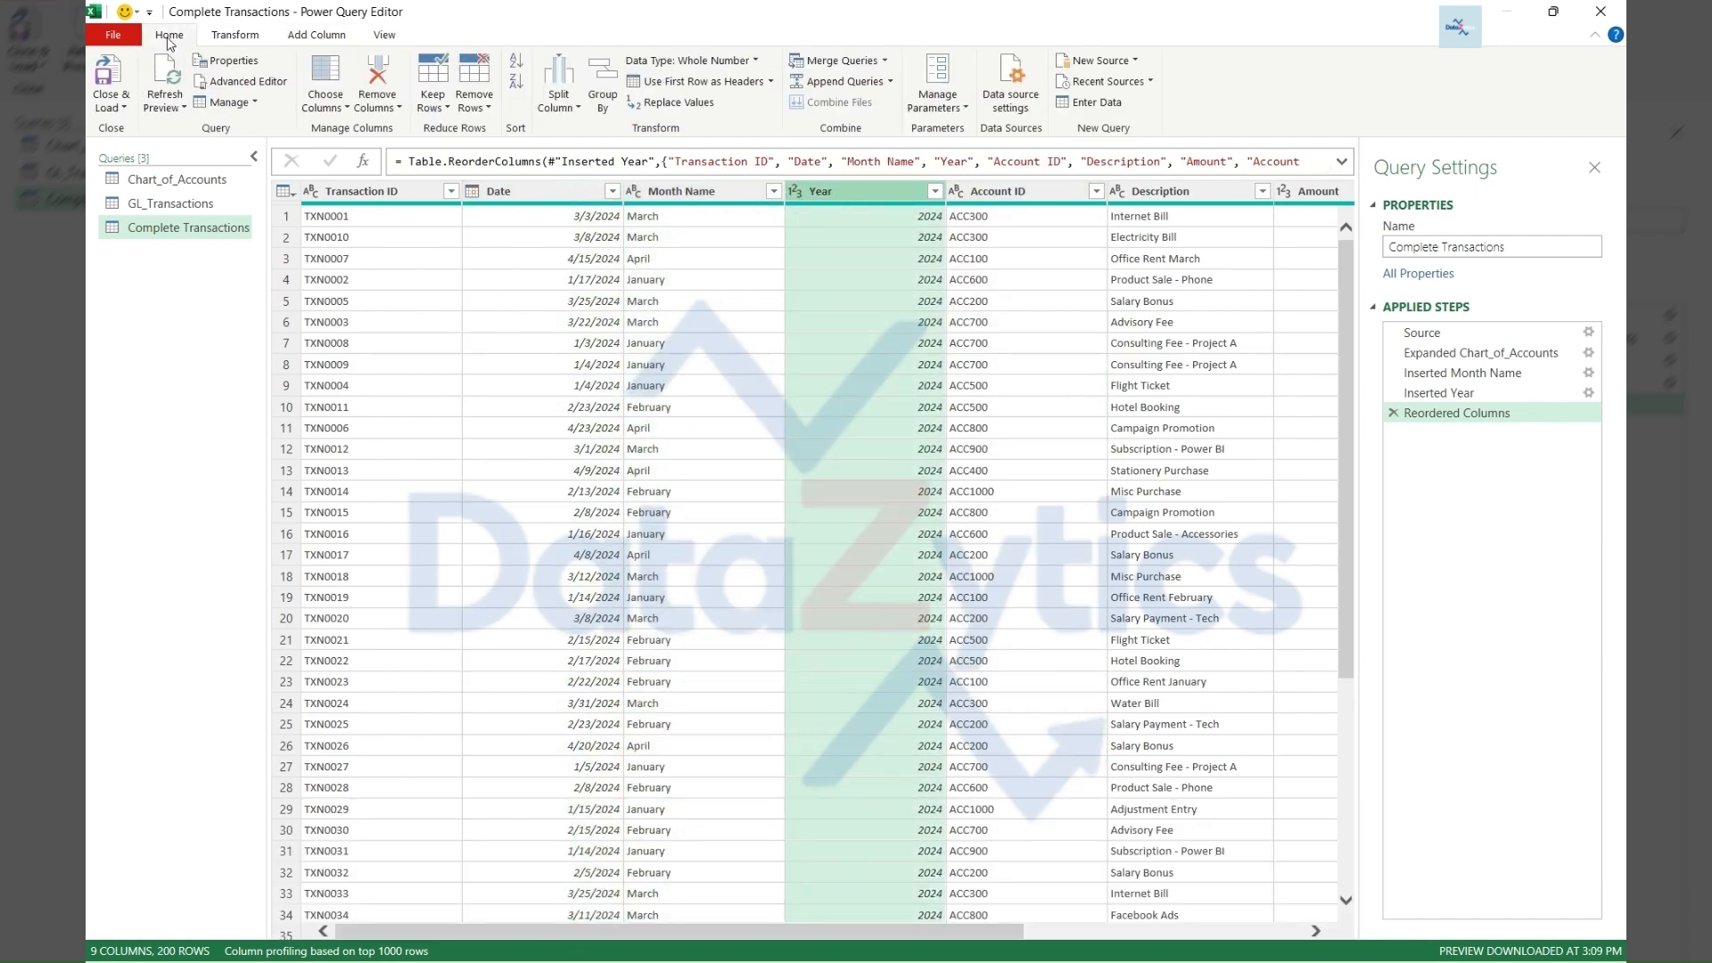
left_click(124, 108)
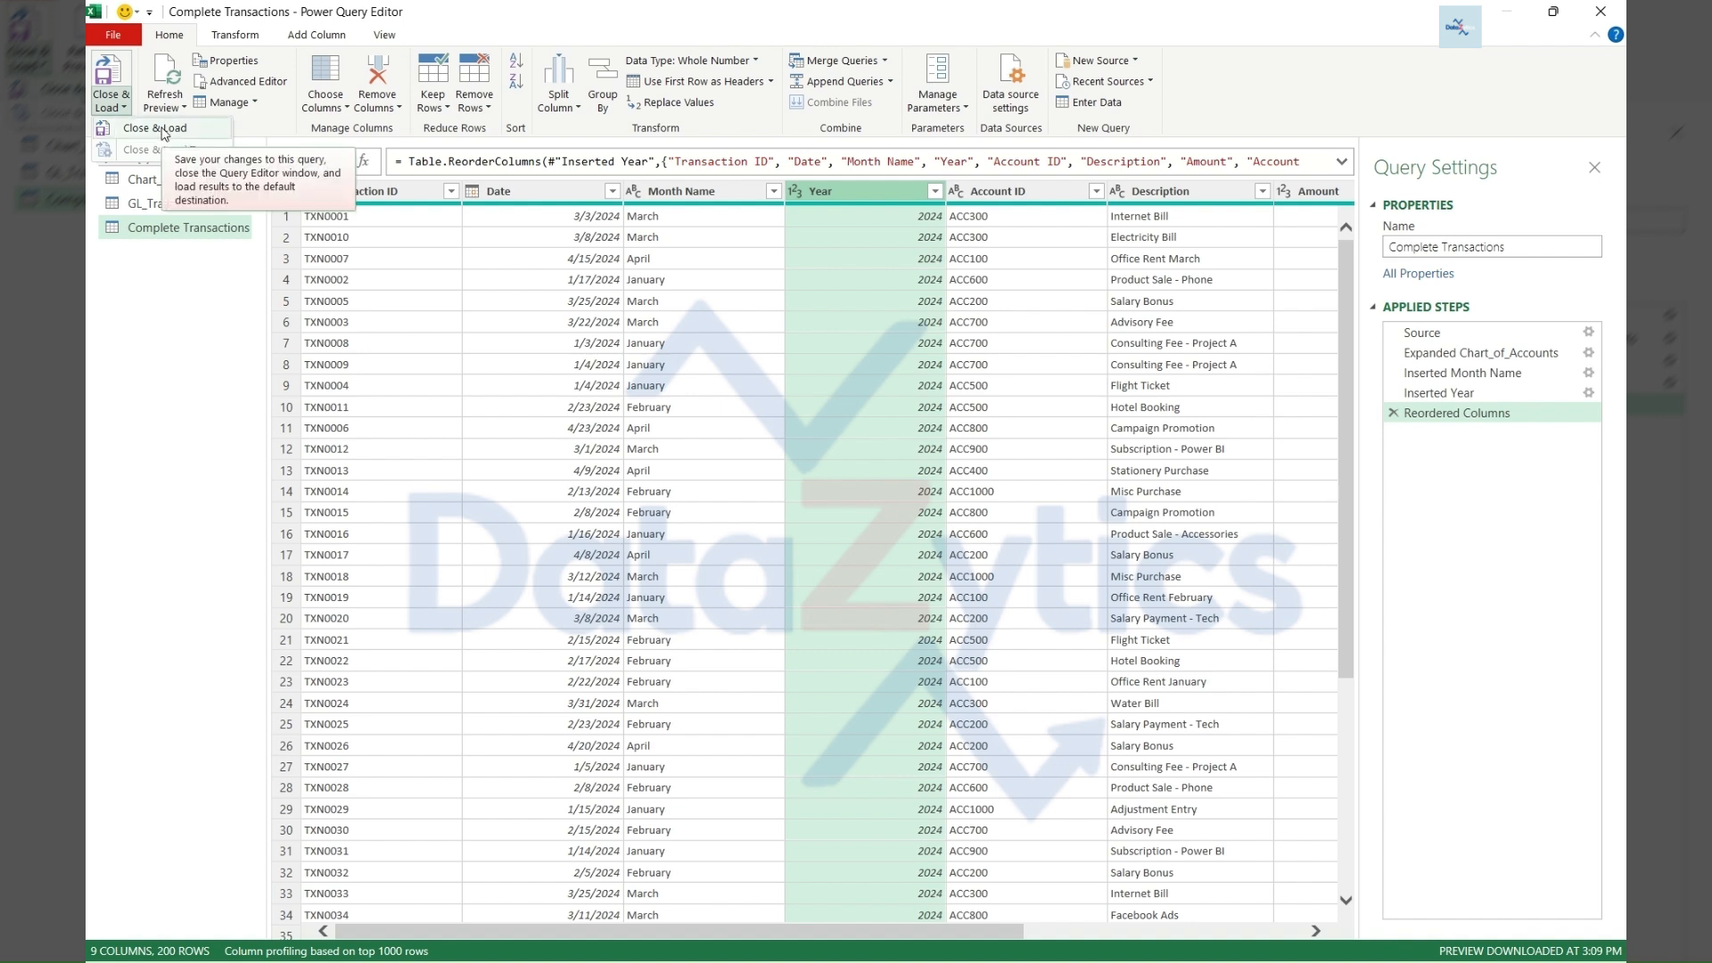
left_click(163, 131)
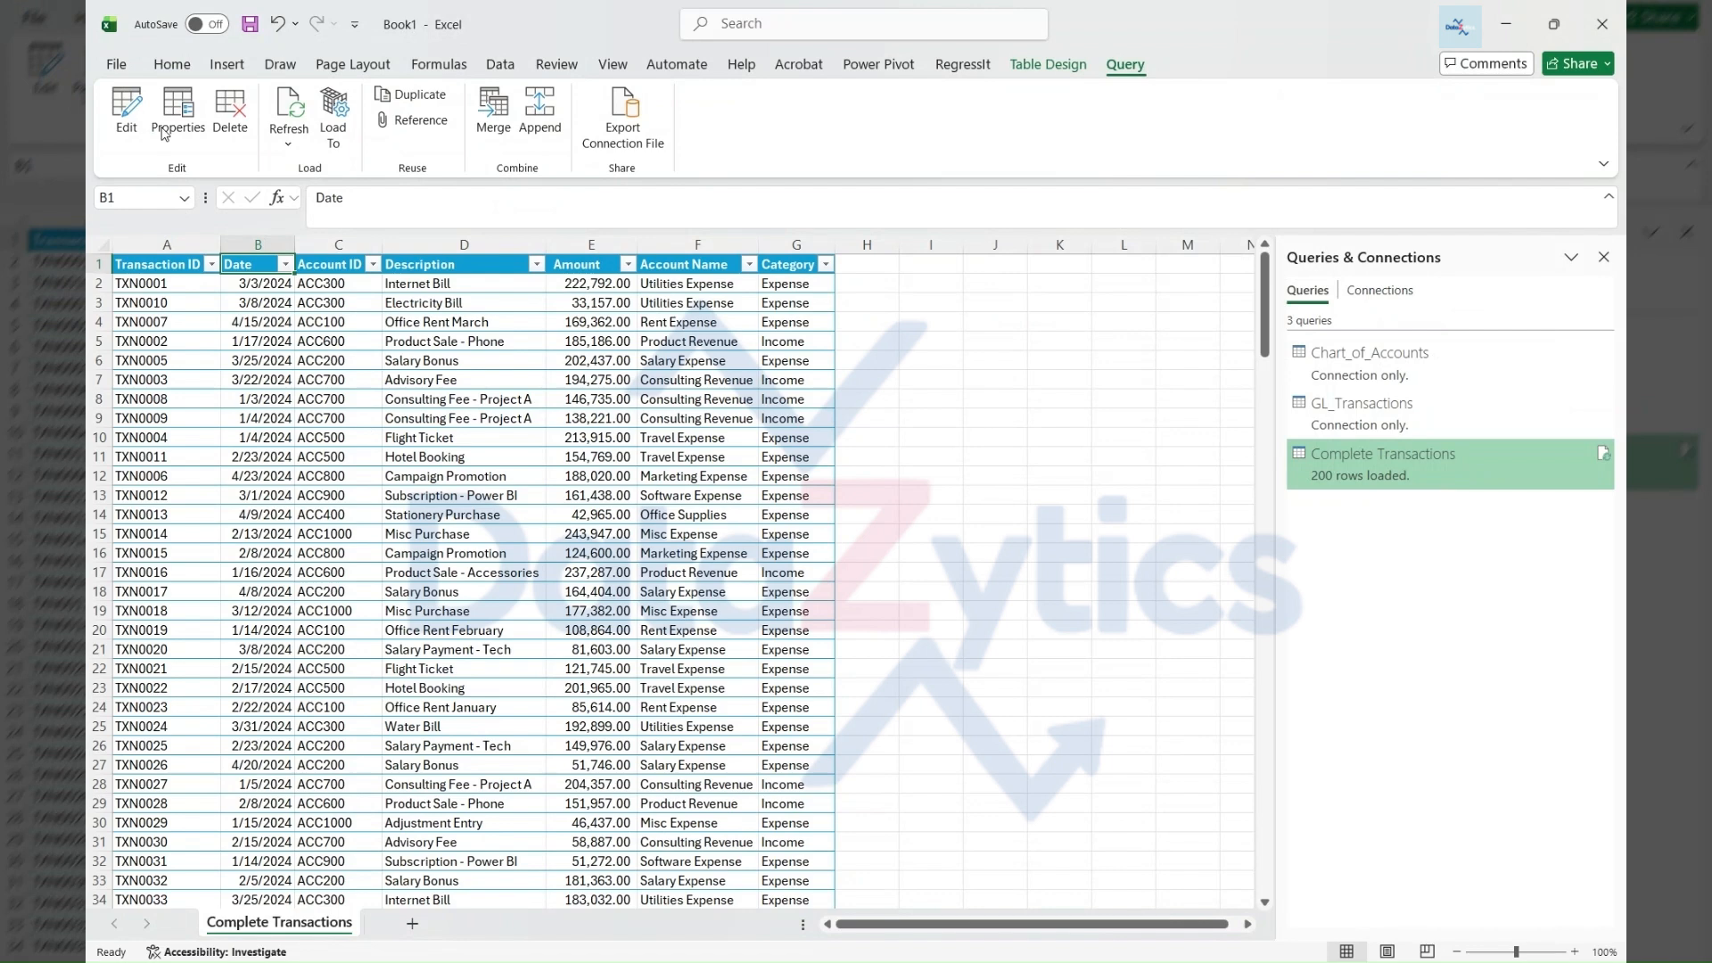
Widen the Year column slightly in the reloaded transactions table
left_click(336, 246)
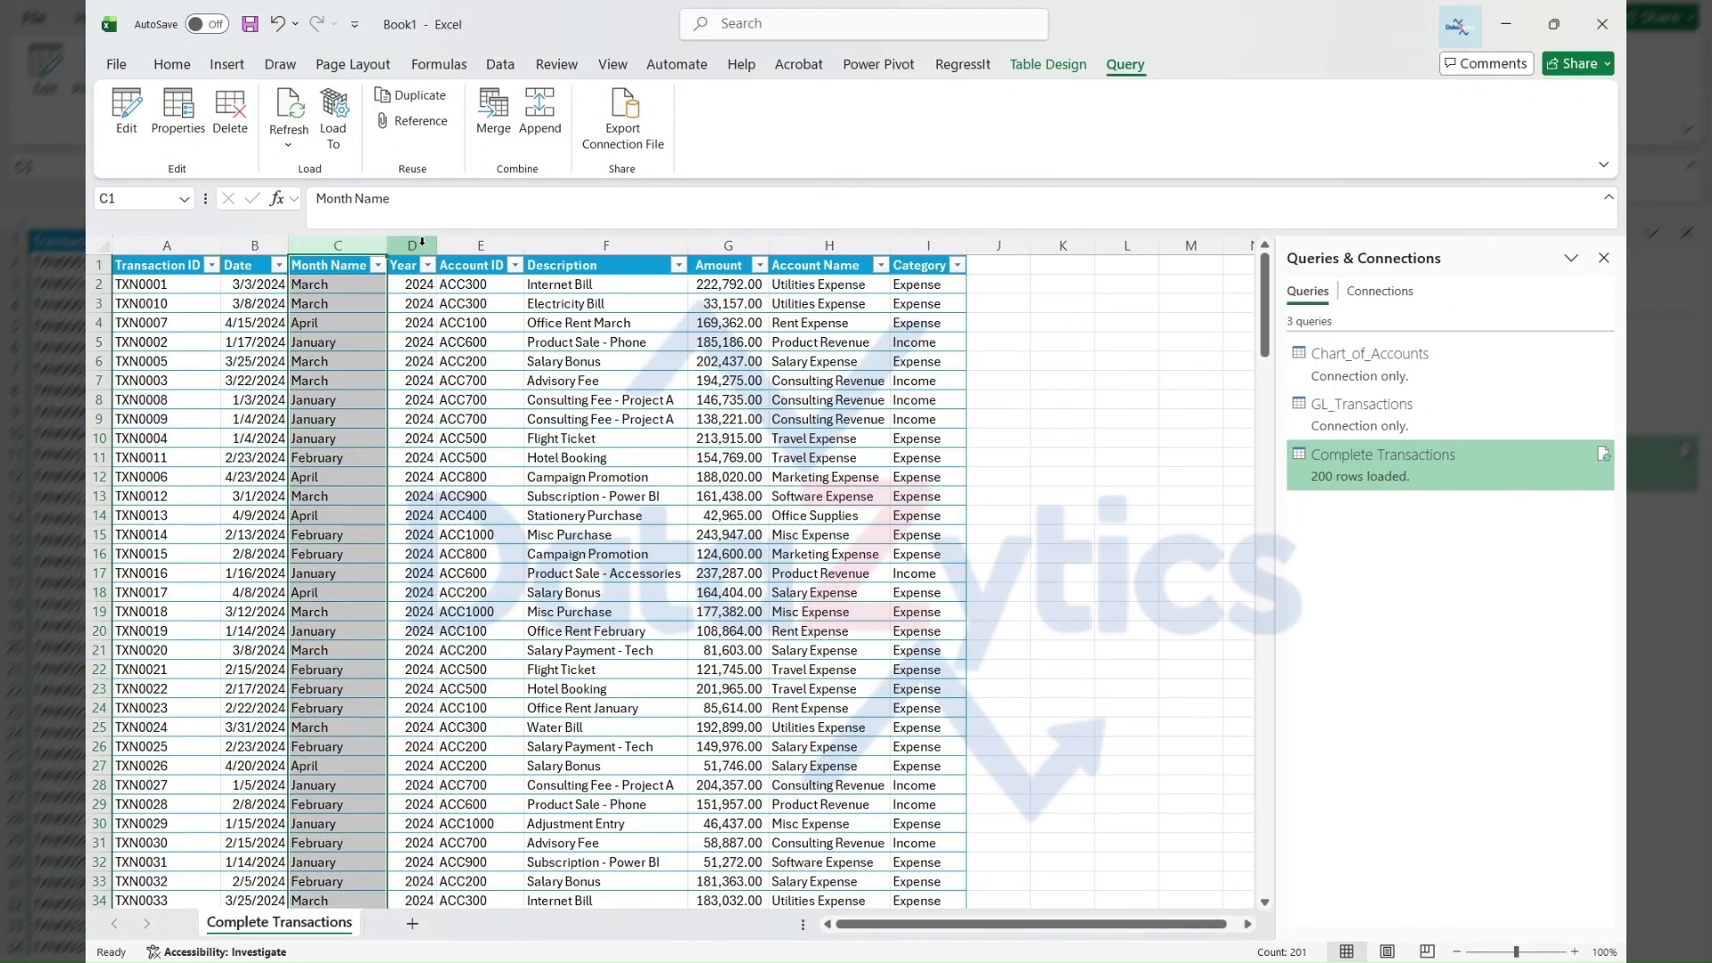
left_click(417, 245)
left_click_drag(437, 245, 465, 246)
left_click(408, 286)
left_click(331, 286)
left_click(259, 284)
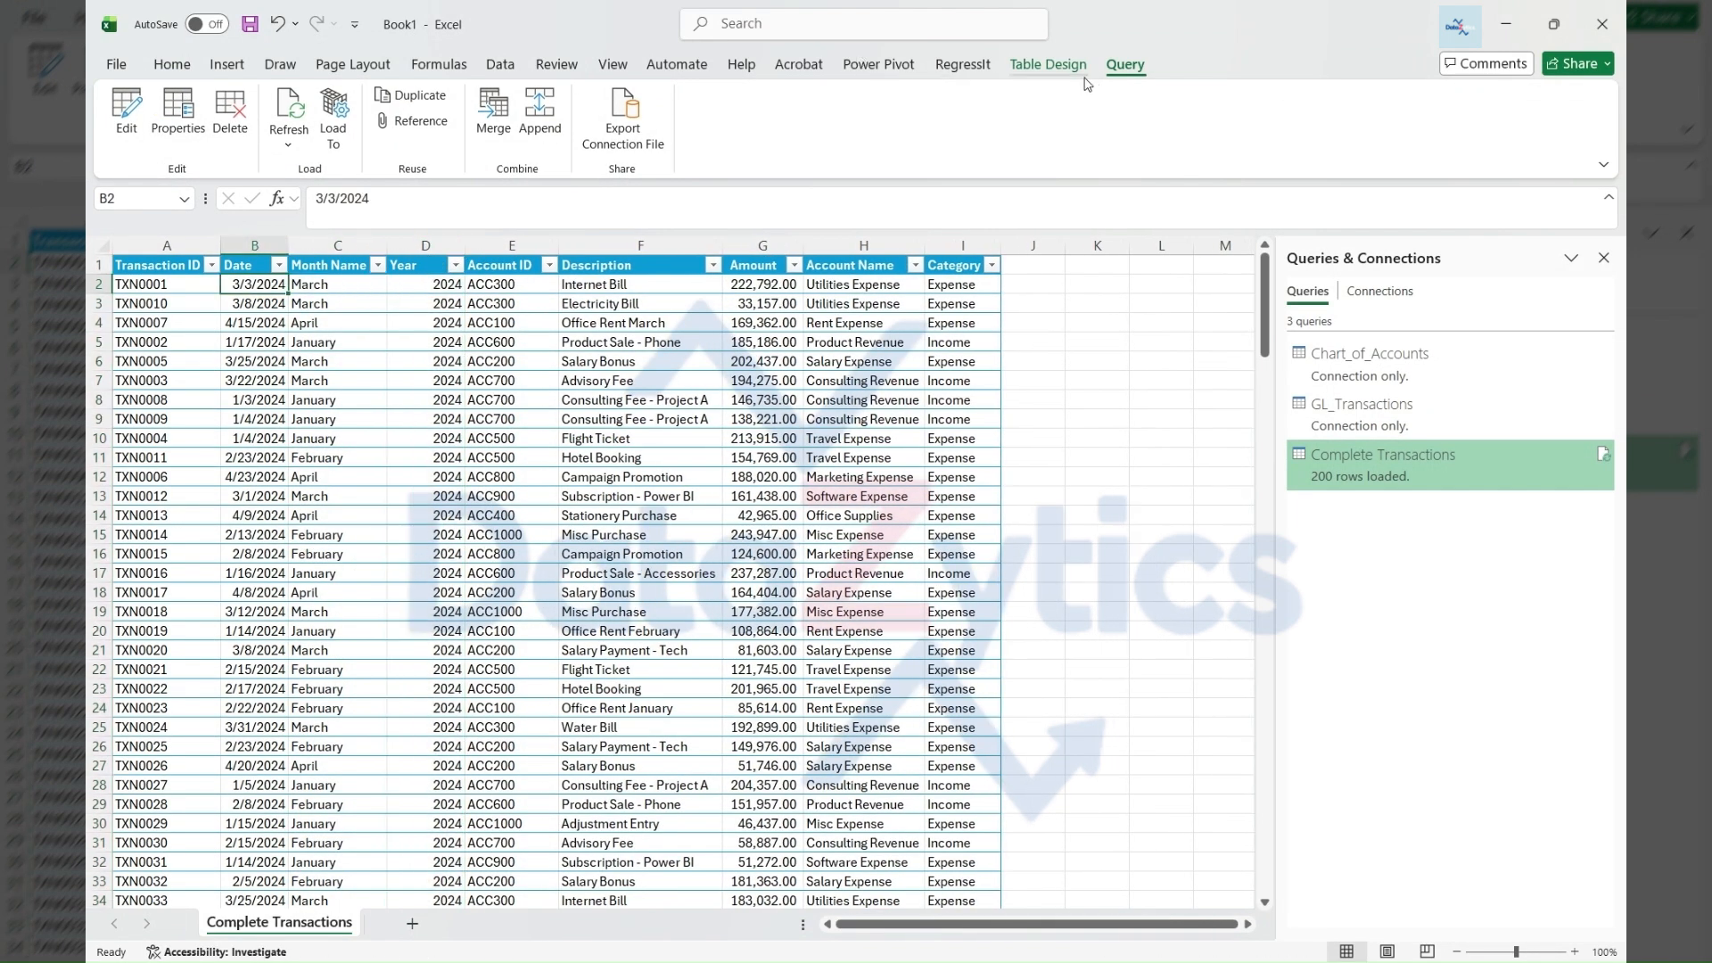
Add a total row to the transactions table that sums Amount, and widen the Amount column to fit the total
left_click(1048, 66)
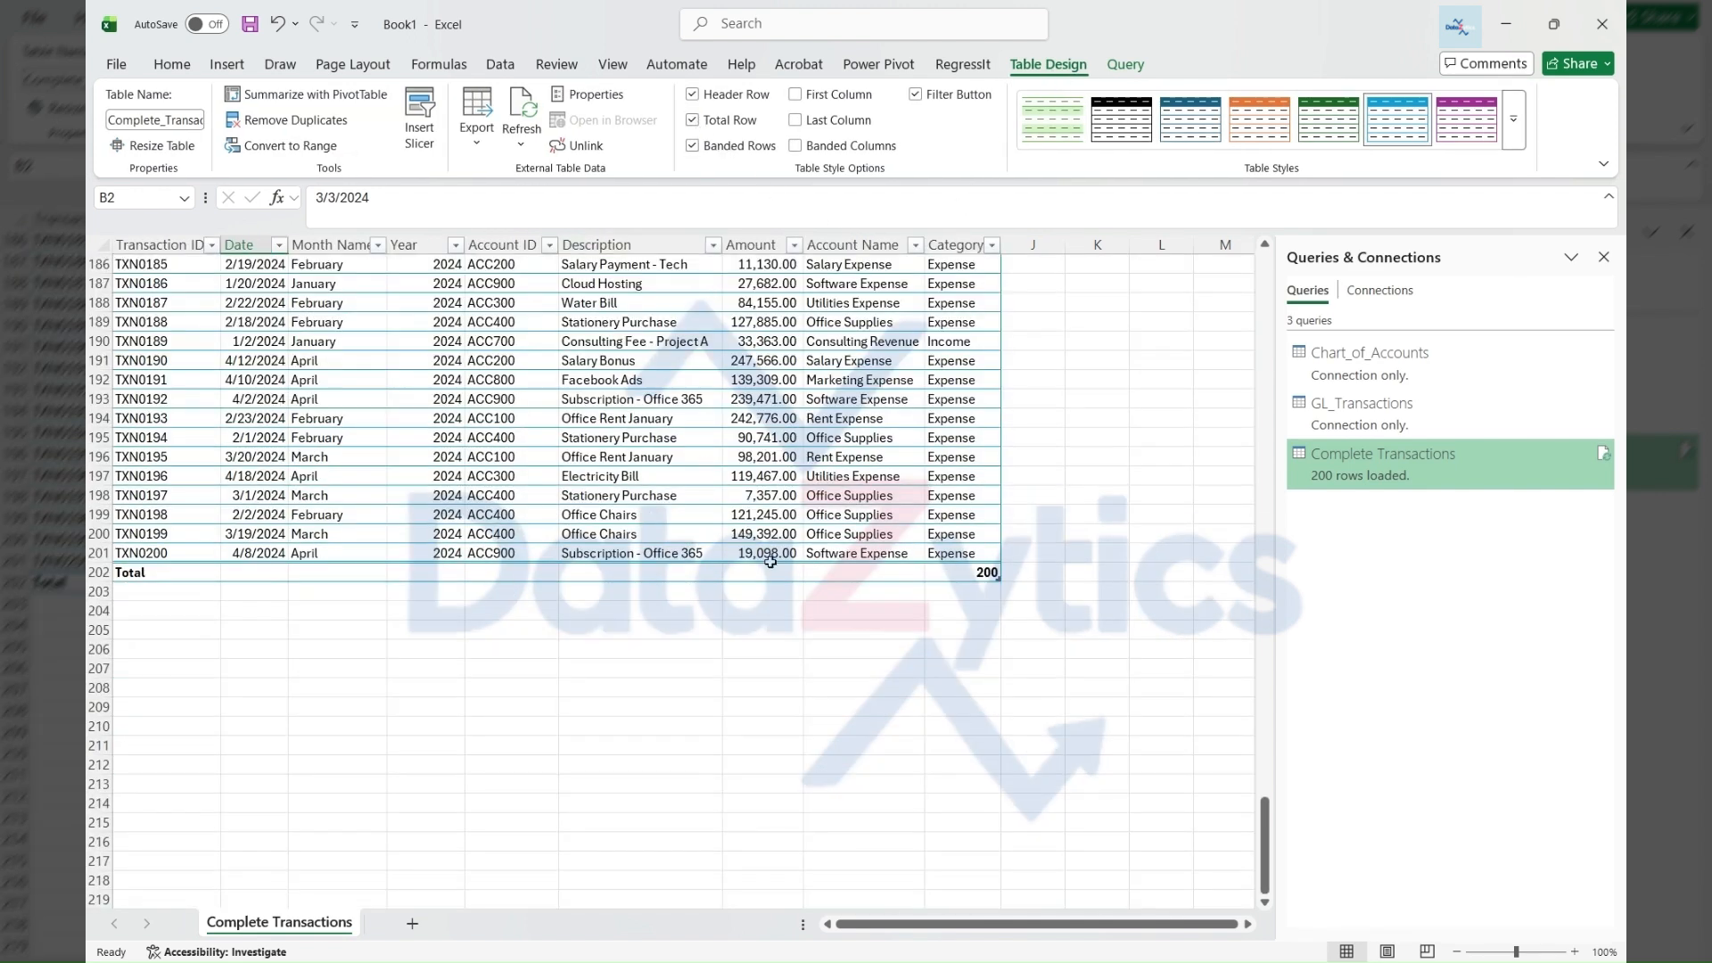
left_click(771, 575)
left_click(812, 573)
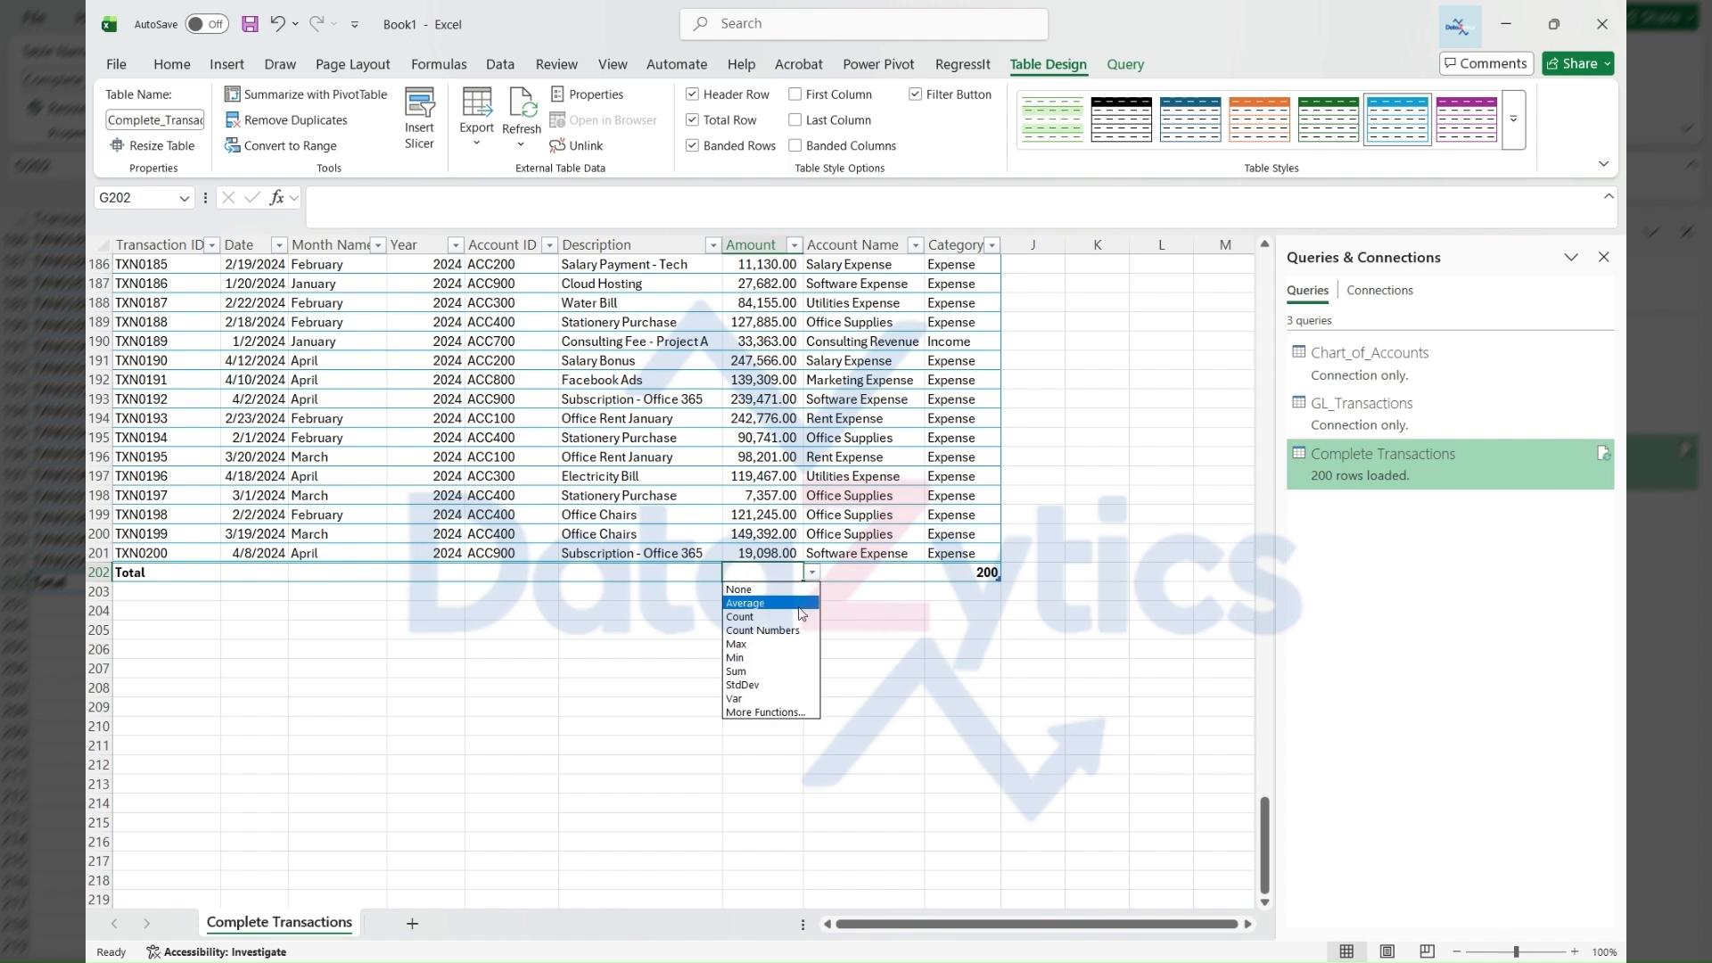
left_click(767, 672)
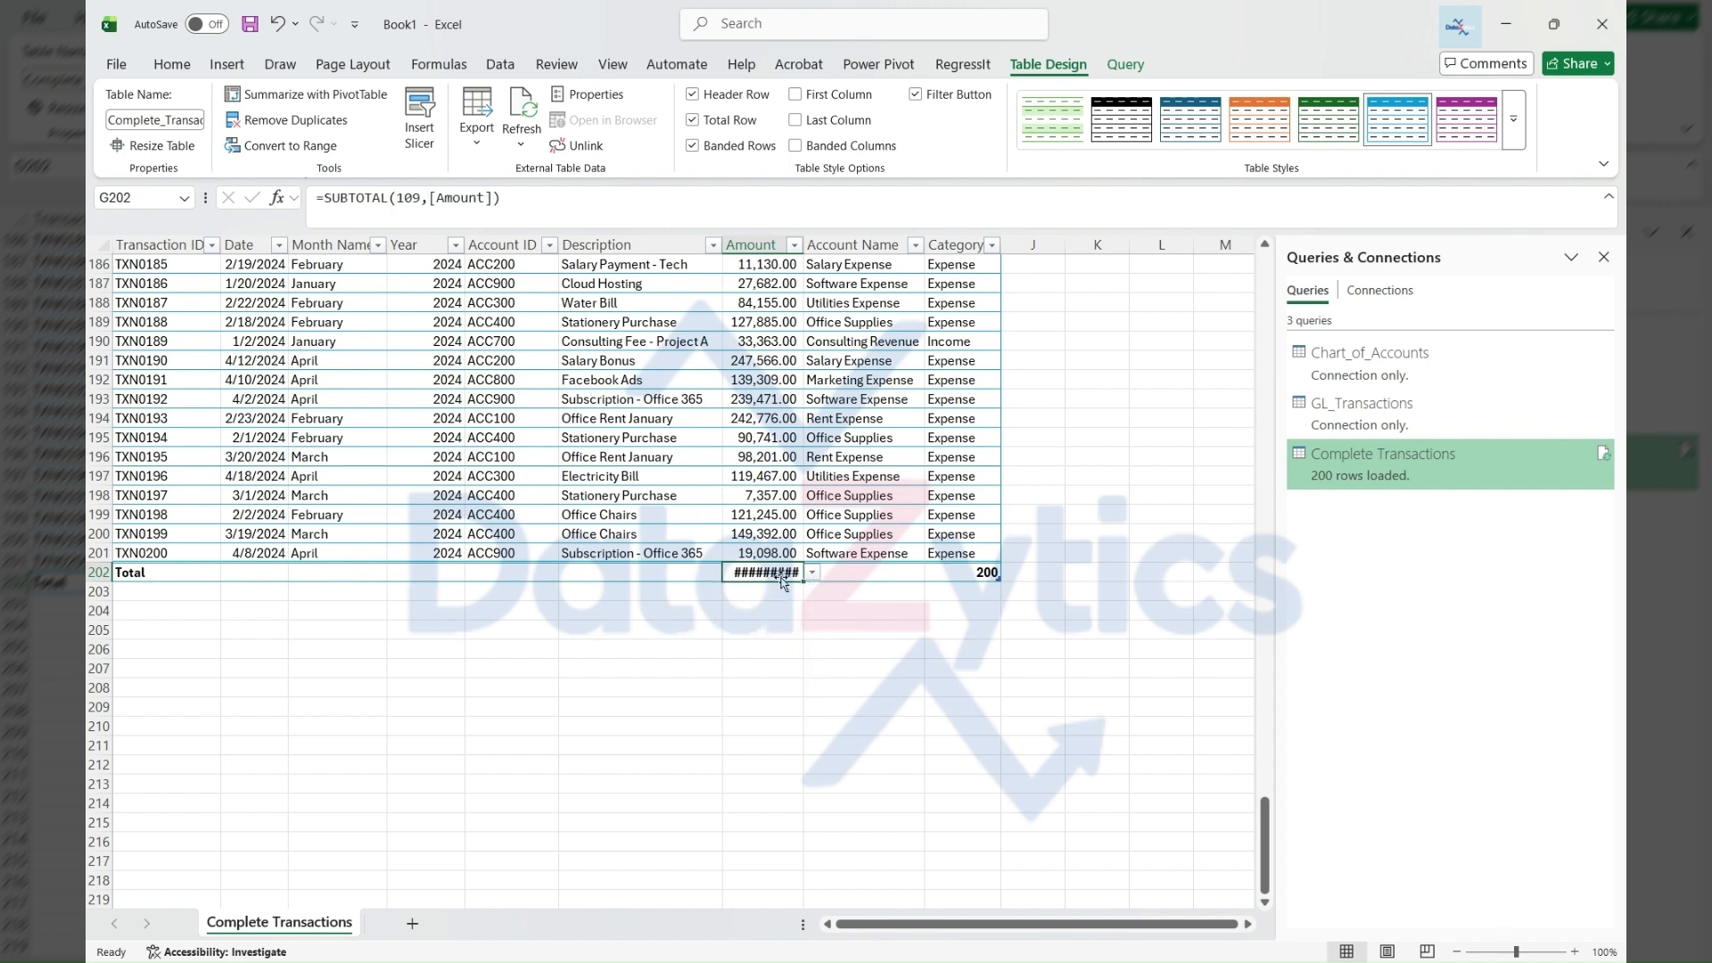
left_click_drag(806, 243, 842, 245)
Clear the Category count from the total row and color the total row's text with a blue theme color
left_click(1000, 573)
key("Delete")
left_click_drag(184, 573, 1001, 574)
left_click(169, 573)
key("ctrl+z")
left_click(172, 65)
left_click(422, 134)
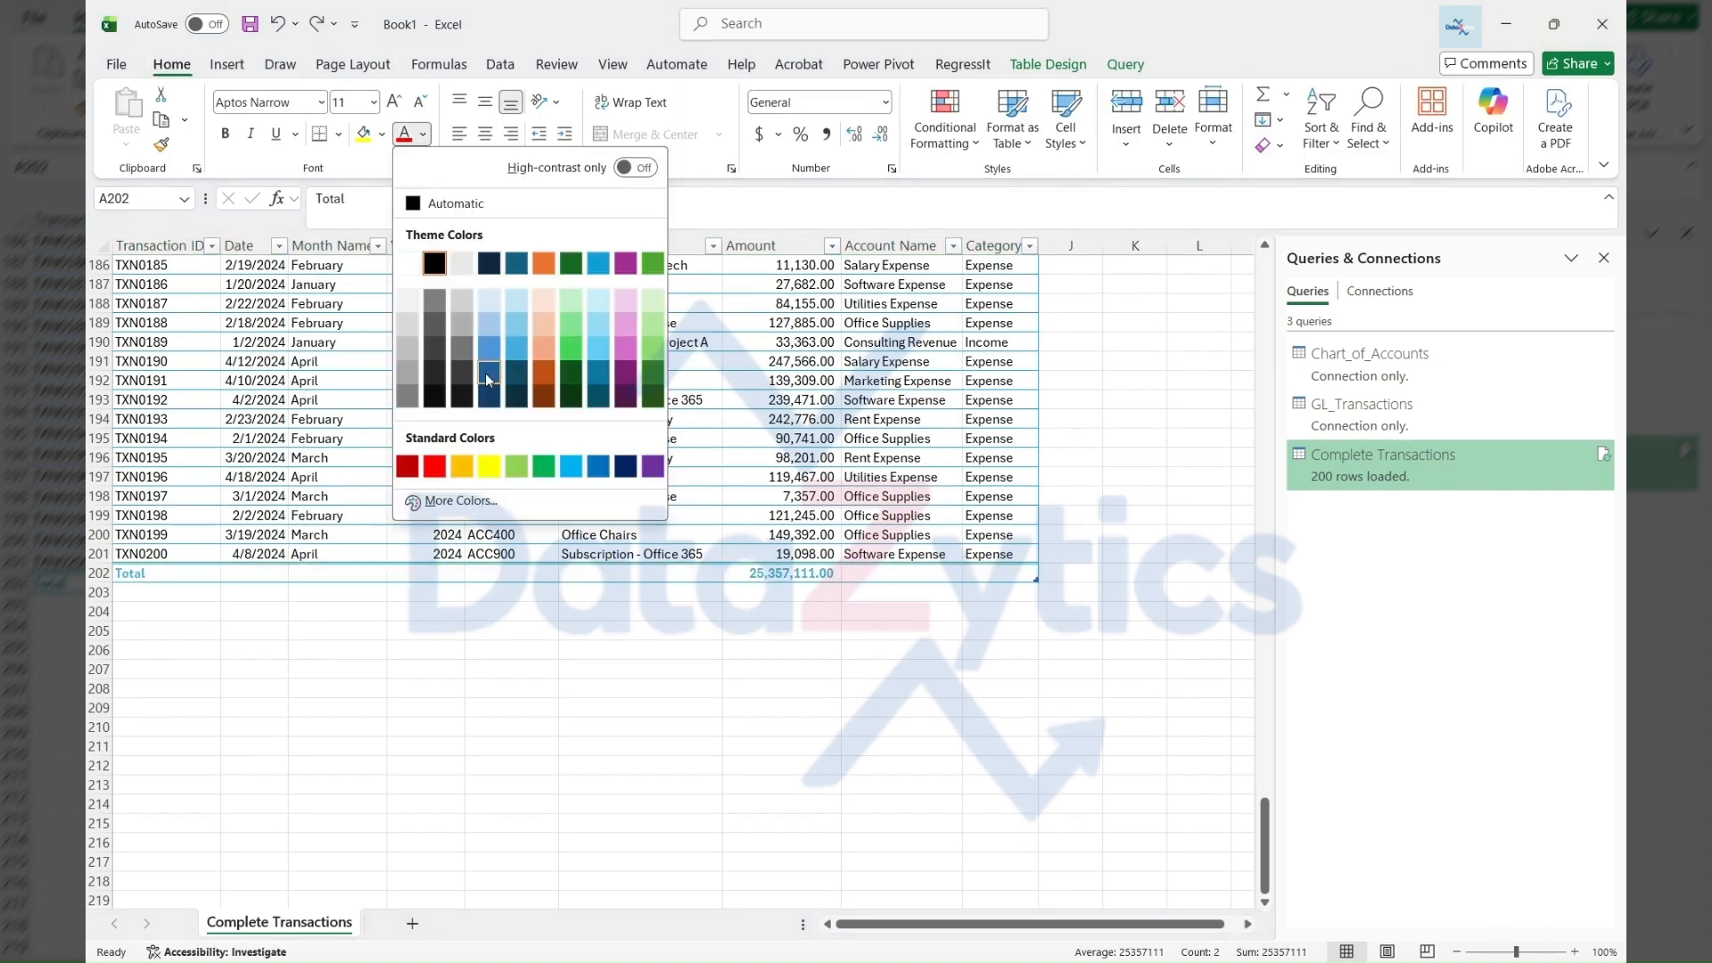
left_click(486, 378)
left_click(1070, 573)
Widen the Category and Month Name columns slightly and close the Queries & Connections pane
scroll(1071, 573, "up", 20)
left_click_drag(1039, 245, 1053, 245)
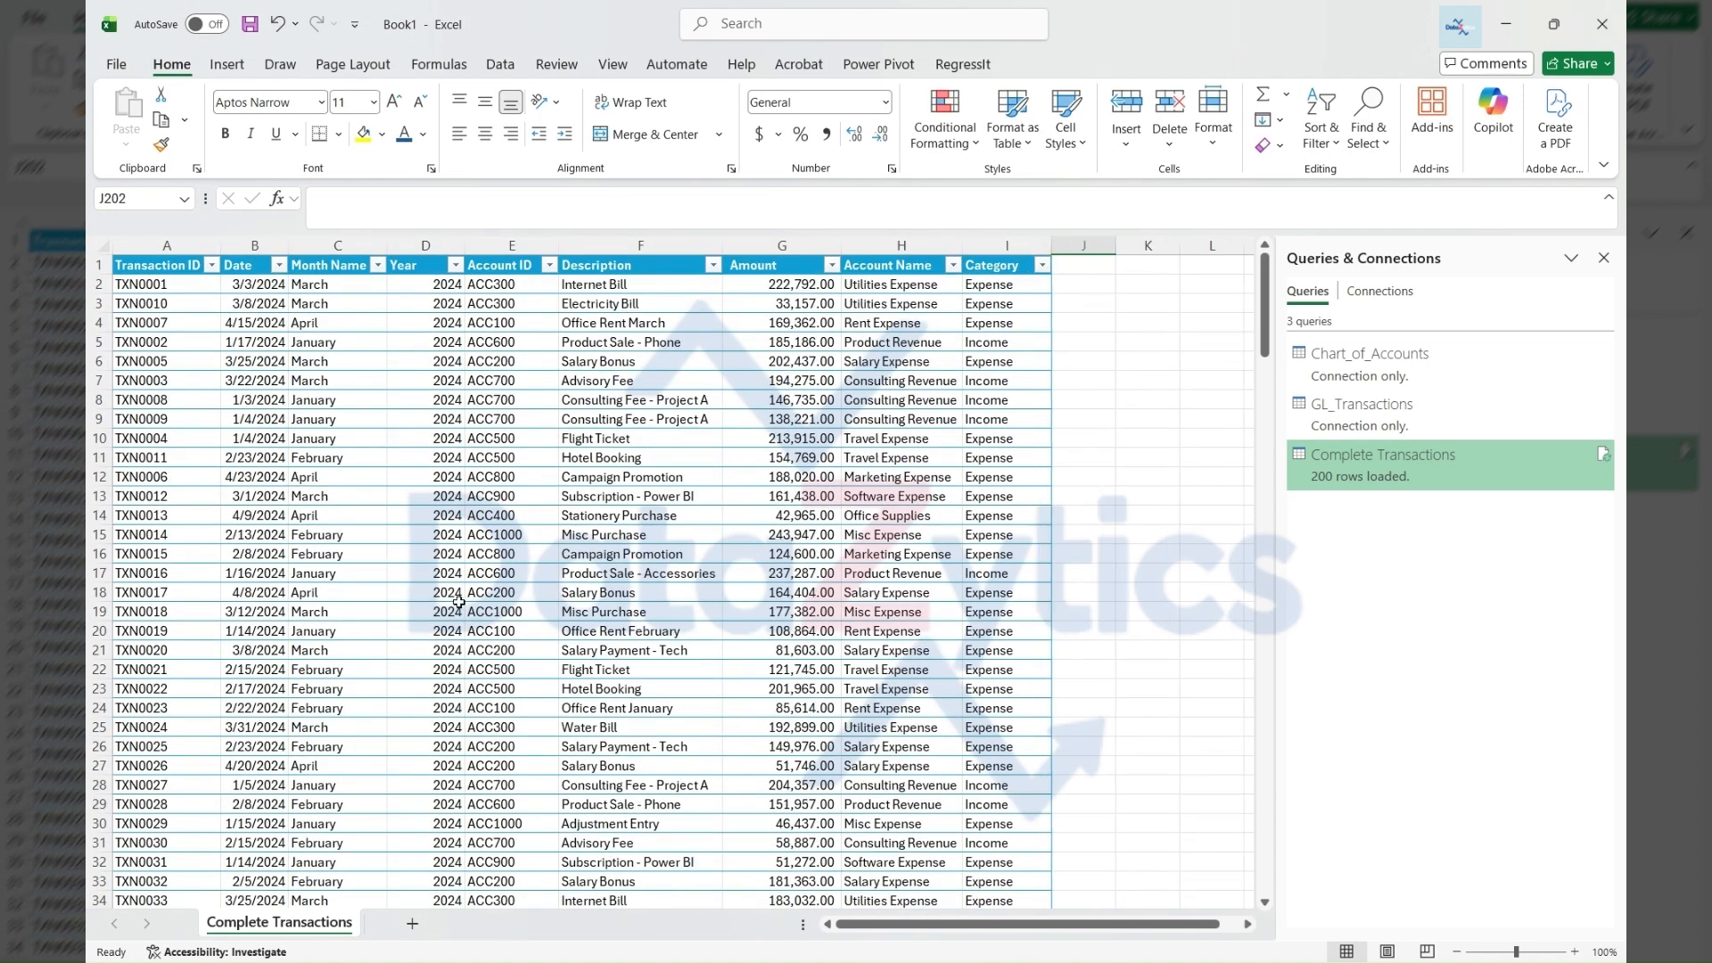
left_click_drag(387, 242, 390, 243)
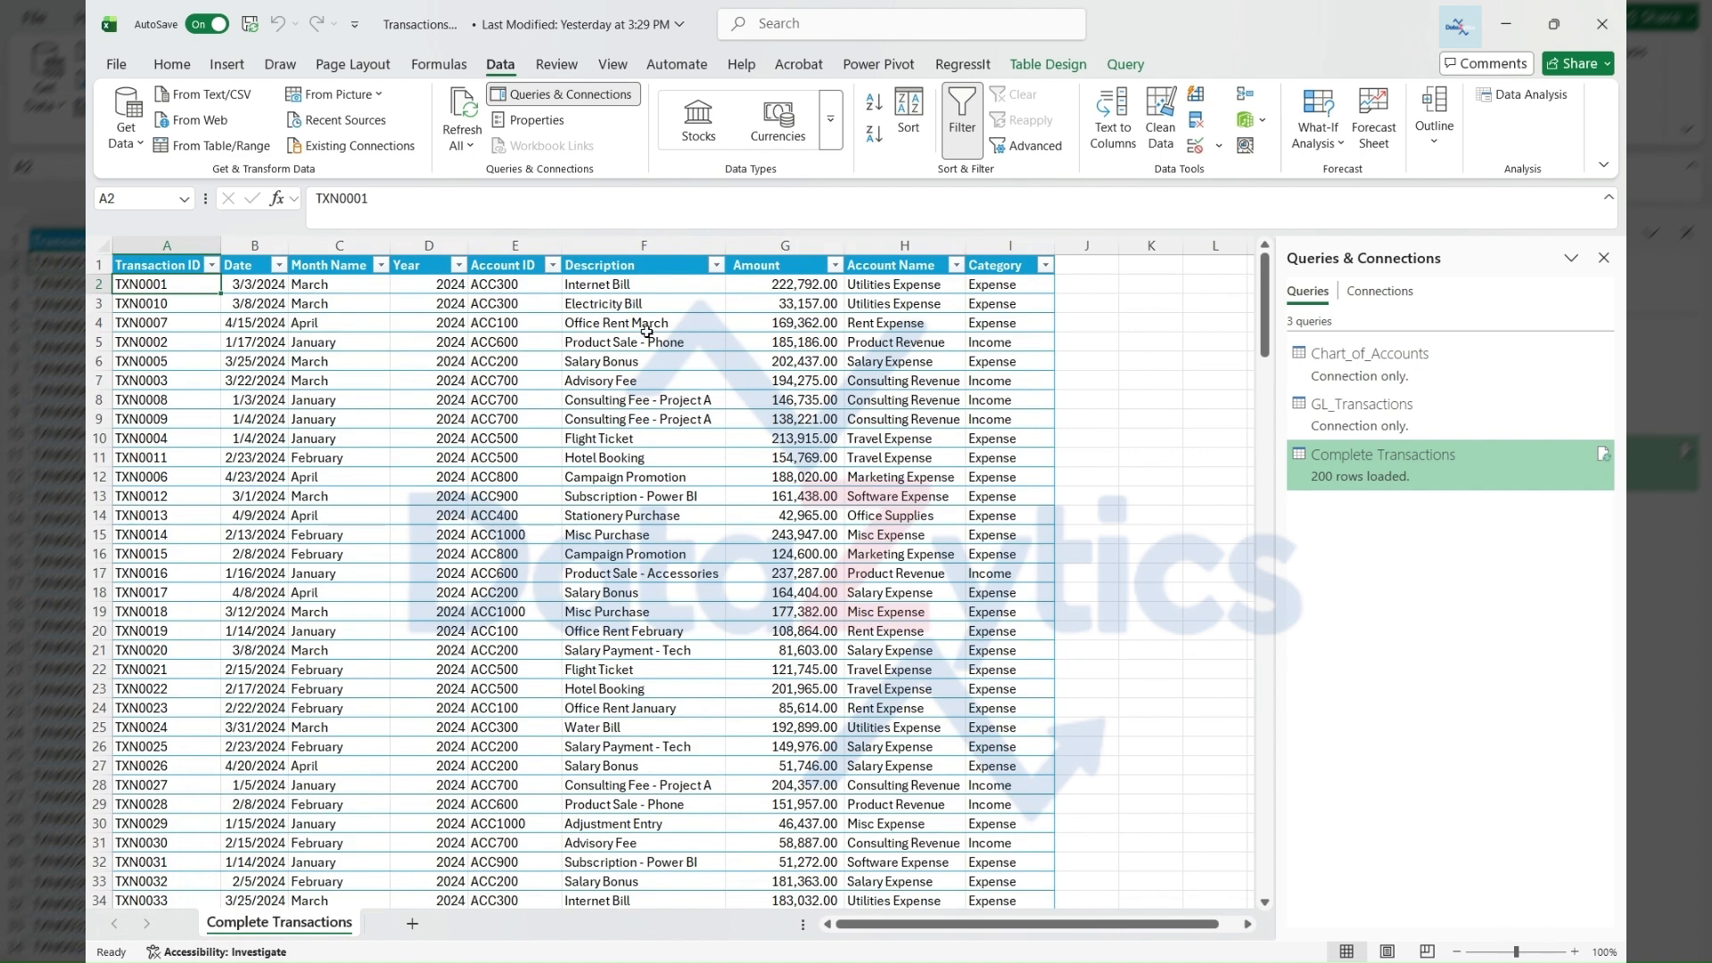
left_click(1086, 270)
left_click(1604, 258)
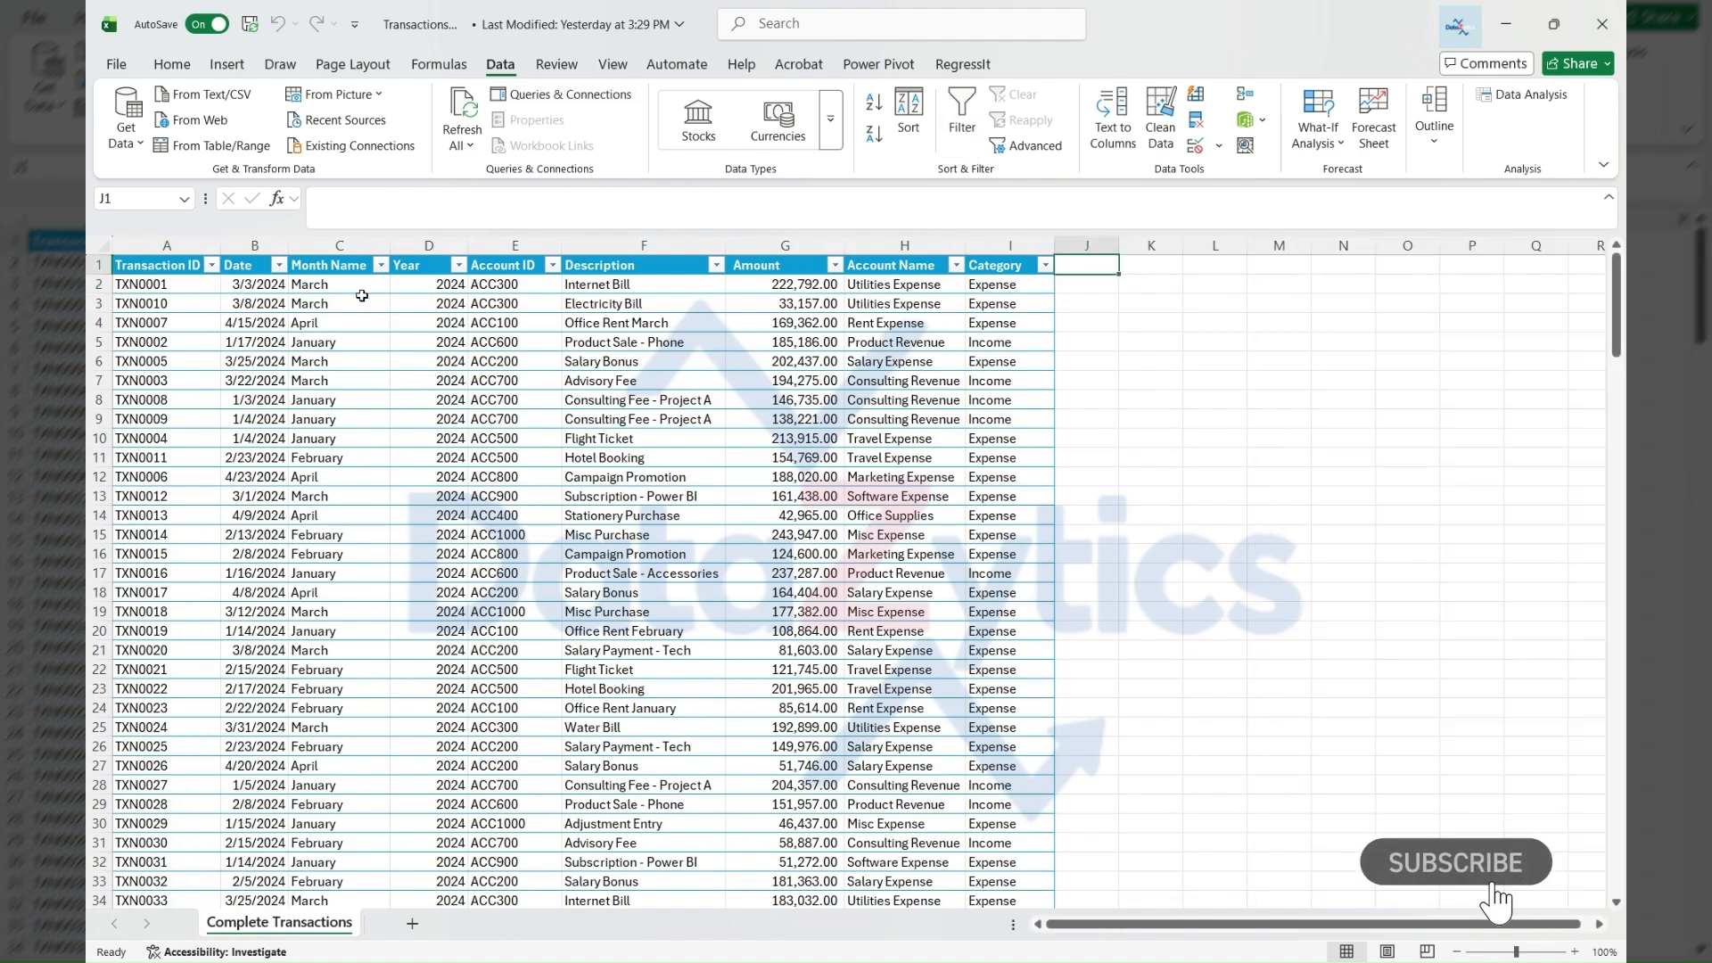
Insert slicers for Month Name, Year, Account Name and Category, and move the Month Name slicer beside the table's Category column
left_click(316, 291)
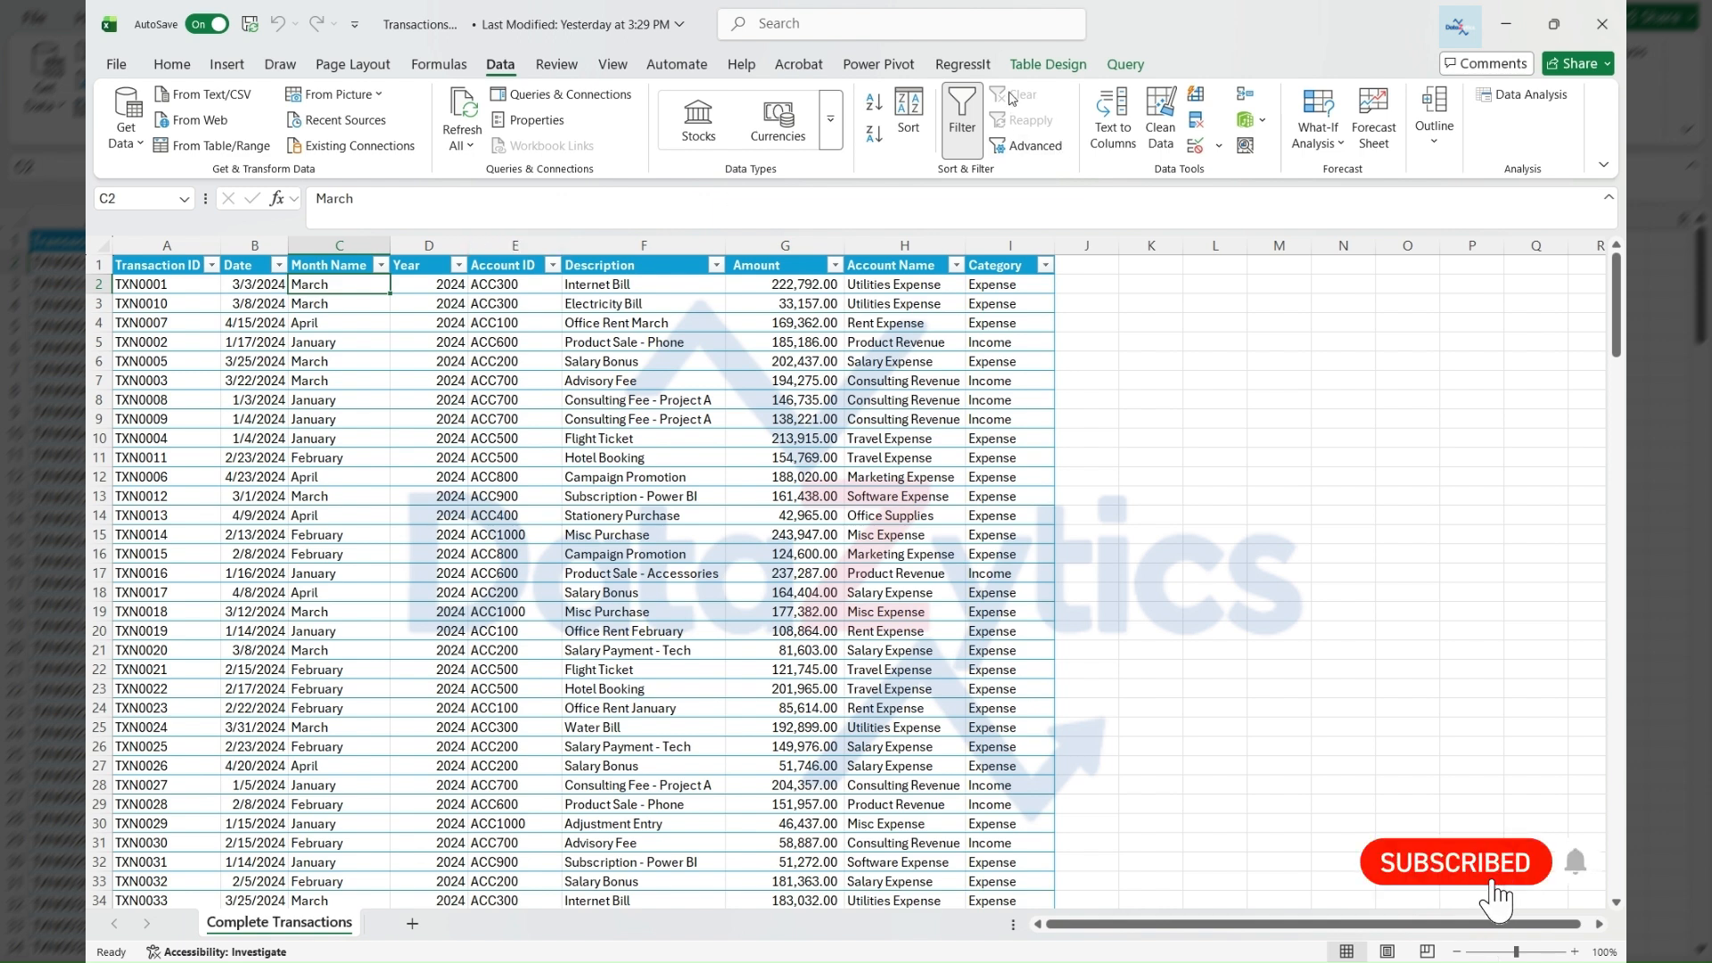
left_click(1042, 64)
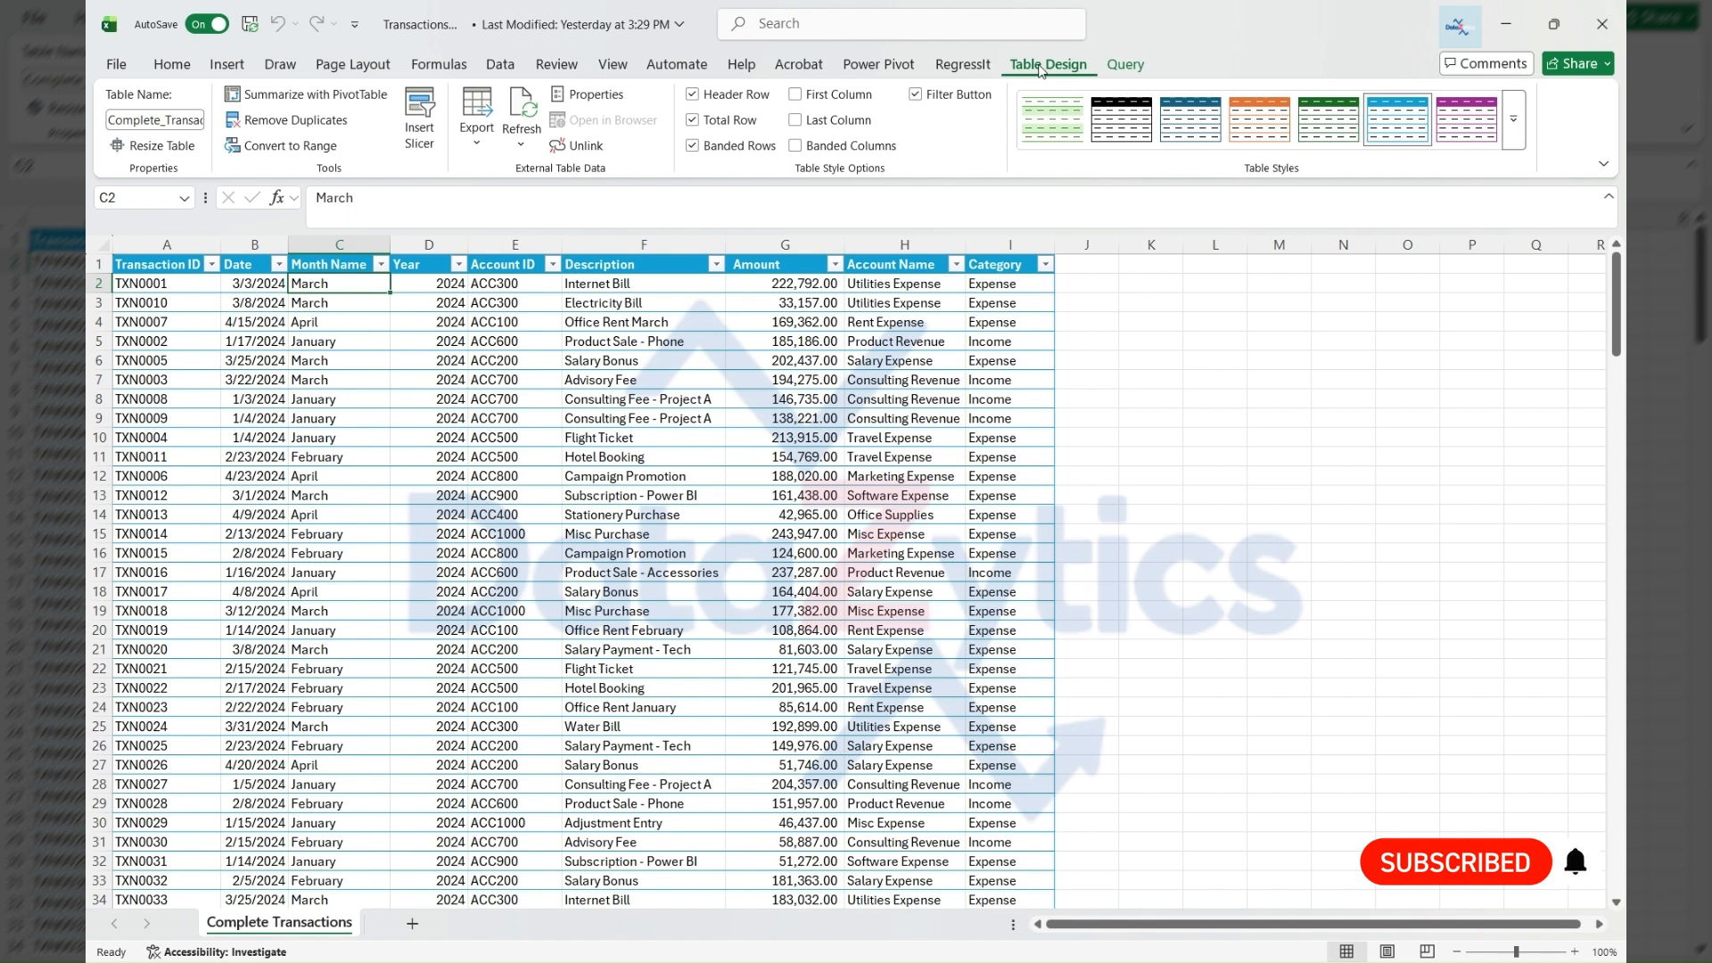
left_click(423, 142)
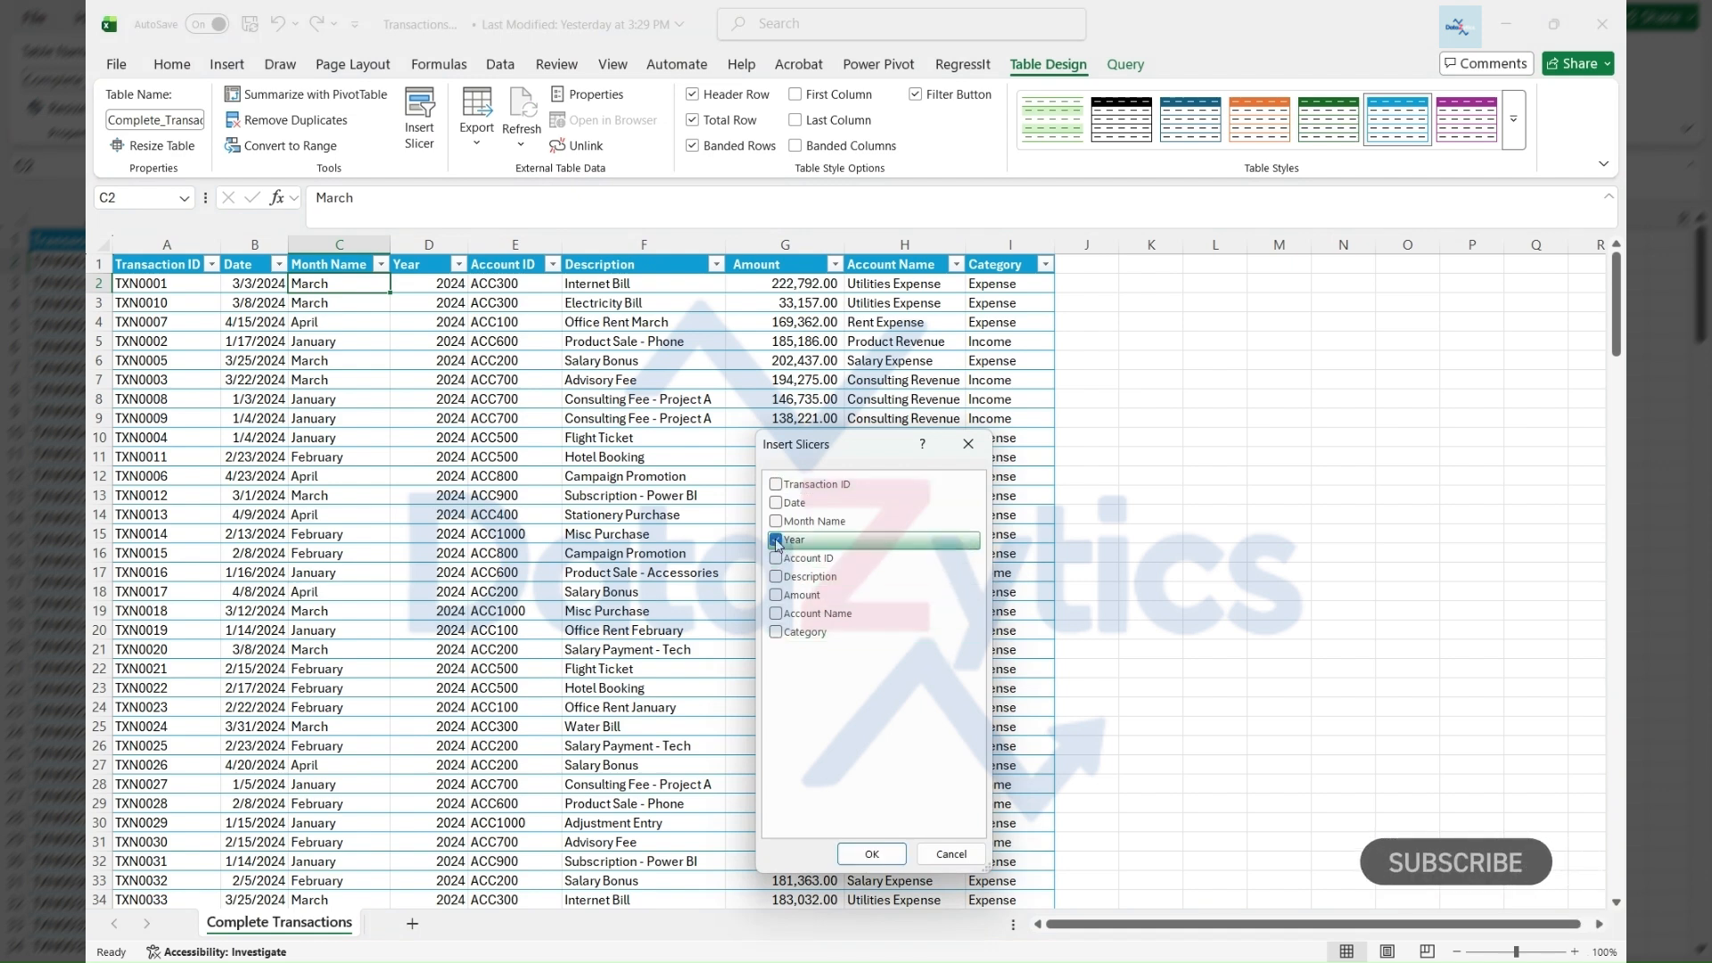
left_click(777, 539)
left_click(776, 521)
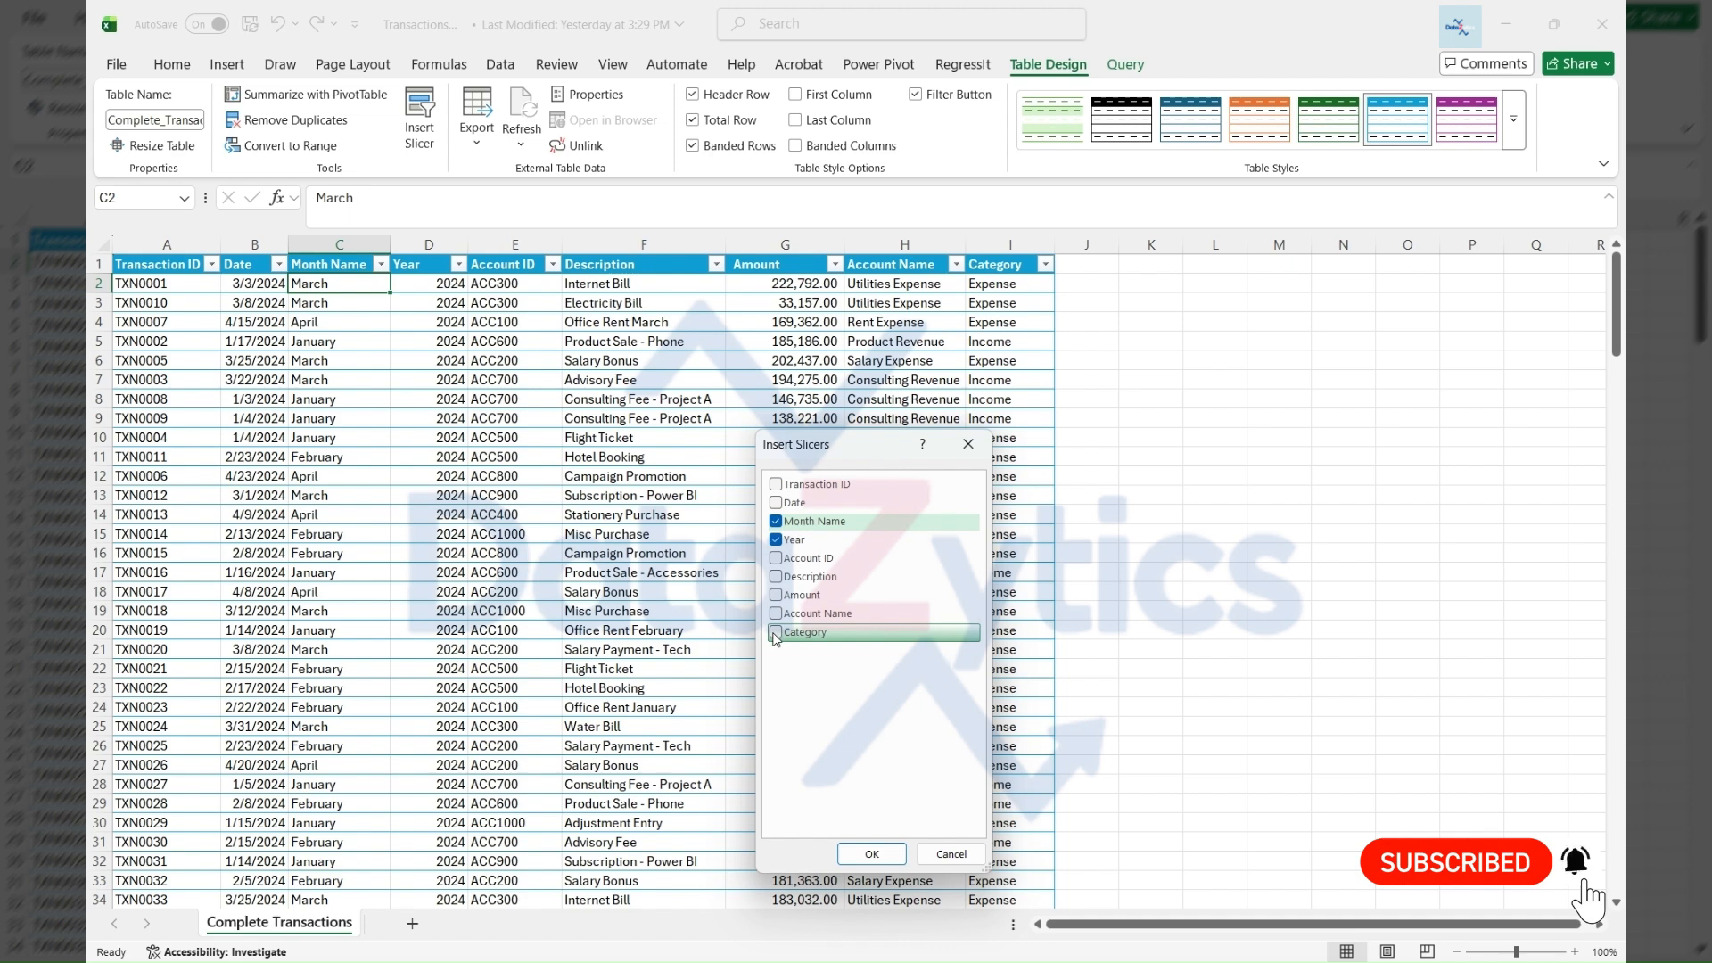
left_click(775, 632)
left_click(776, 614)
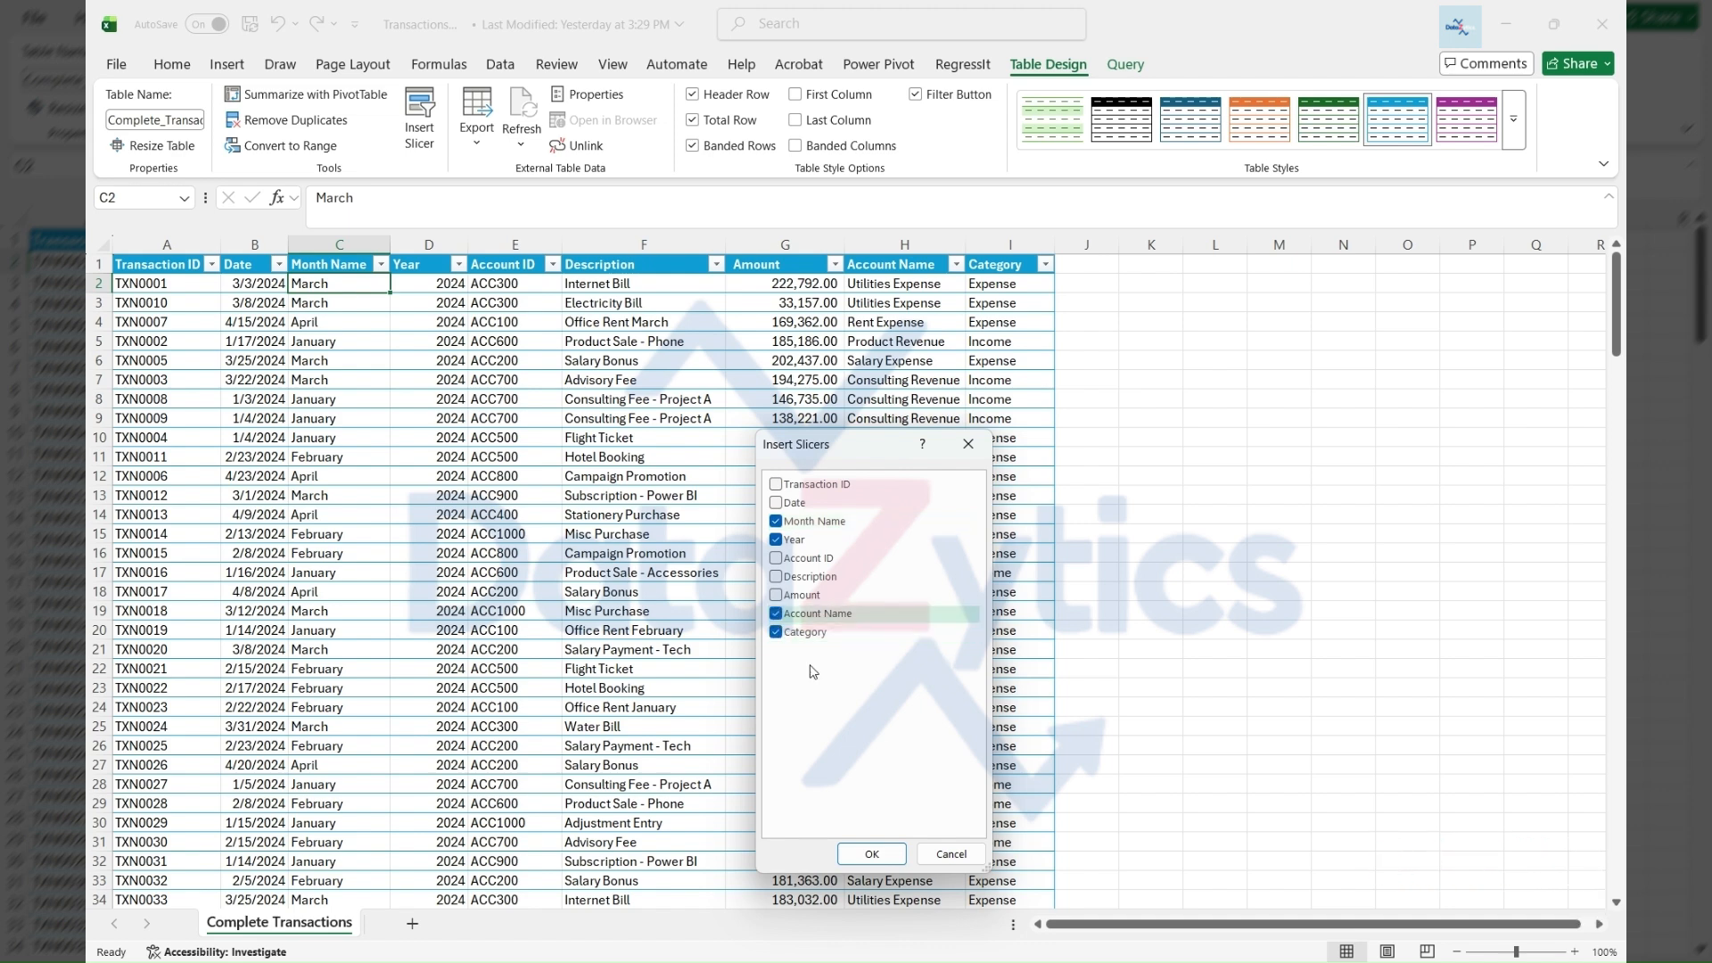
left_click(872, 855)
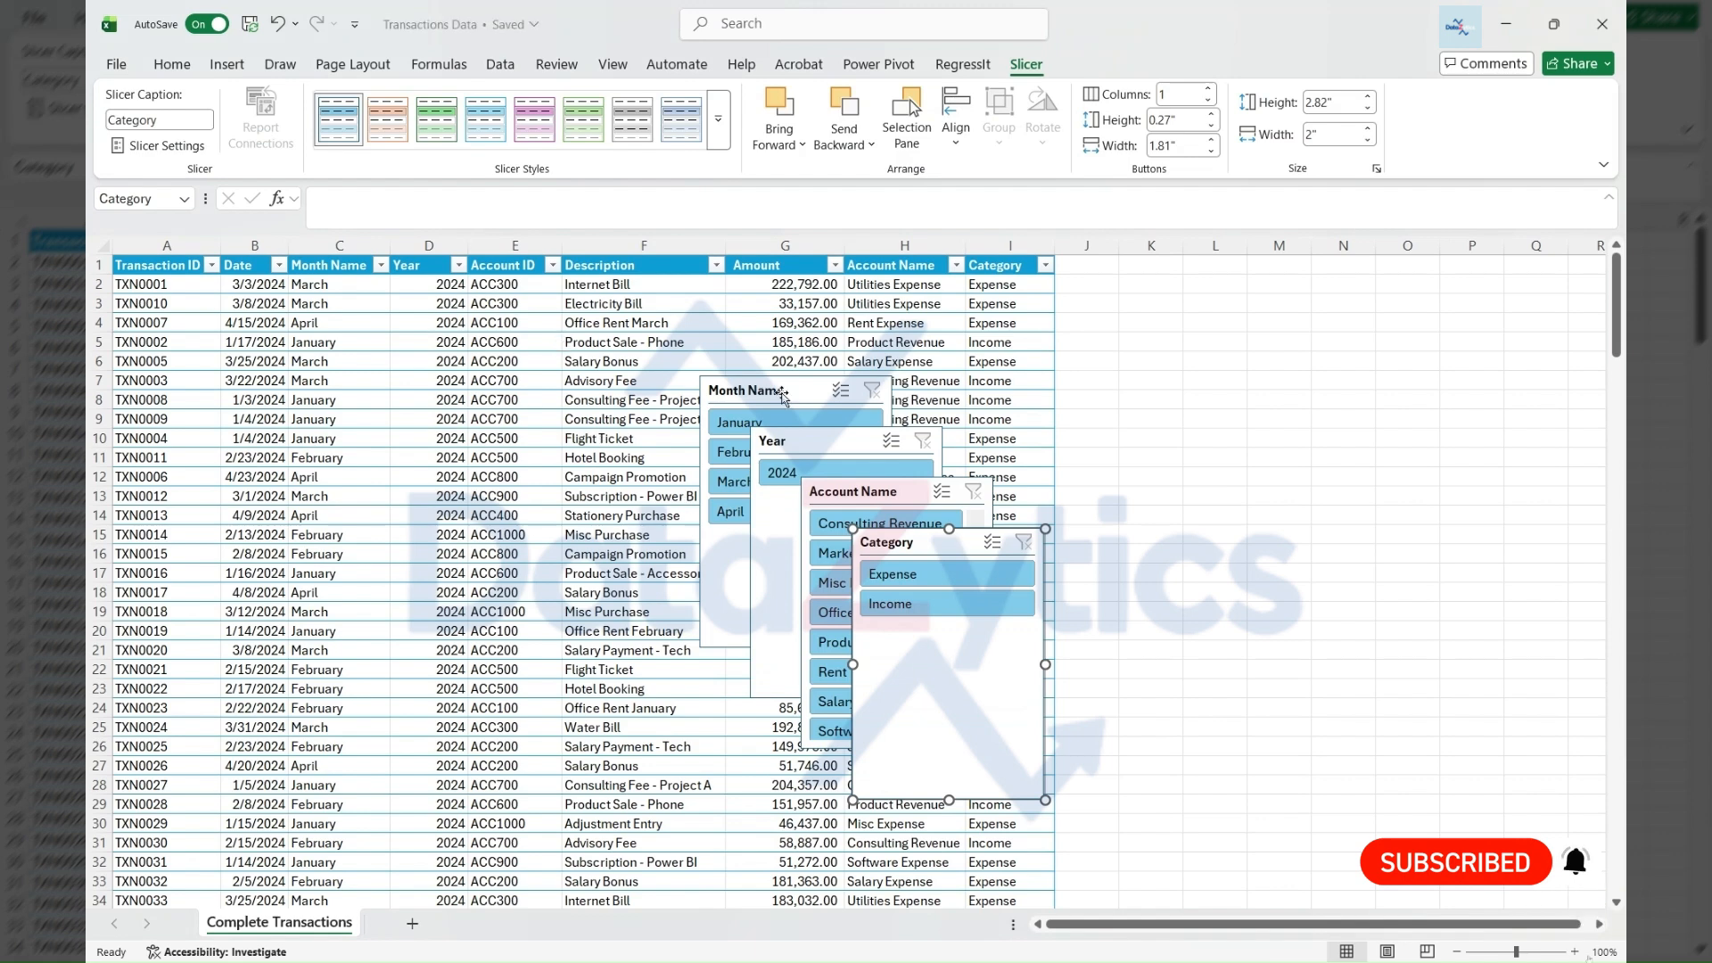
left_click_drag(774, 393, 1127, 413)
Insert eight blank rows above the transactions table header
right_click(106, 264)
left_click(161, 494)
right_click(106, 264)
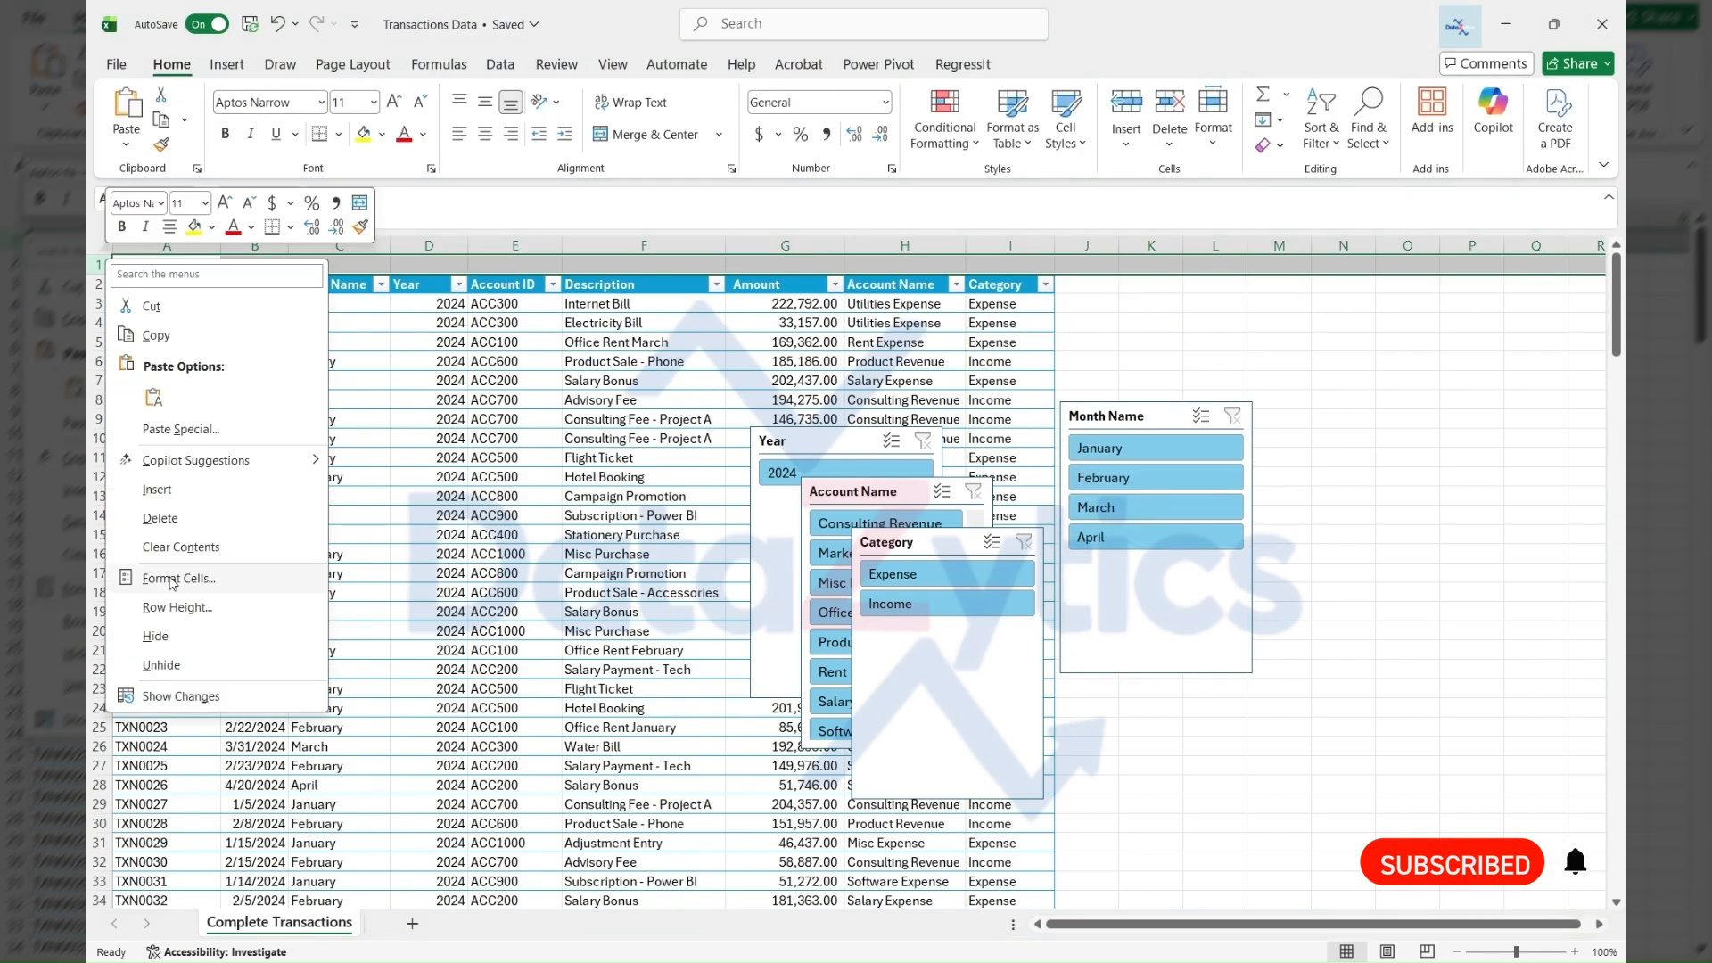
left_click(160, 493)
right_click(106, 264)
left_click(161, 494)
right_click(106, 264)
left_click(161, 493)
left_click_drag(101, 265, 101, 322)
right_click(104, 308)
left_click(174, 527)
Place the Year and Month Name slicers side by side in the blank rows above the table and shorten both
left_click_drag(807, 440, 173, 269)
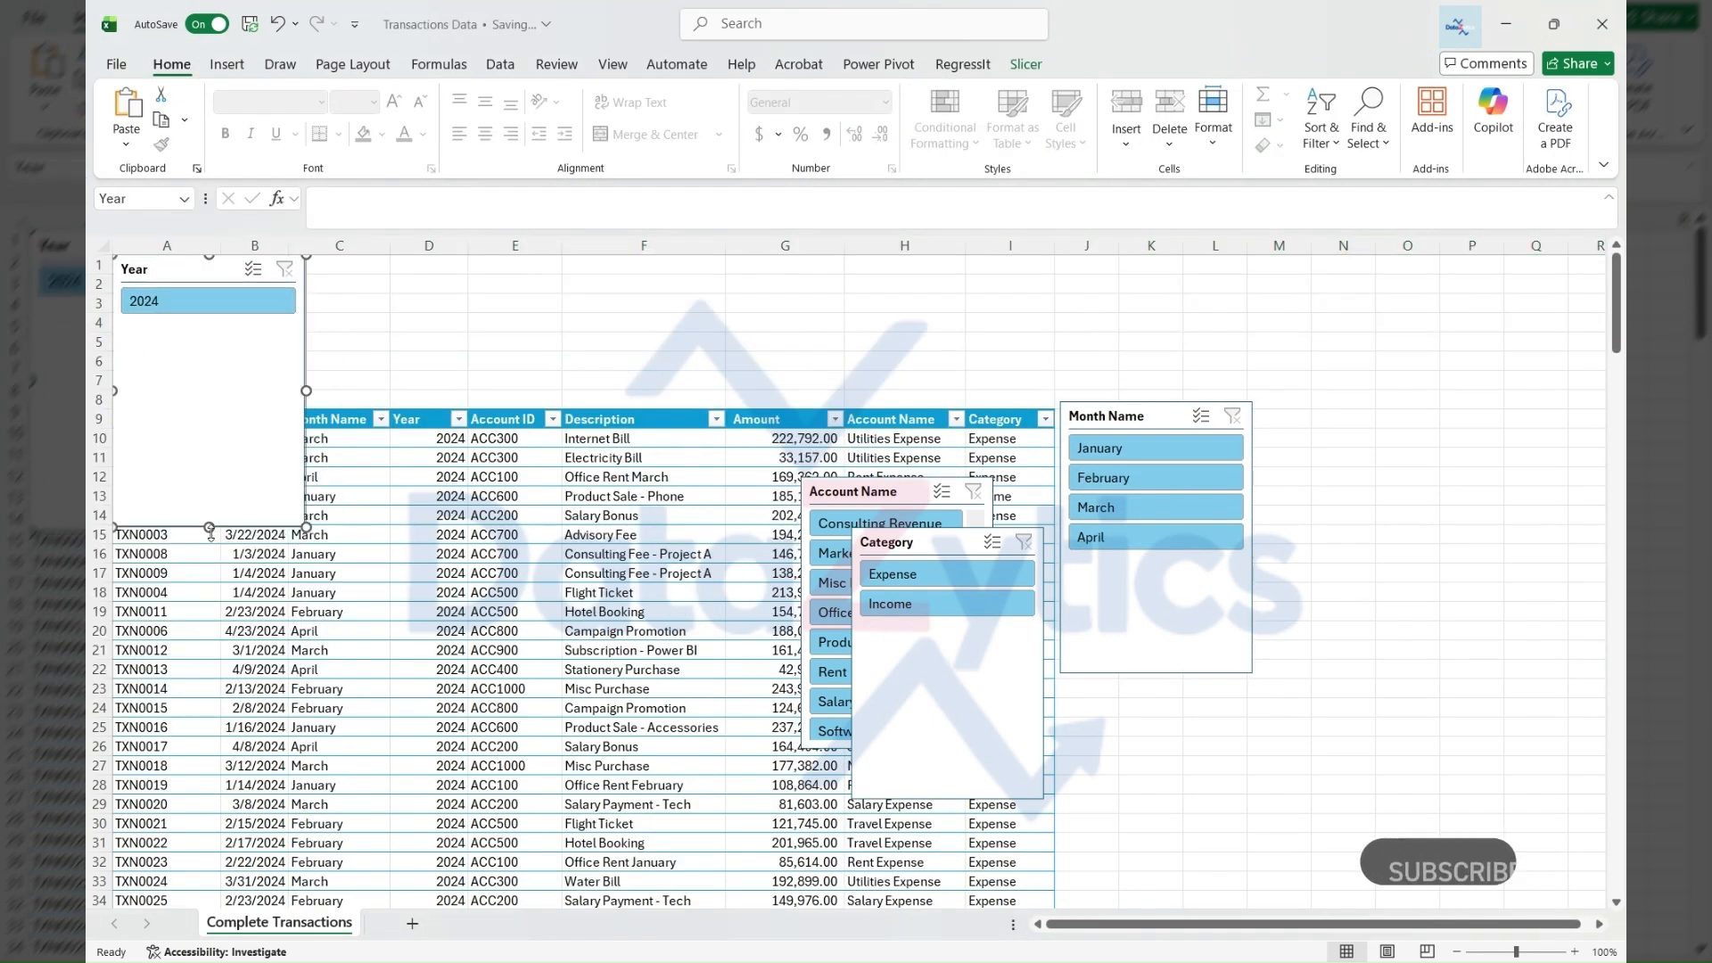
left_click_drag(211, 527, 211, 331)
left_click_drag(1128, 413, 378, 272)
left_click_drag(406, 532, 423, 407)
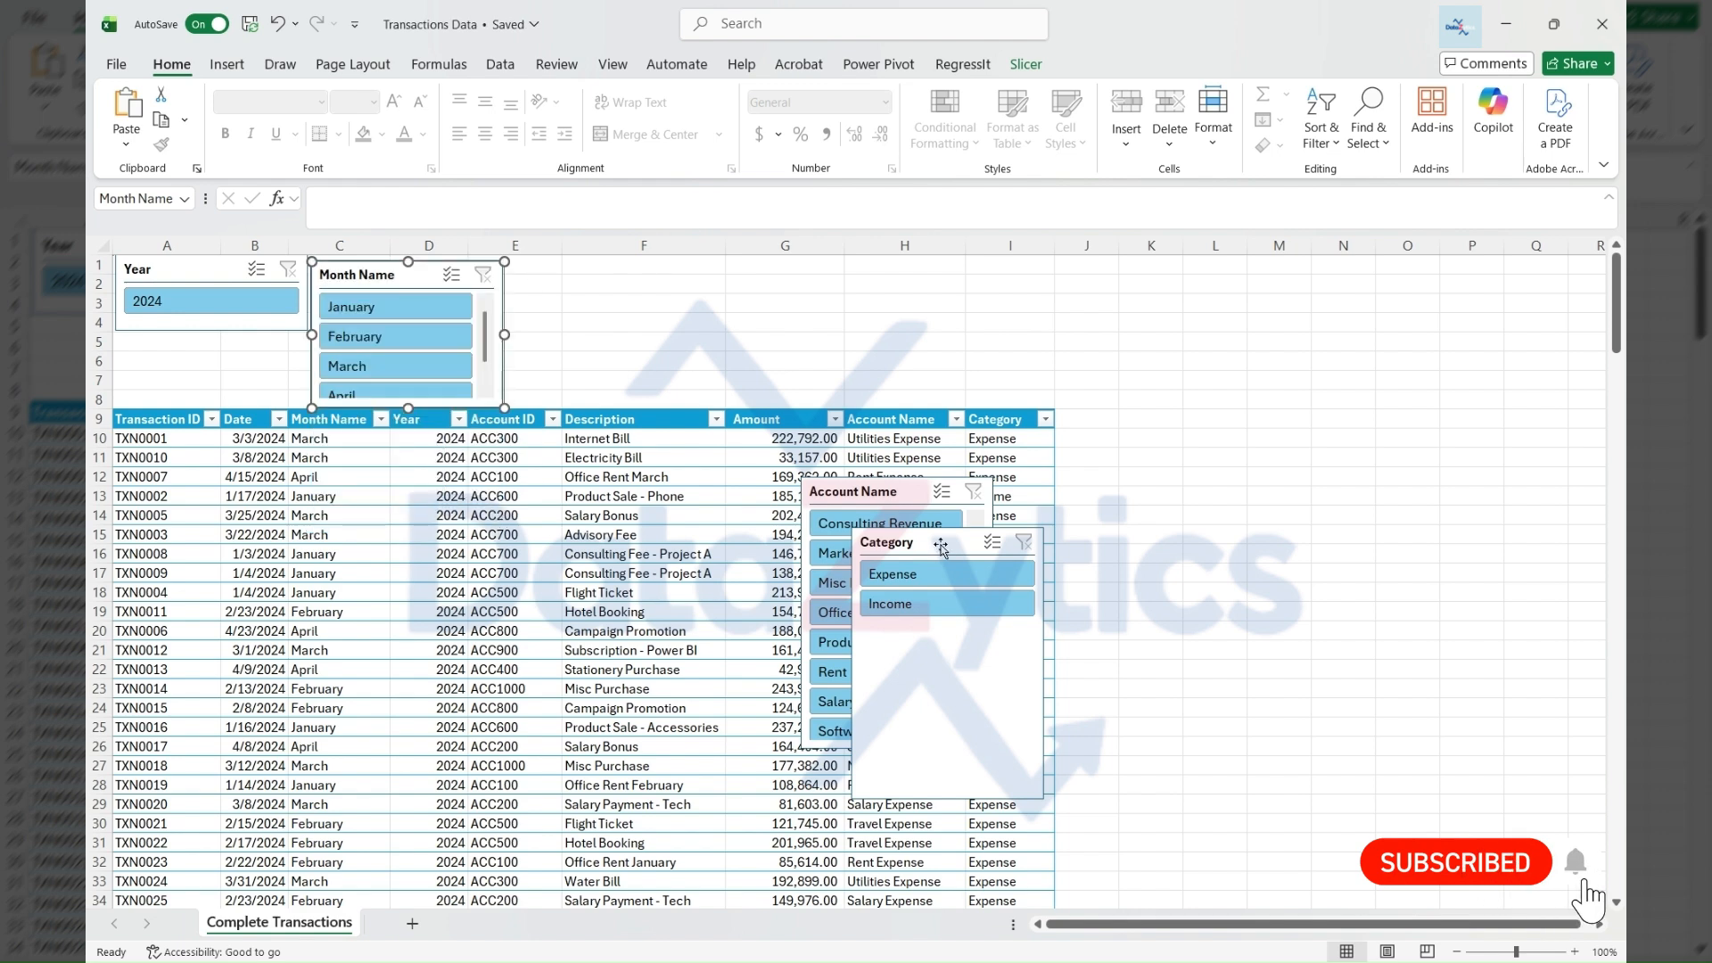
Place the Category and Account Name slicers beside the Month Name slicer above the table, shortening the Category slicer
left_click_drag(941, 542, 602, 270)
left_click_drag(607, 527, 607, 360)
left_click_drag(856, 491, 766, 271)
Line up the Month Name slicer with its neighbours and arrange its buttons in two columns
left_click_drag(416, 275, 417, 269)
left_click(1026, 64)
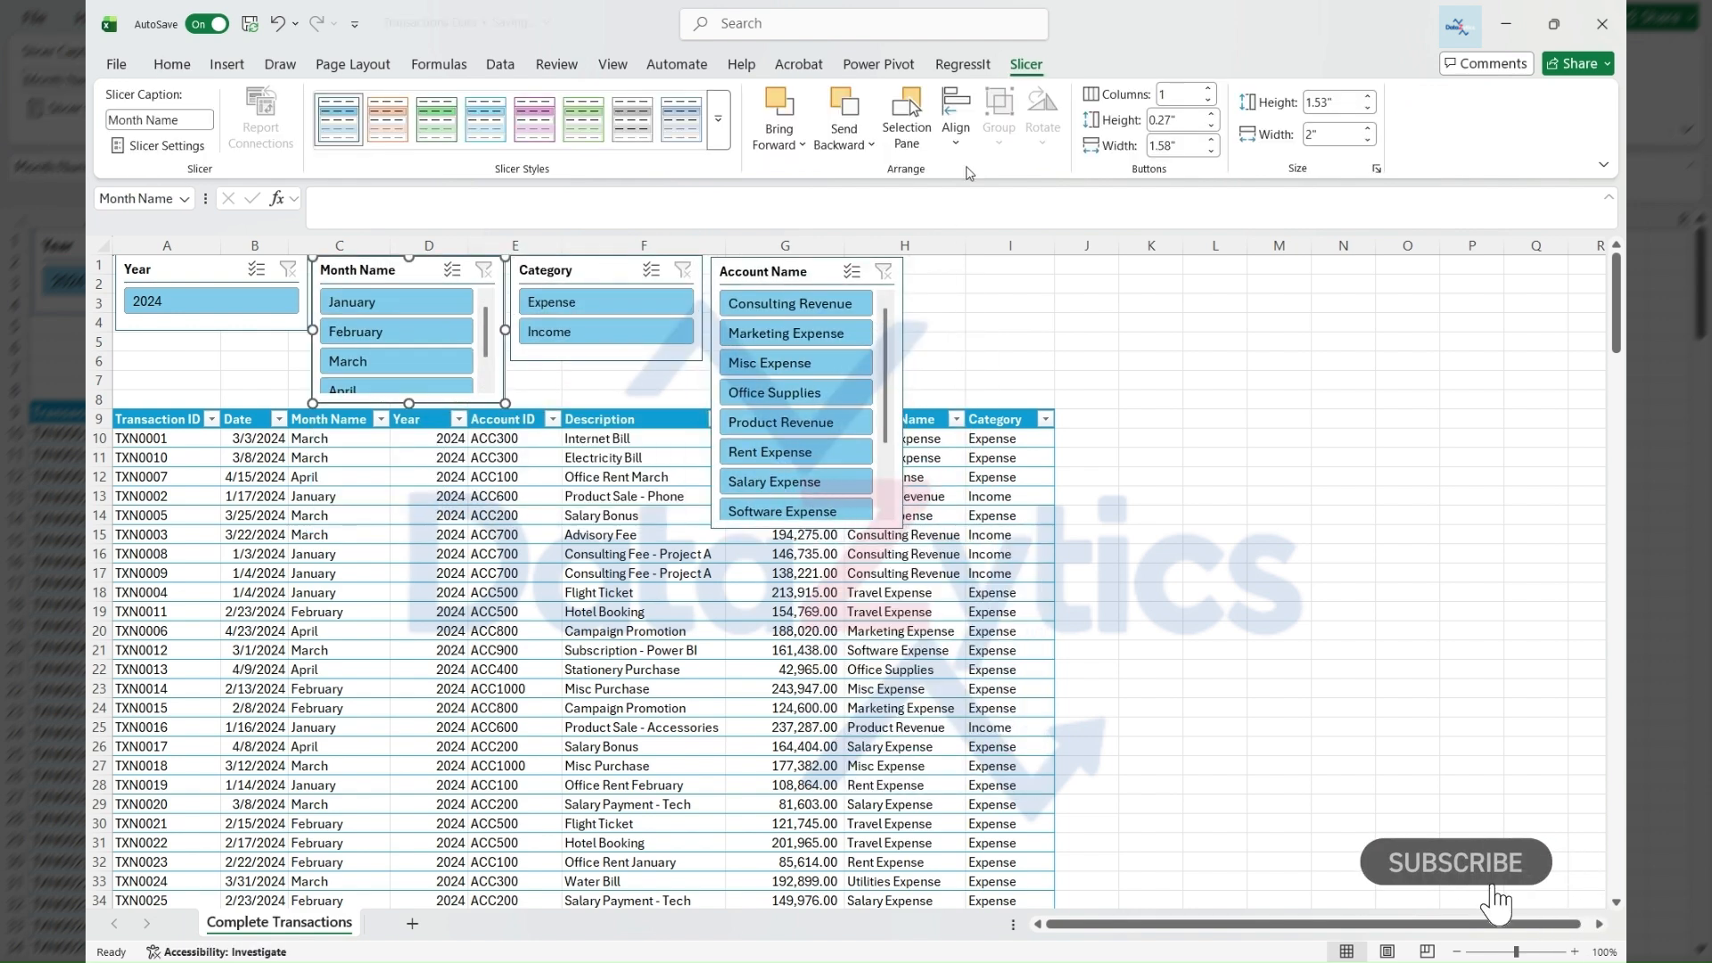
left_click(1211, 90)
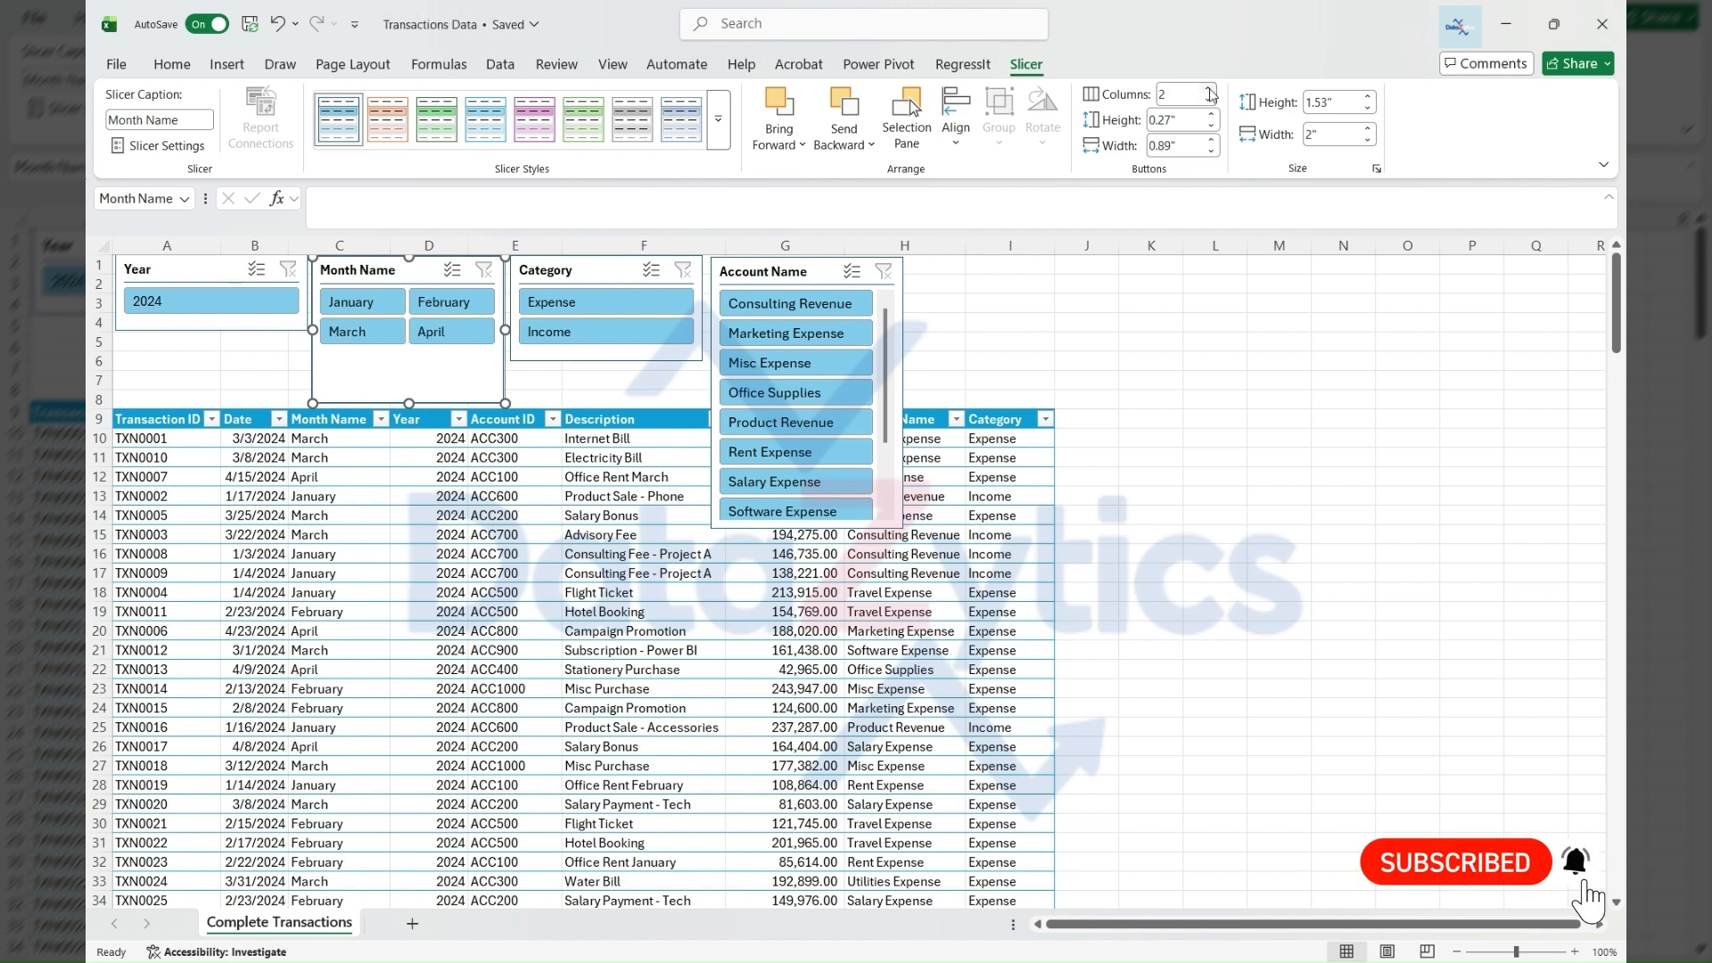
Arrange the Account Name slicer's buttons in four columns, and widen and shorten the slicer to fit above the table
left_click(767, 271)
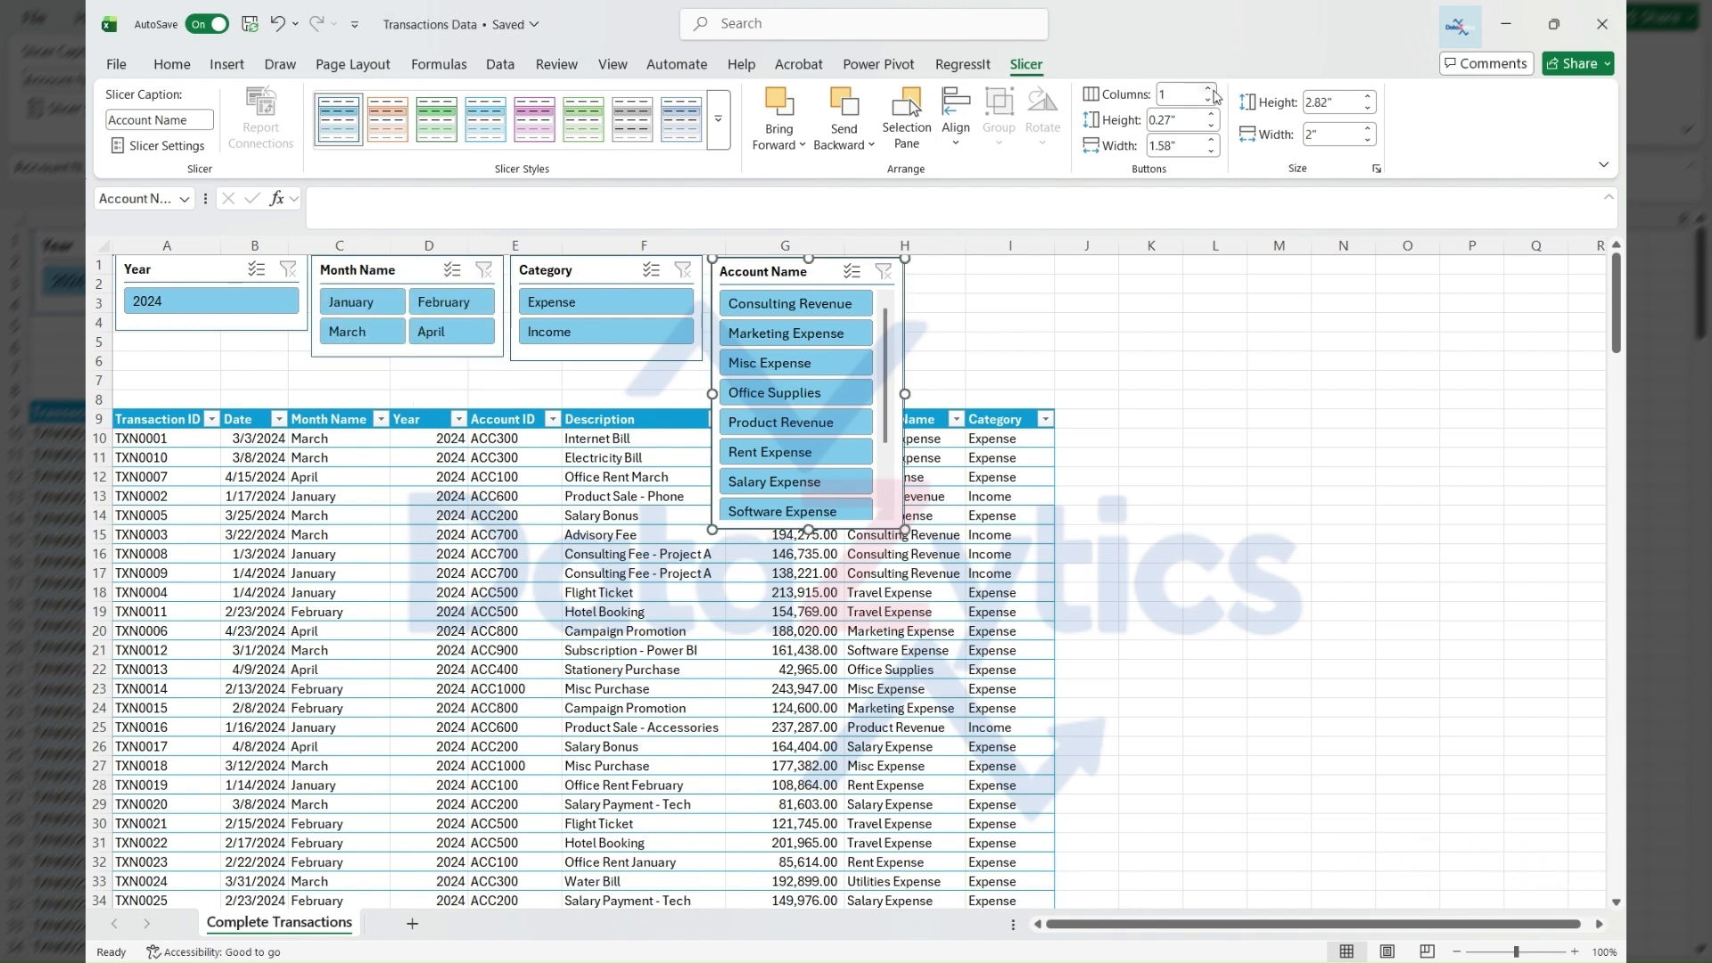
left_click(1211, 90)
left_click(1211, 90)
left_click_drag(904, 393, 1056, 395)
left_click_drag(883, 529, 884, 415)
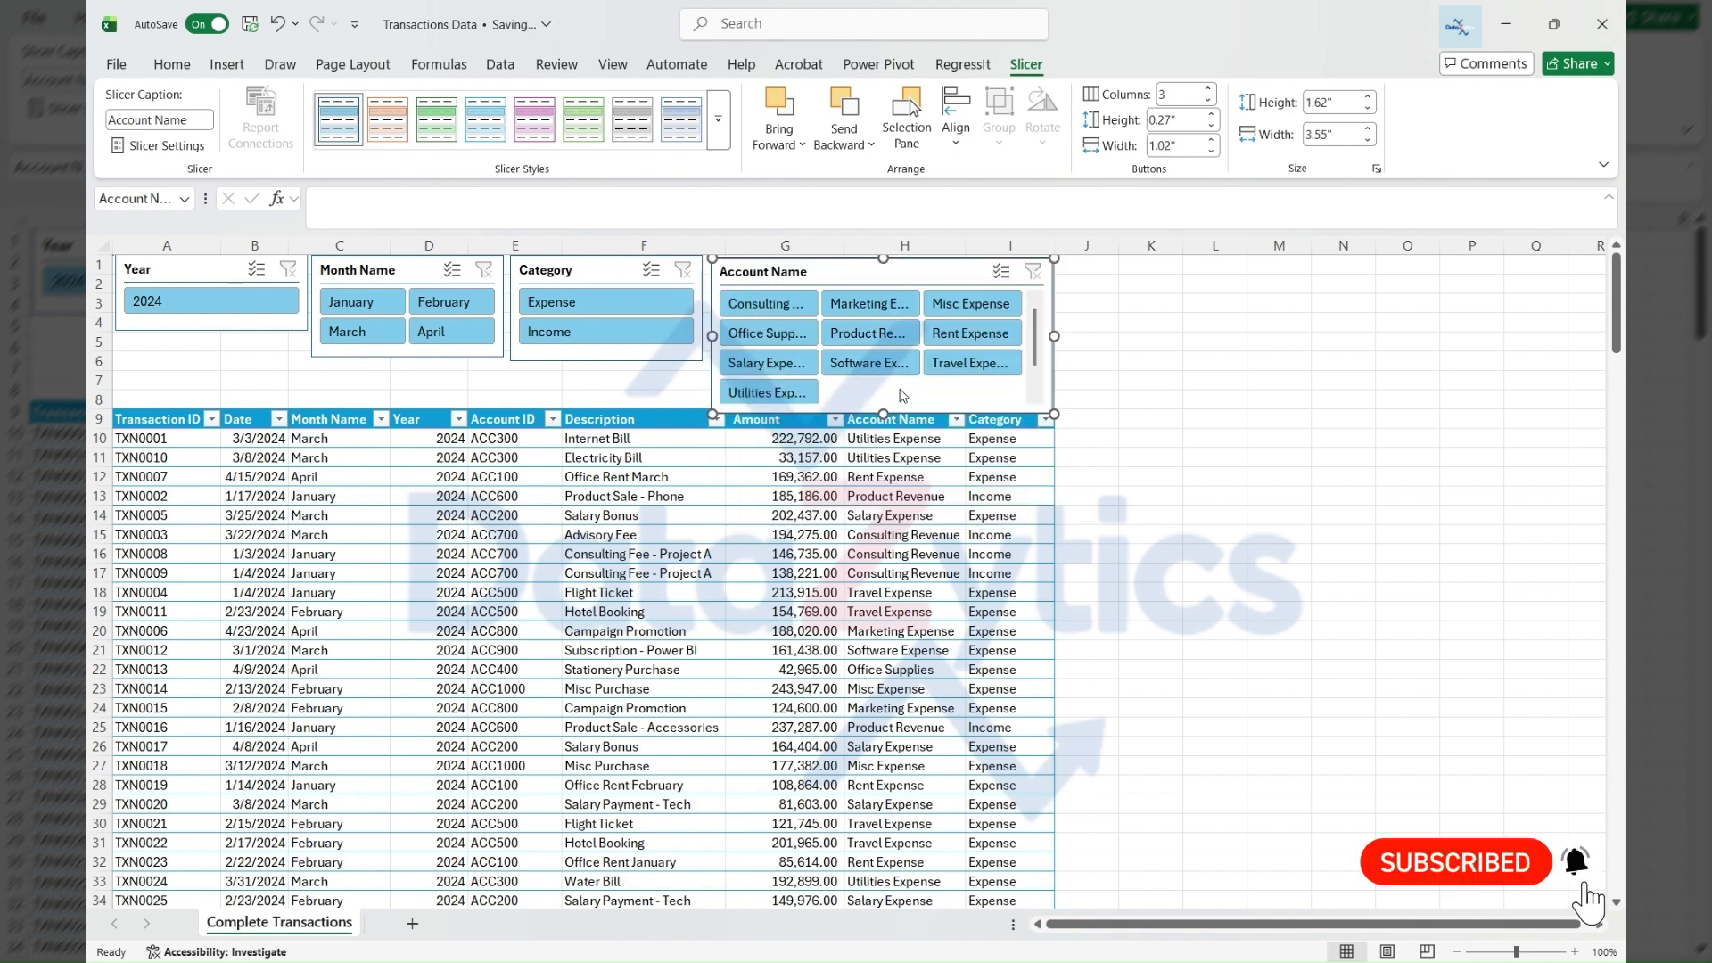
left_click(1208, 90)
left_click_drag(1054, 336, 1255, 336)
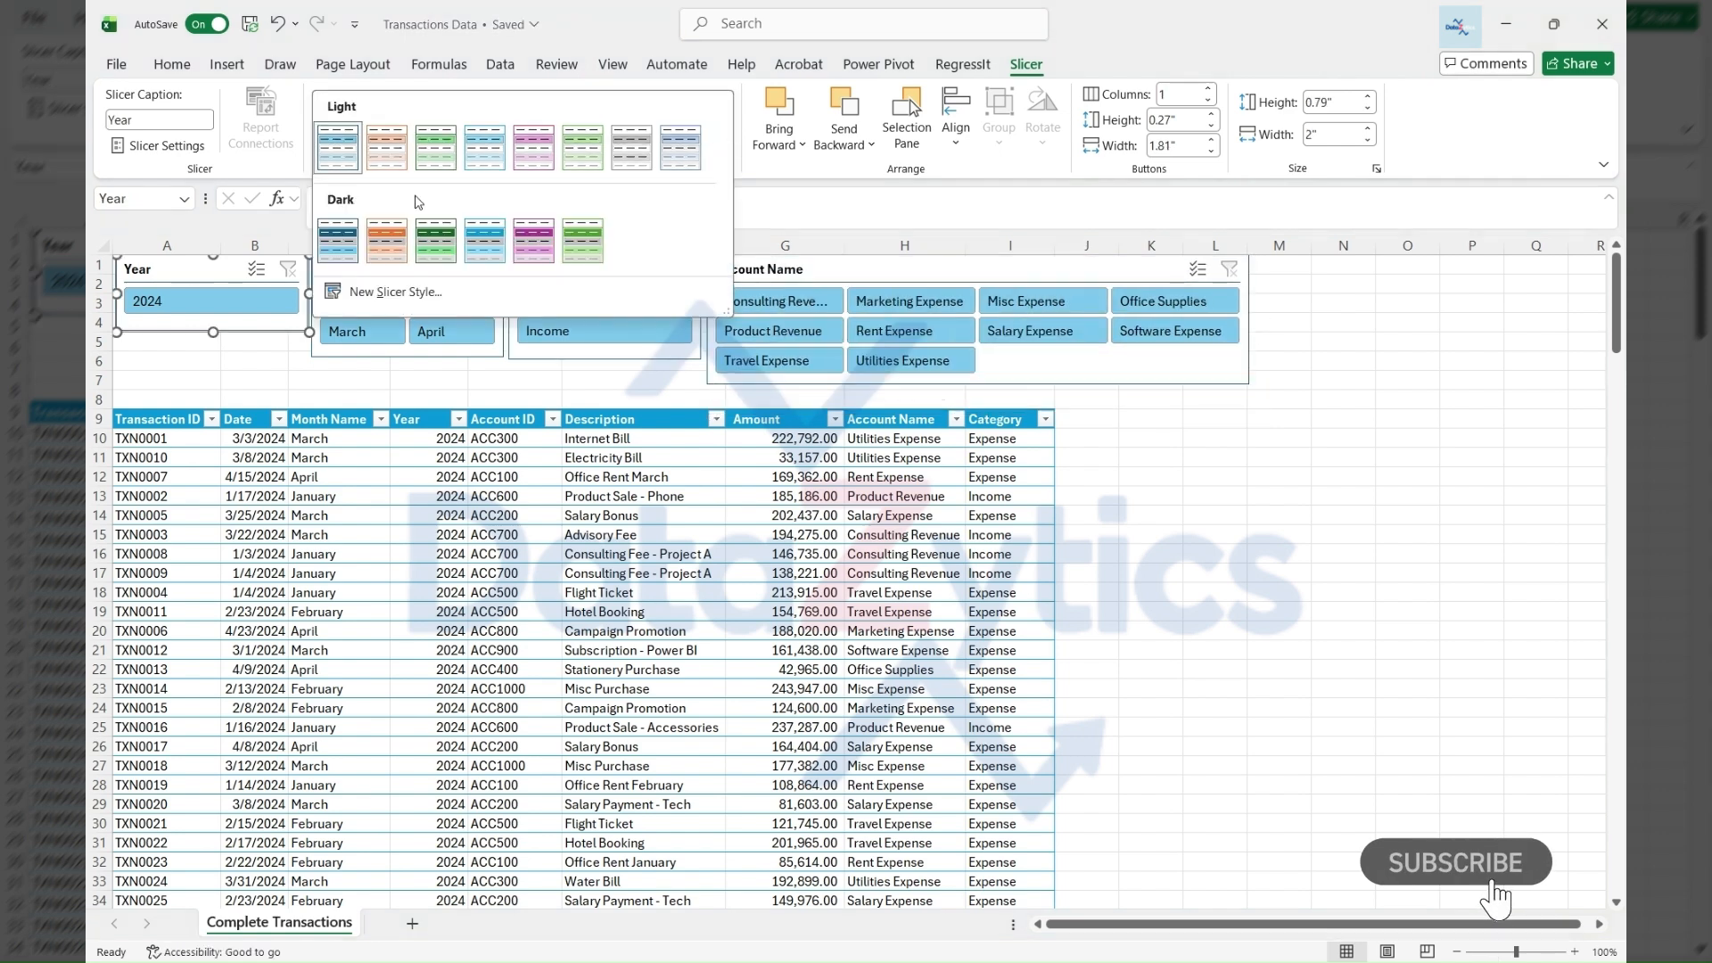
Apply the dark blue slicer style to the Year slicer and the dark orange style to the Month Name slicer
left_click(339, 214)
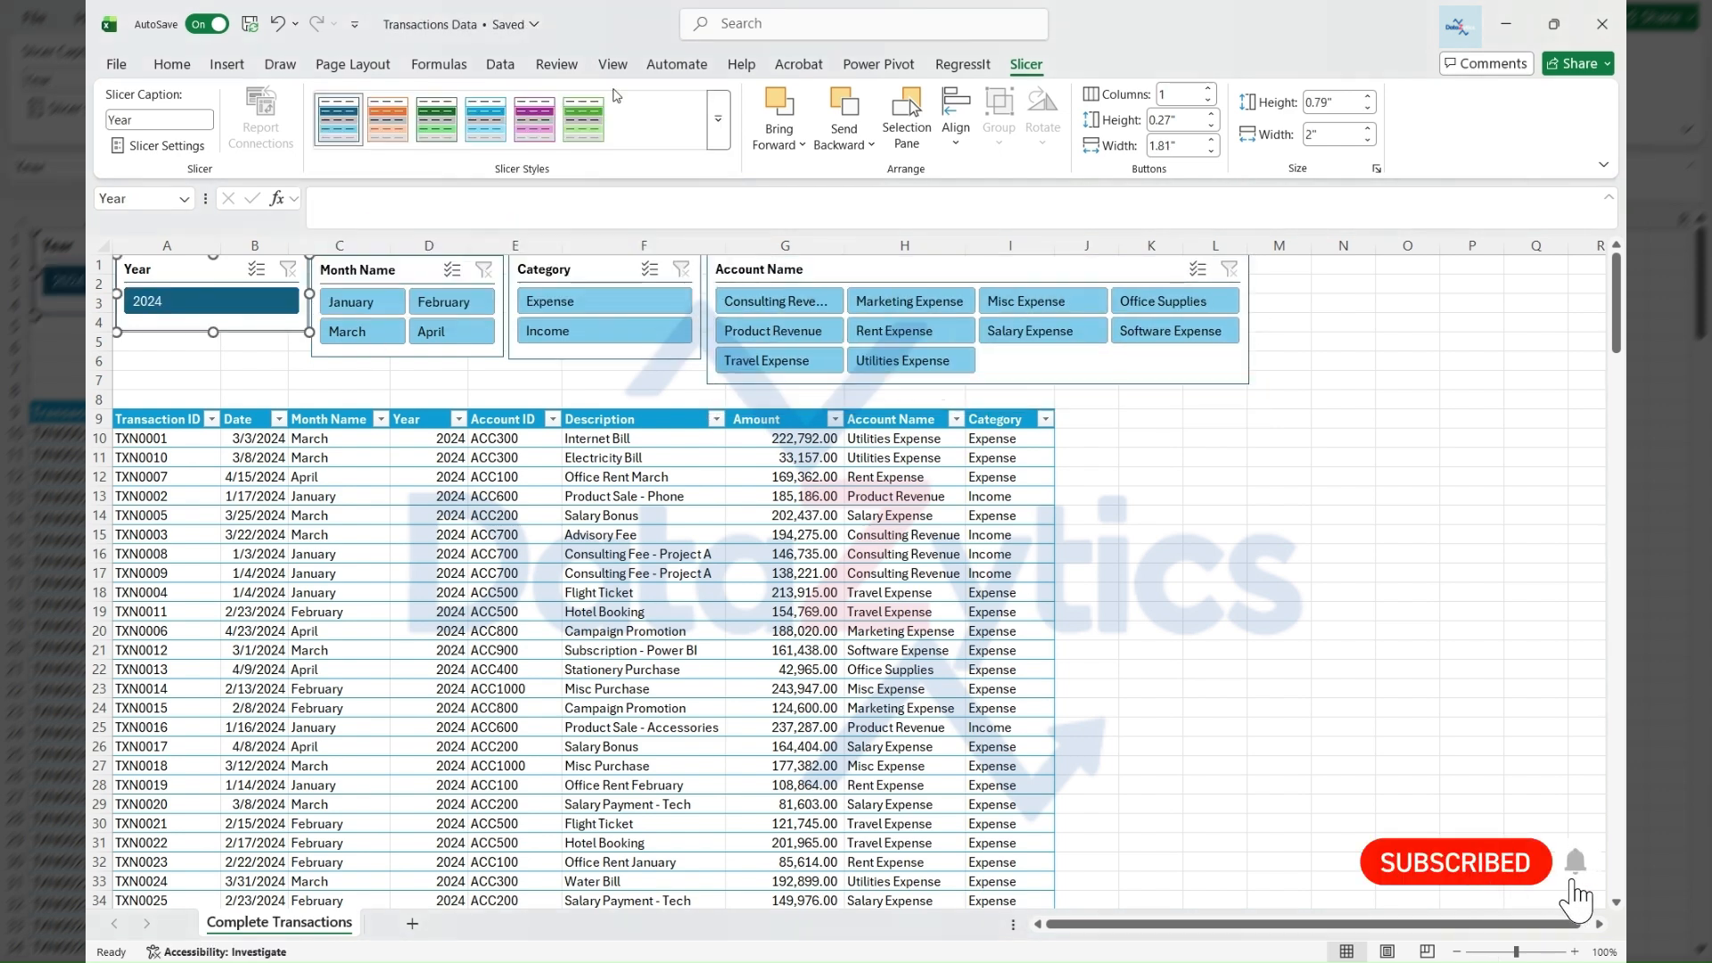
left_click(385, 270)
left_click(388, 119)
left_click(718, 134)
left_click(387, 148)
left_click(718, 134)
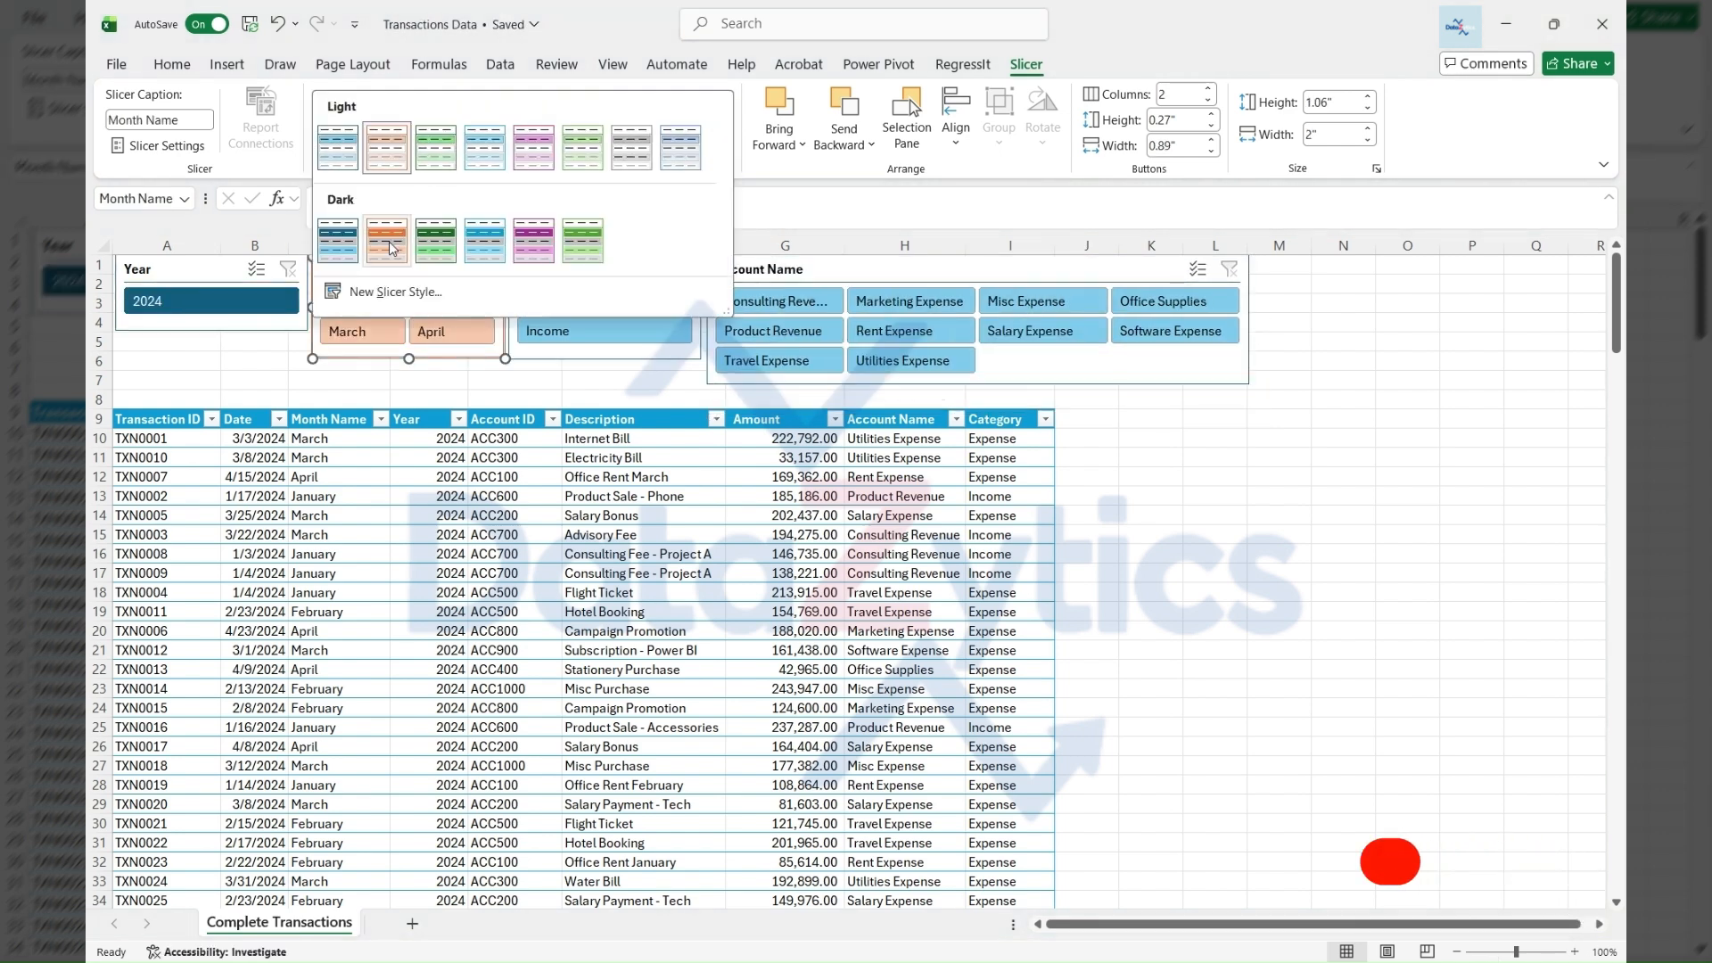
left_click(388, 247)
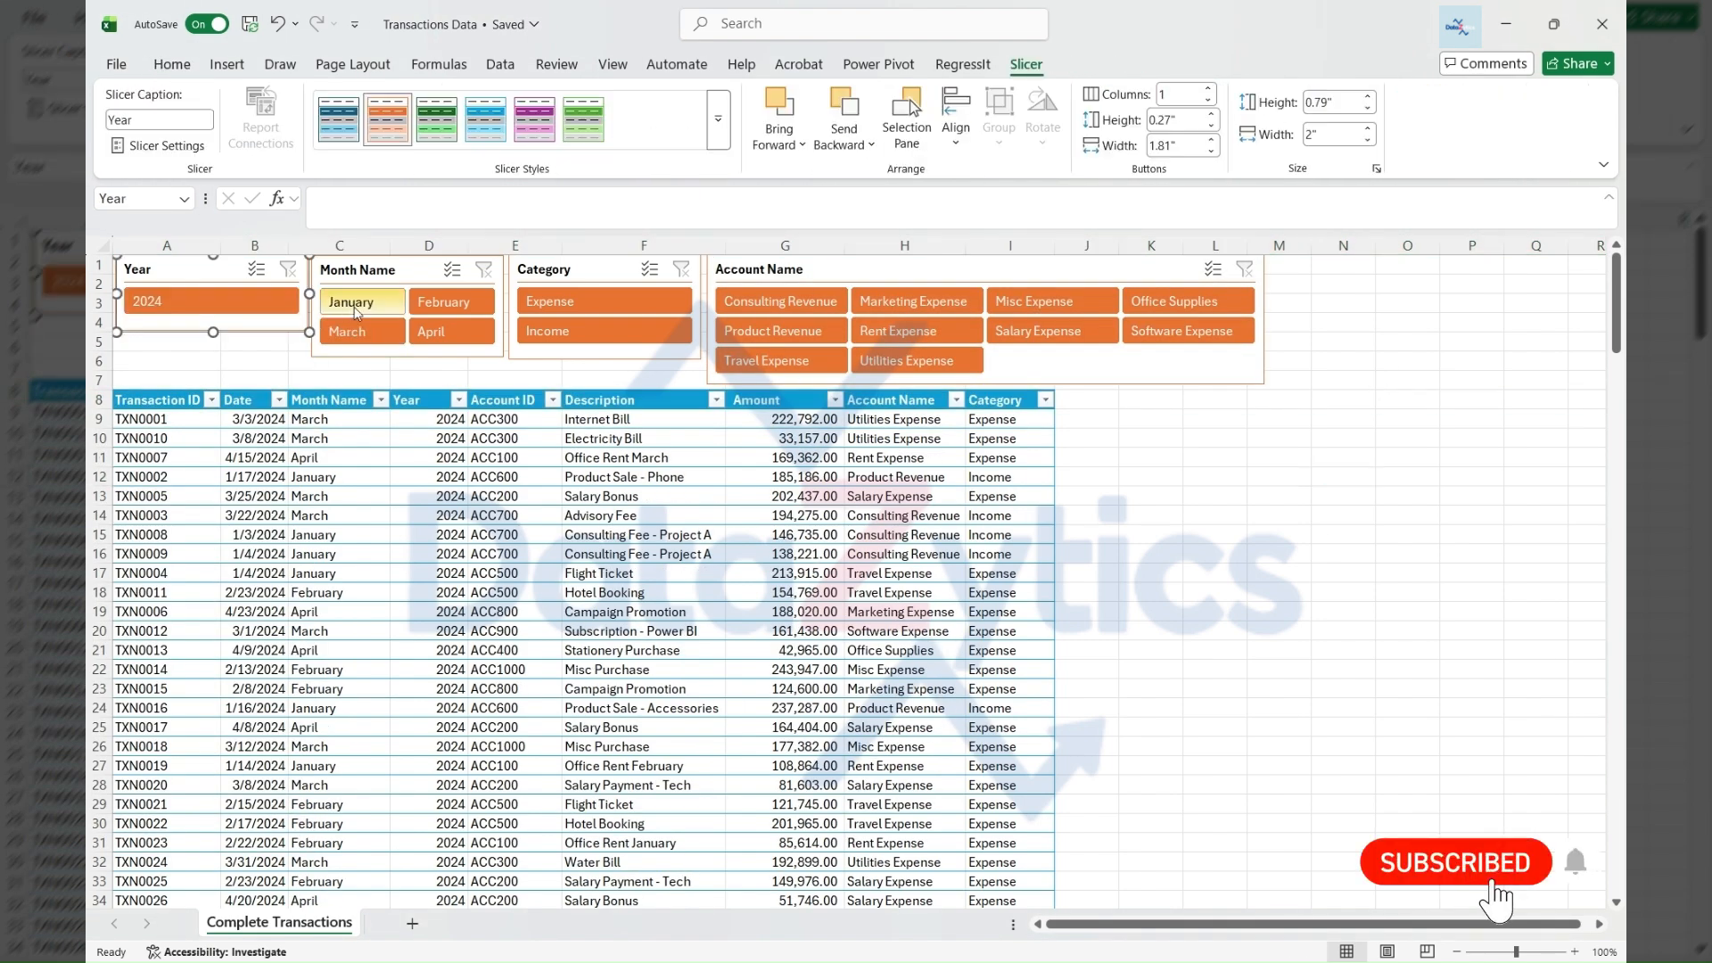
Filter the table to January with the Month Name slicer and look through the filtered transactions
left_click(356, 307)
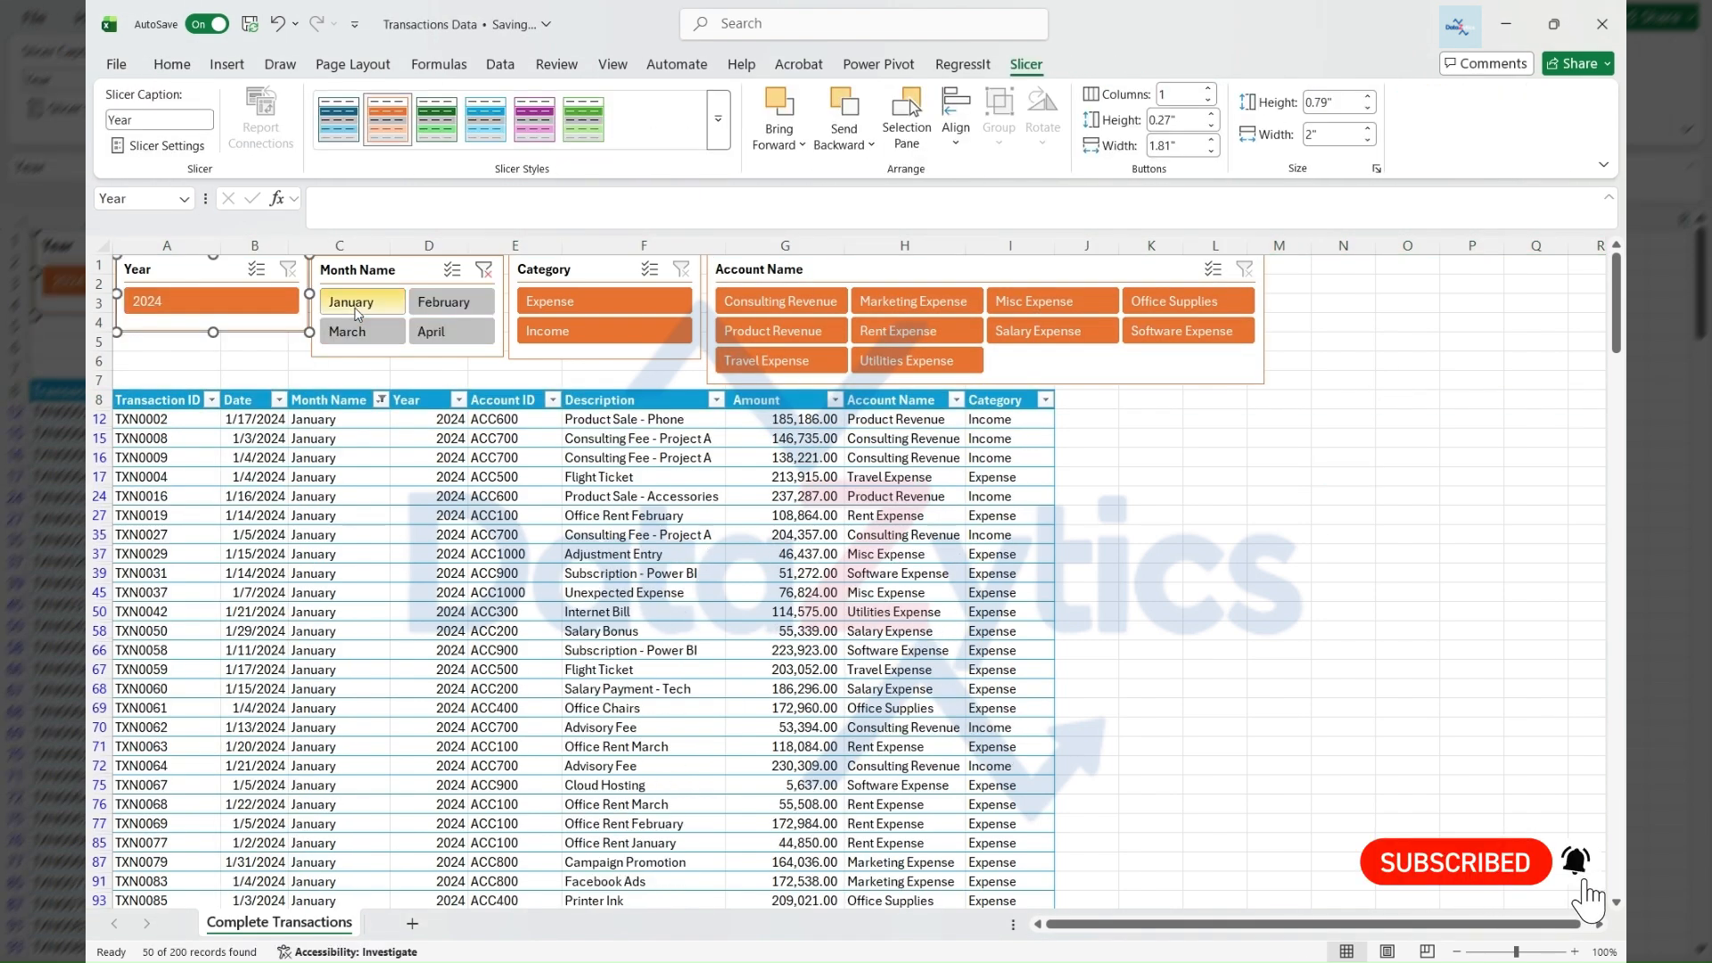
left_click(1173, 484)
scroll(1173, 486, "down", 7)
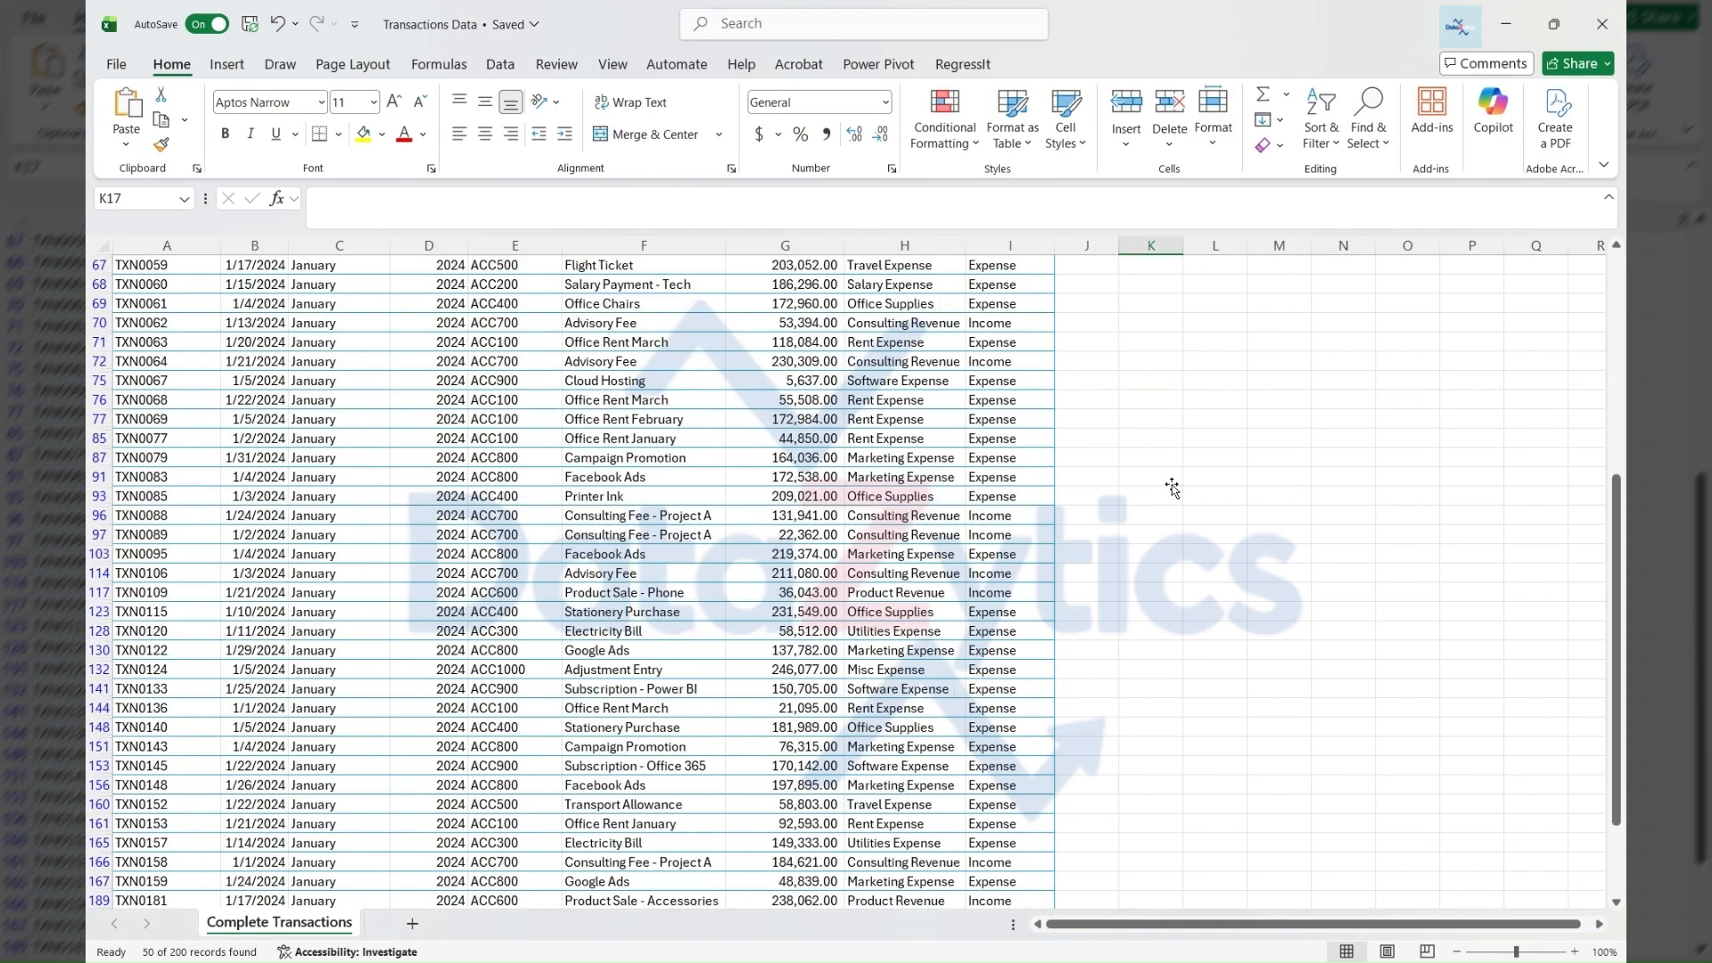
scroll(1173, 486, "up", 7)
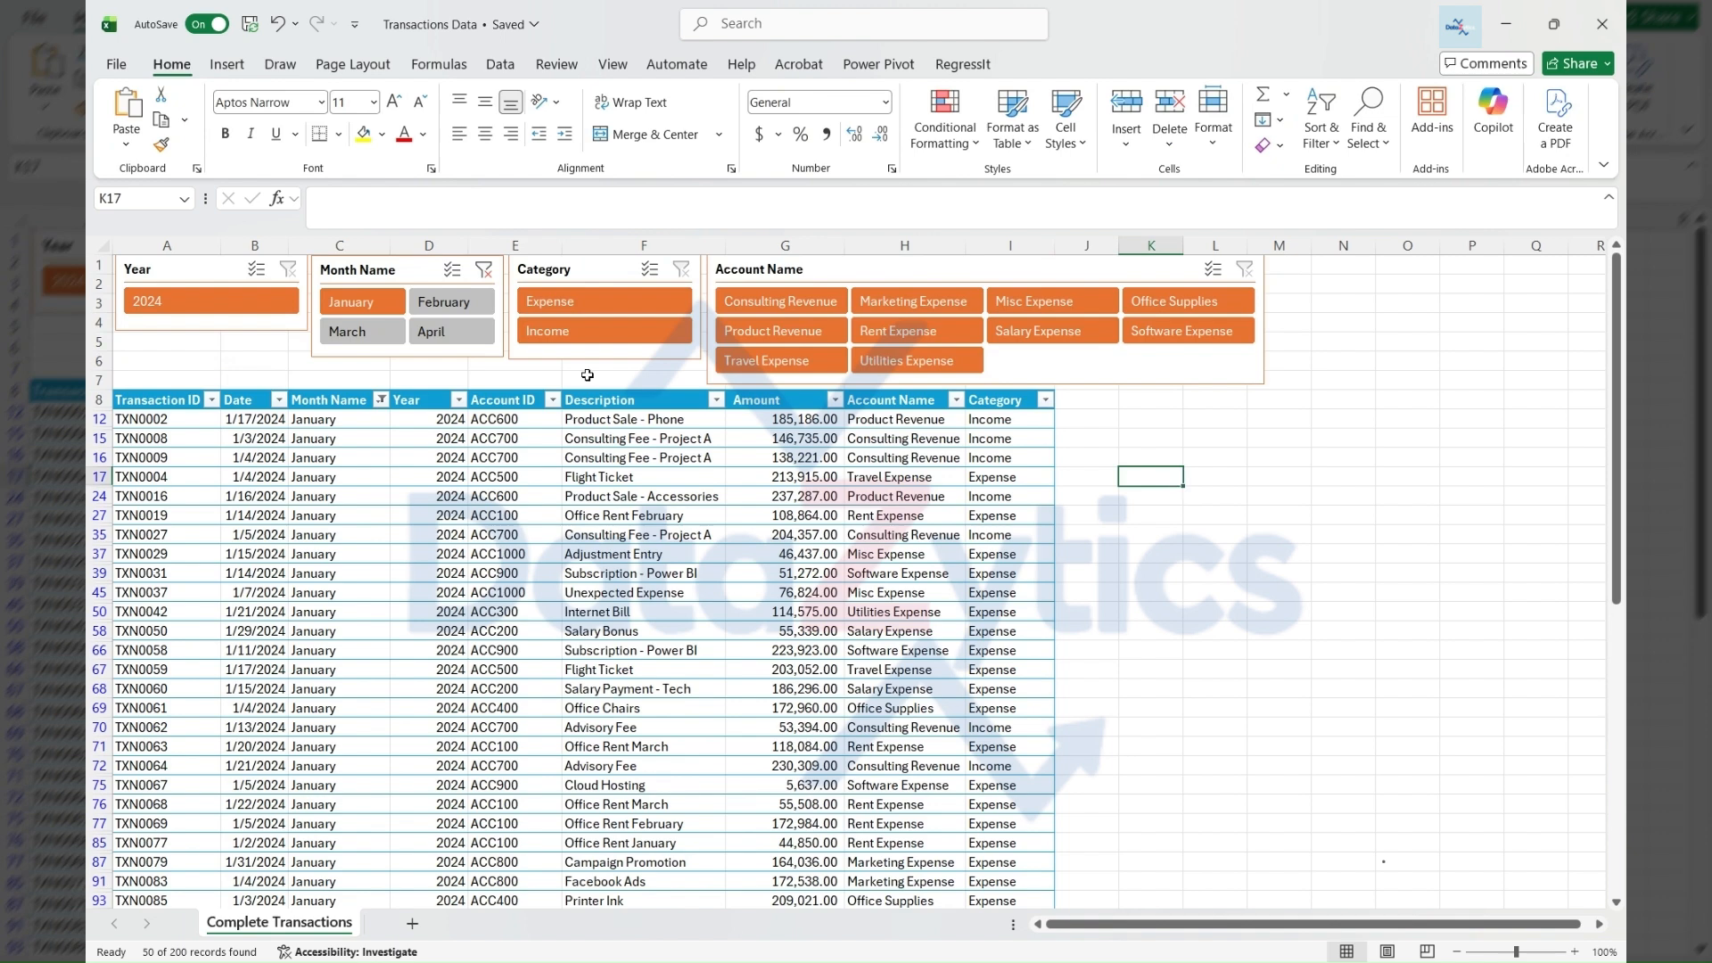
Filter the table to the Expense category, check the total row, and narrow it to the Marketing Expense account
left_click(575, 303)
scroll(893, 571, "down", 5)
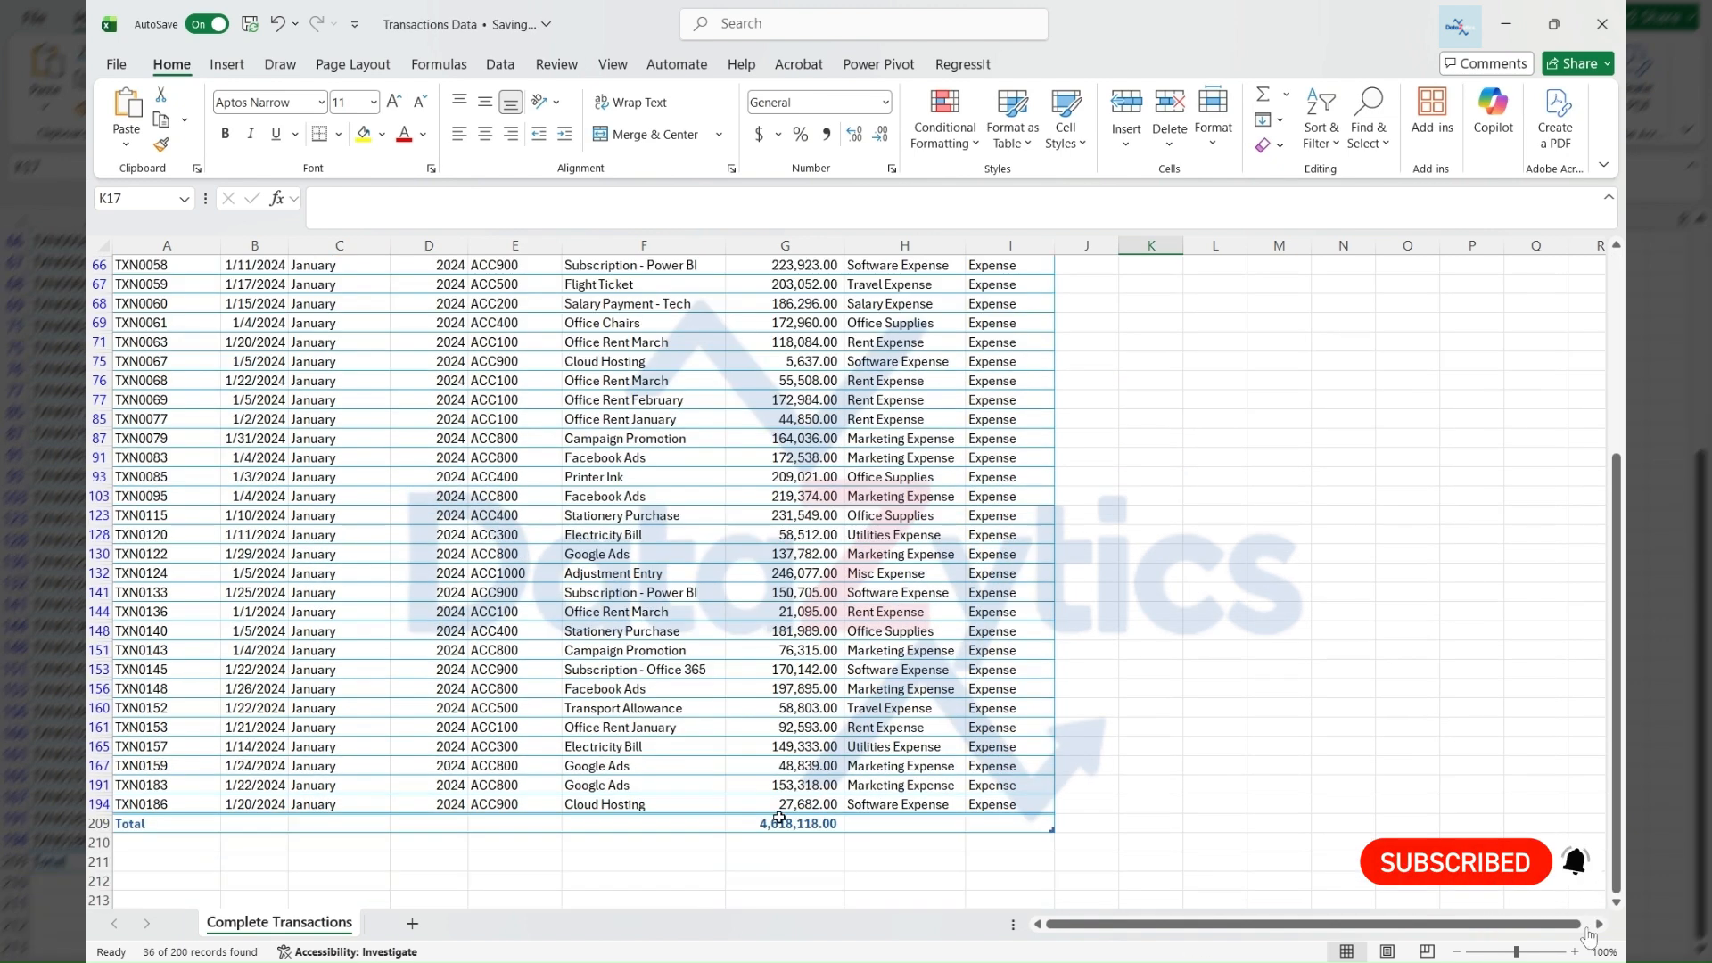
scroll(804, 696, "up", 5)
left_click(774, 301)
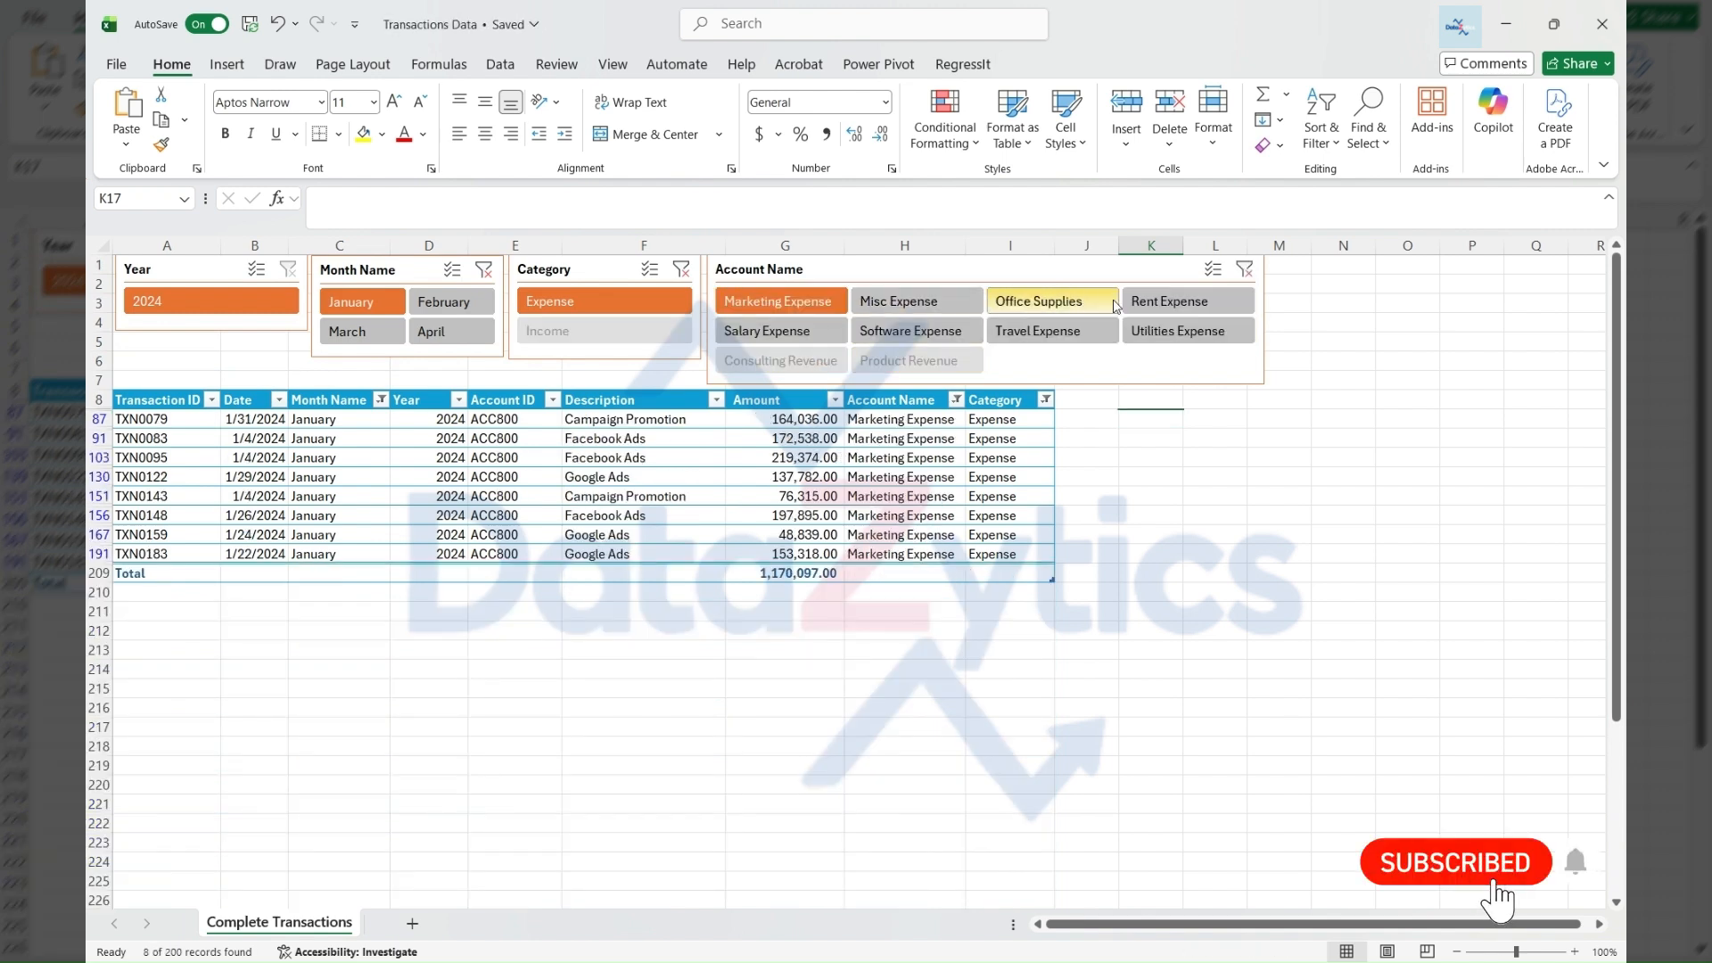
Clear the Account Name, Category and Month Name slicer filters
left_click(1245, 269)
left_click(681, 271)
left_click(484, 270)
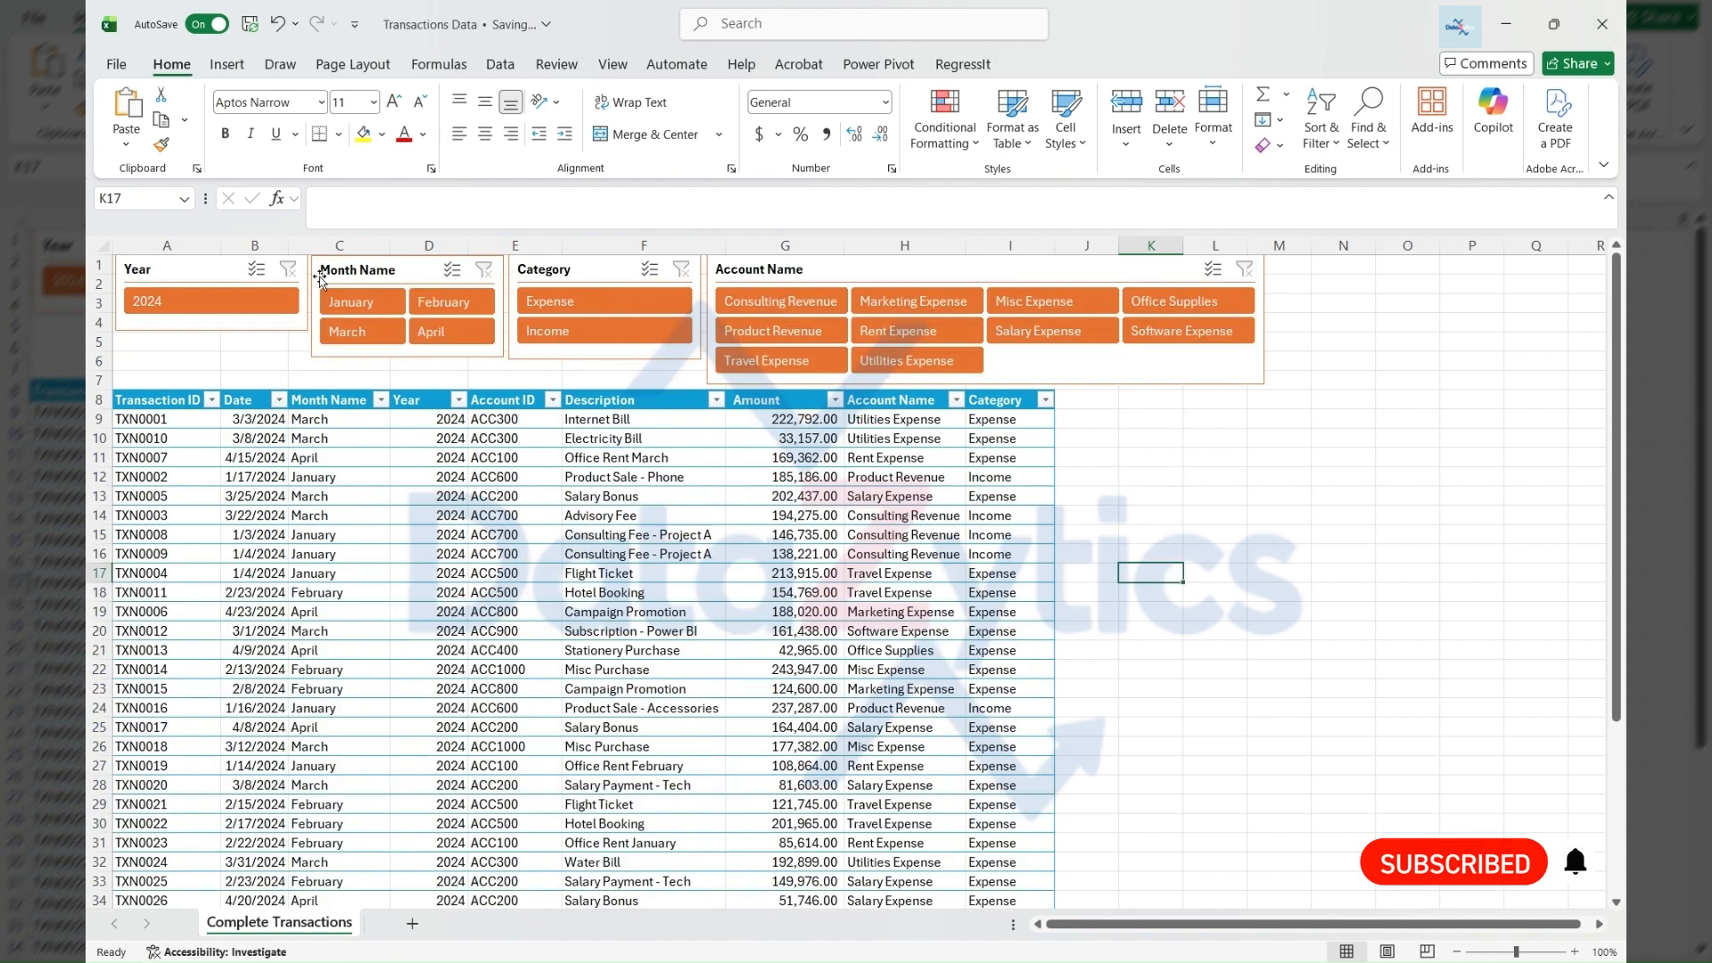
Apply the dark blue table style to the transactions table
left_click(142, 418)
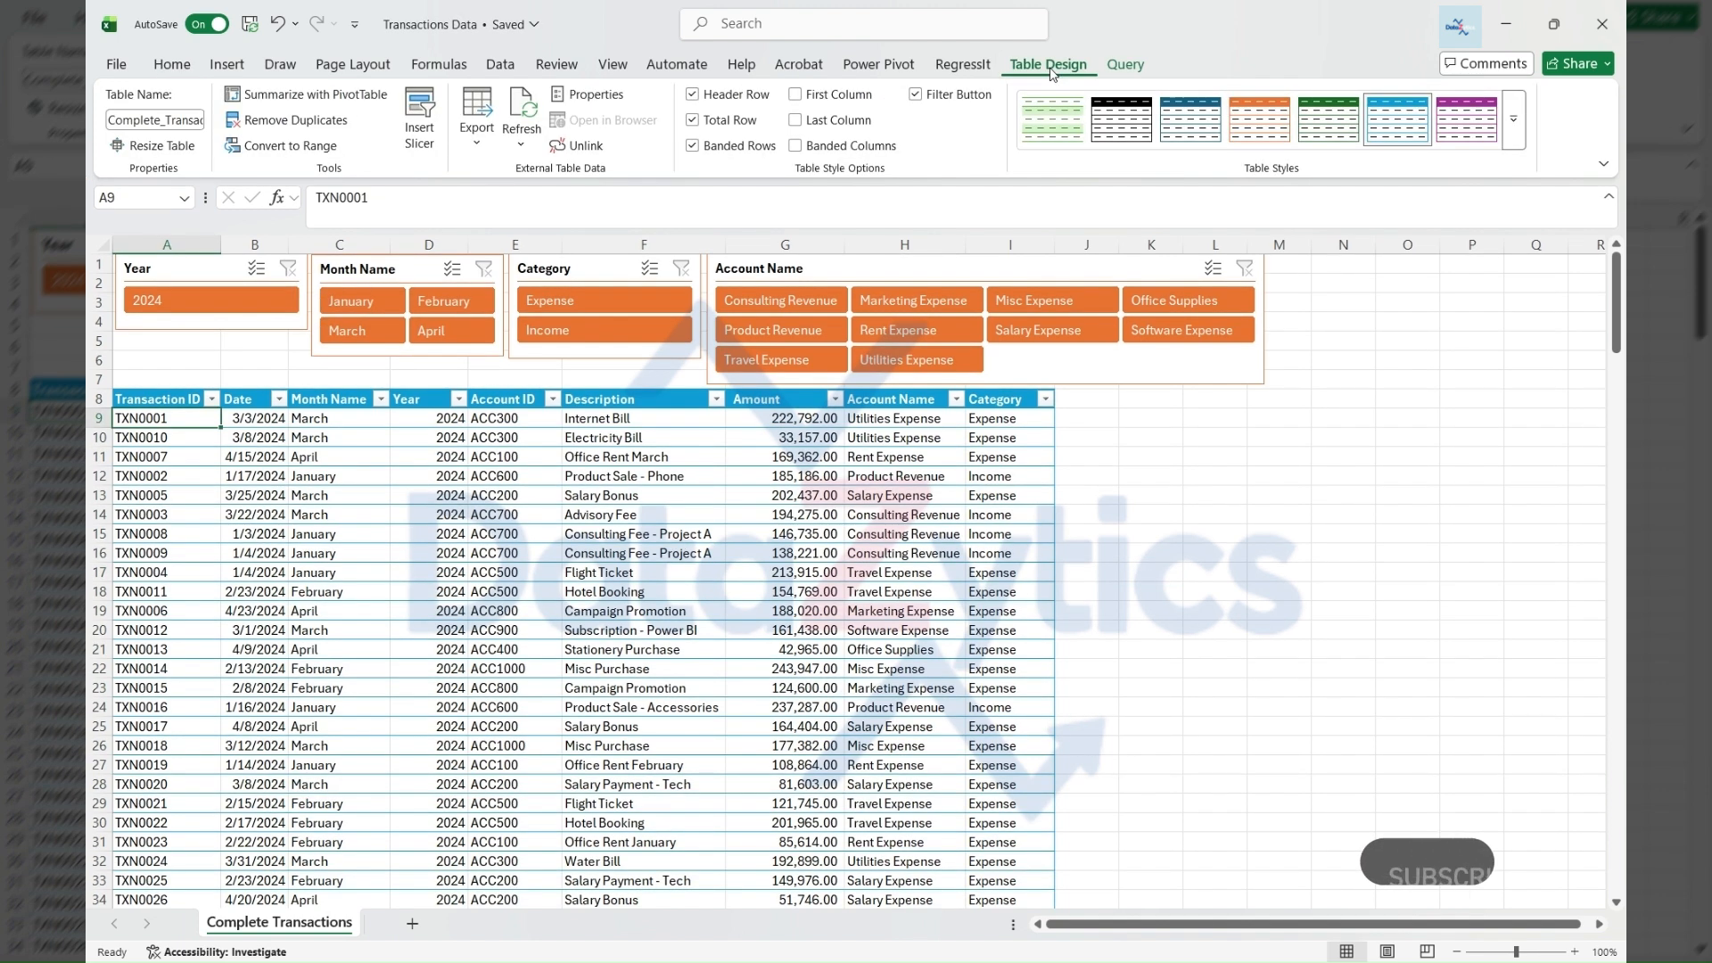
left_click(1186, 114)
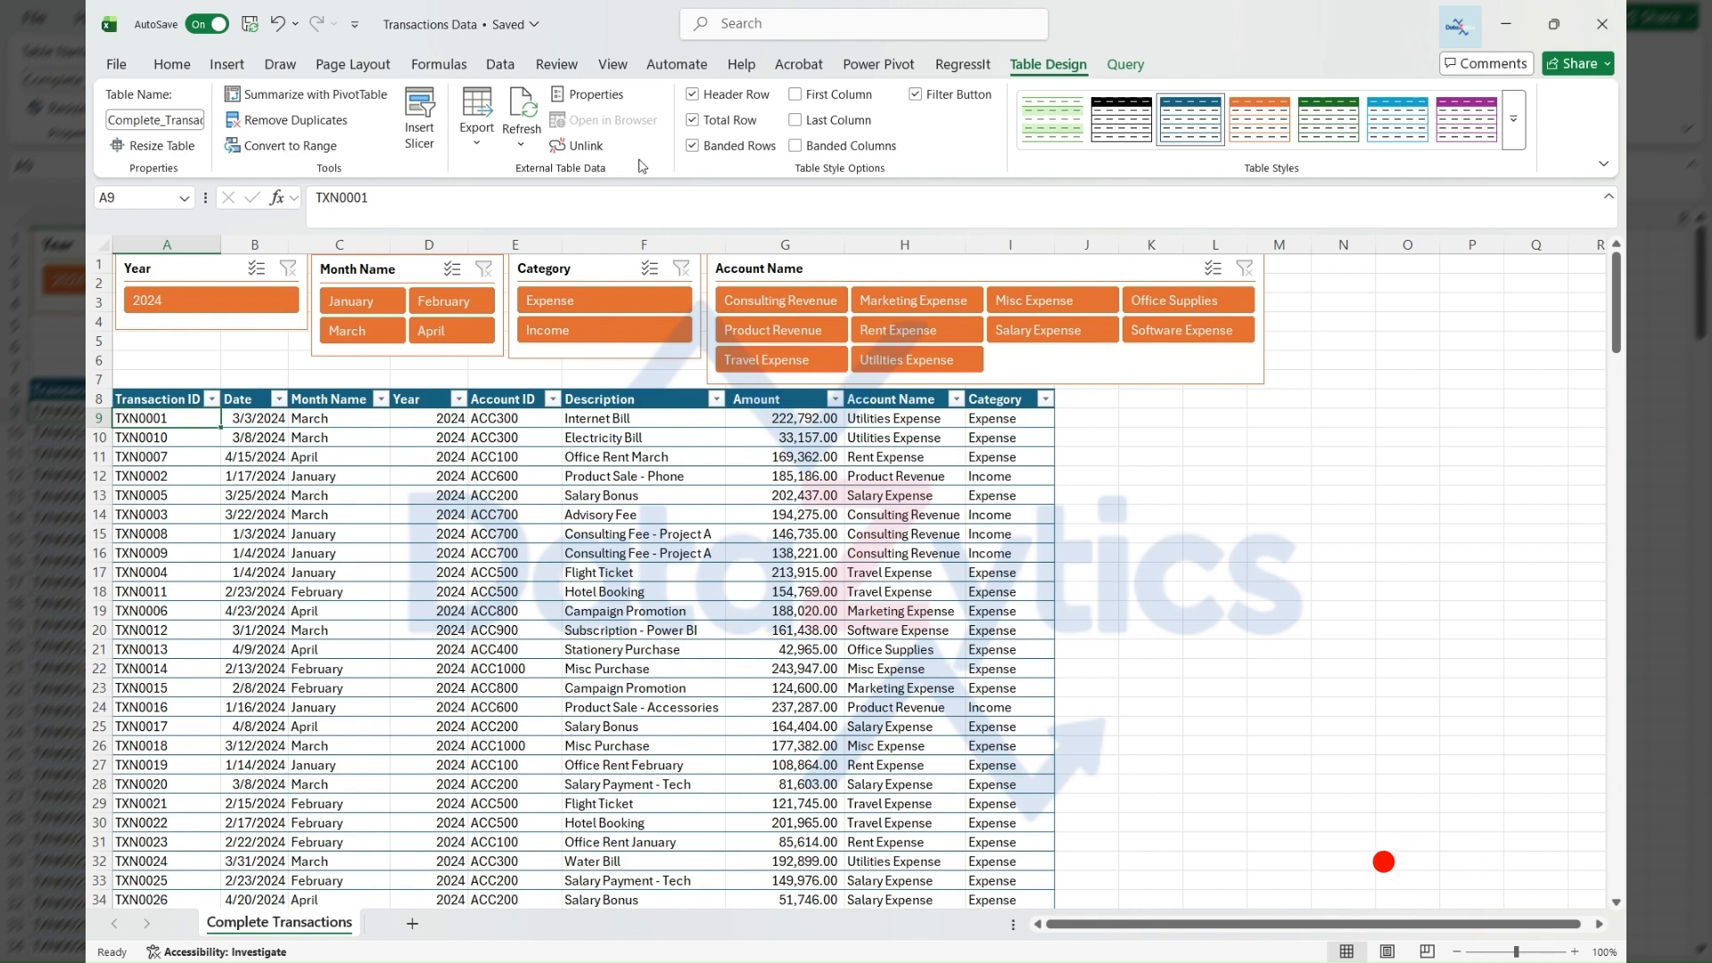
Create a PivotTable from Complete_Transactions on a new worksheet and rename that sheet Summary Data
left_click(278, 100)
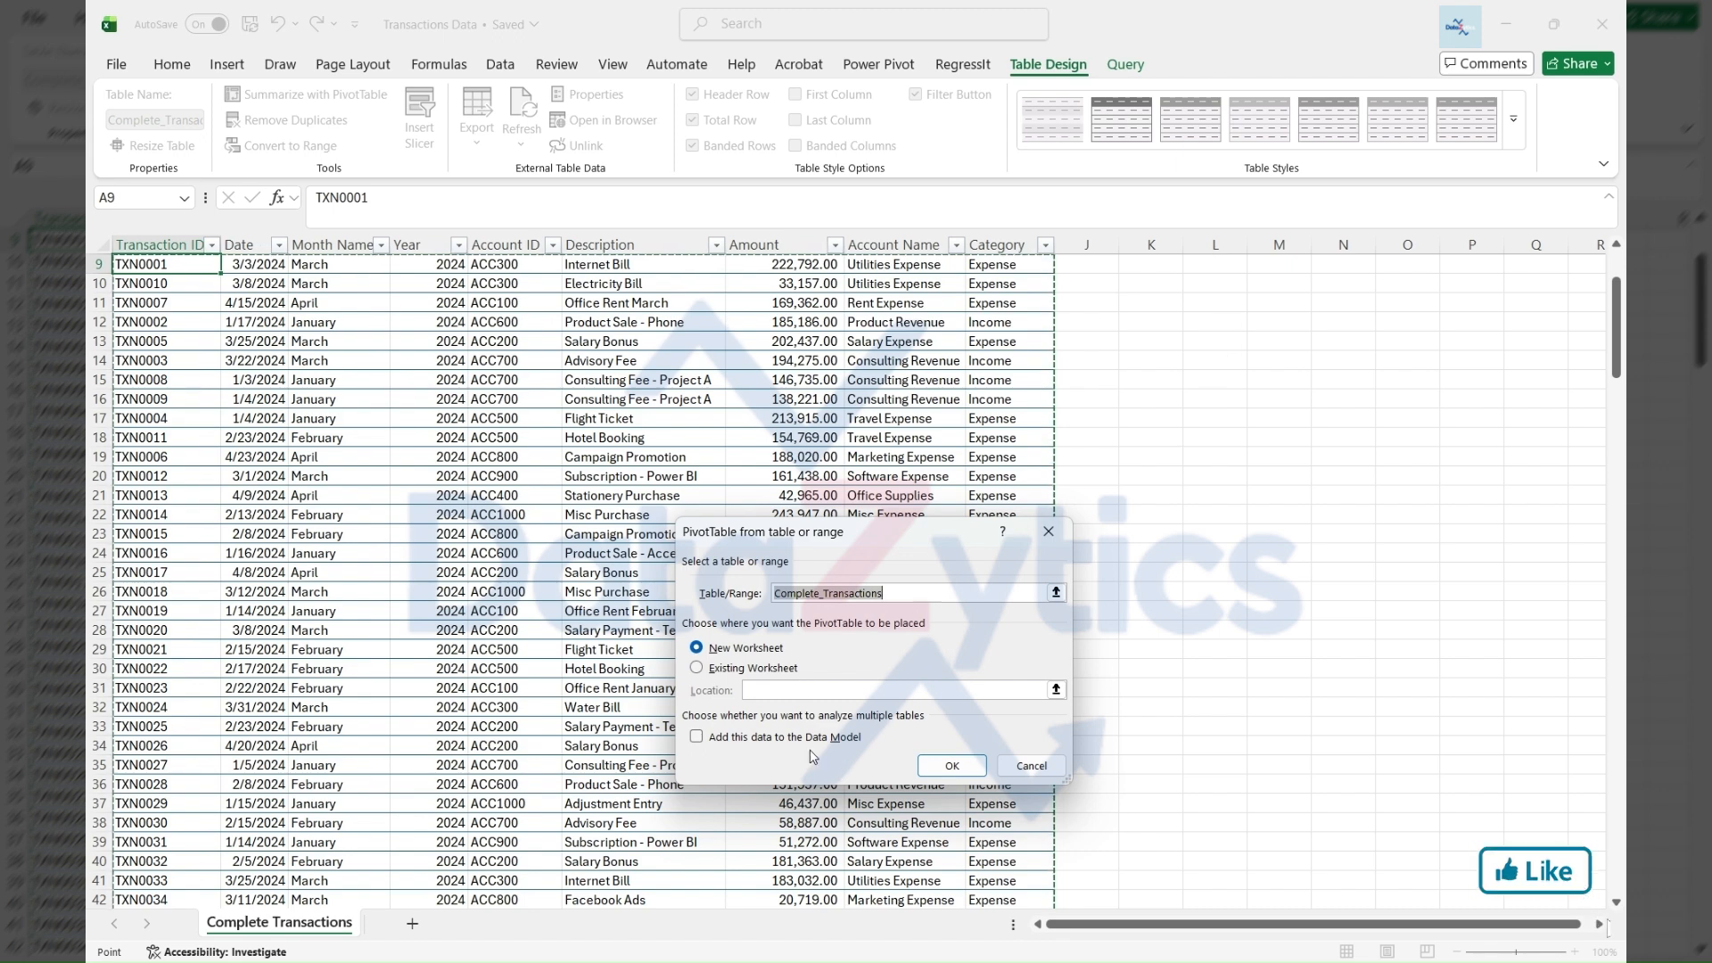
left_click(951, 765)
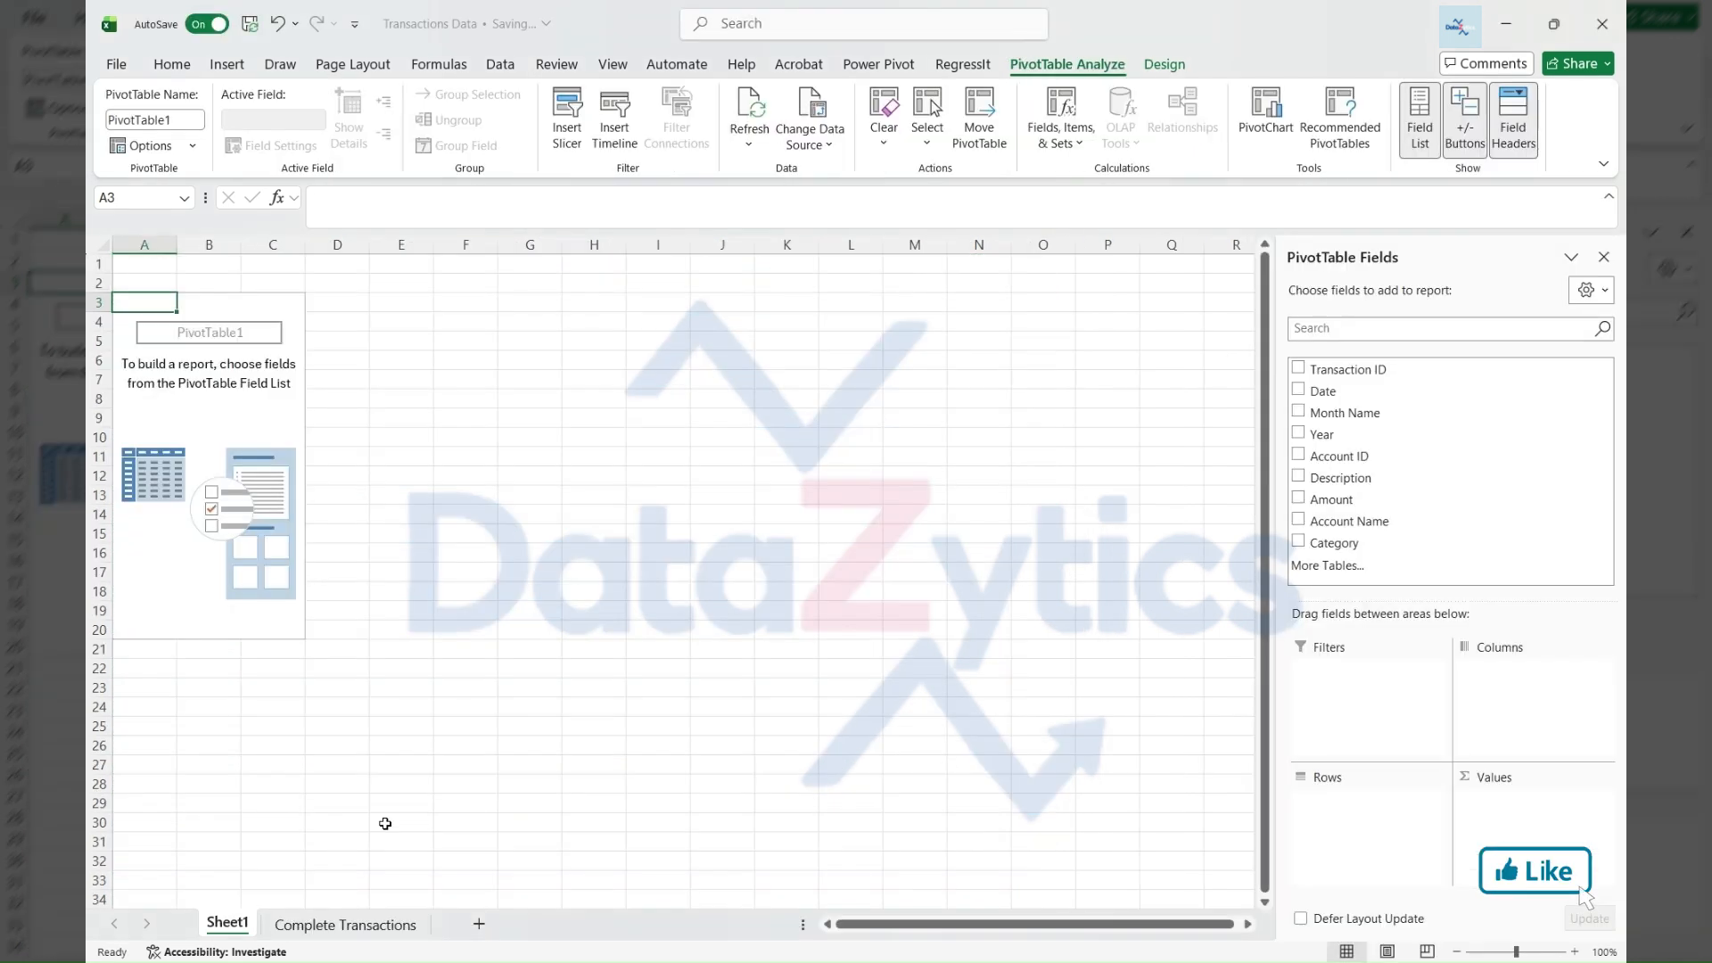
double_click(225, 926)
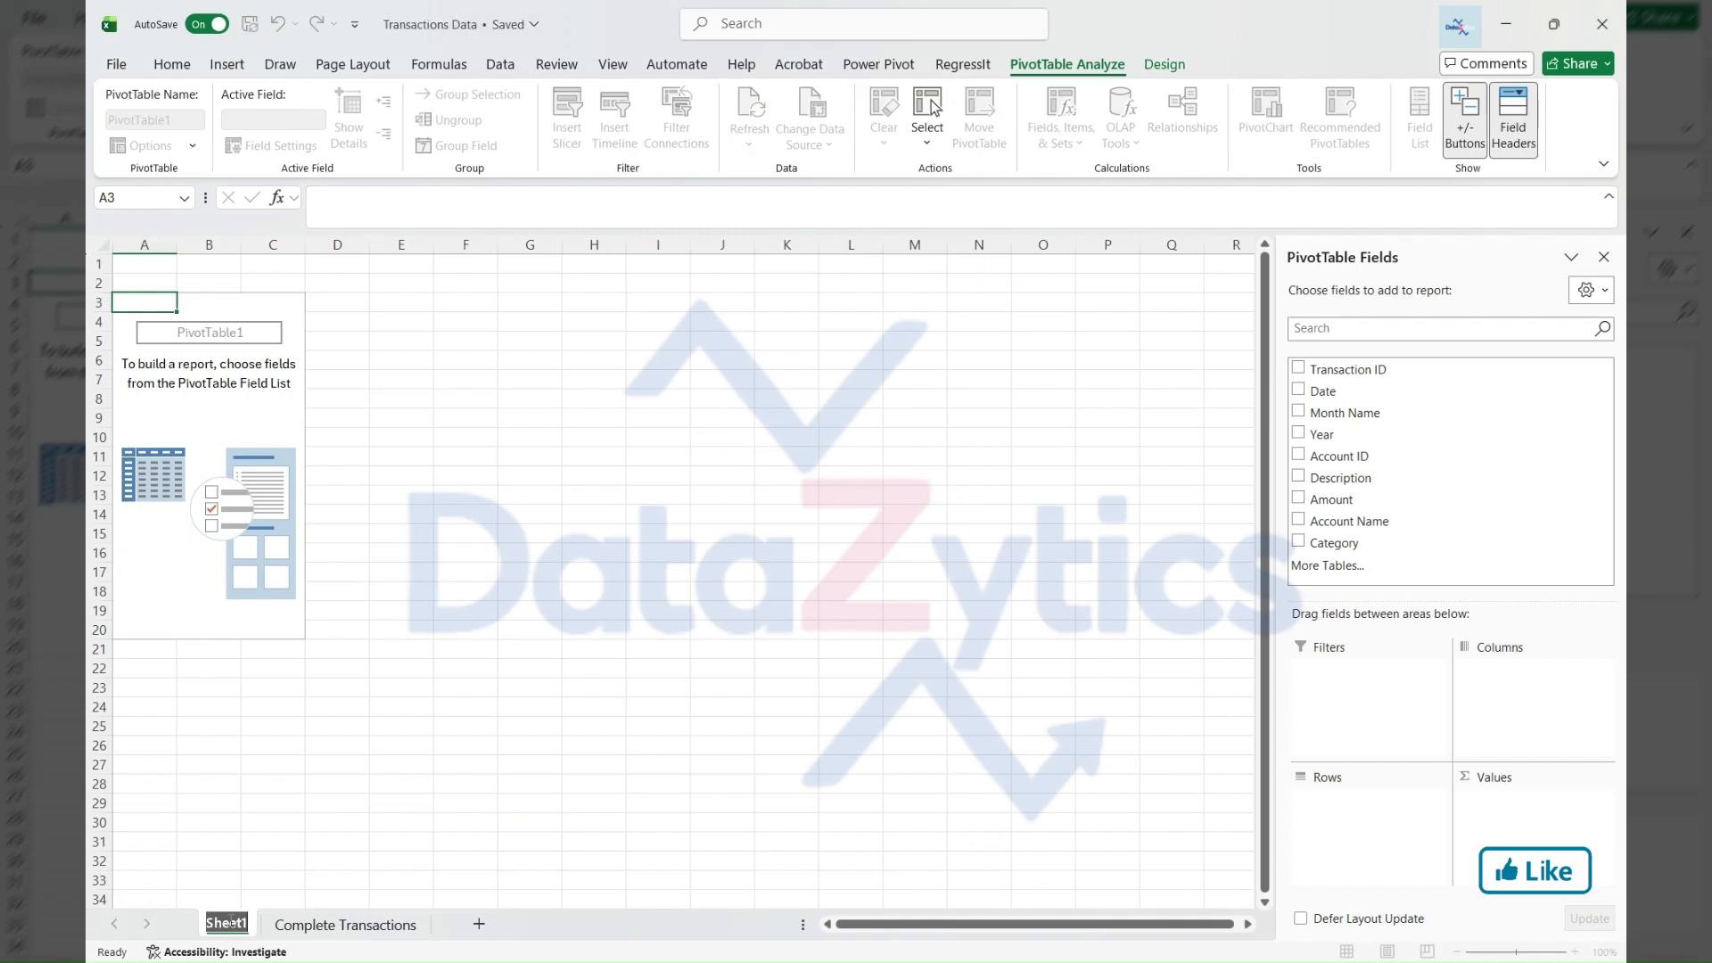
type("Summary Data")
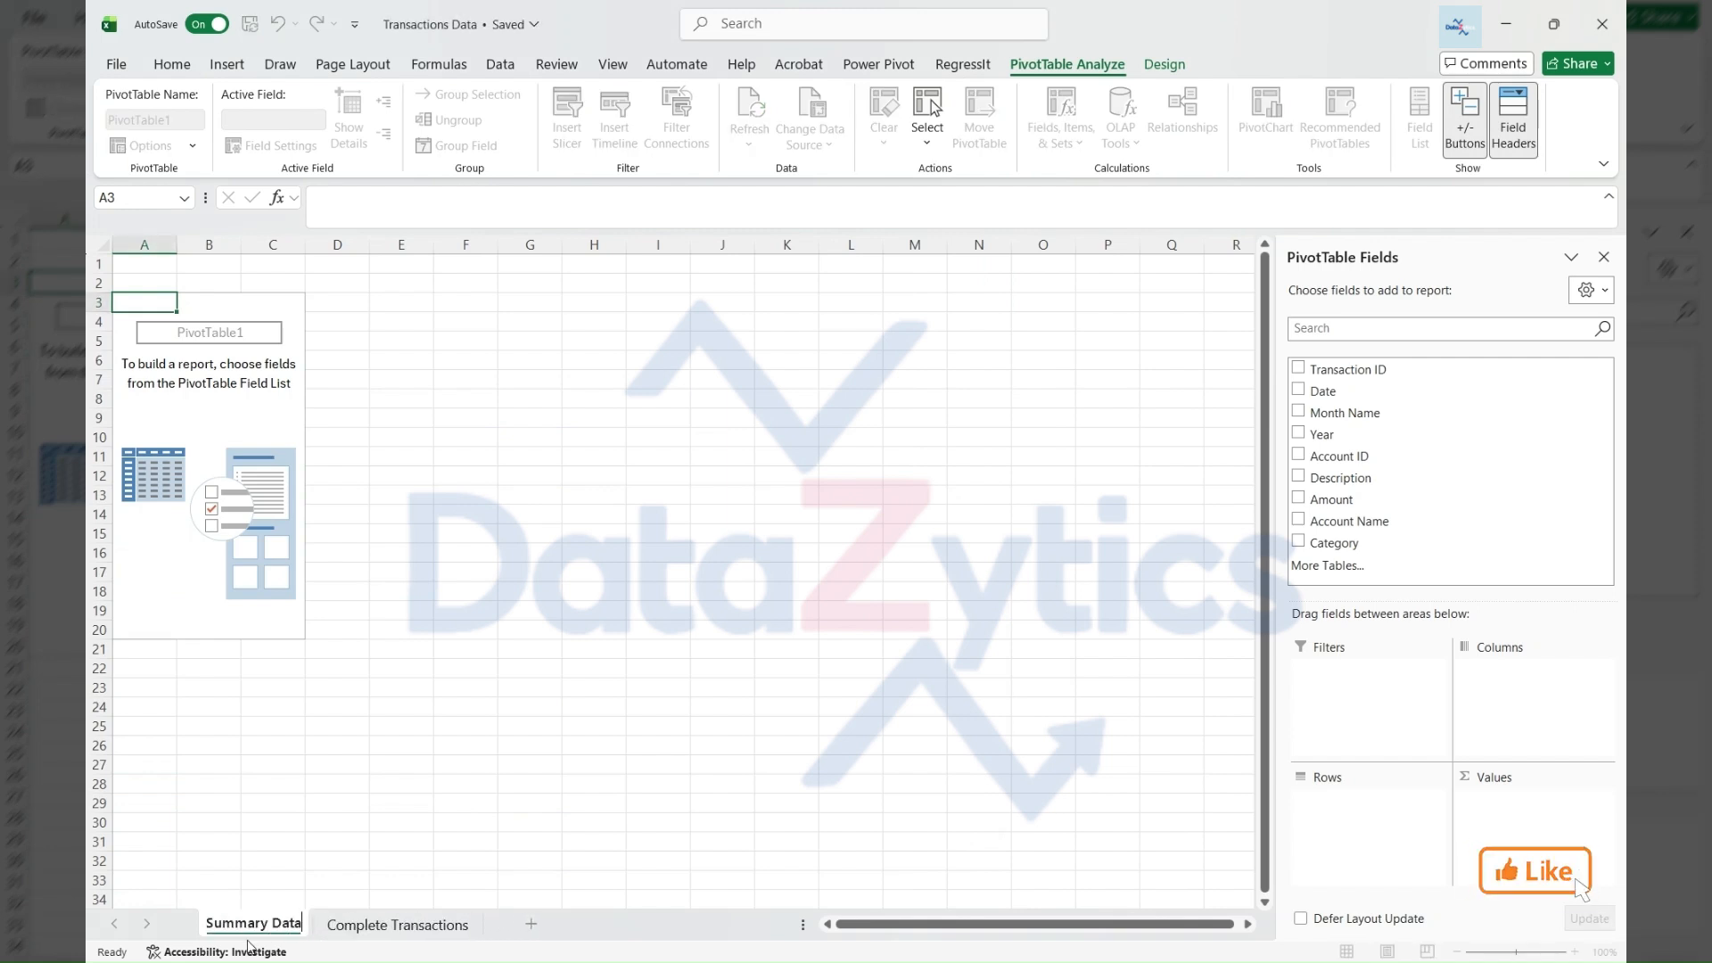
key("Return")
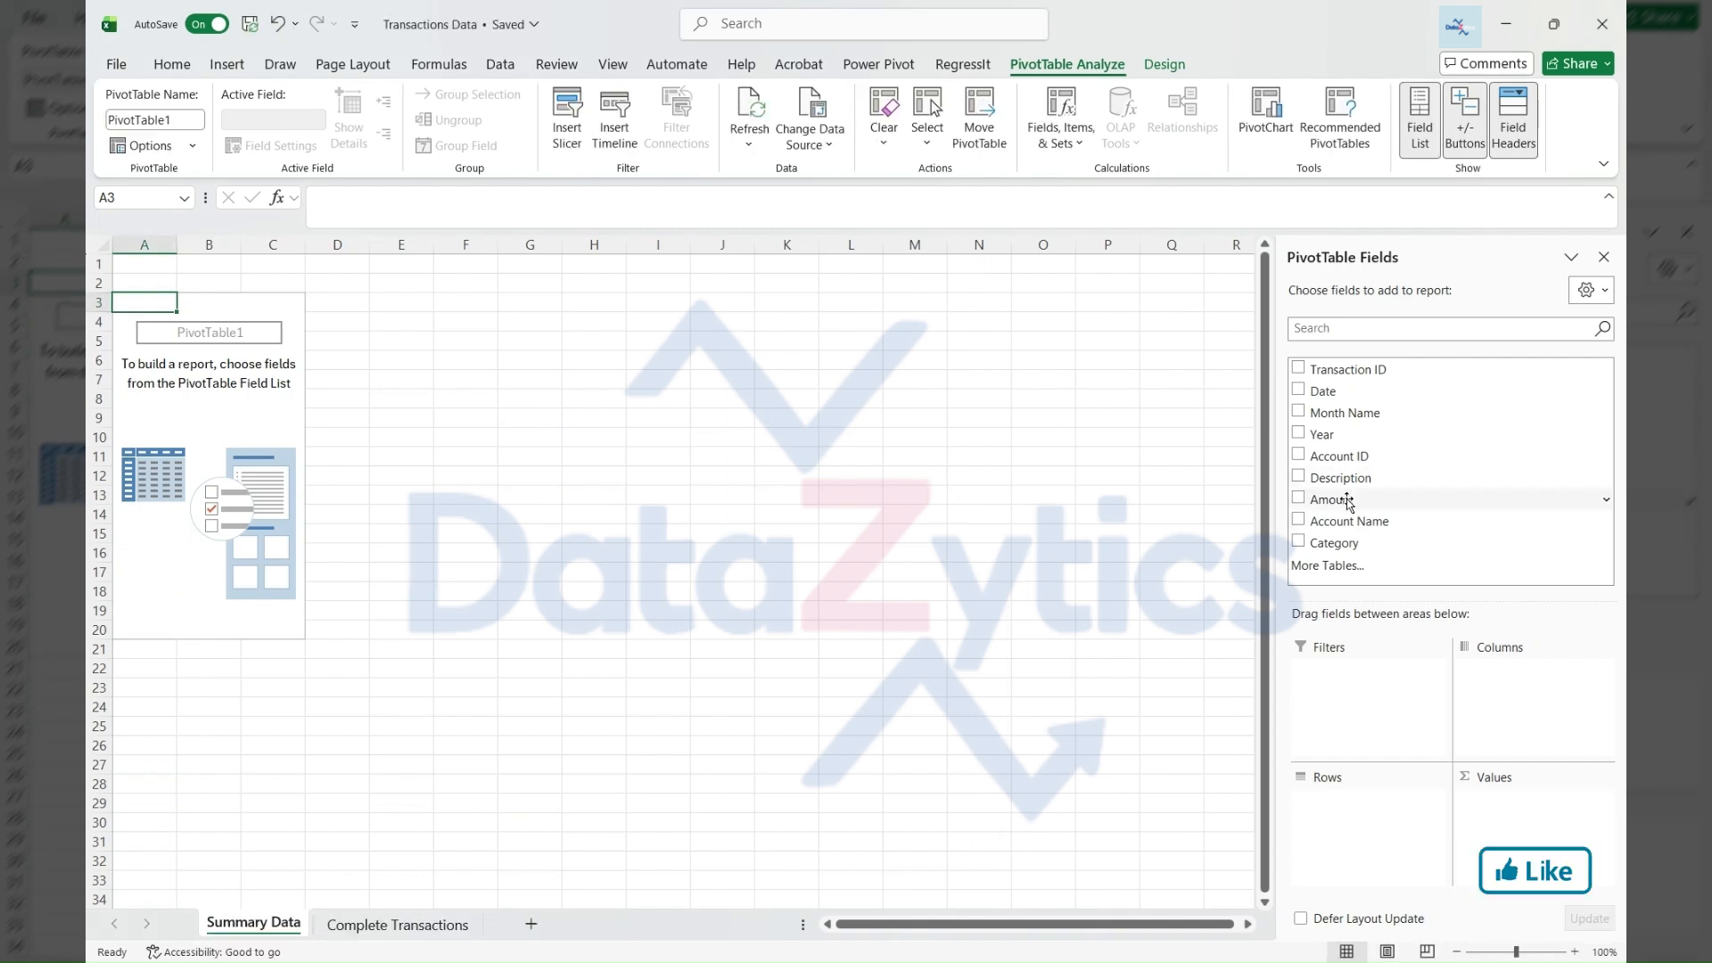
Add Account Name as rows and Amount as summed values to the PivotTable, and widen column A slightly
left_click(1298, 522)
left_click(1299, 500)
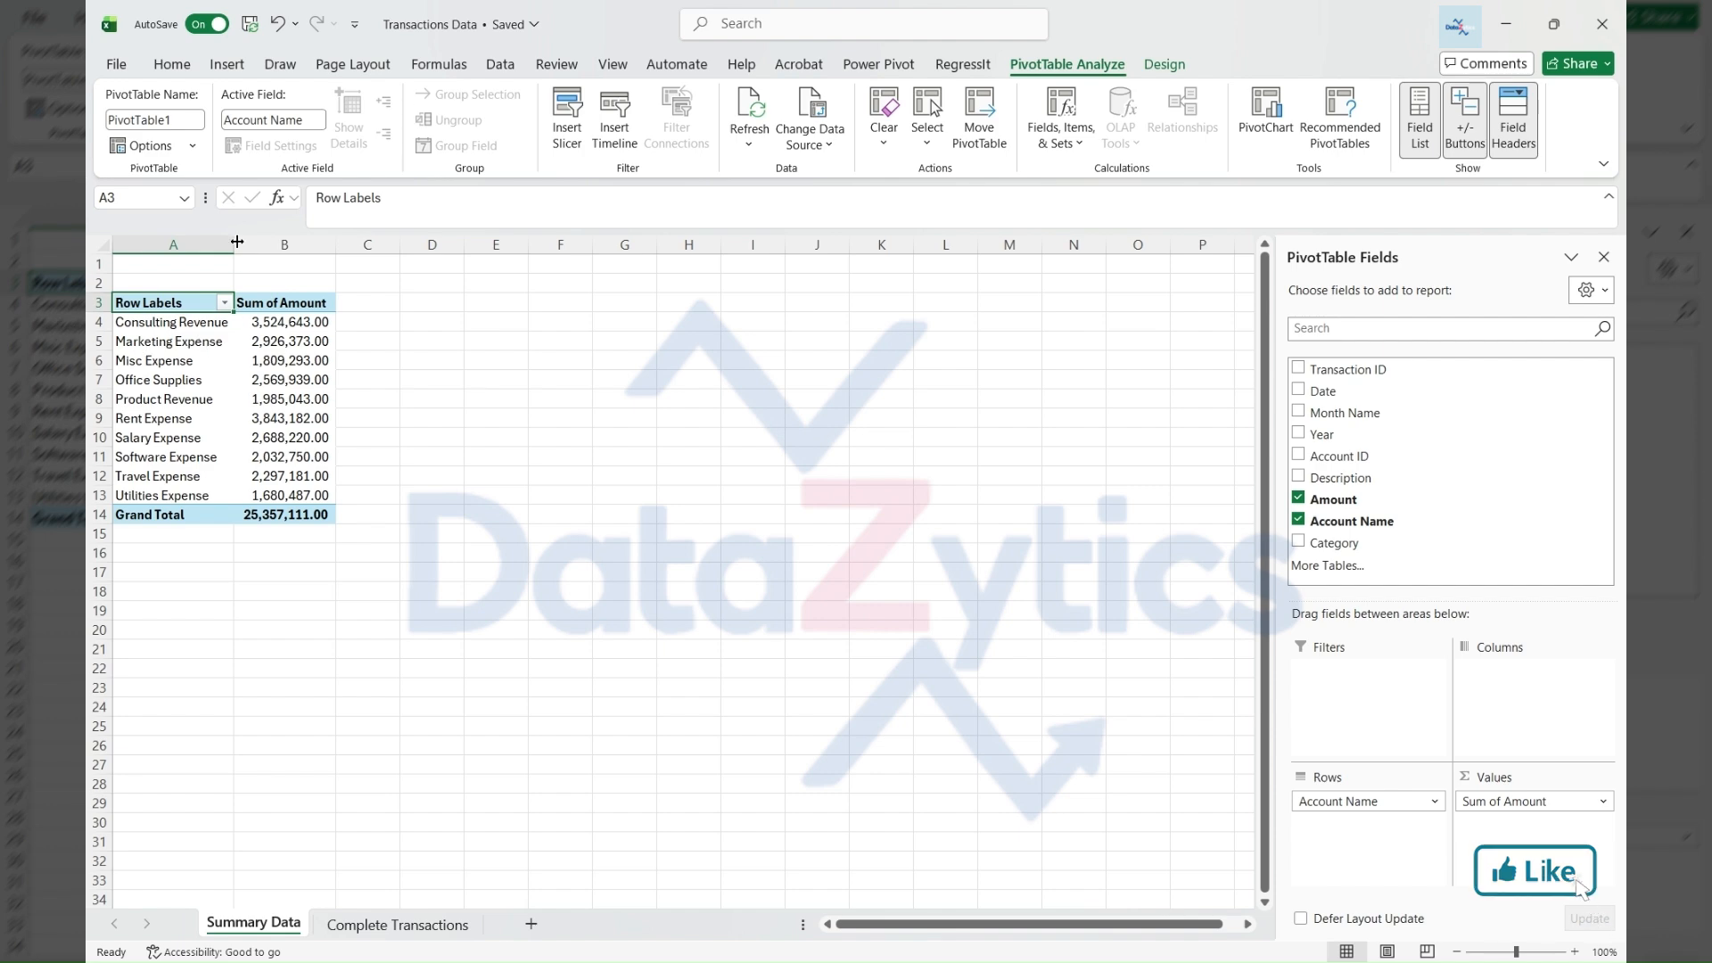
left_click_drag(234, 244, 252, 244)
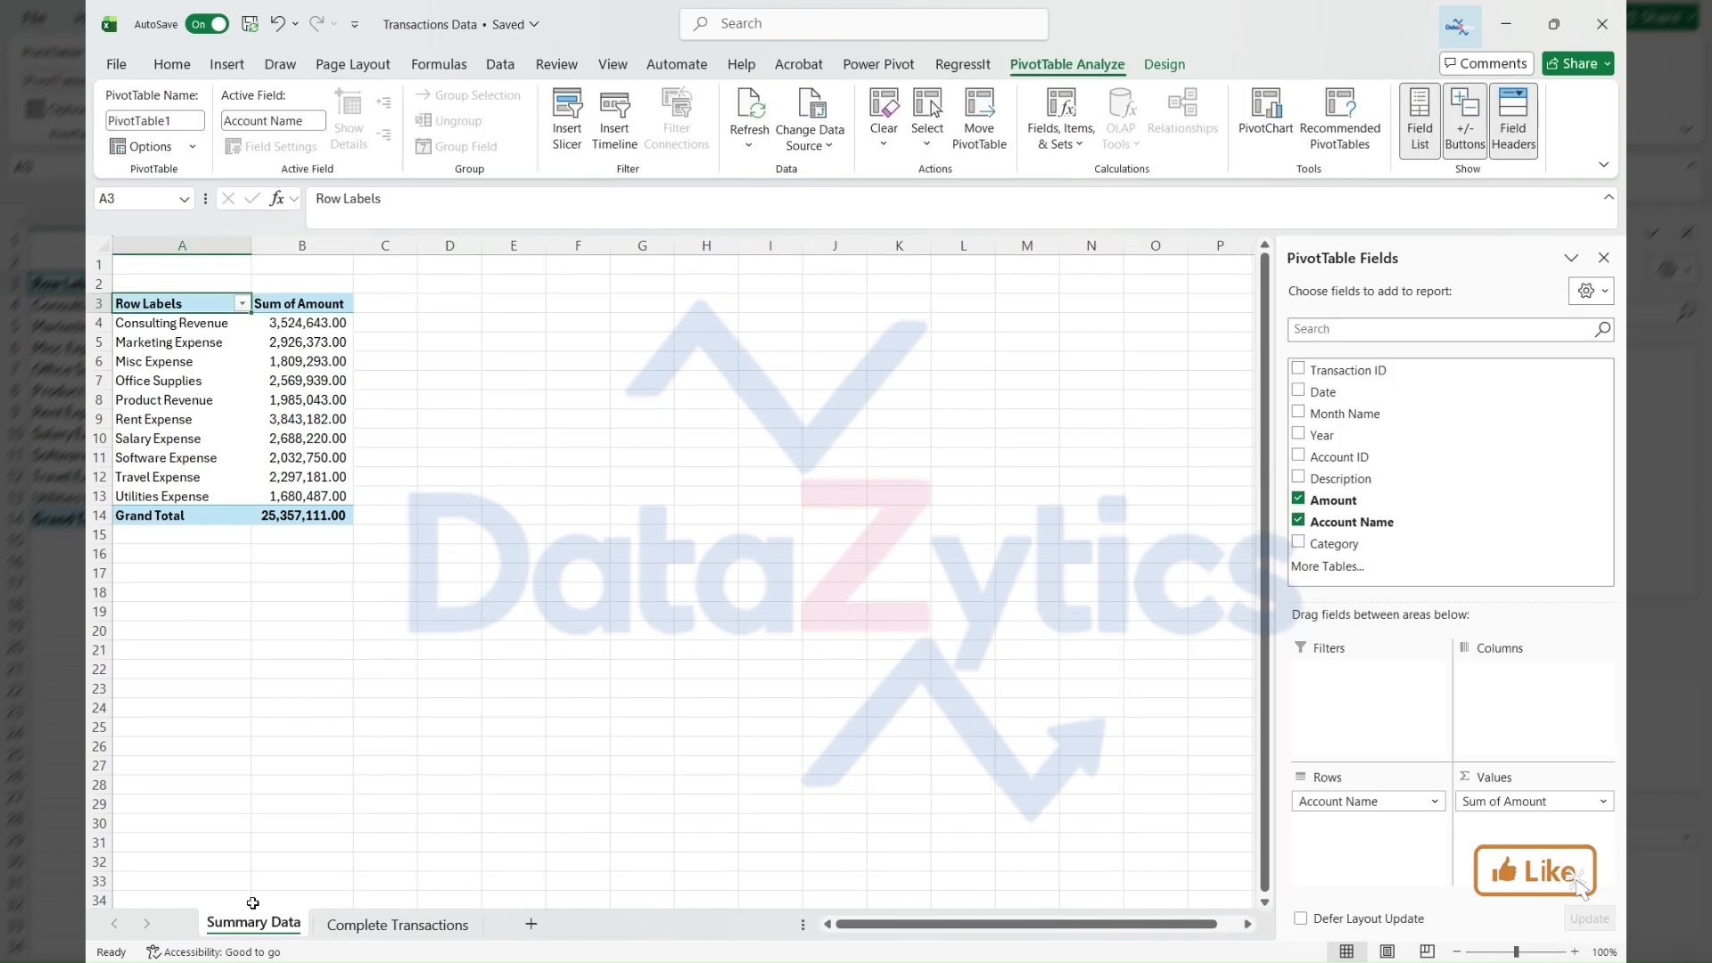
Create a second PivotTable from Complete_Transactions on the existing Summary Data sheet at cell D3
left_click(374, 926)
left_click(1039, 70)
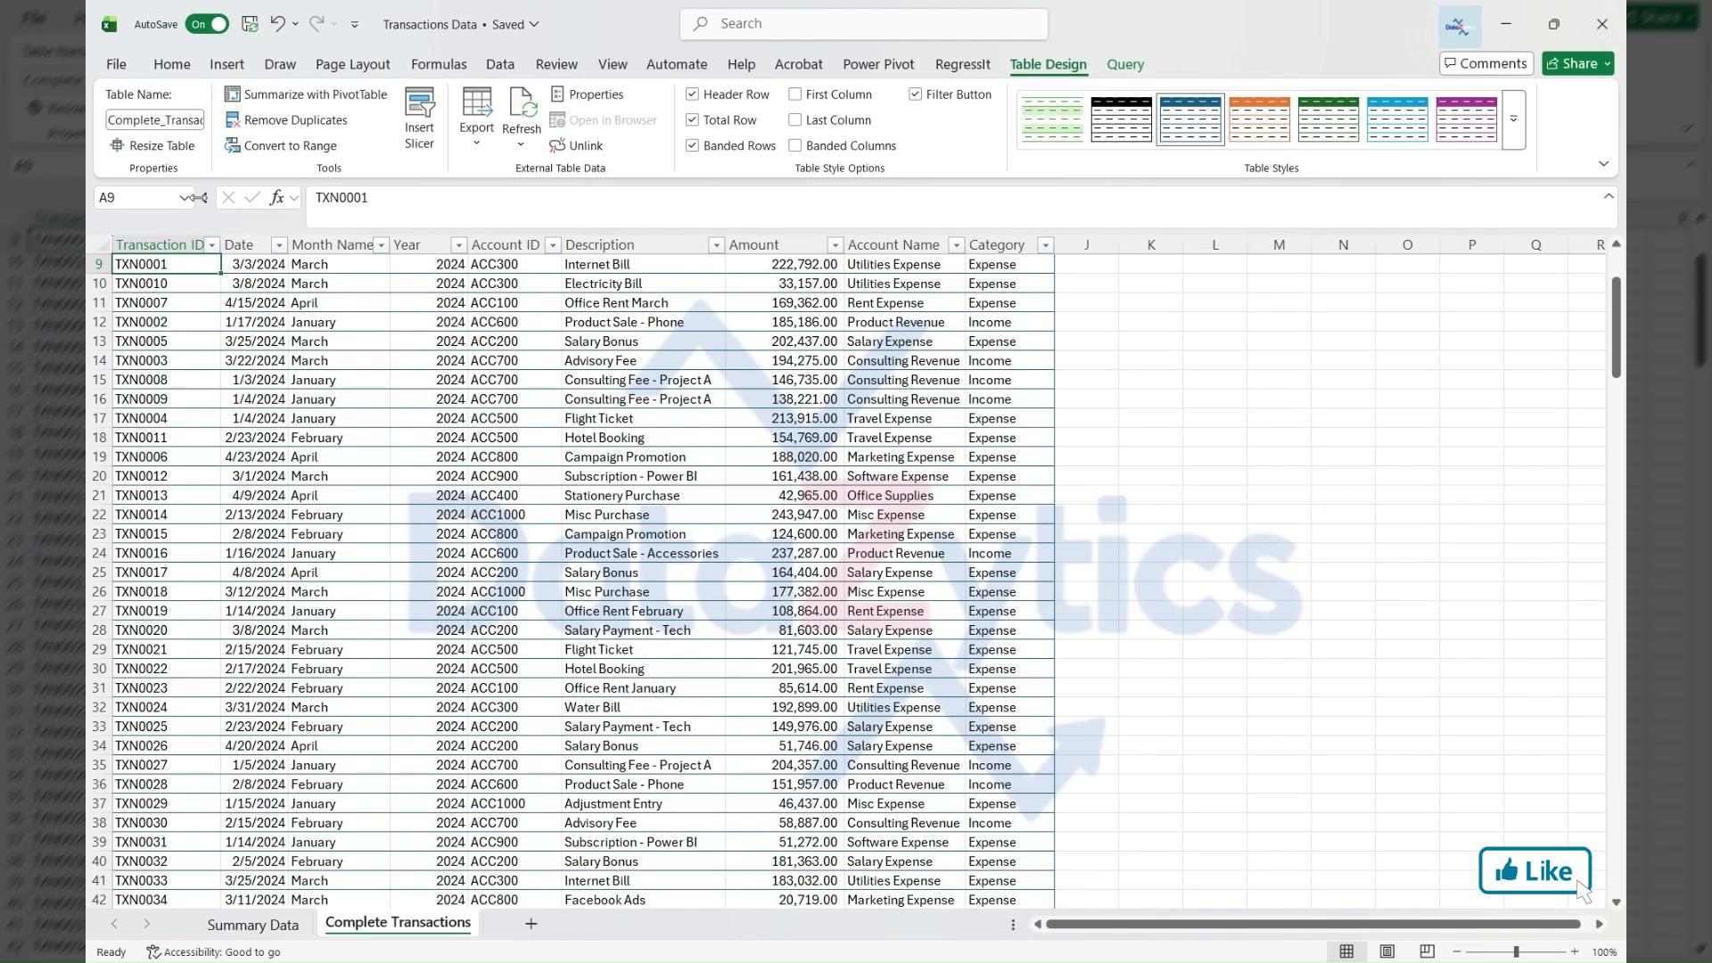
left_click(314, 94)
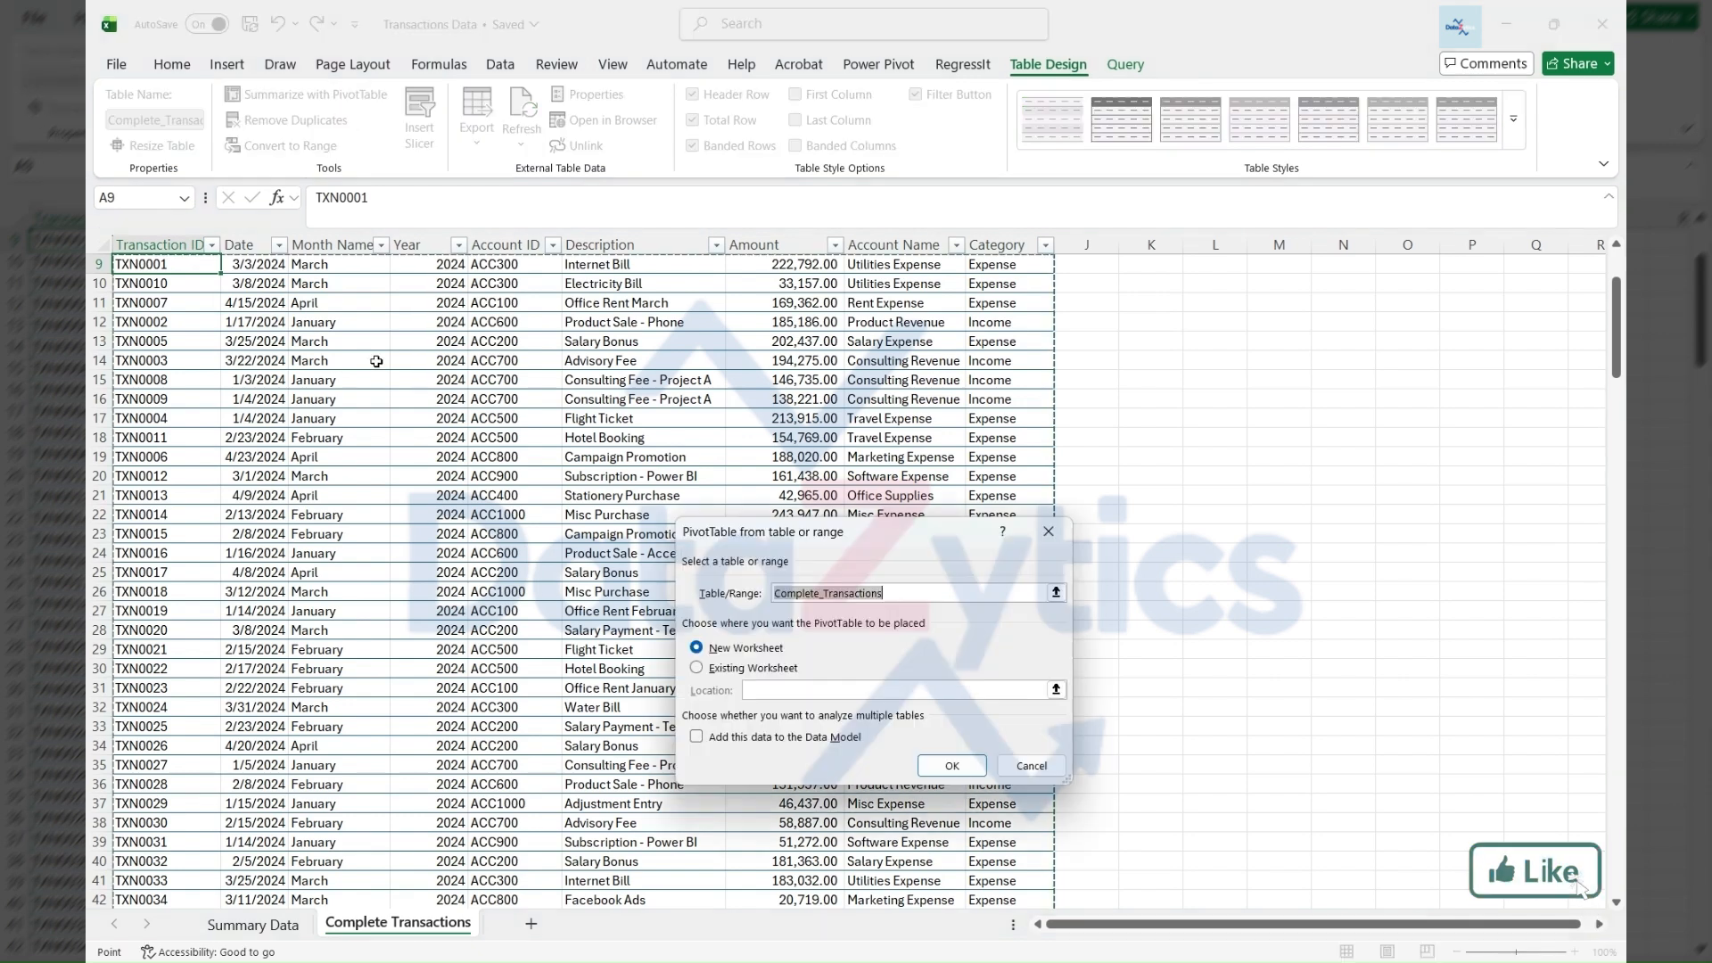
left_click(698, 669)
left_click(1058, 691)
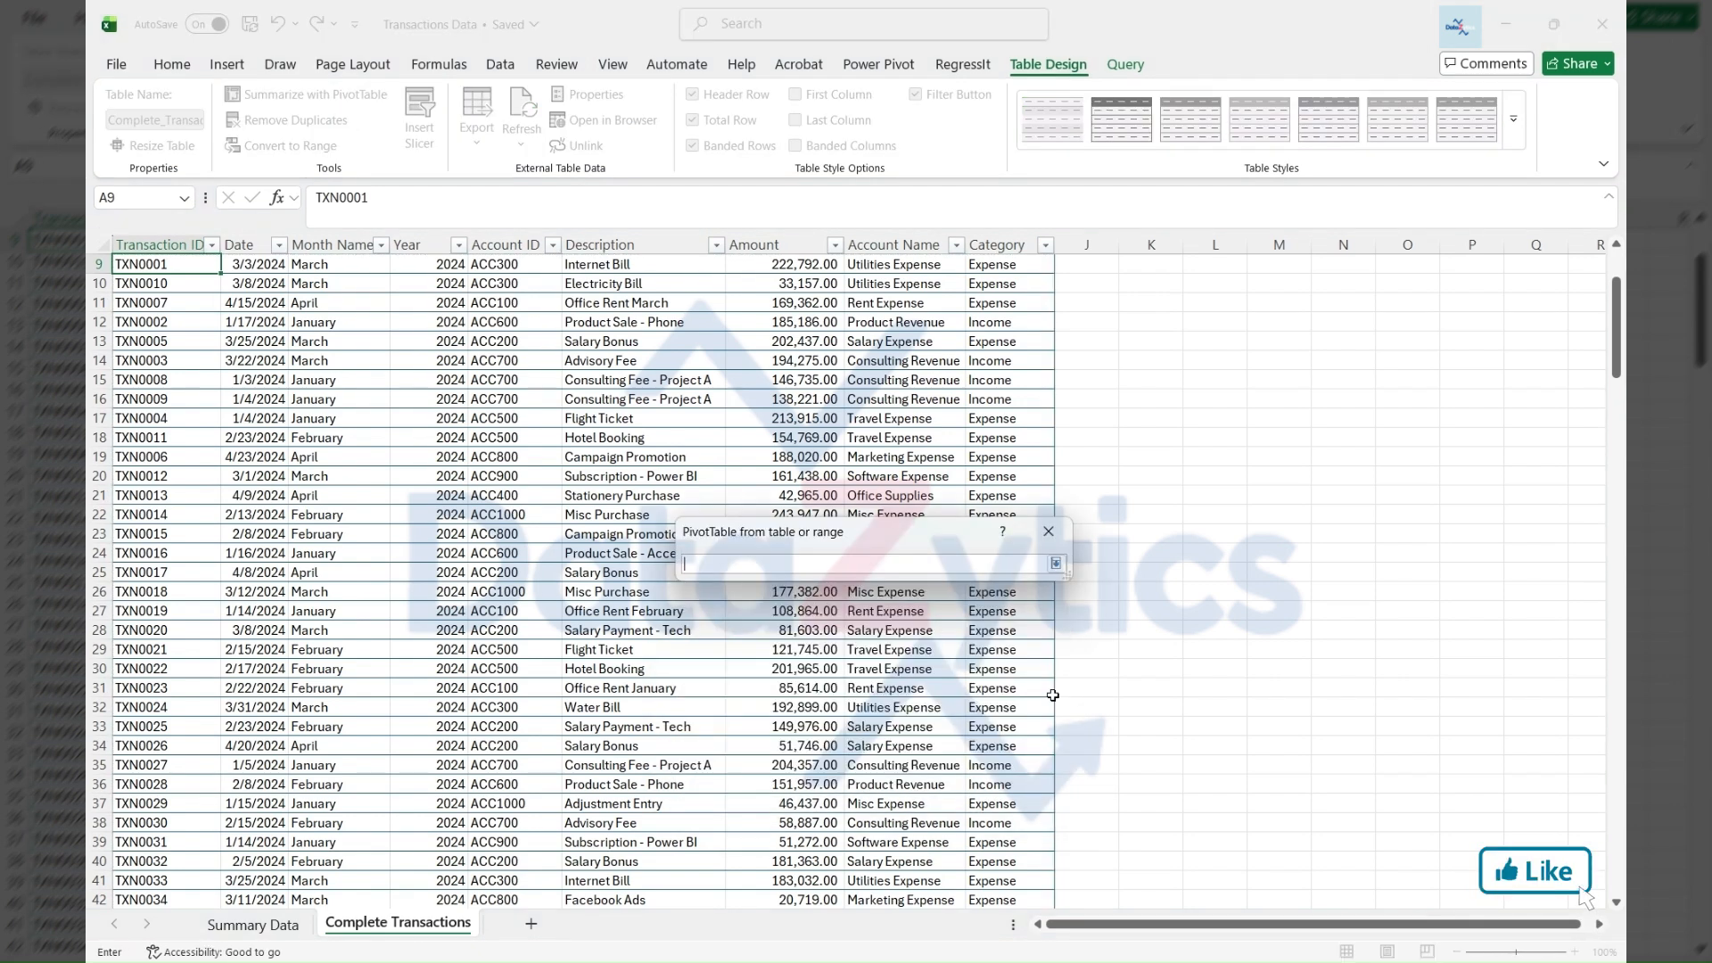
left_click(234, 922)
left_click(451, 303)
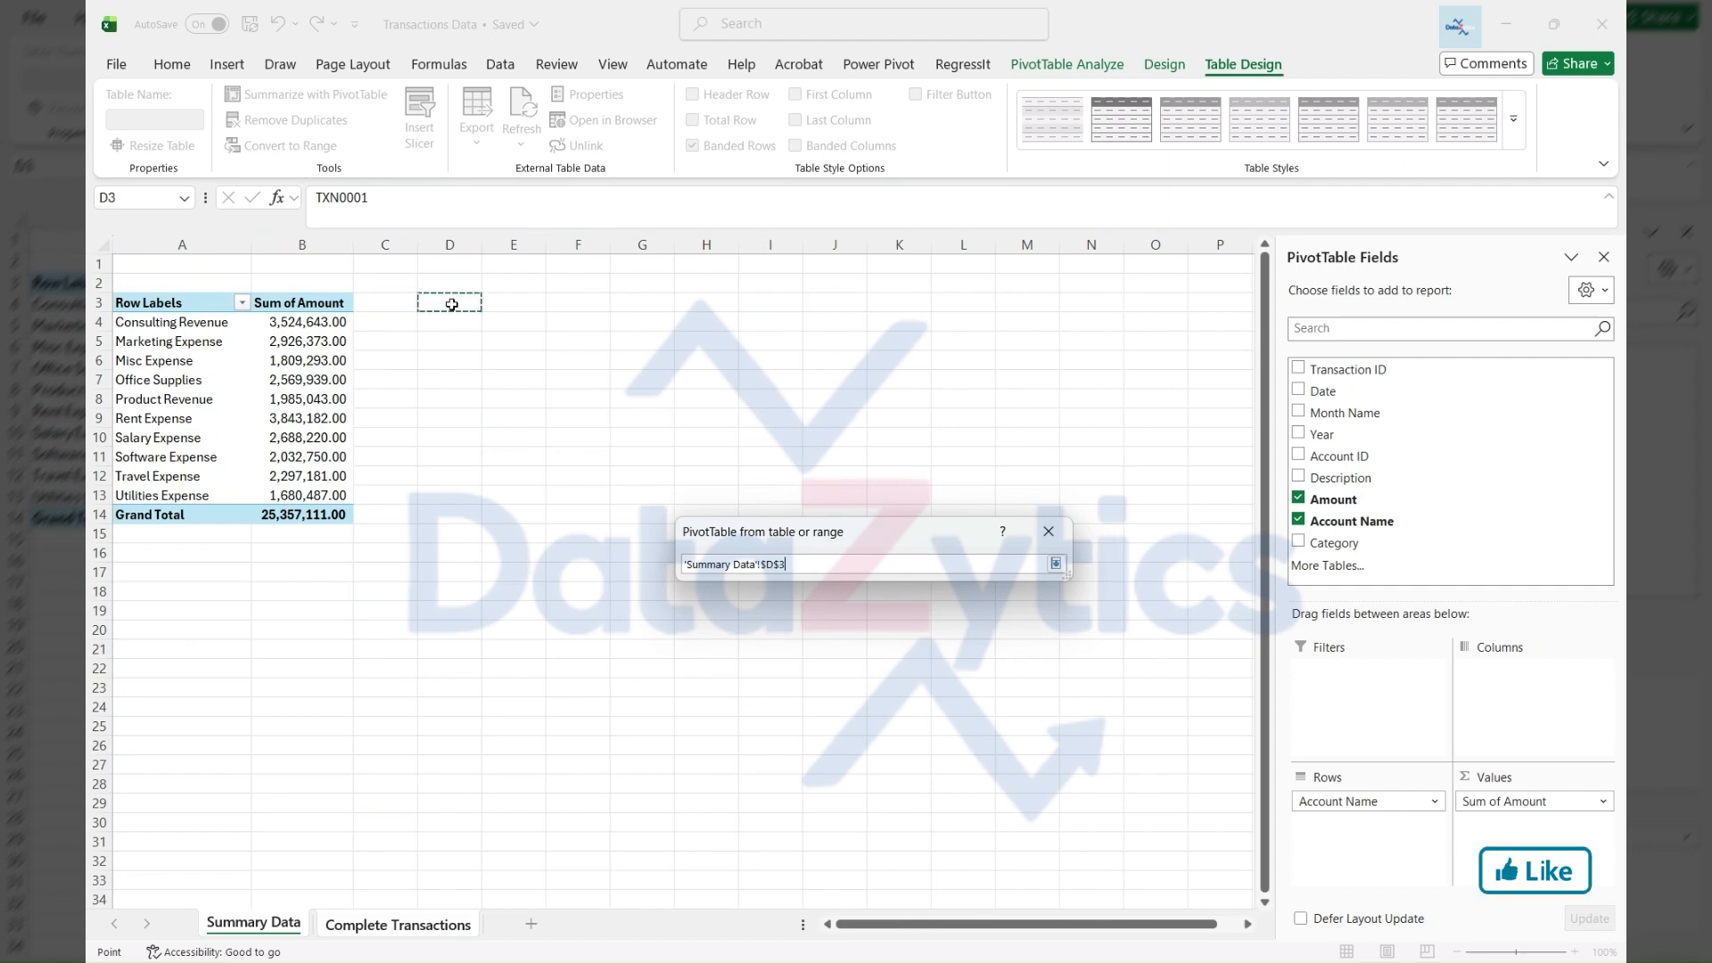
left_click(1056, 563)
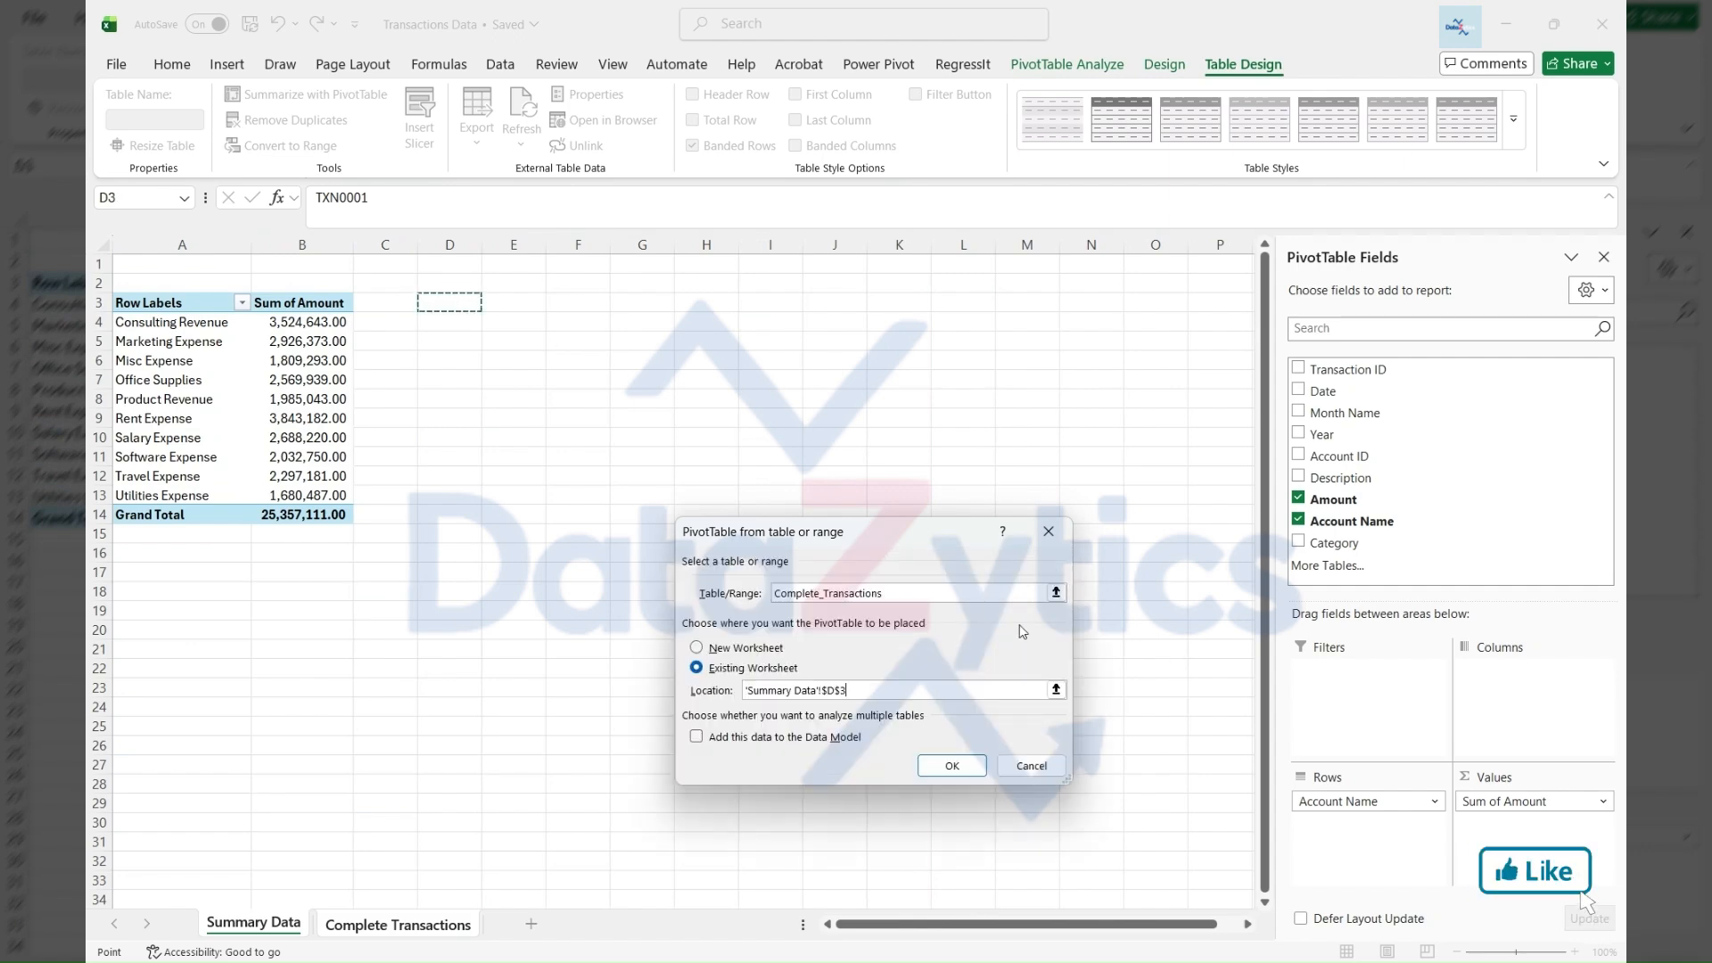
left_click(949, 773)
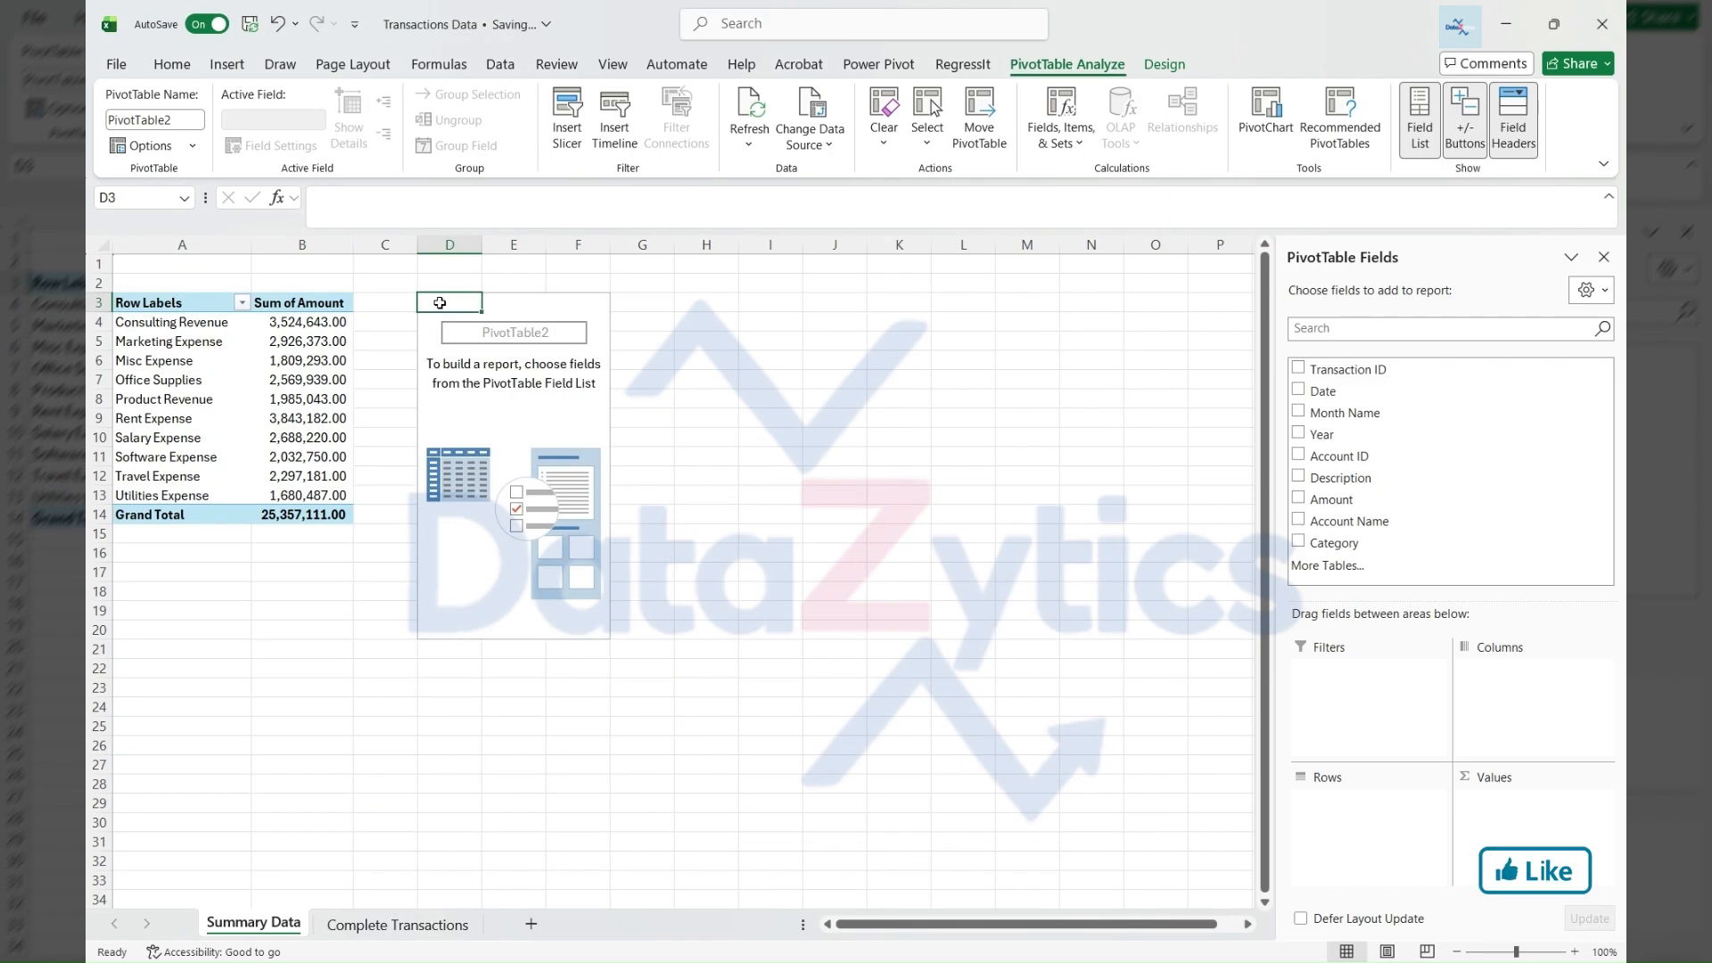
Add Category as rows and Amount as summed values to the second PivotTable
left_click(1320, 538)
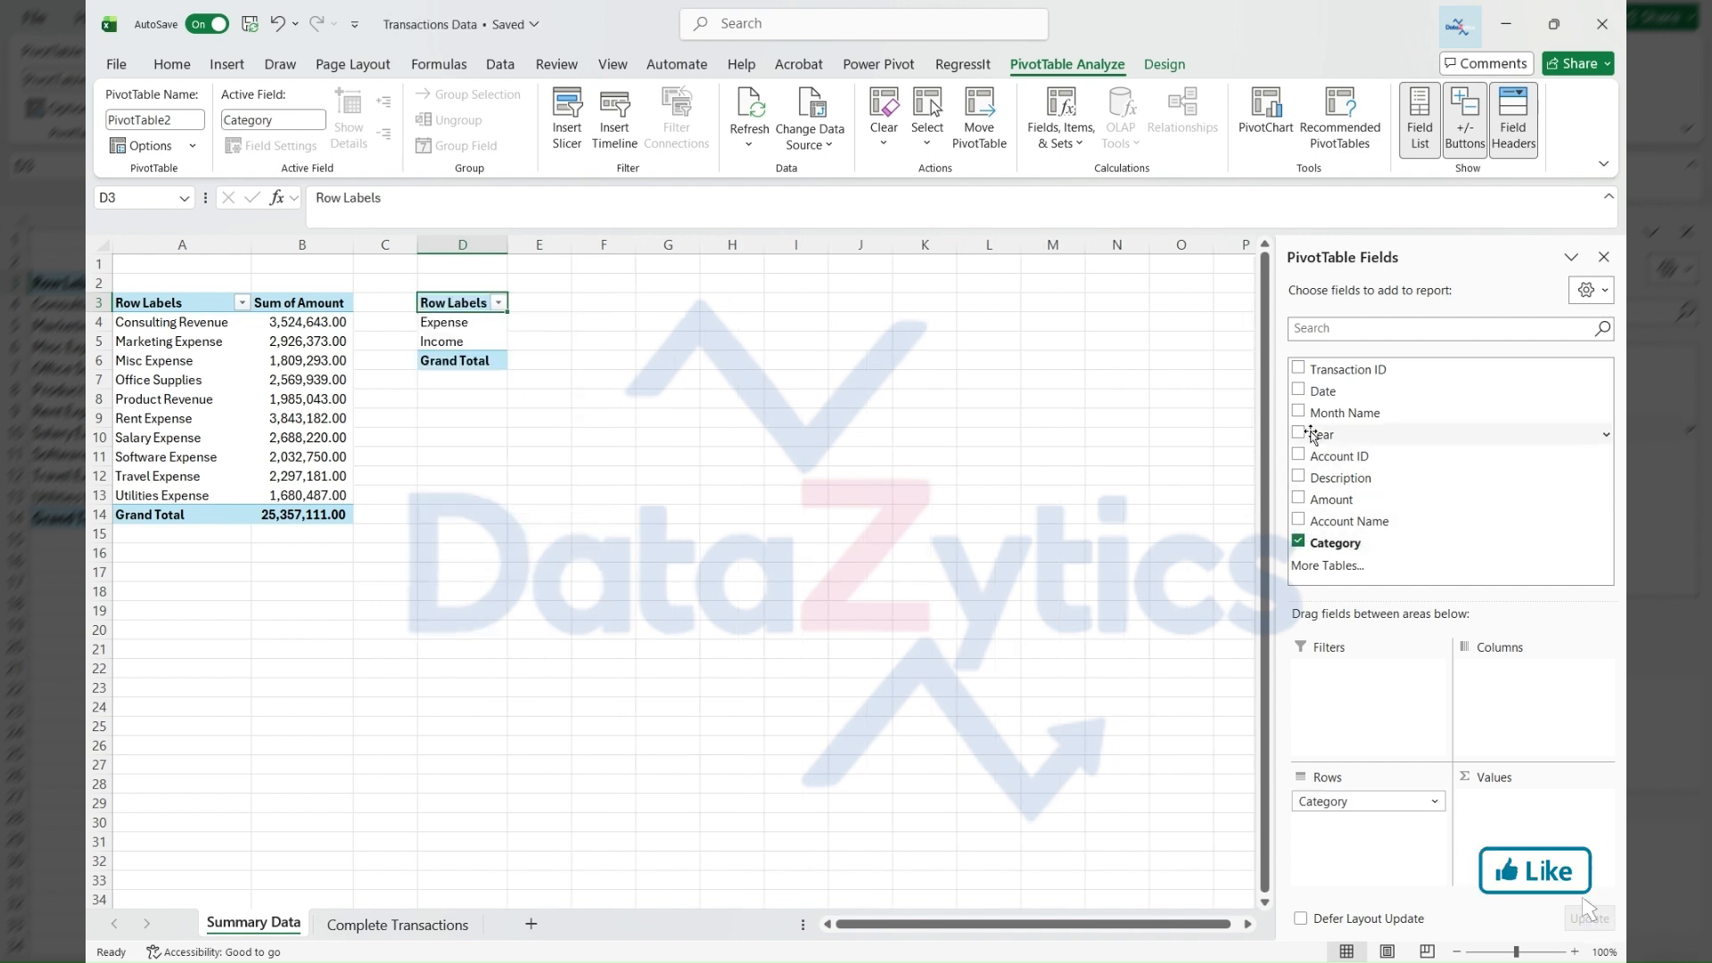
left_click(1299, 499)
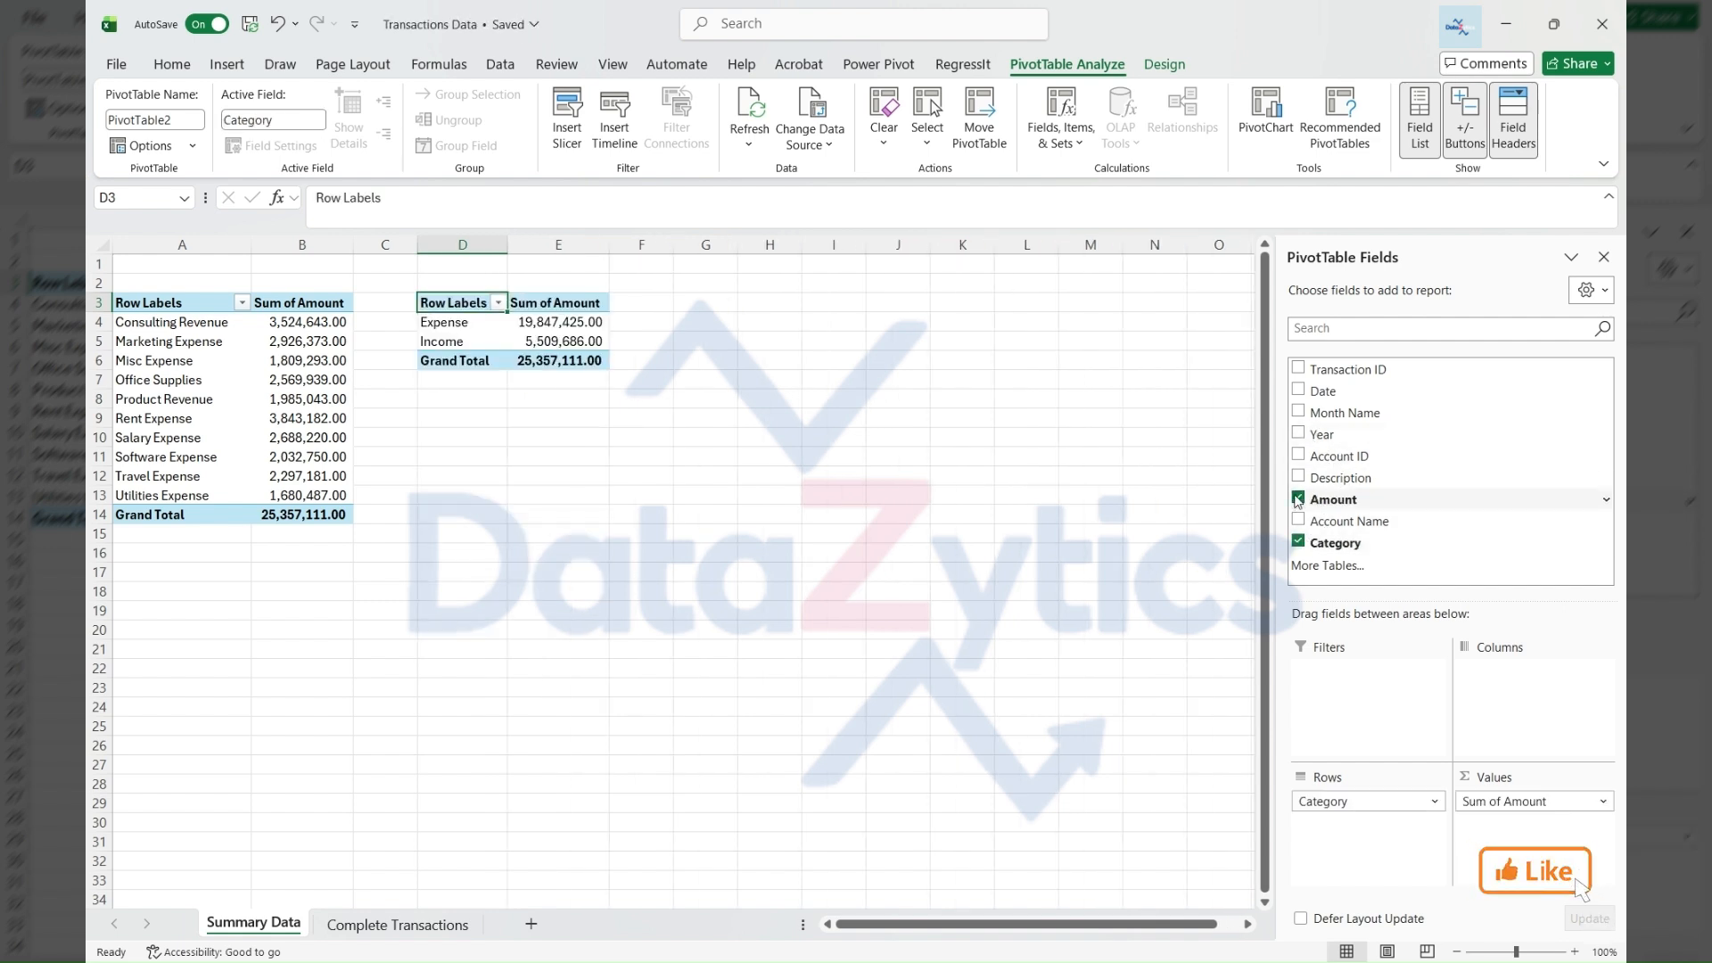
Rename the PivotTable headers to Account Name and Total Amount in the first table, and Category and Total Amount in the second
left_click(178, 302)
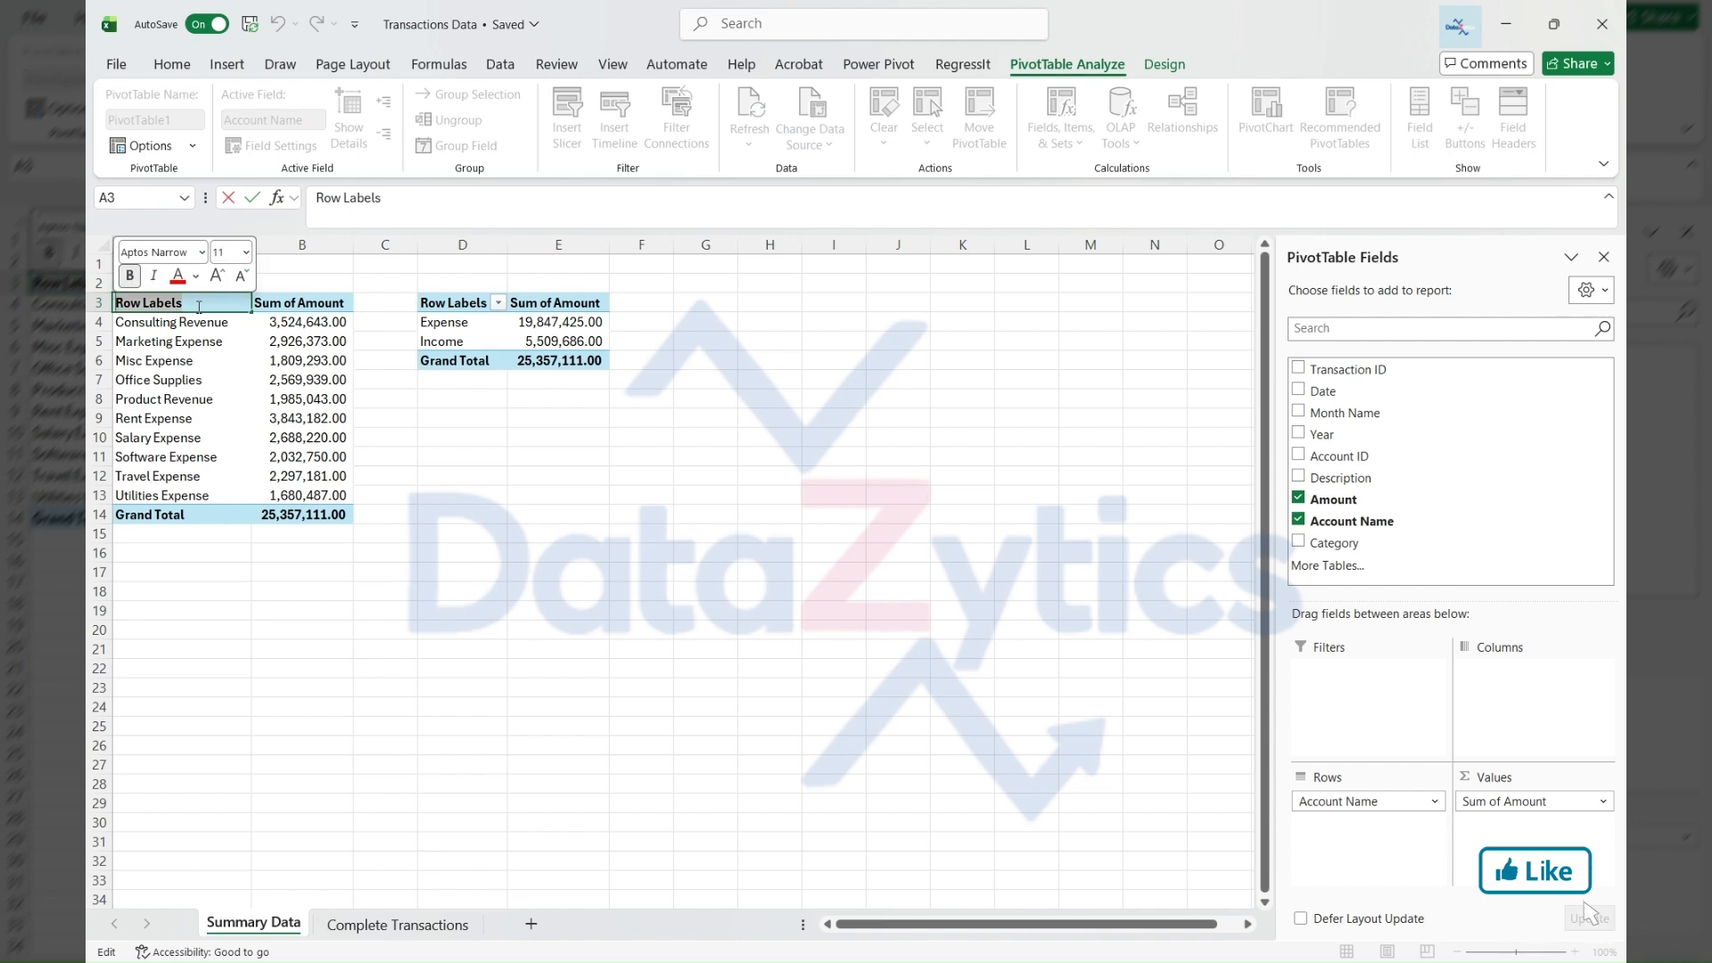
left_click(291, 301)
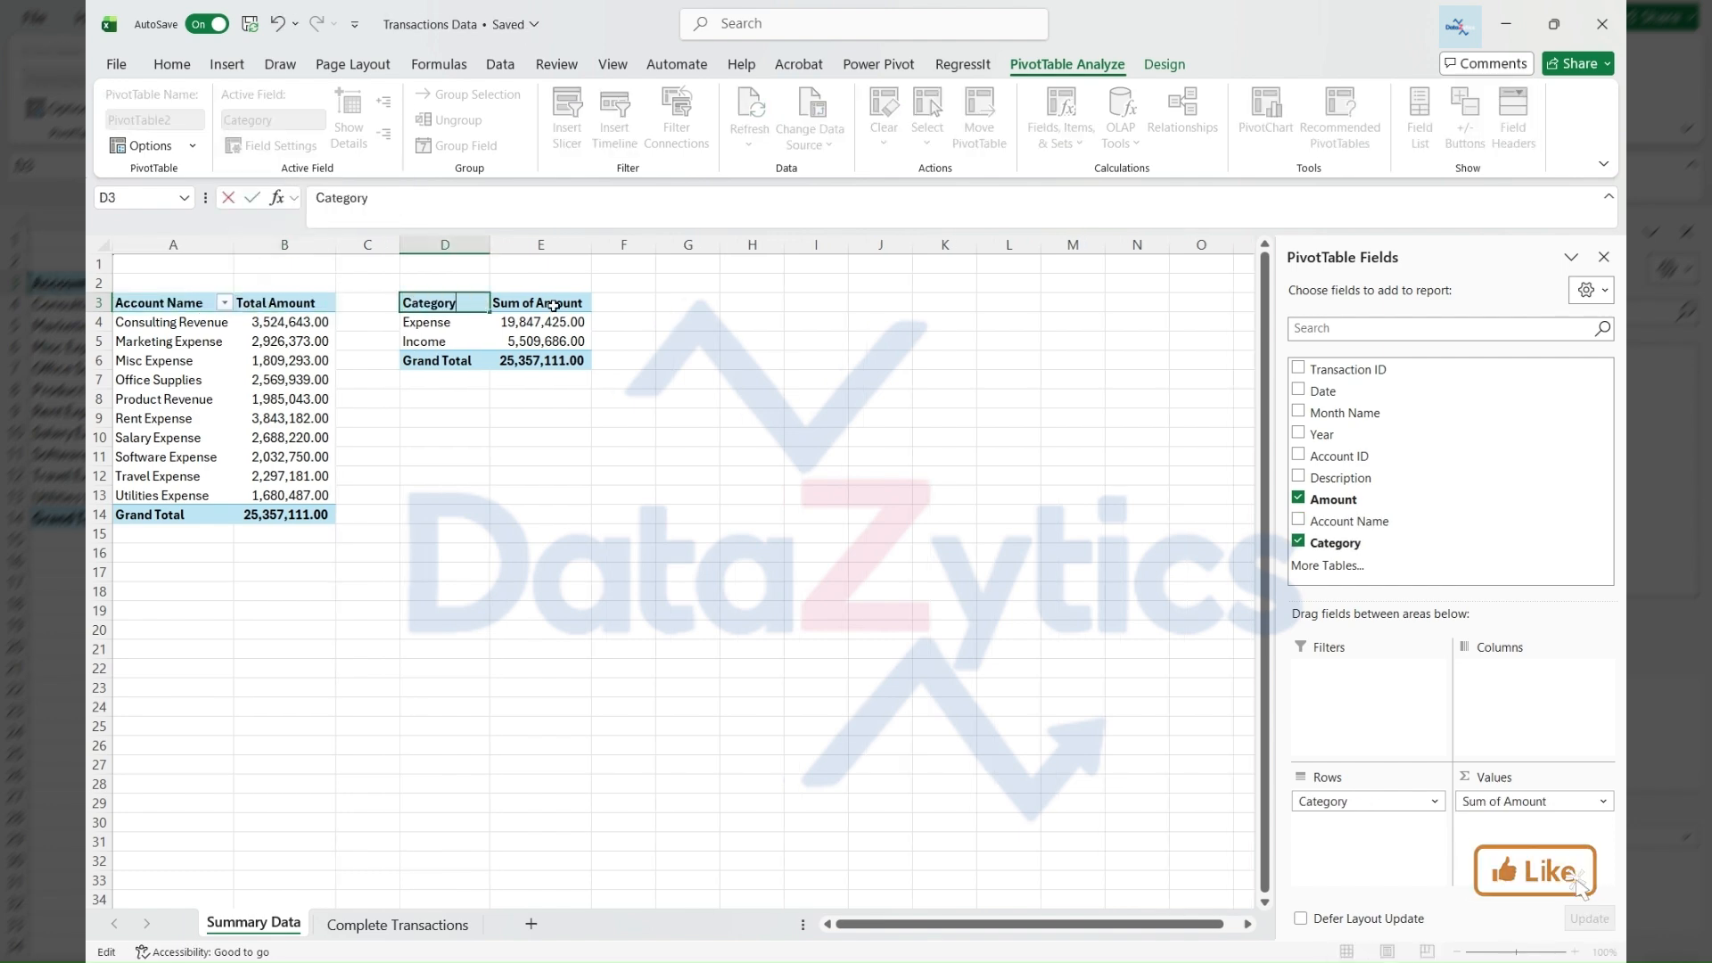
type("Total Amount")
Apply a Medium PivotTable style with a dark blue header row to both PivotTables
left_click(172, 305)
left_click(1165, 64)
left_click(1093, 156)
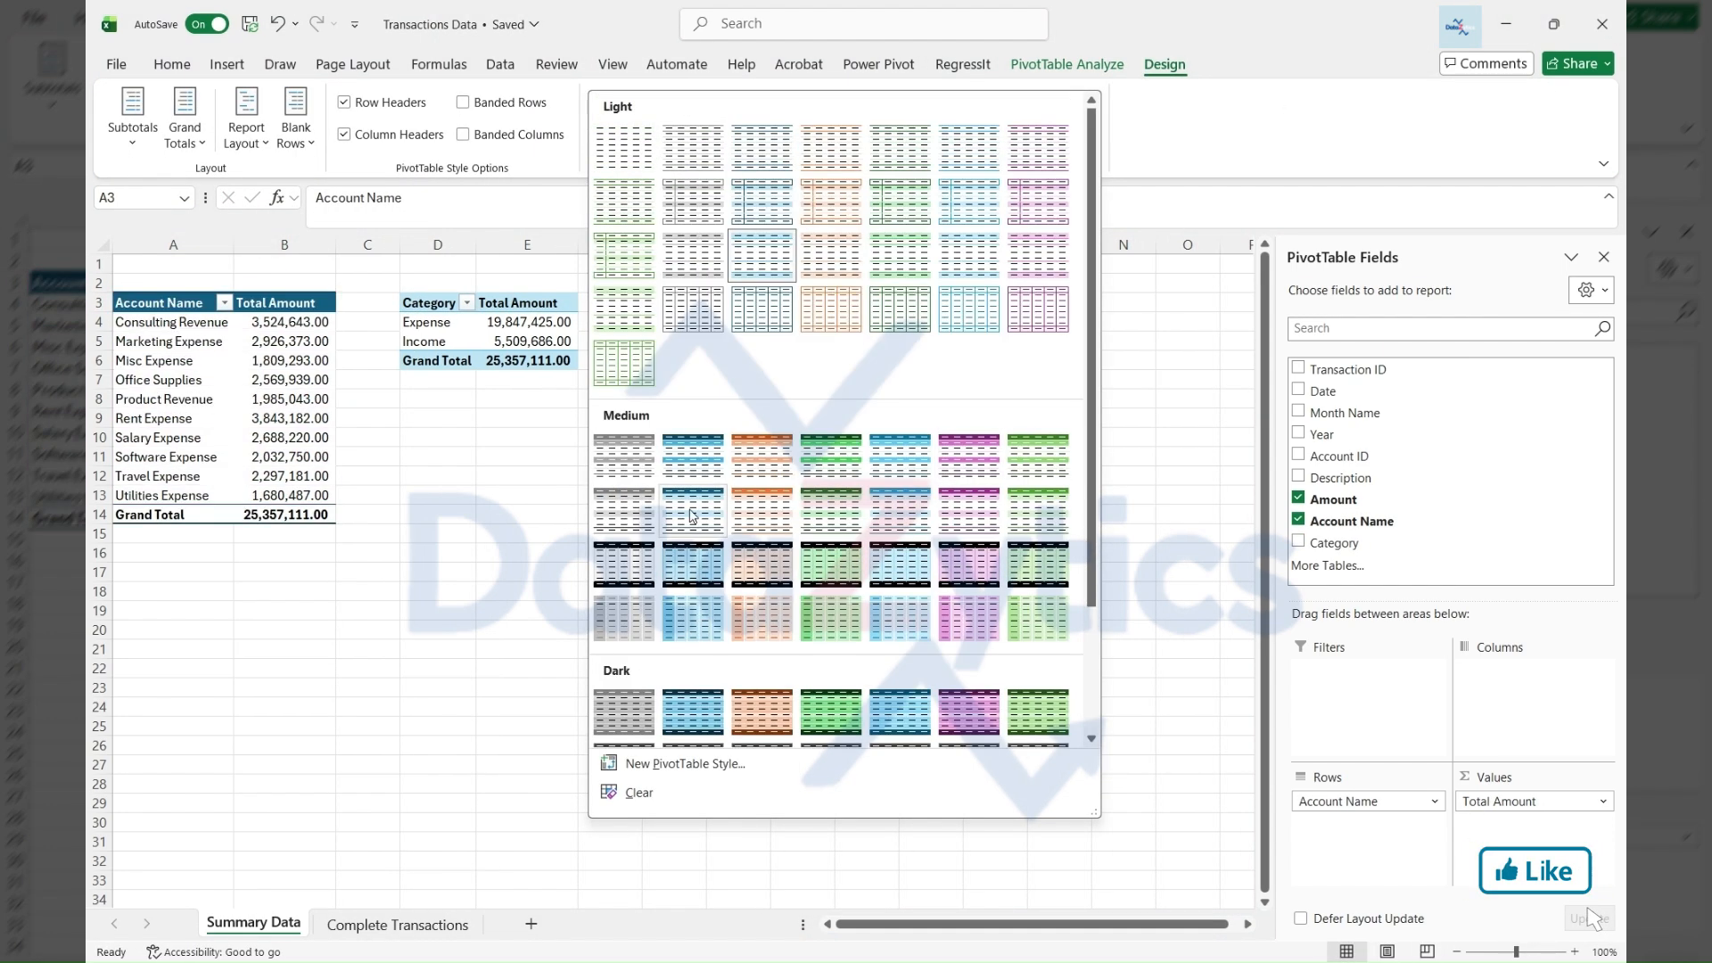
left_click(693, 515)
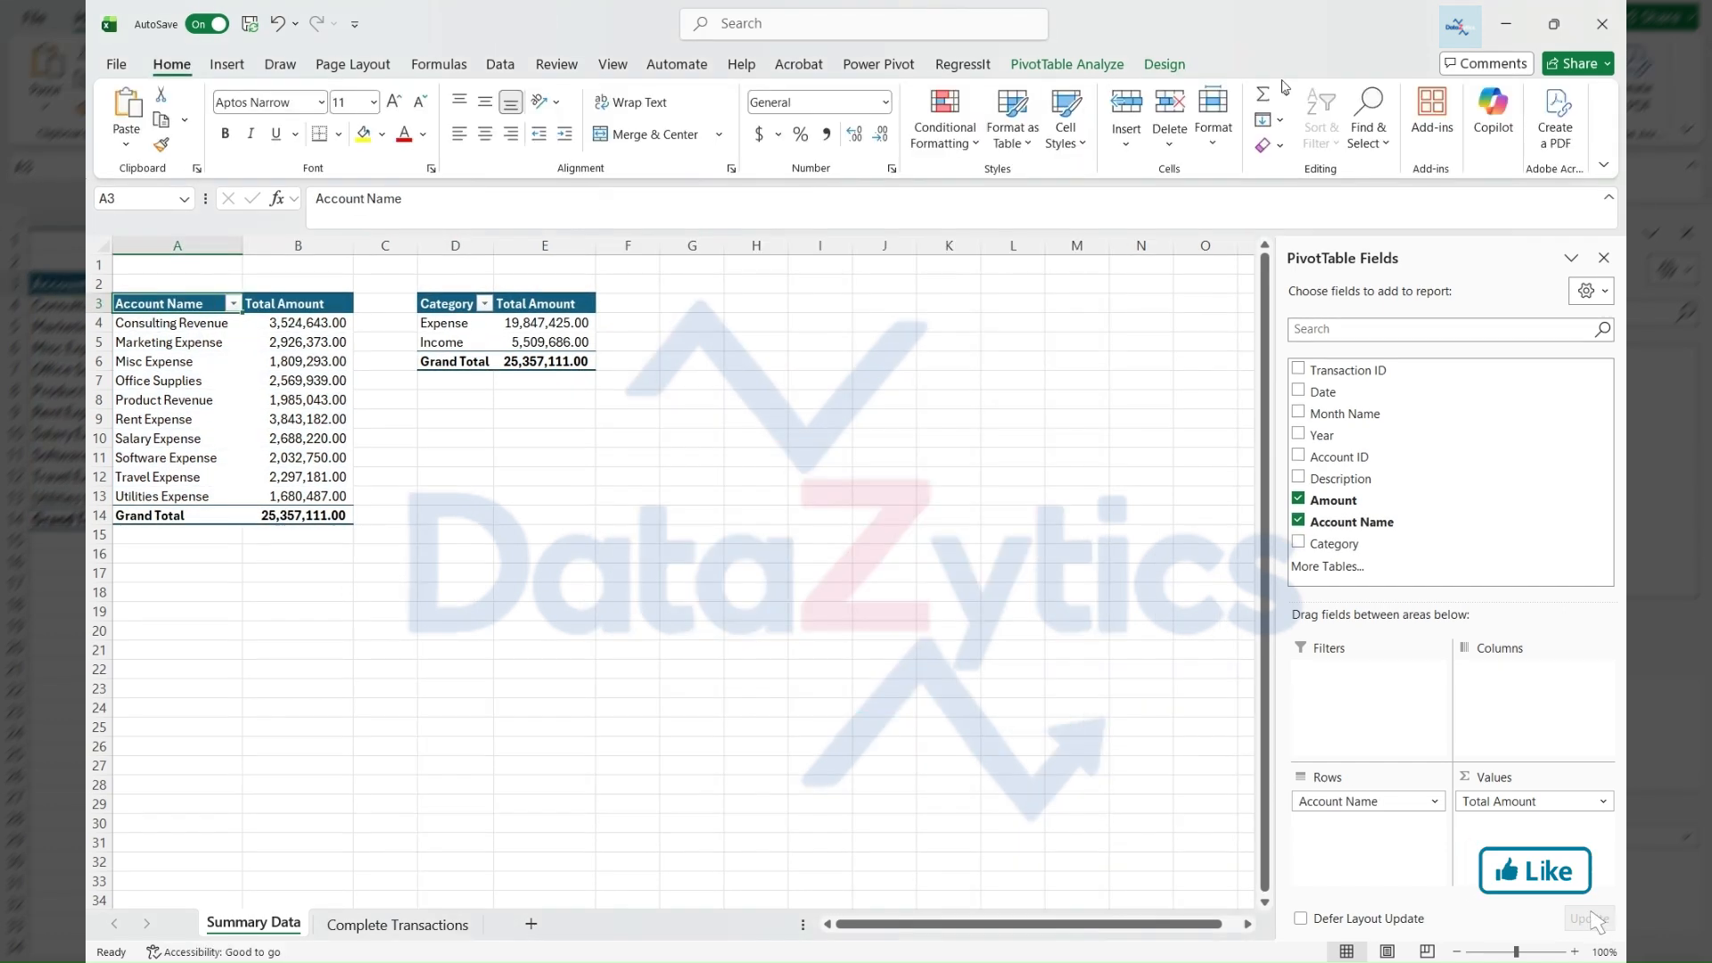
Insert Month Name and Year slicers for the Account Name PivotTable
left_click(1067, 64)
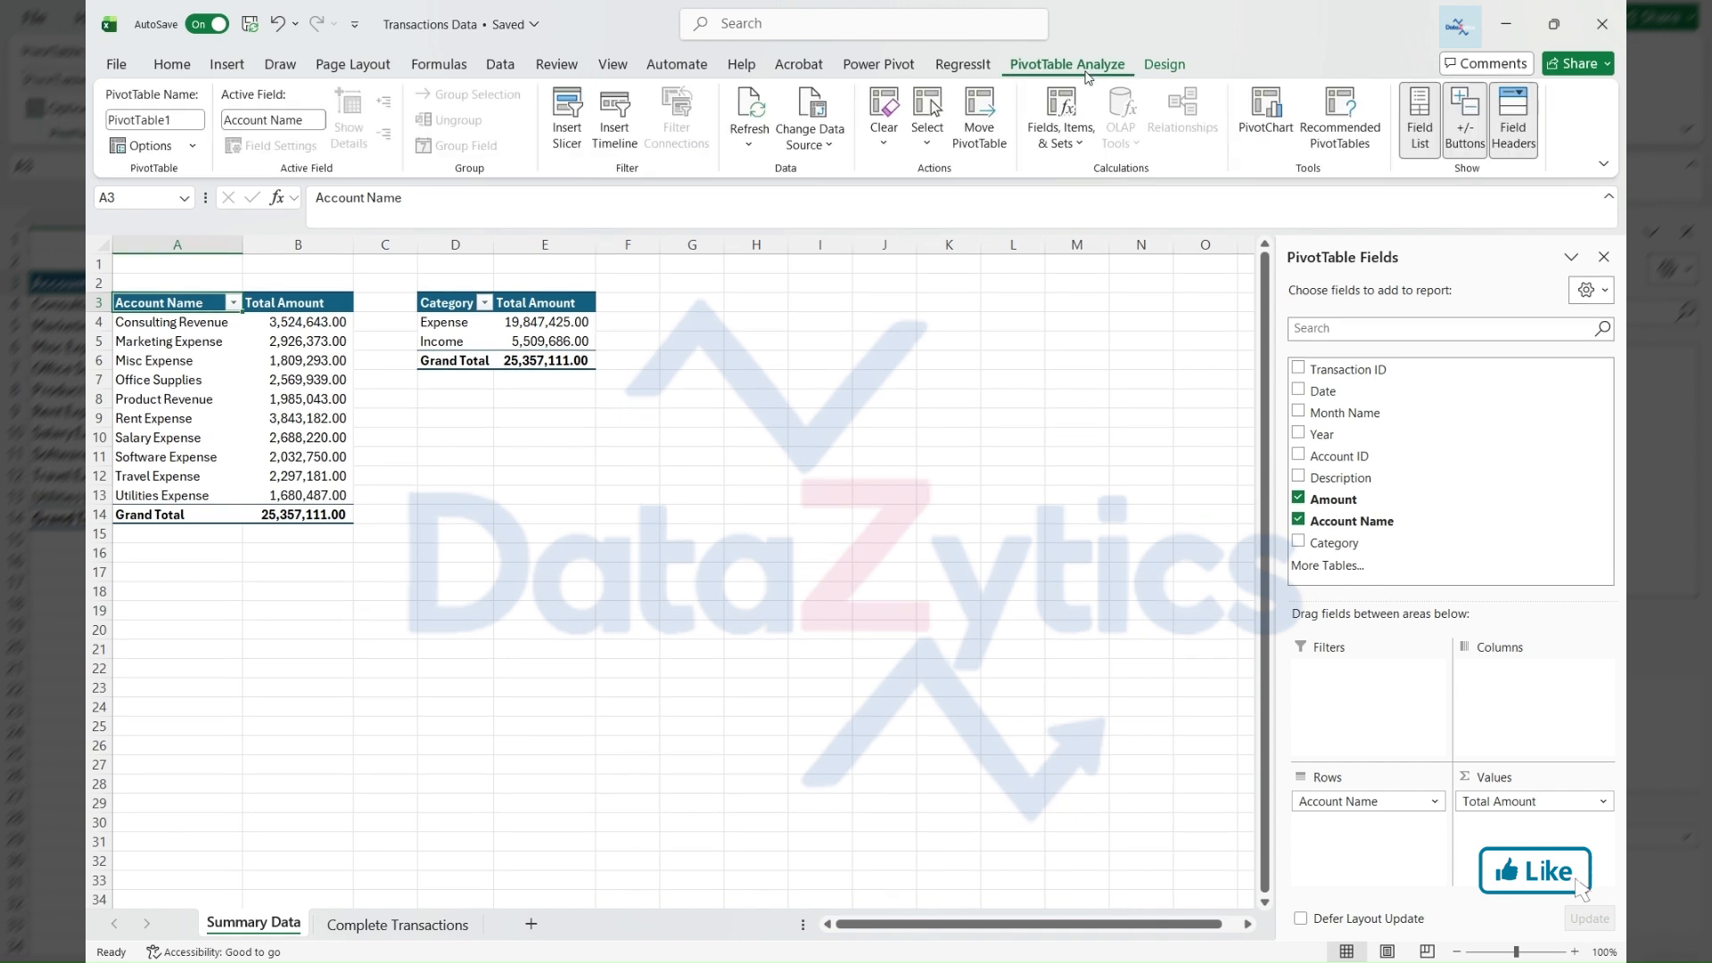
left_click(569, 142)
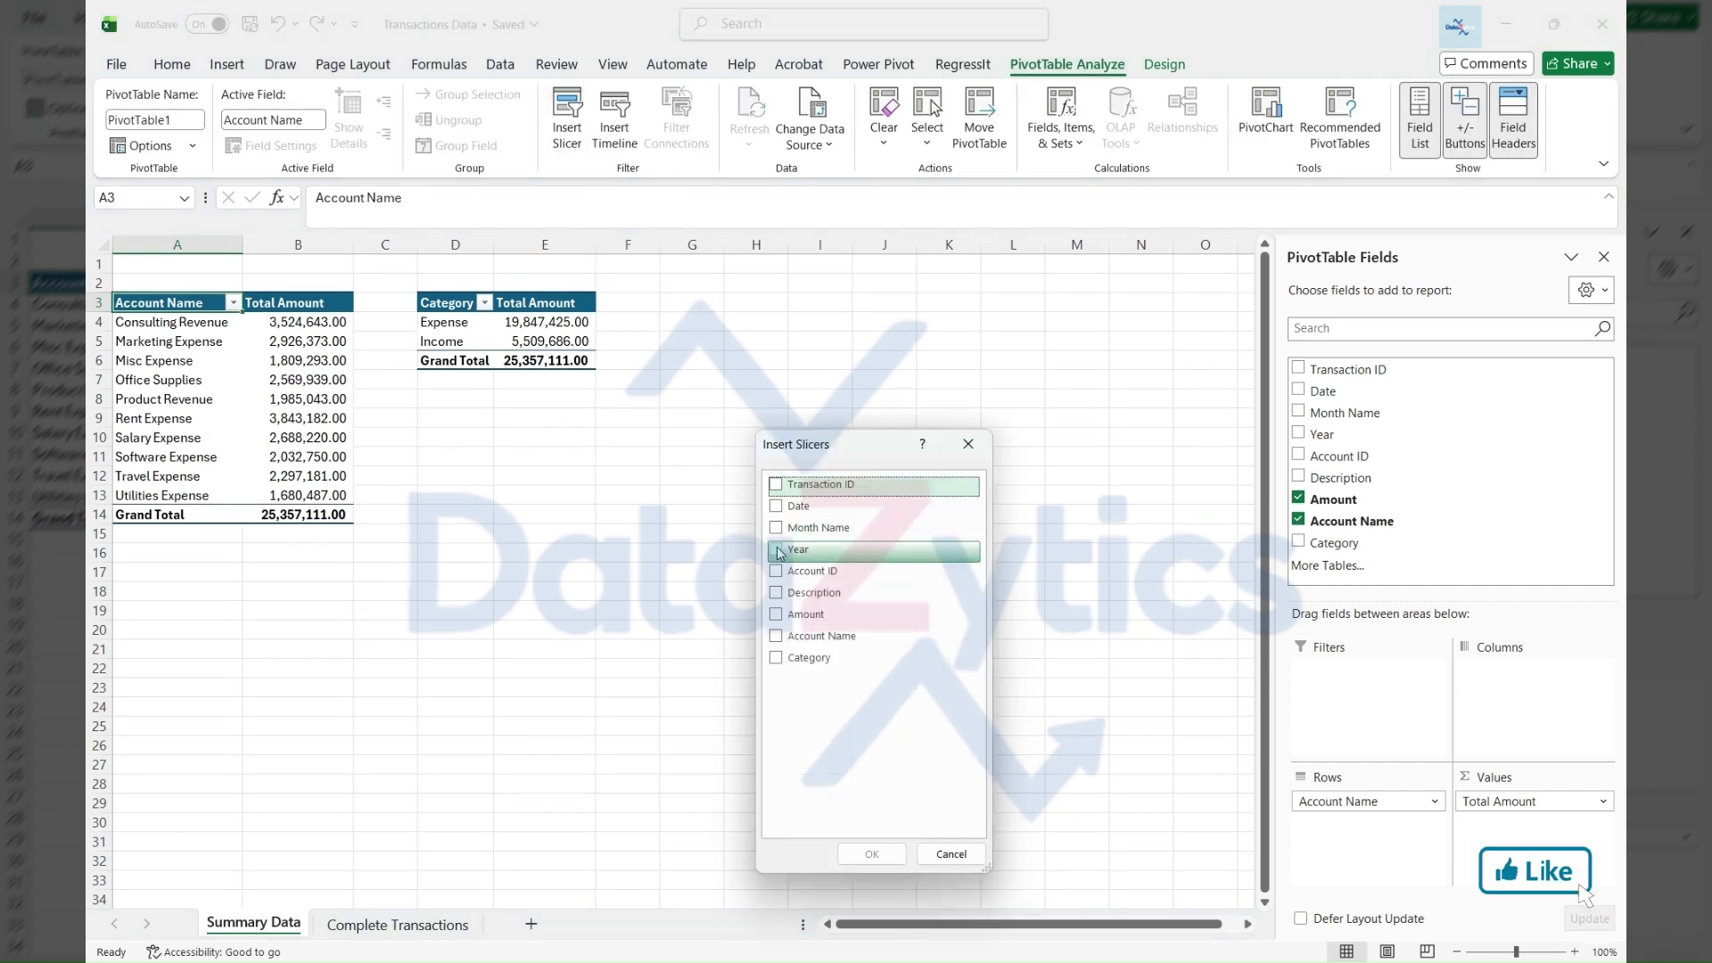
left_click(778, 551)
left_click(778, 529)
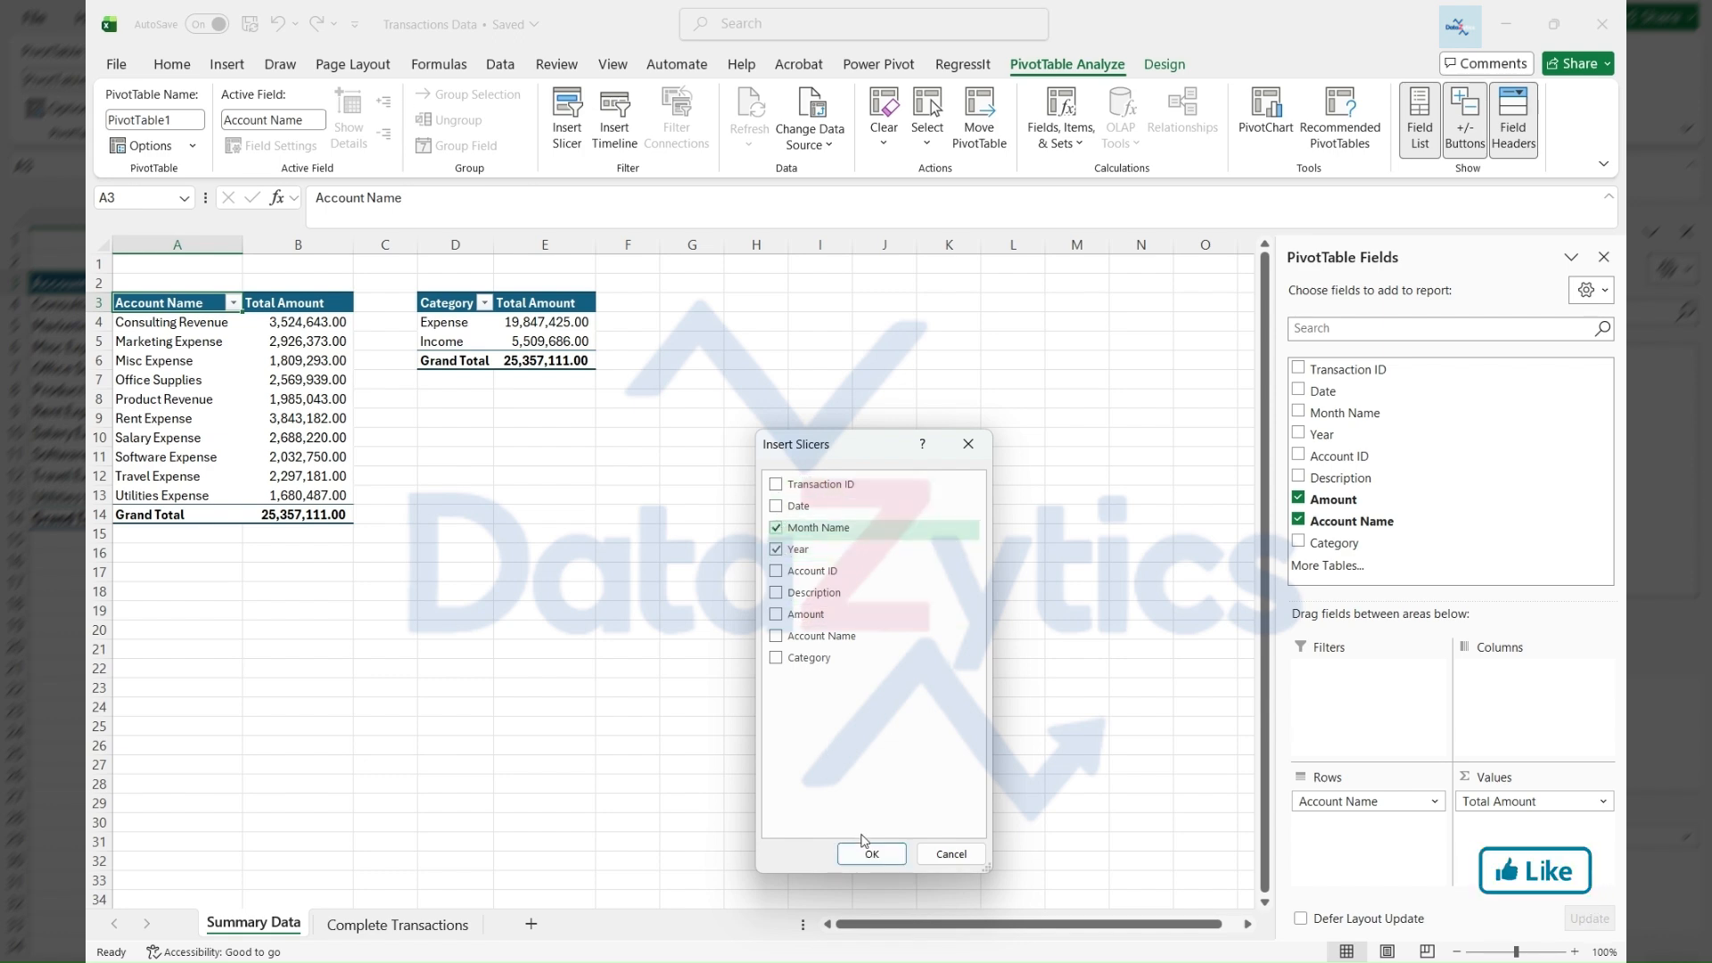
left_click(868, 853)
Insert two rows above the PivotTables, and place the Year slicer over the account table, shortened to fit one item
left_click_drag(100, 266, 100, 286)
key("ctrl+shift+plus")
left_click_drag(677, 530, 182, 270)
left_click_drag(209, 527, 208, 327)
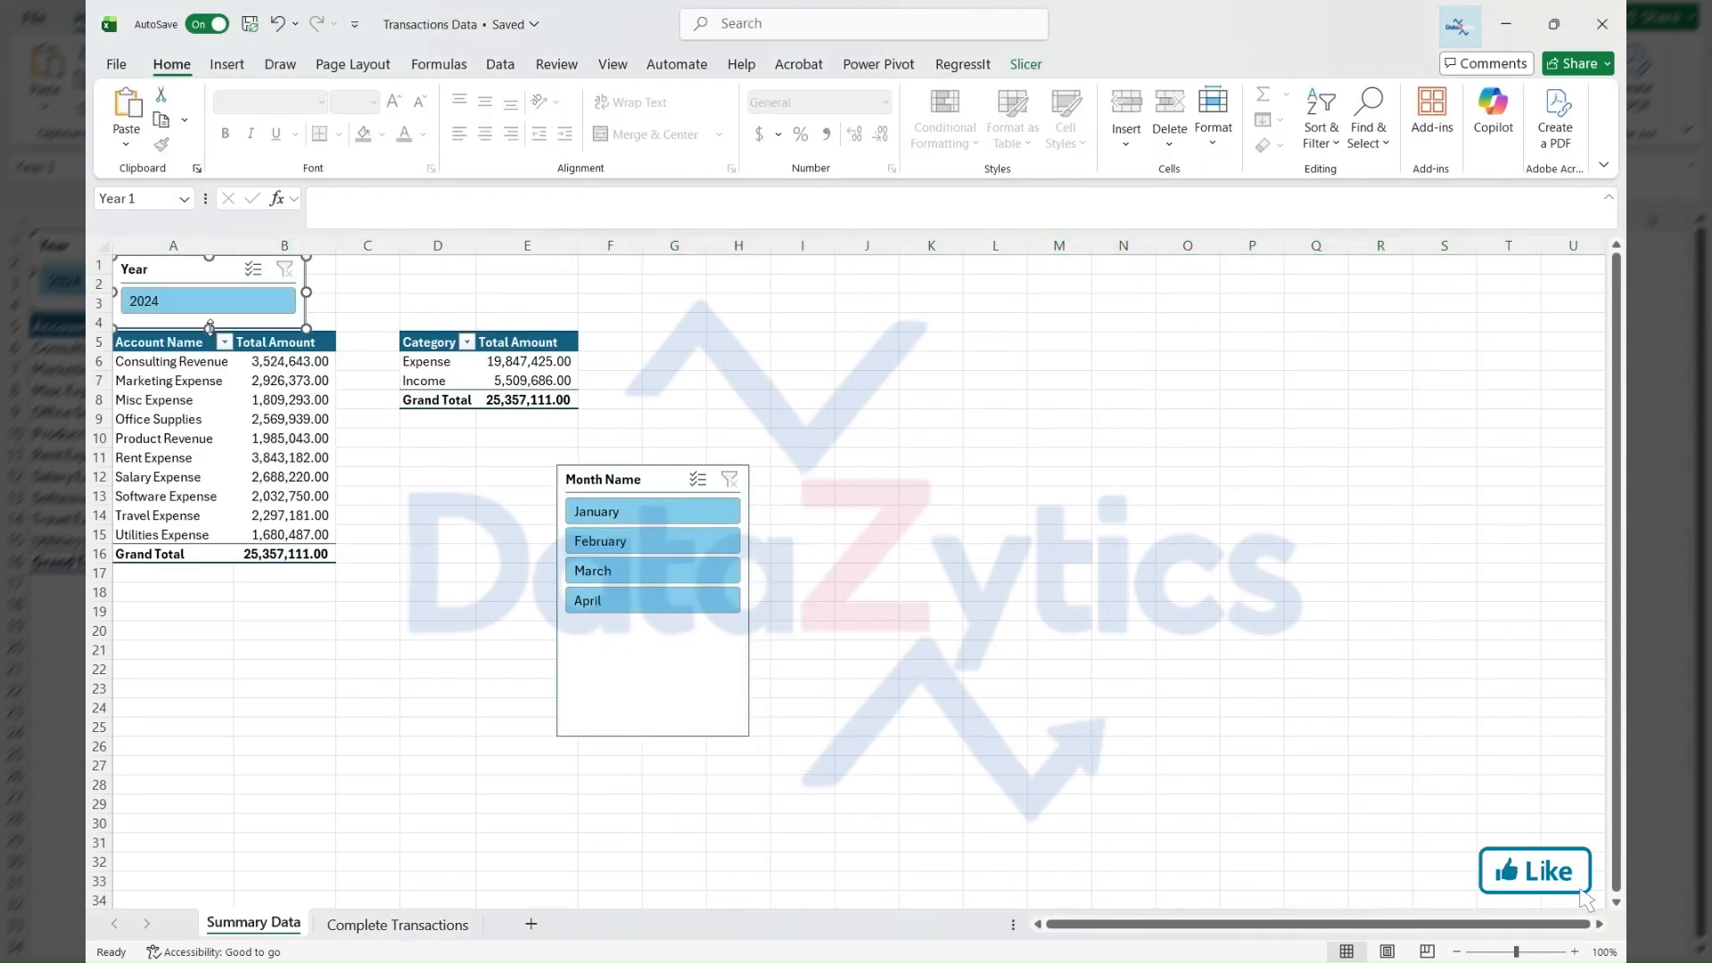
Place a shortened Month Name slicer above the Category PivotTable, and insert two more rows to make room for it
left_click_drag(642, 480, 422, 271)
left_click_drag(434, 529, 434, 366)
left_click(100, 342)
key("ctrl+shift+plus")
key("ctrl+shift+plus")
left_click(421, 271)
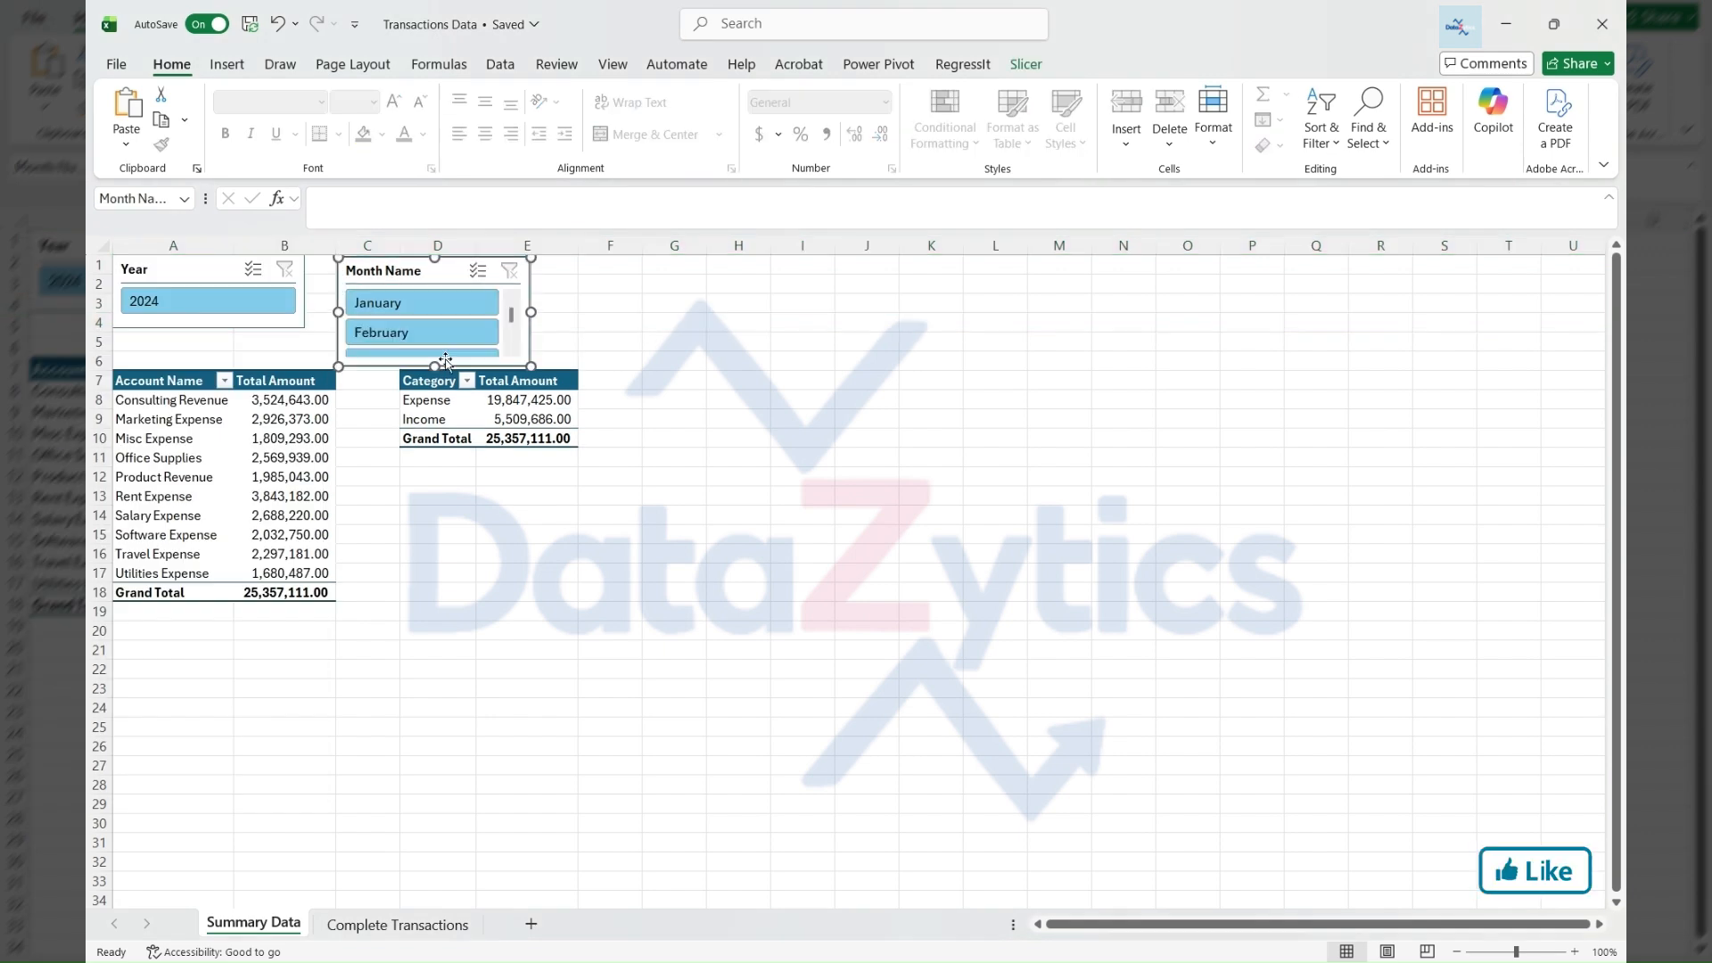
Arrange the Month Name slicer in two columns, widen it, and position it beside the Year slicer
left_click(1026, 64)
left_click(1209, 89)
left_click_drag(532, 312, 579, 312)
left_click_drag(428, 271, 406, 270)
left_click(676, 342)
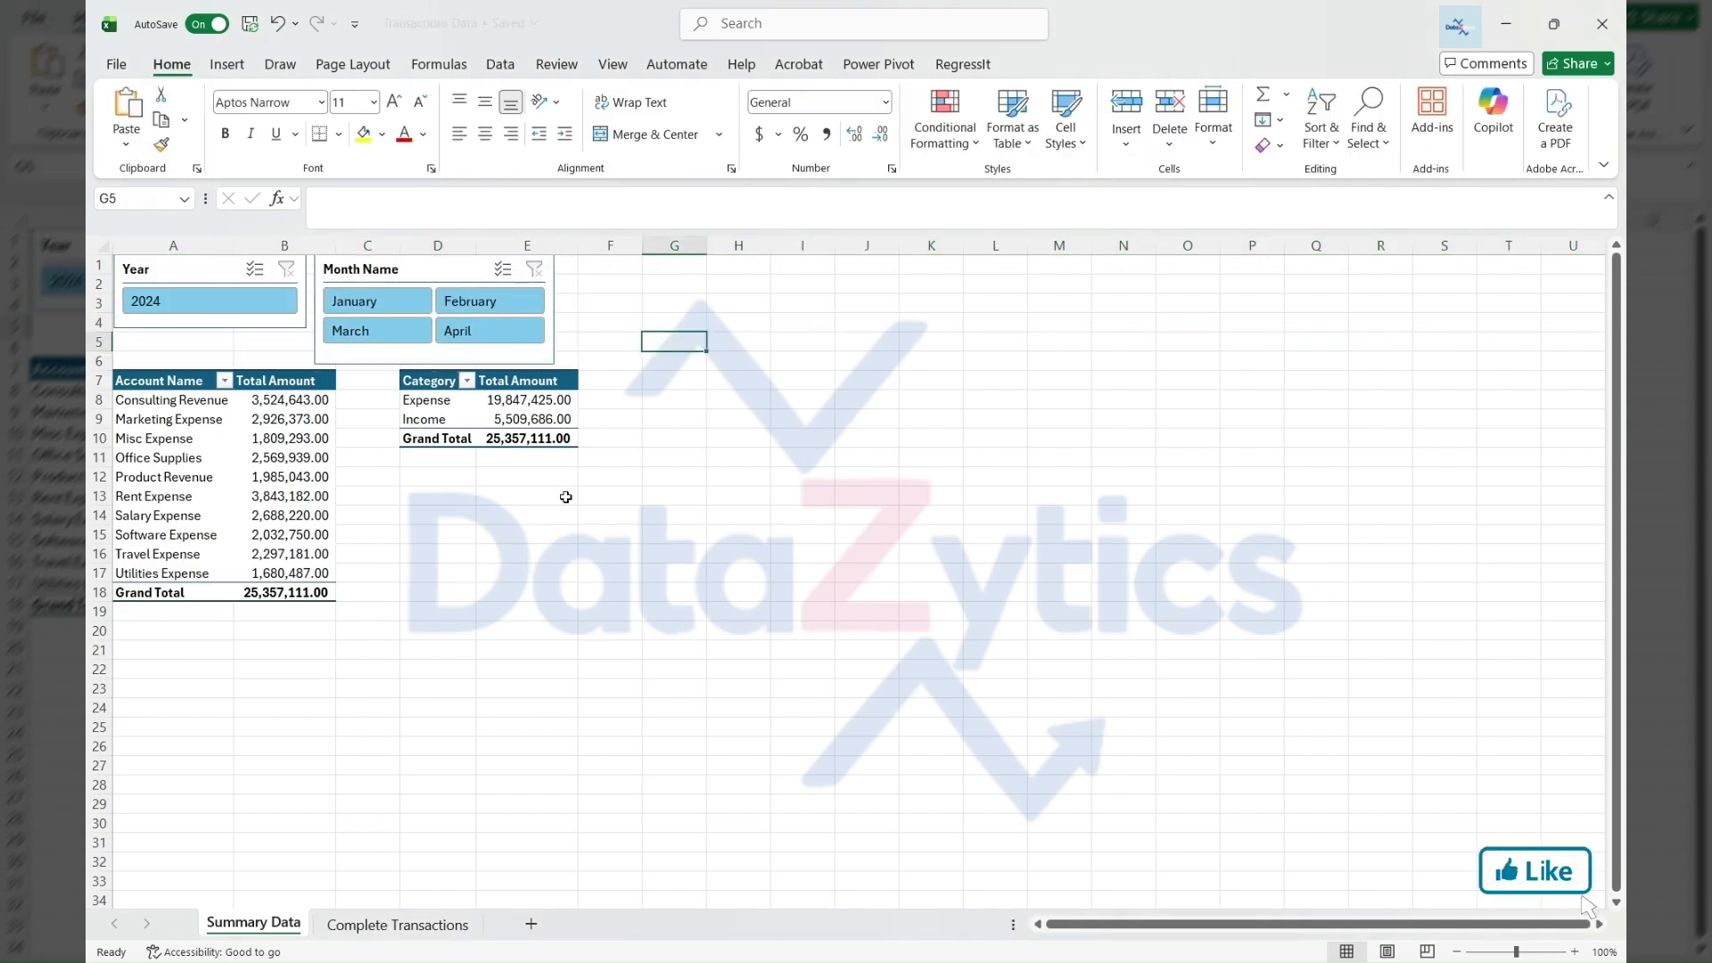
Apply the orange slicer style to the Year and Month Name slicers on the Summary Data sheet
left_click(182, 269)
left_click(718, 120)
left_click(386, 243)
left_click(392, 269)
left_click(718, 120)
left_click(387, 242)
Filter the Complete Transactions table with its slicers to January, Income and Consulting Revenue
left_click(397, 925)
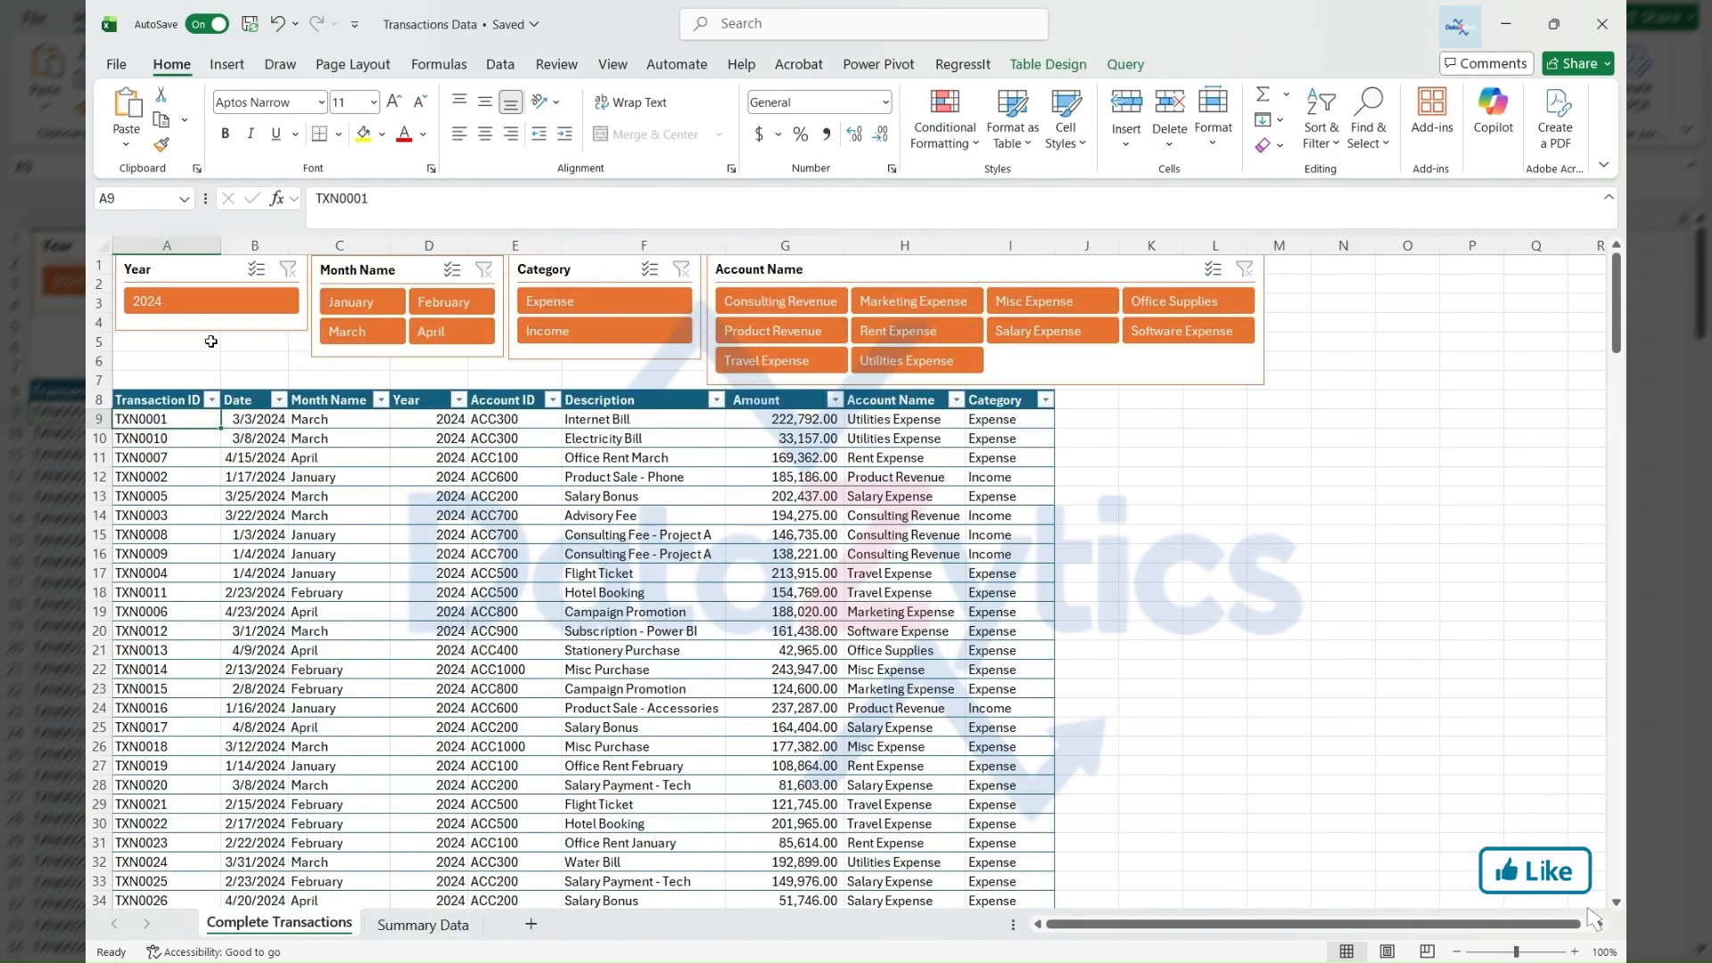
left_click(362, 301)
left_click(562, 331)
left_click(781, 302)
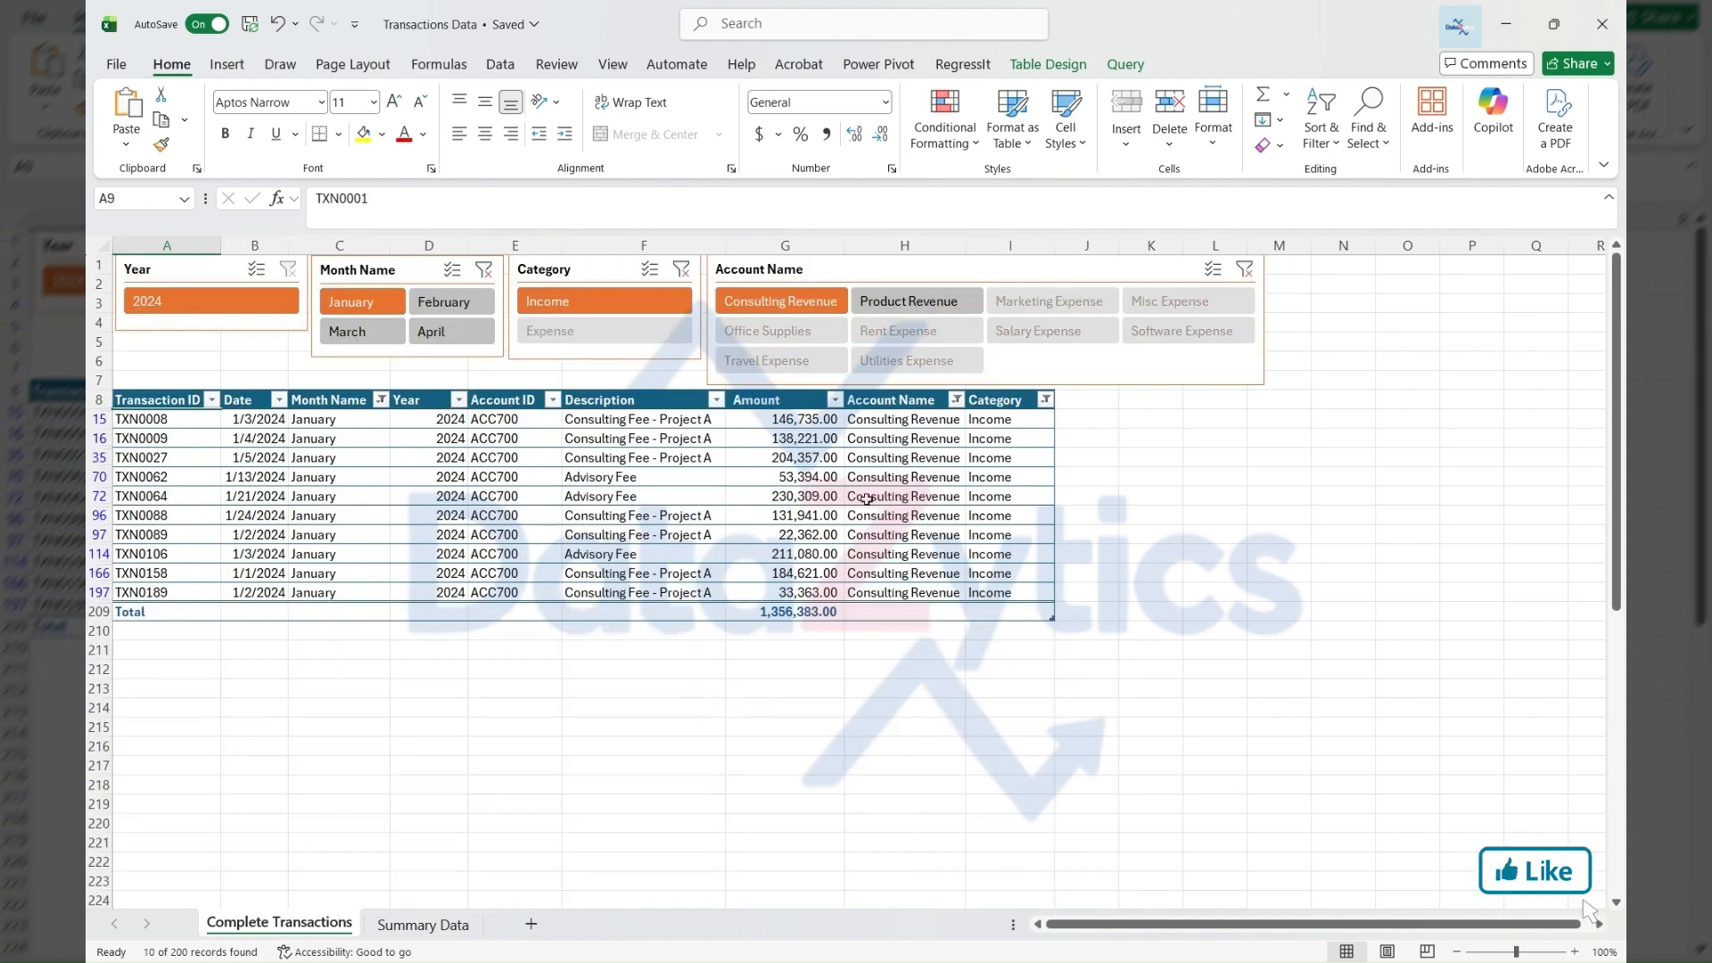
Filter the account summary to January and February, and clear the slicer filters on both sheets
left_click(423, 924)
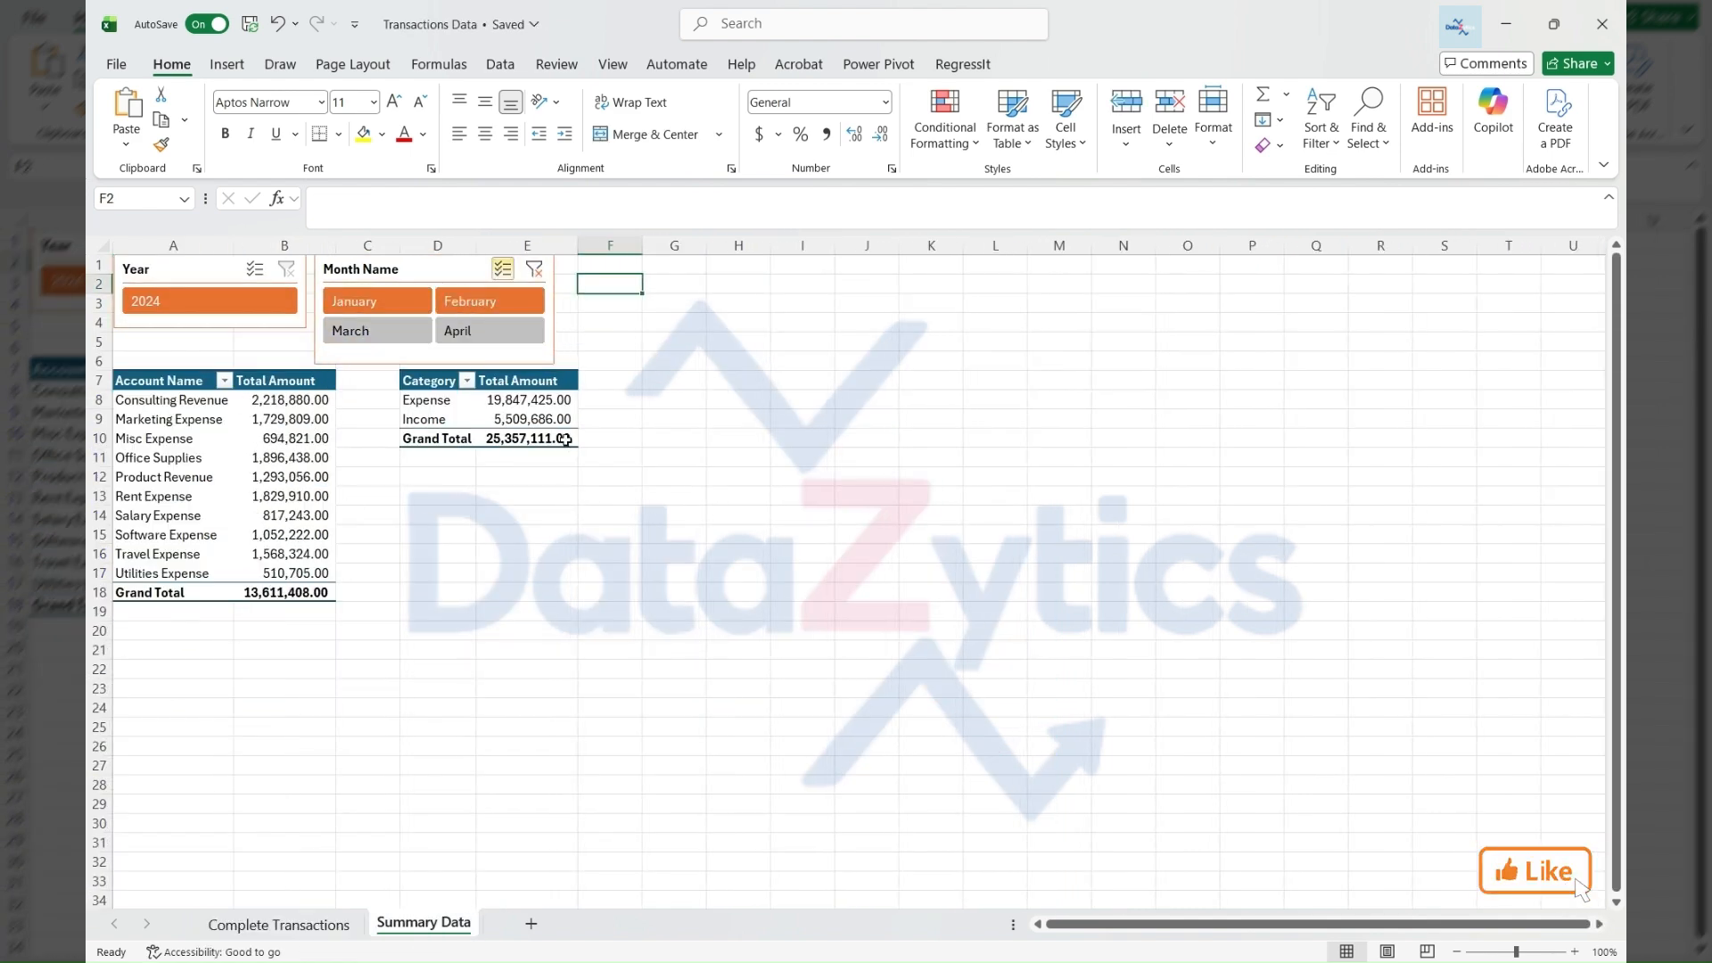
left_click(455, 303)
left_click(279, 925)
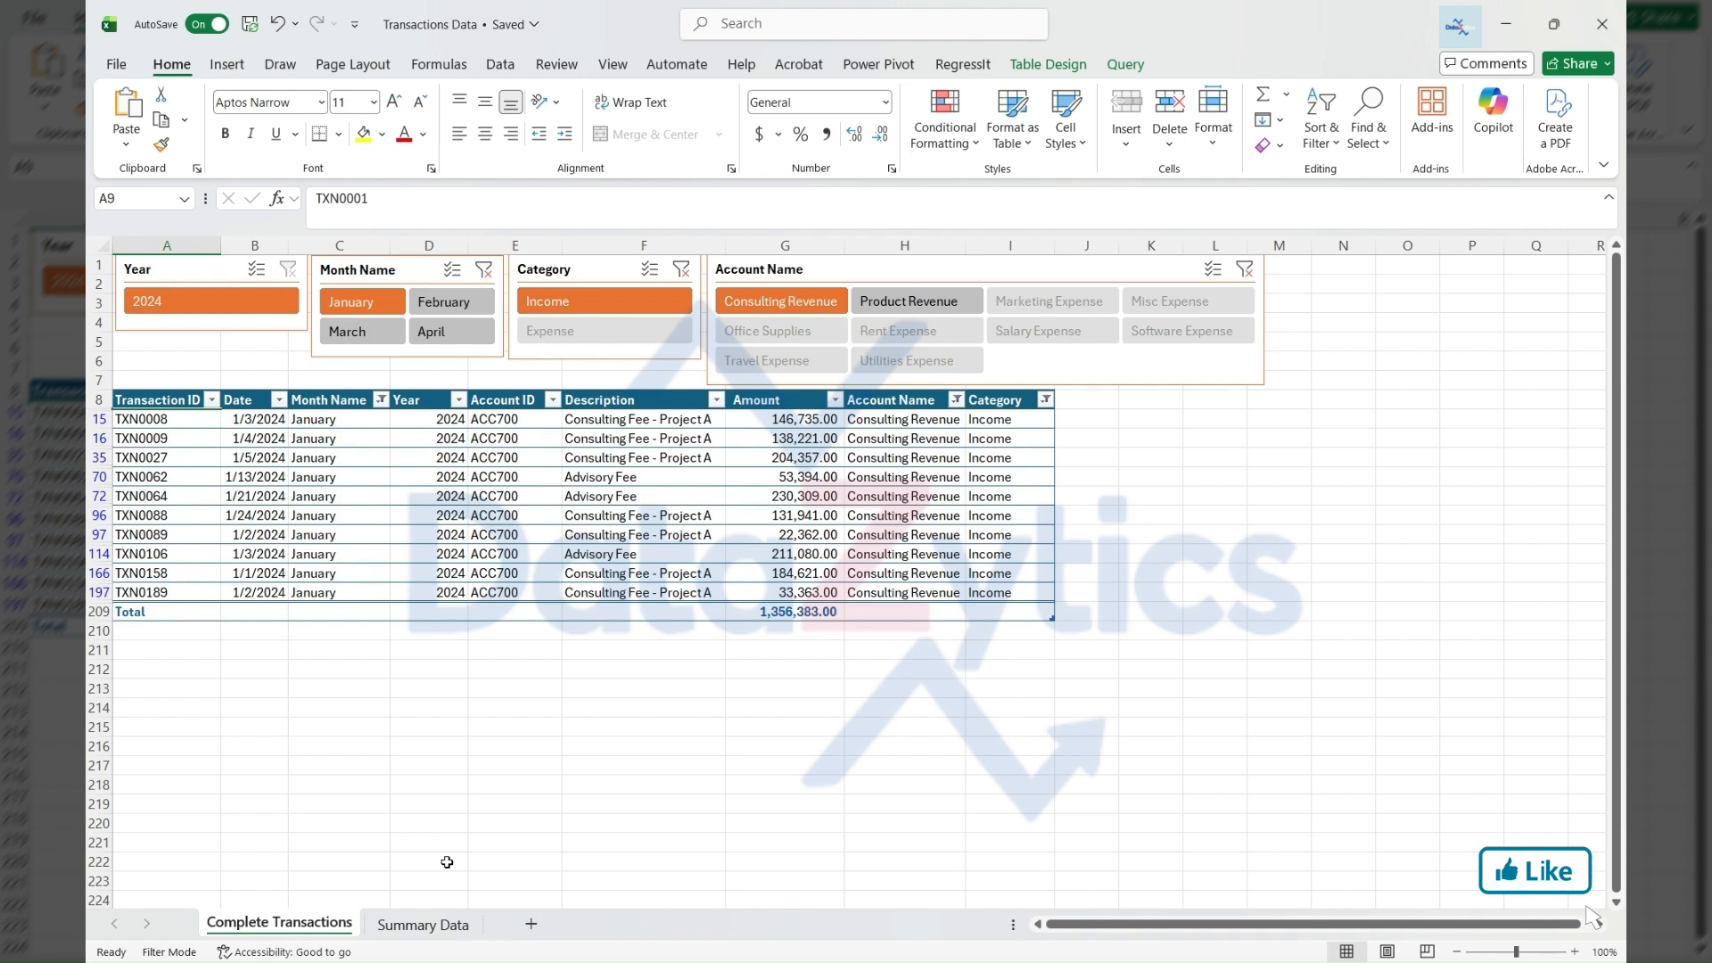
left_click(484, 269)
left_click(423, 925)
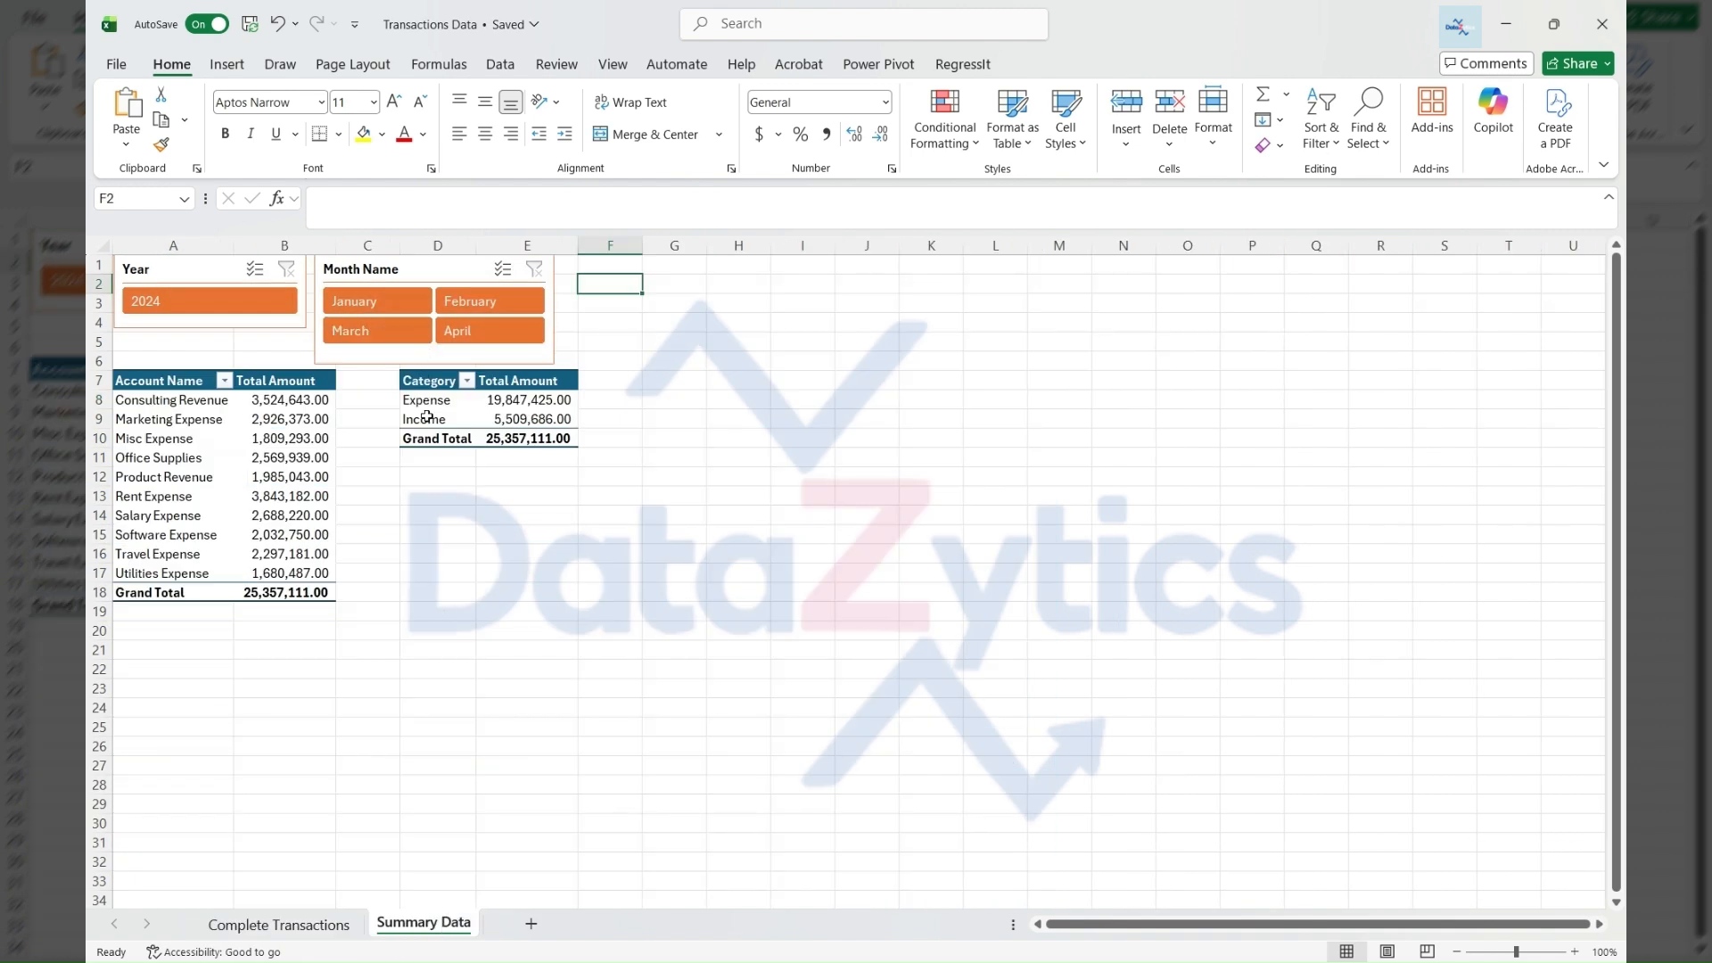
Hide the gridlines on the Summary Data sheet, and add one row above the PivotTables while widening their account columns
left_click(225, 345)
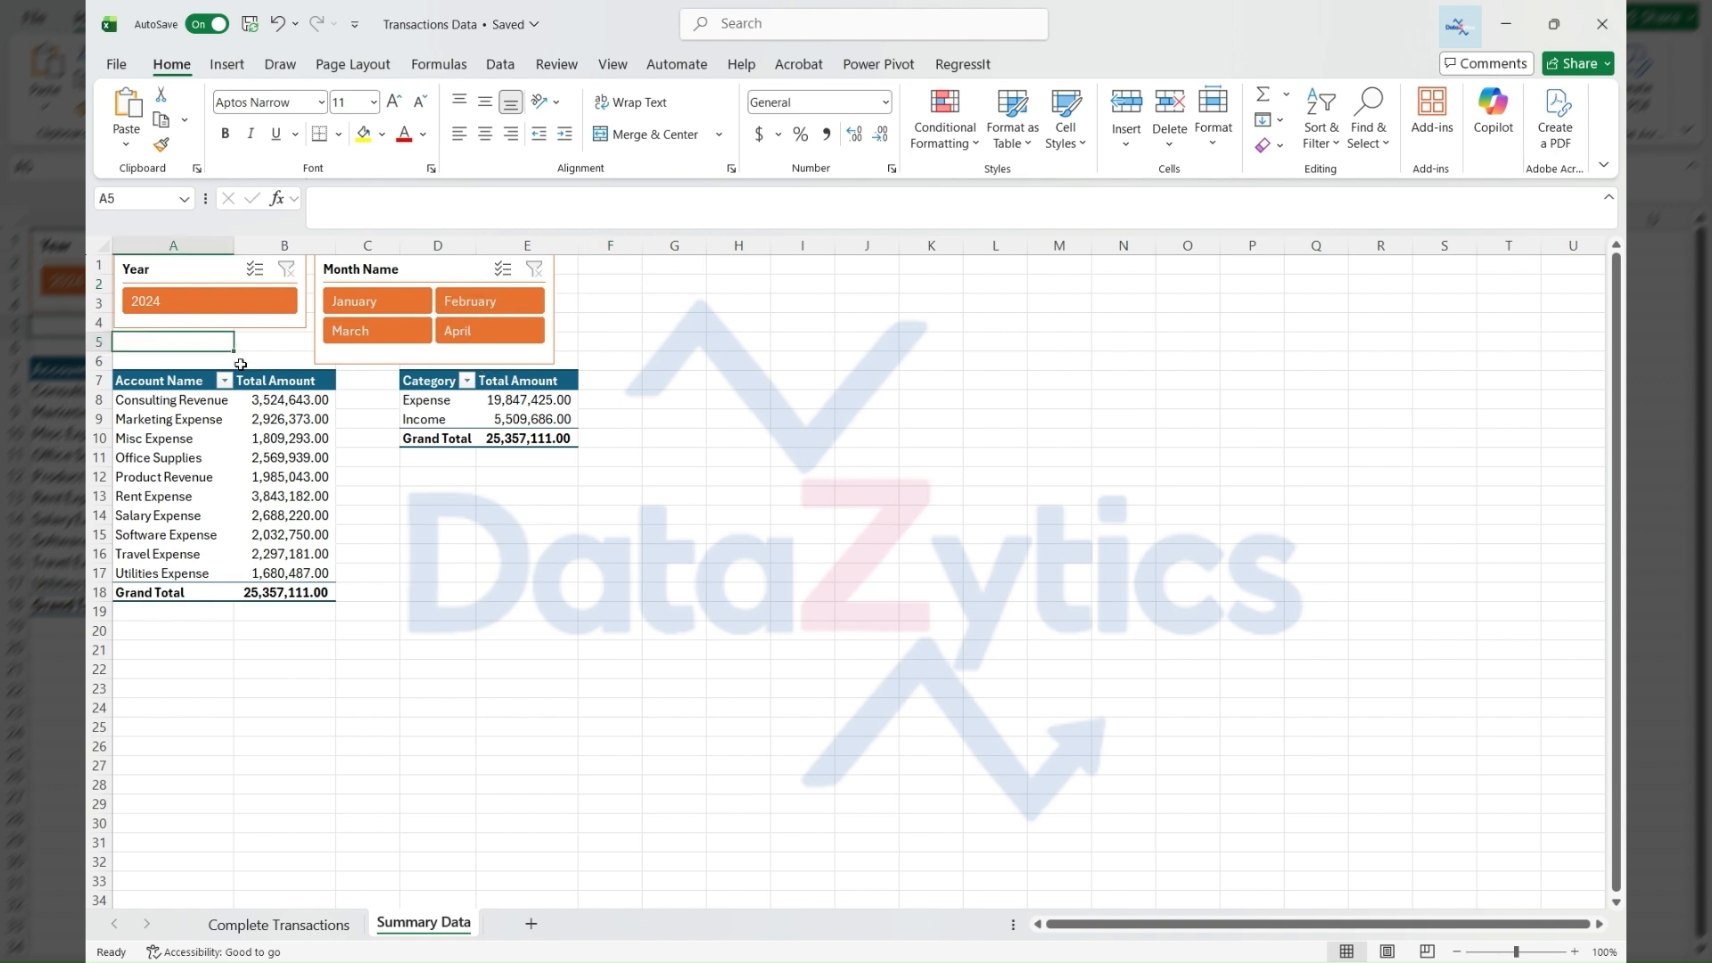
left_click(612, 65)
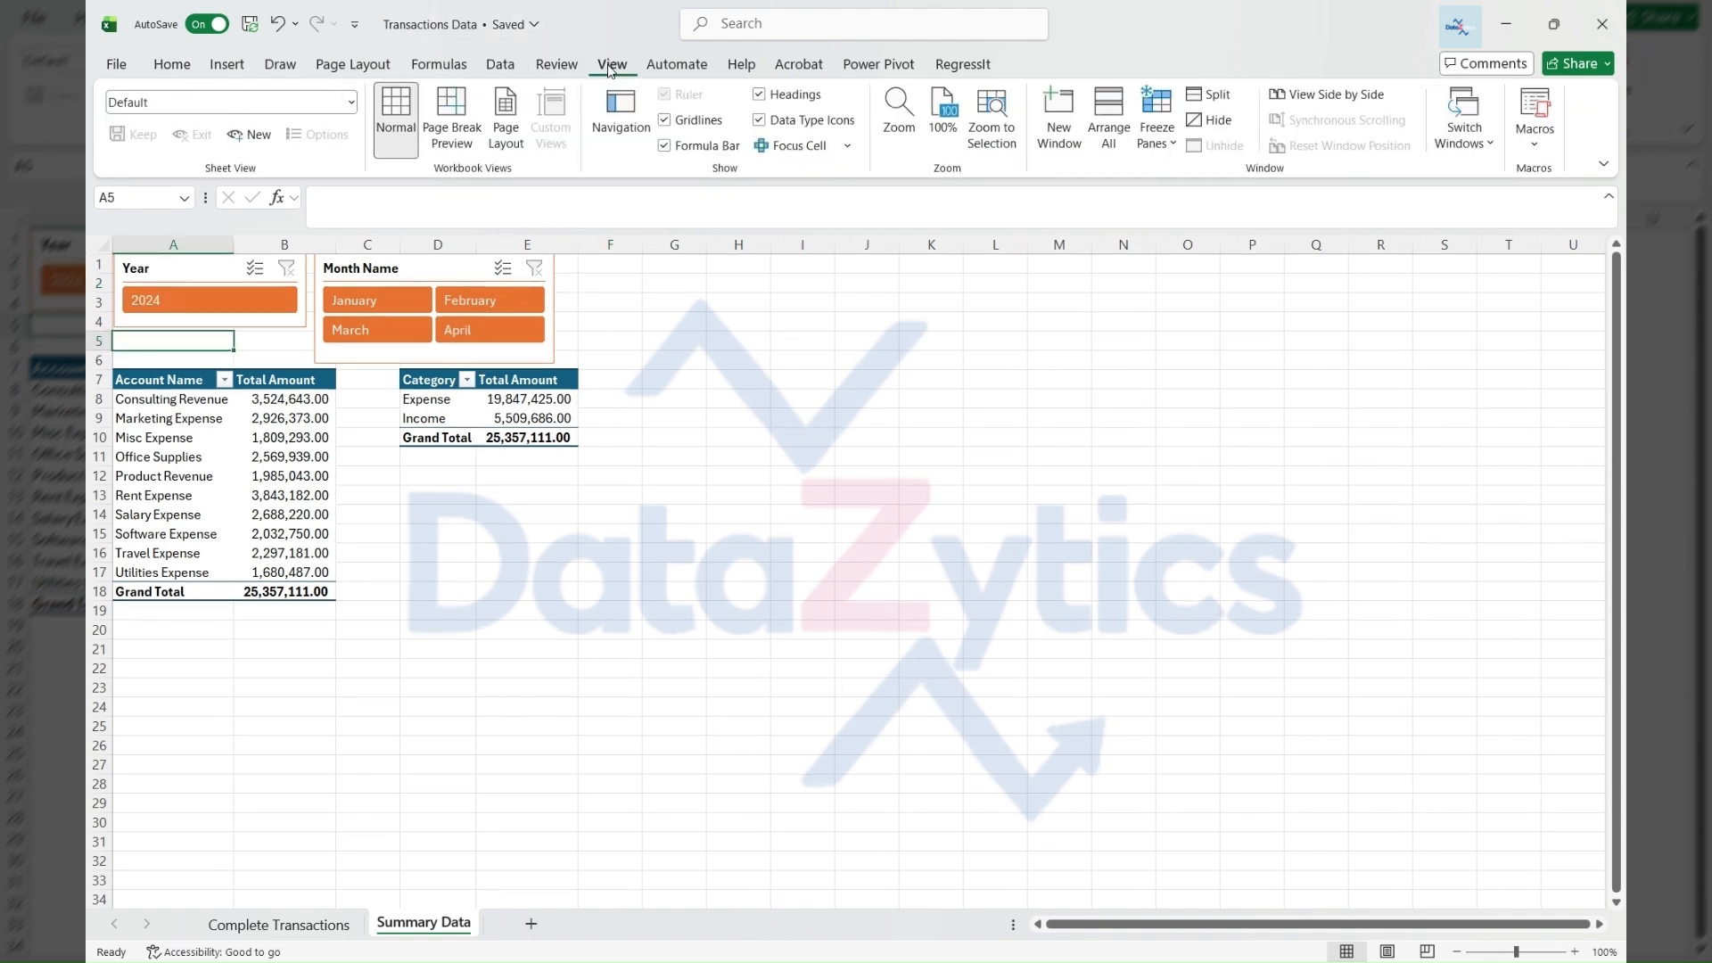
left_click(671, 121)
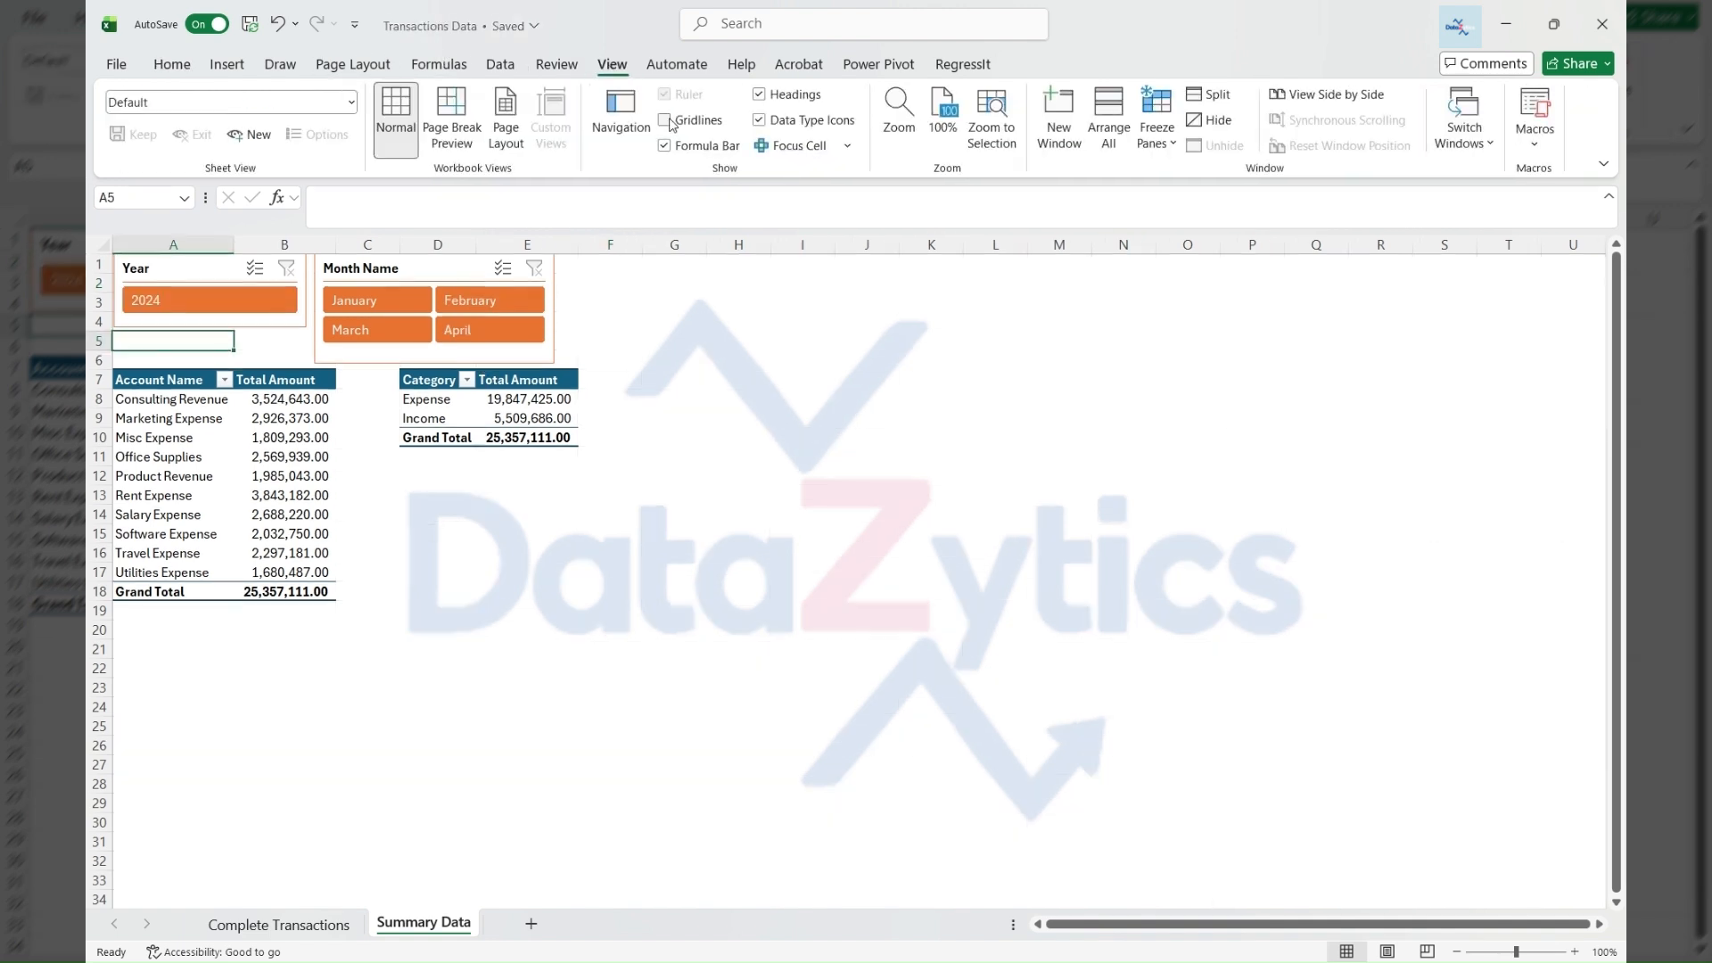
left_click(667, 383)
left_click(499, 378)
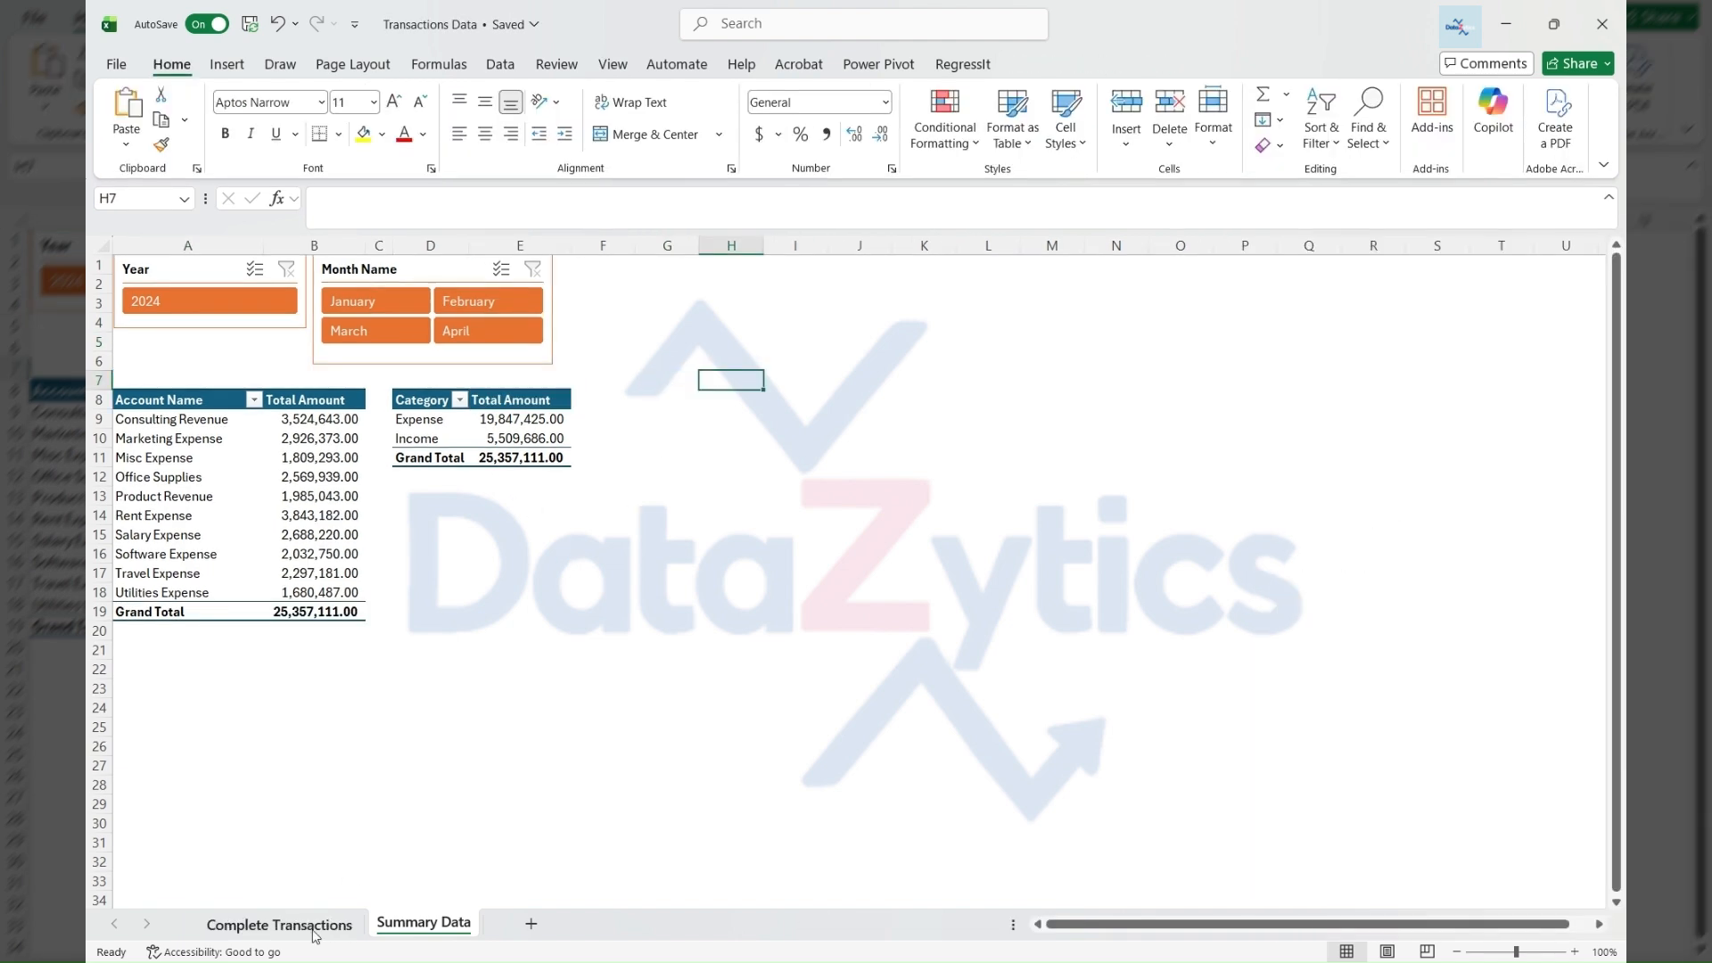
Widen the Category column on the Complete Transactions sheet and hide that sheet's gridlines
key("ctrl+Page_Up")
left_click(1151, 401)
left_click(1113, 402)
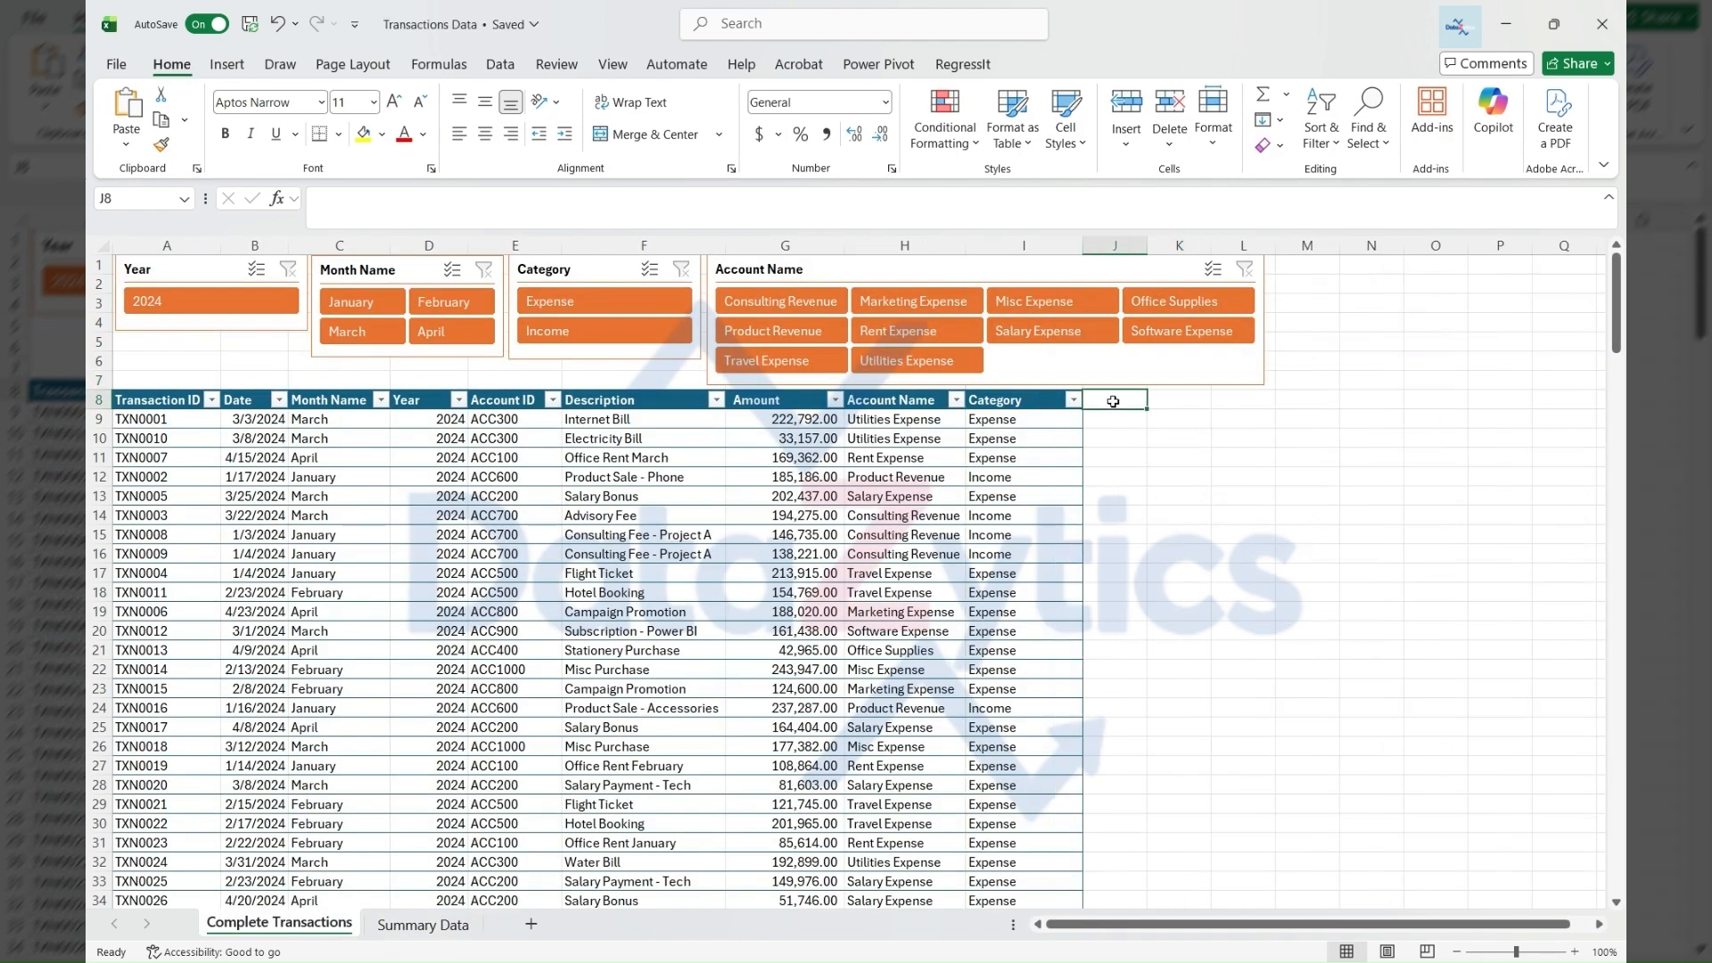
left_click(612, 64)
left_click(1179, 418)
scroll(1025, 580, "down", 5)
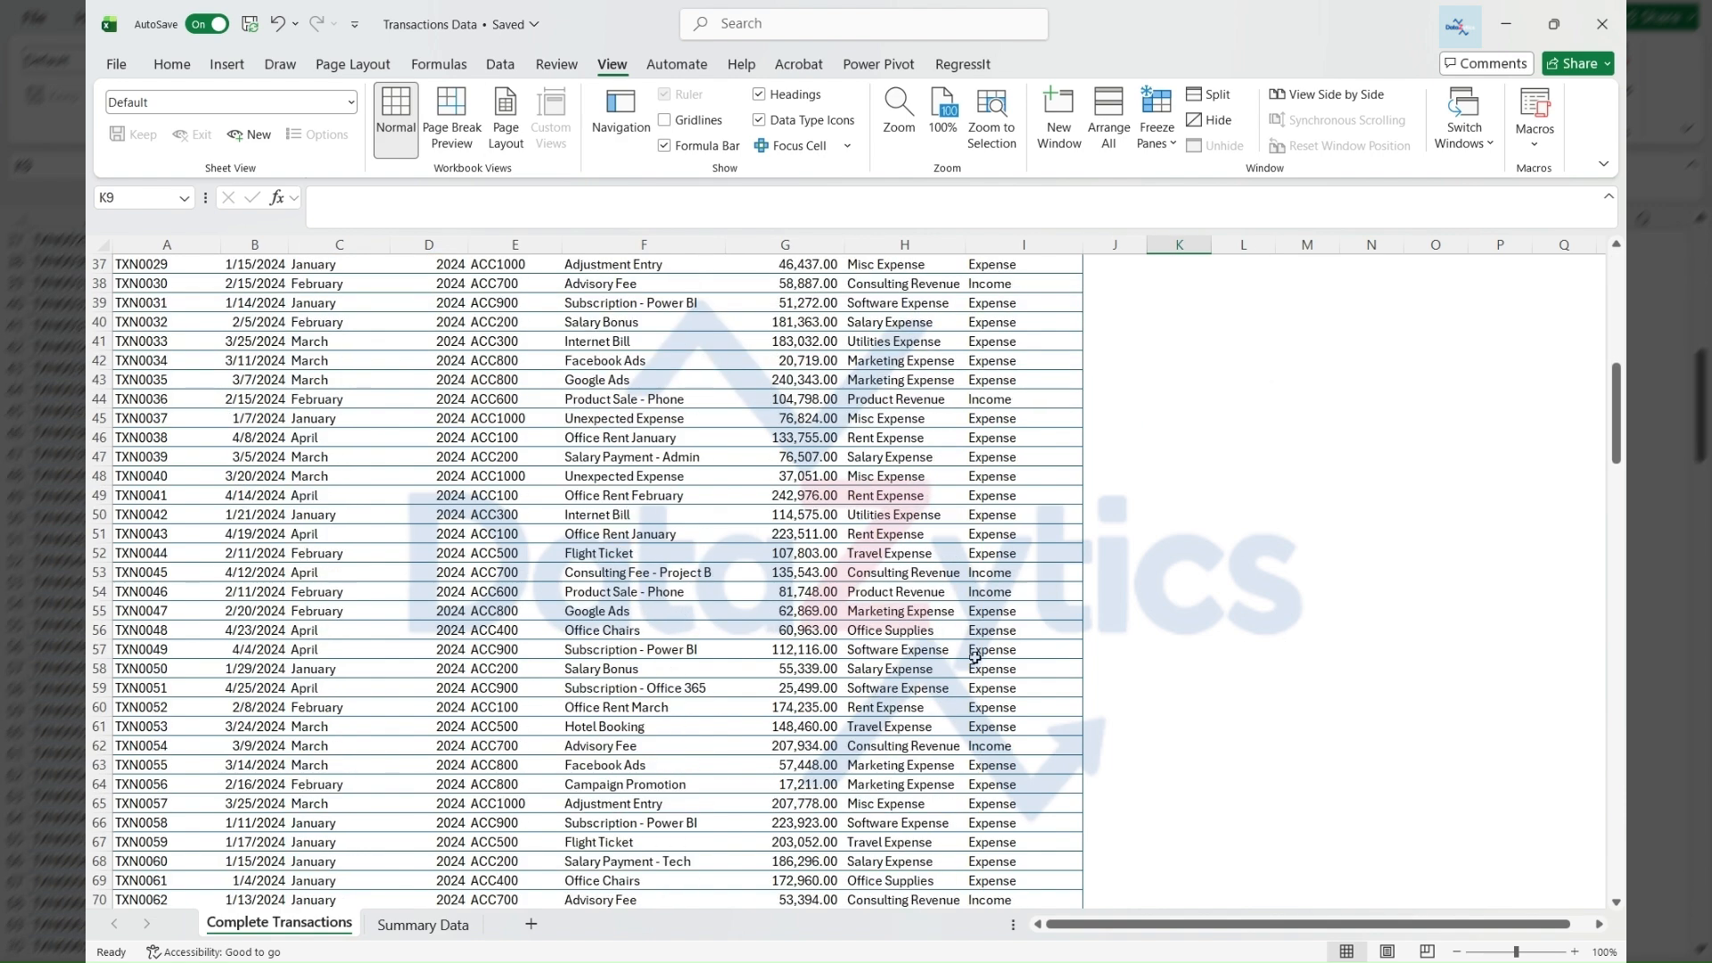
scroll(989, 539, "up", 5)
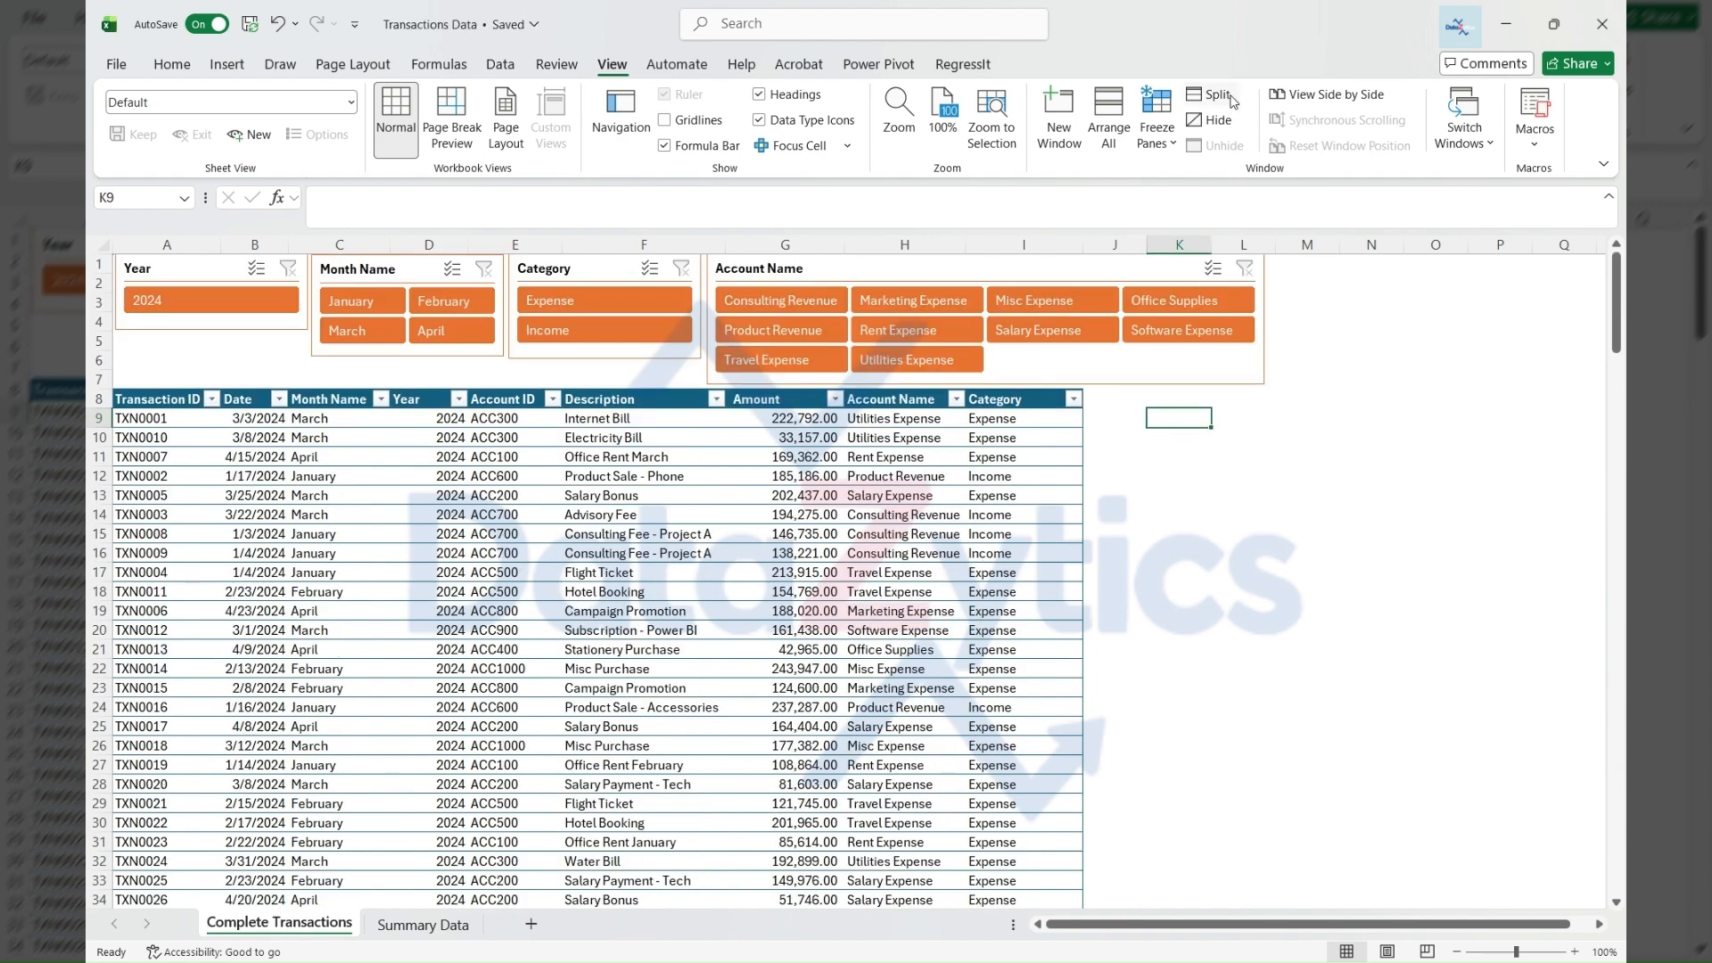
Arrange the Account Name slicer in five columns and resize it to about 6.58" wide and 1.11" high
left_click(1025, 272)
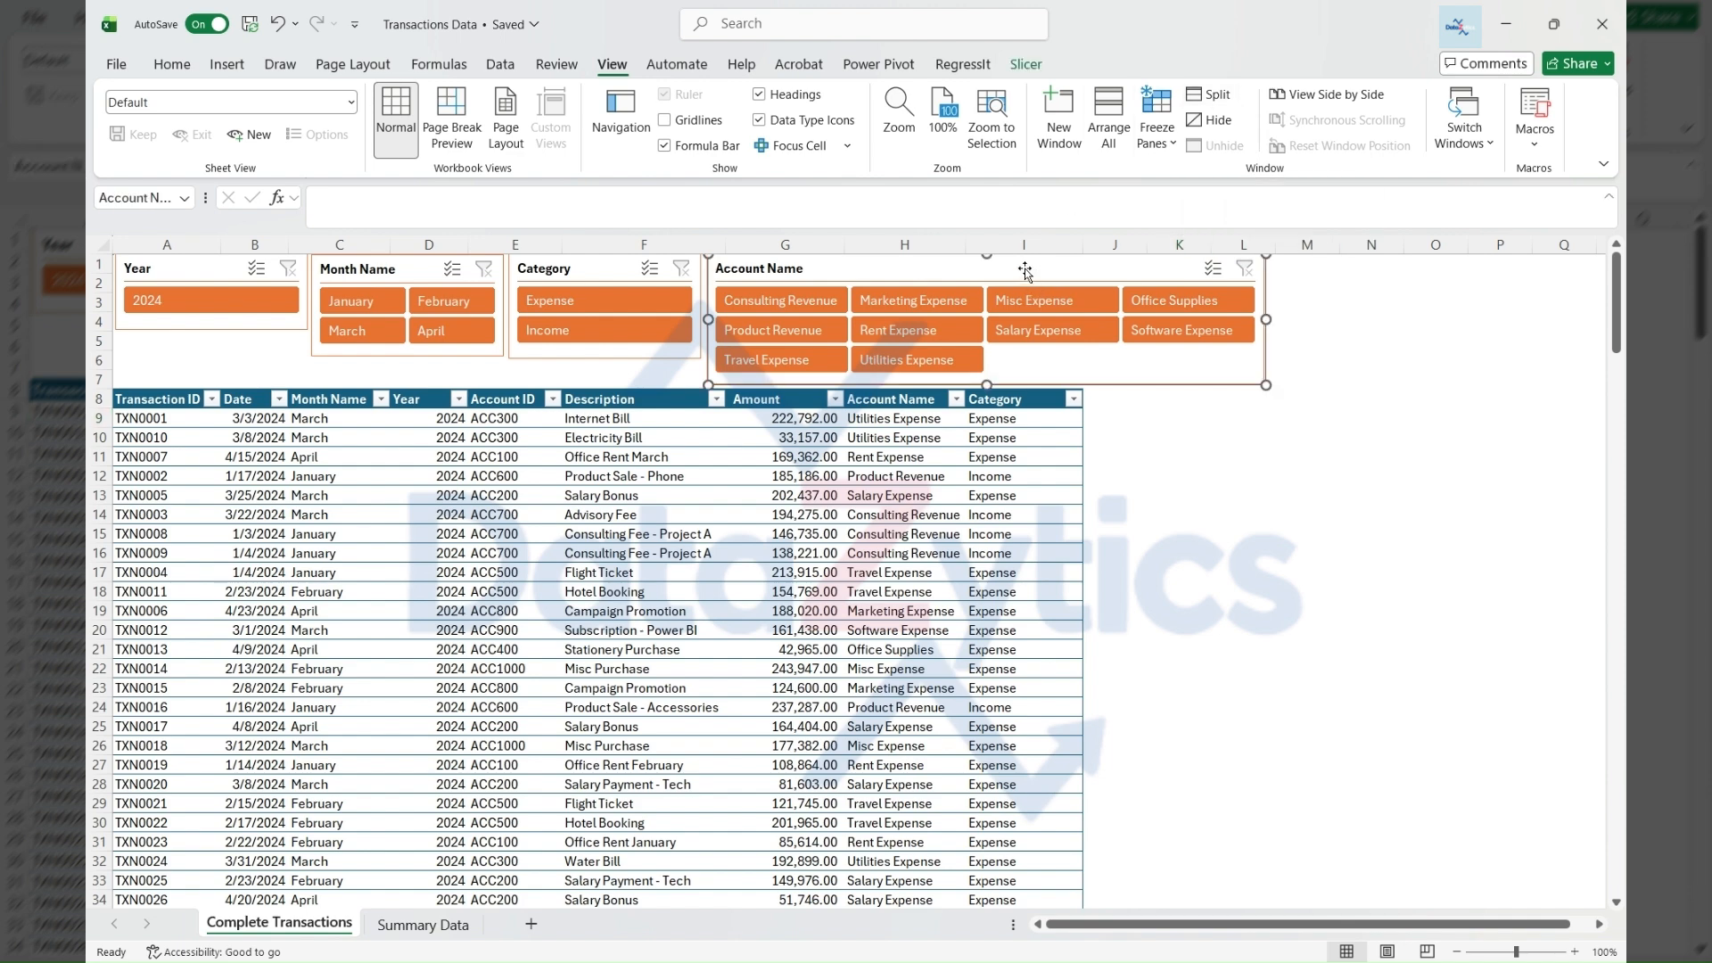
left_click(1026, 64)
left_click(1210, 92)
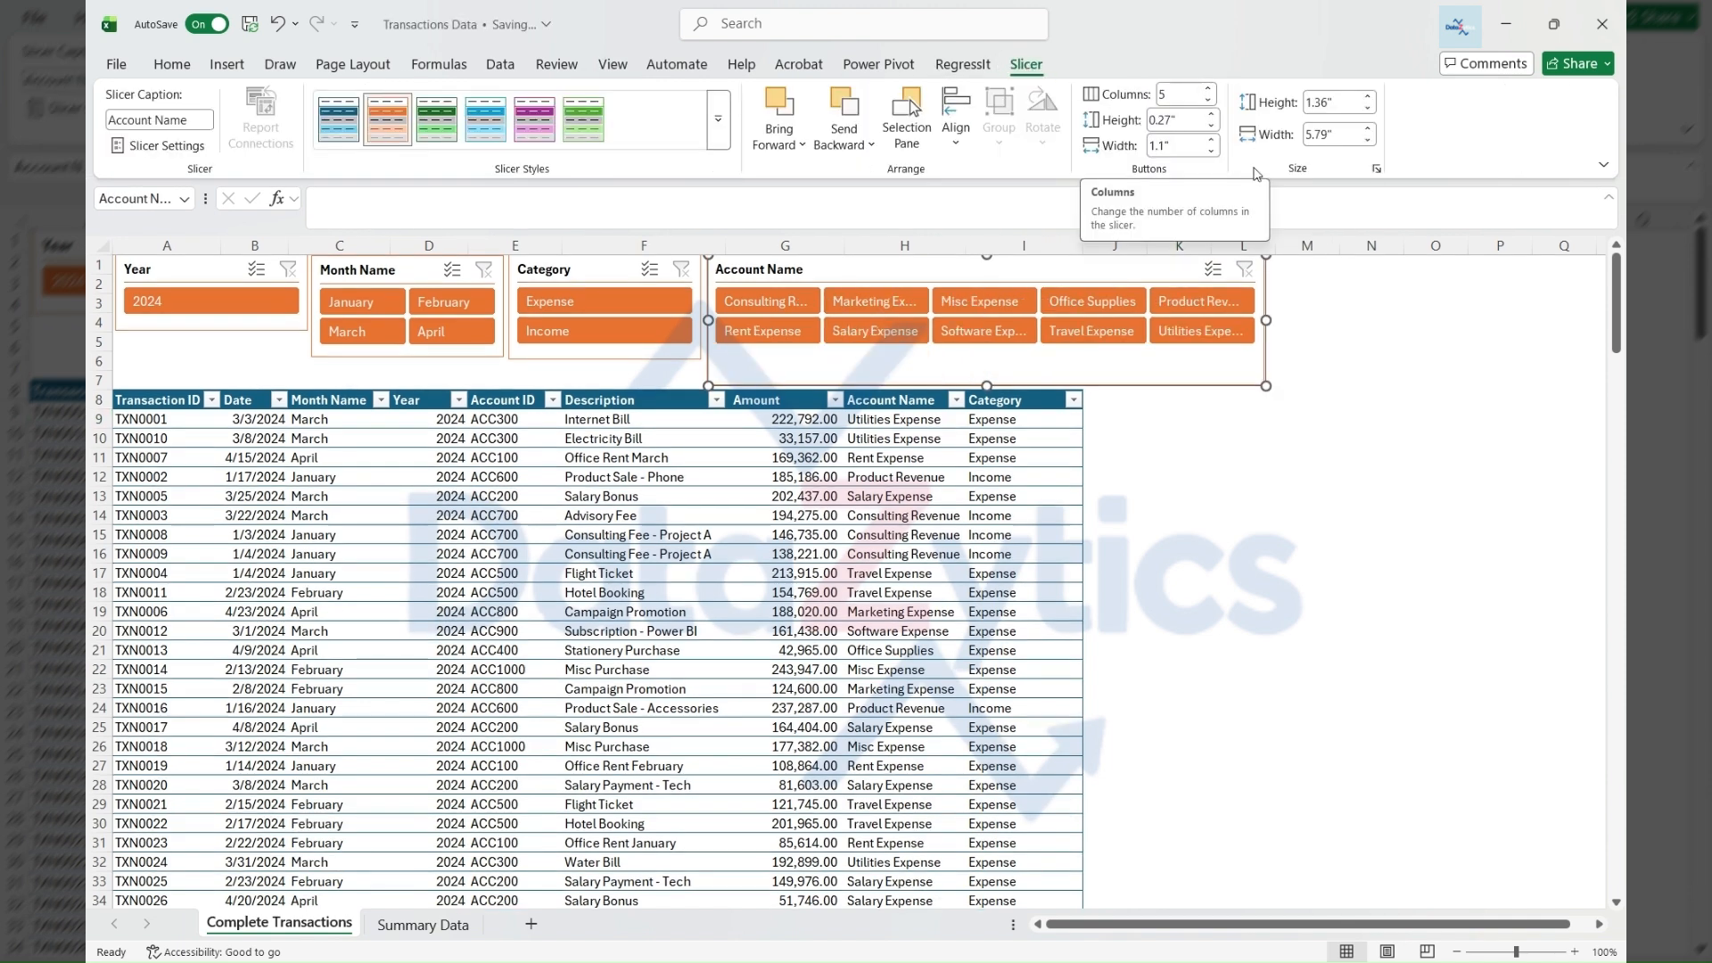
left_click_drag(1268, 318, 1345, 317)
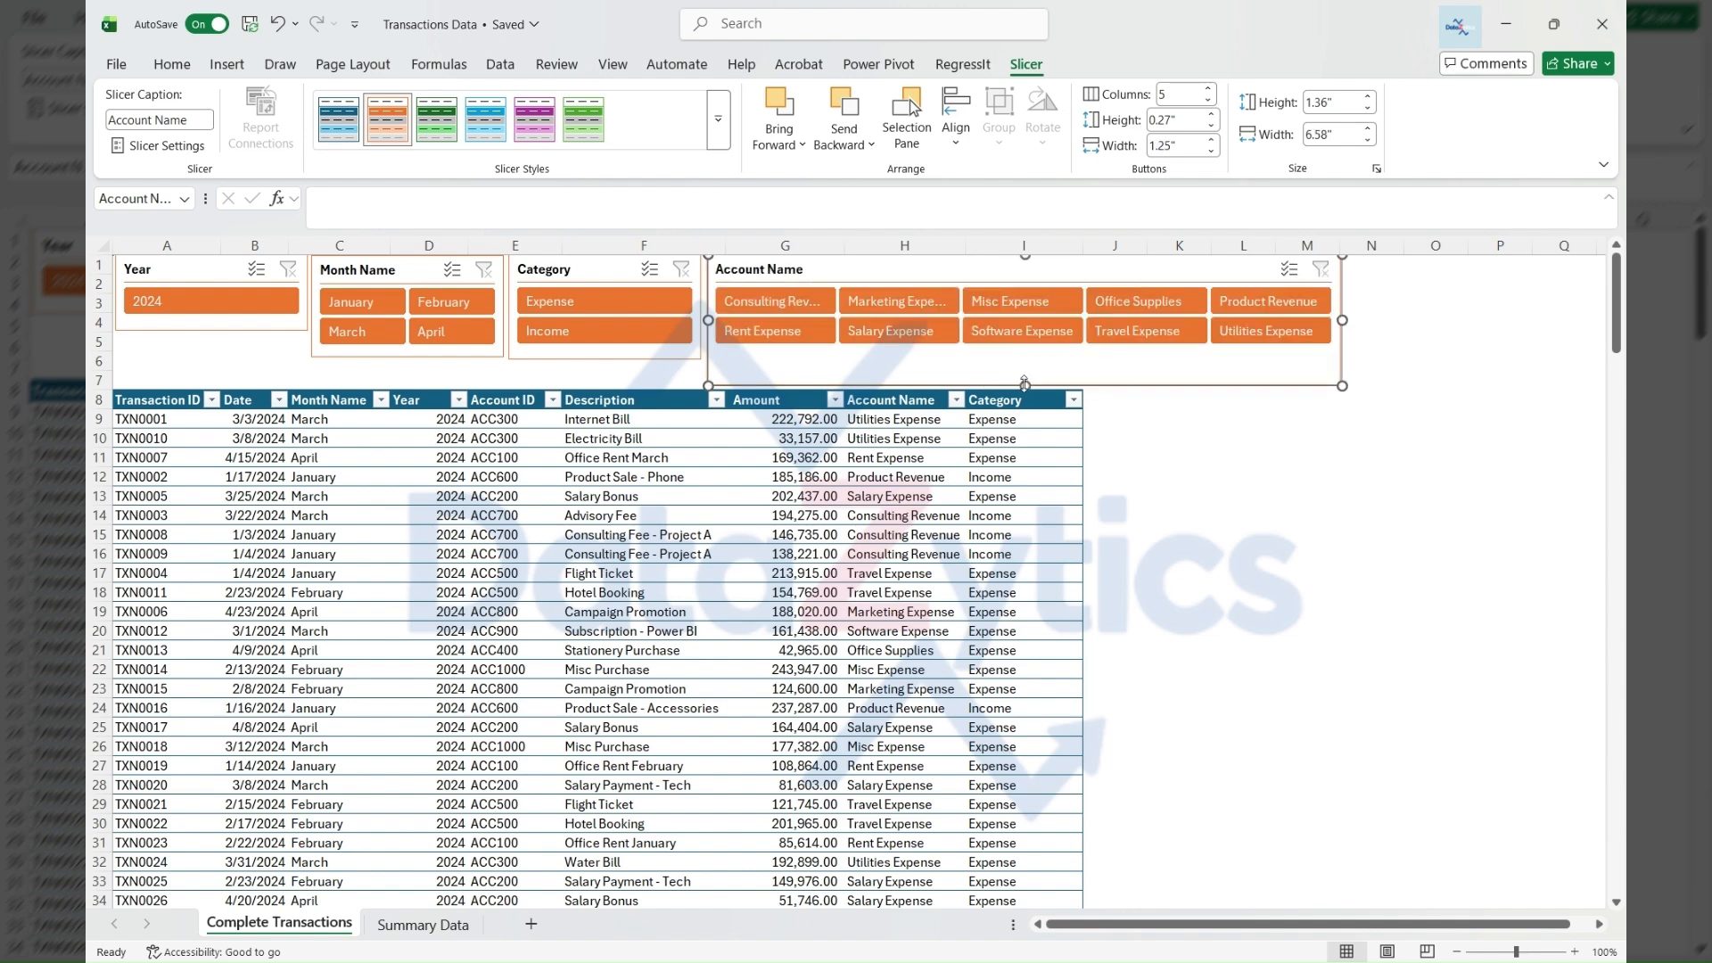
left_click_drag(1025, 384, 1025, 361)
left_click(1432, 323)
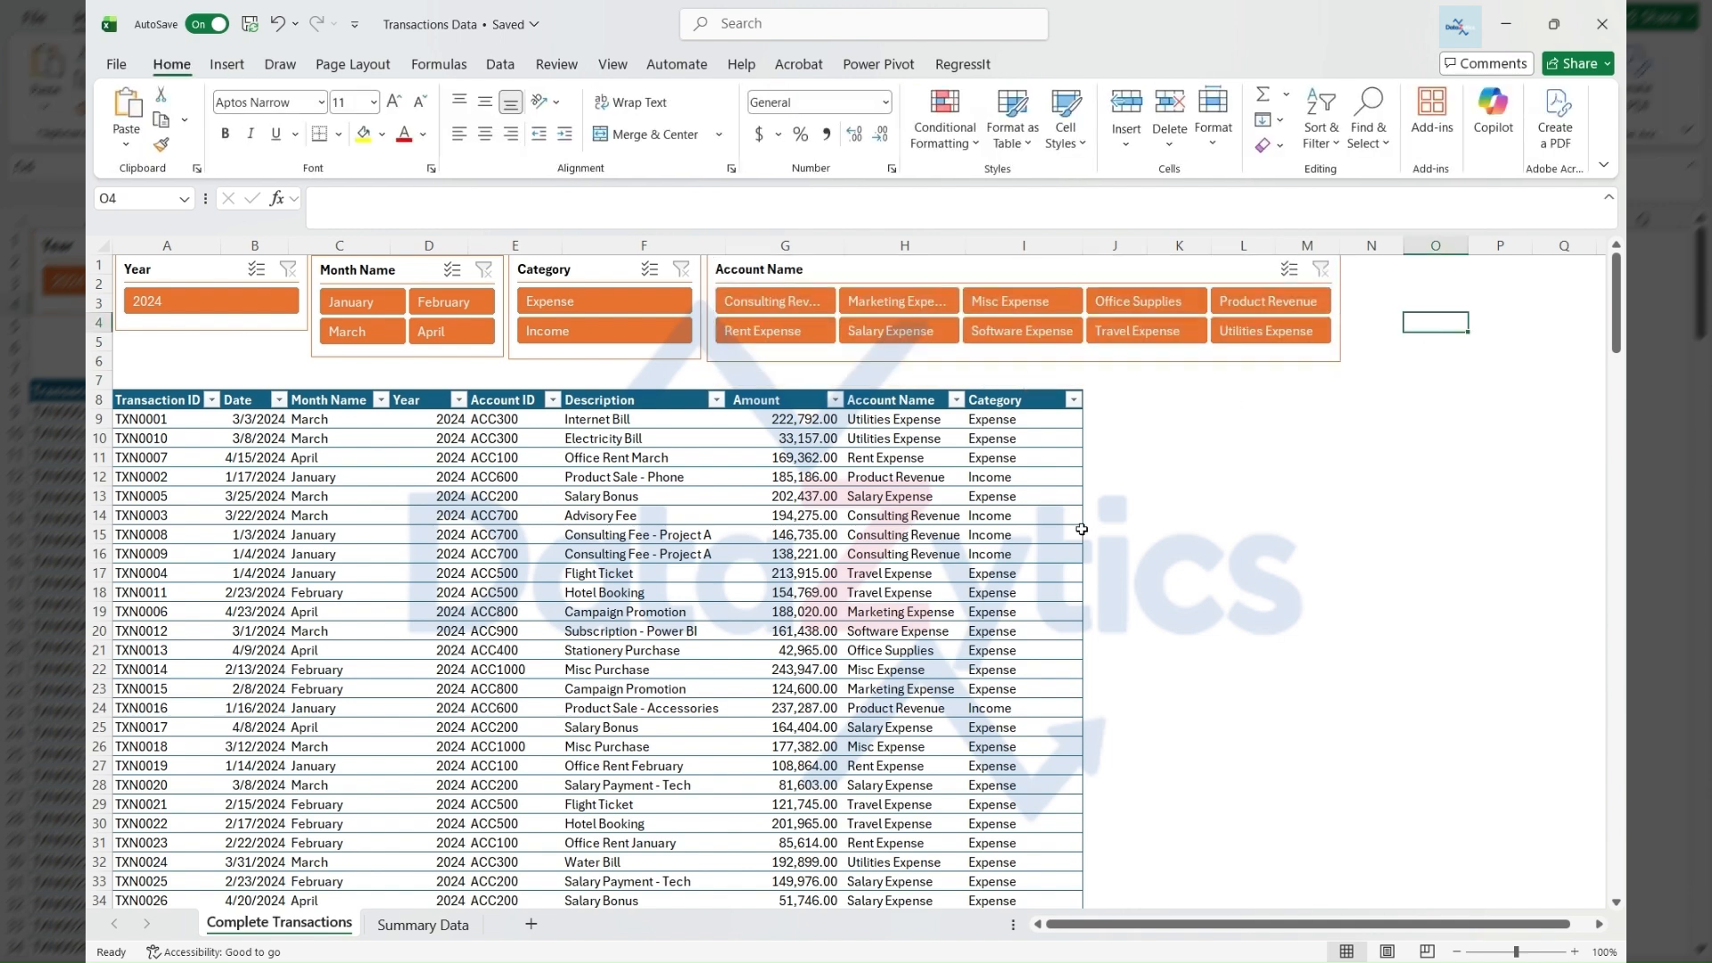
Widen the Account Name slicer further so all account names fit in full, and return to the Summary Data sheet
left_click(1215, 268)
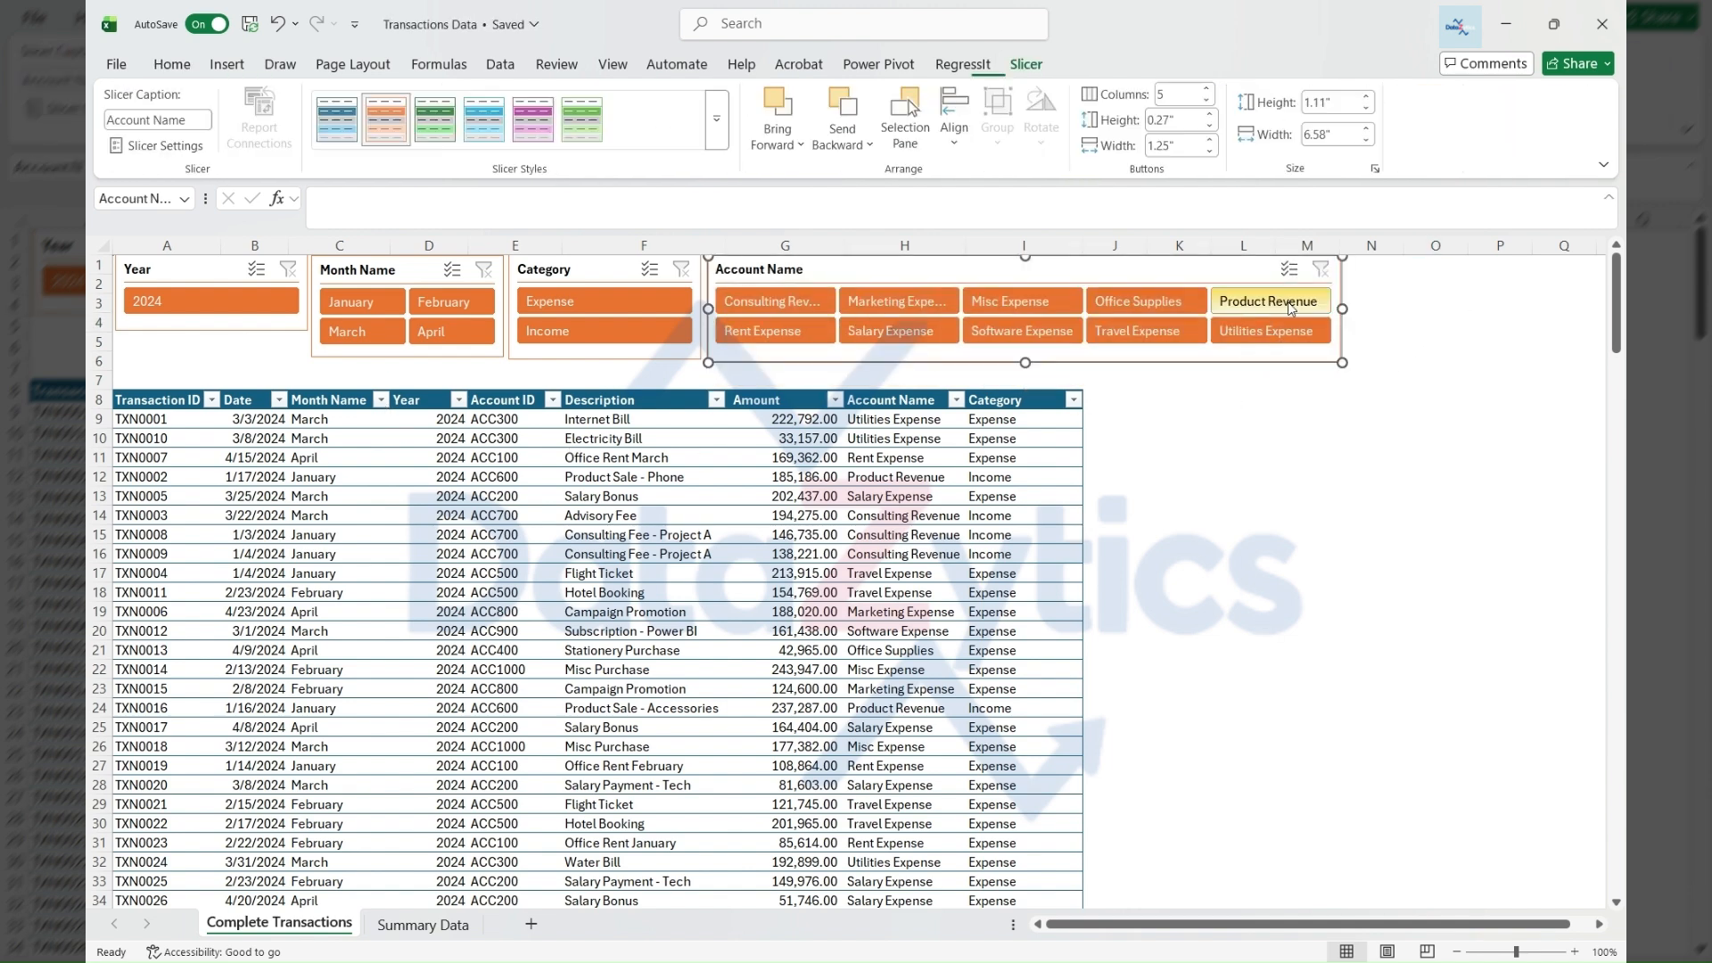
left_click_drag(1342, 308, 1397, 310)
left_click(1435, 283)
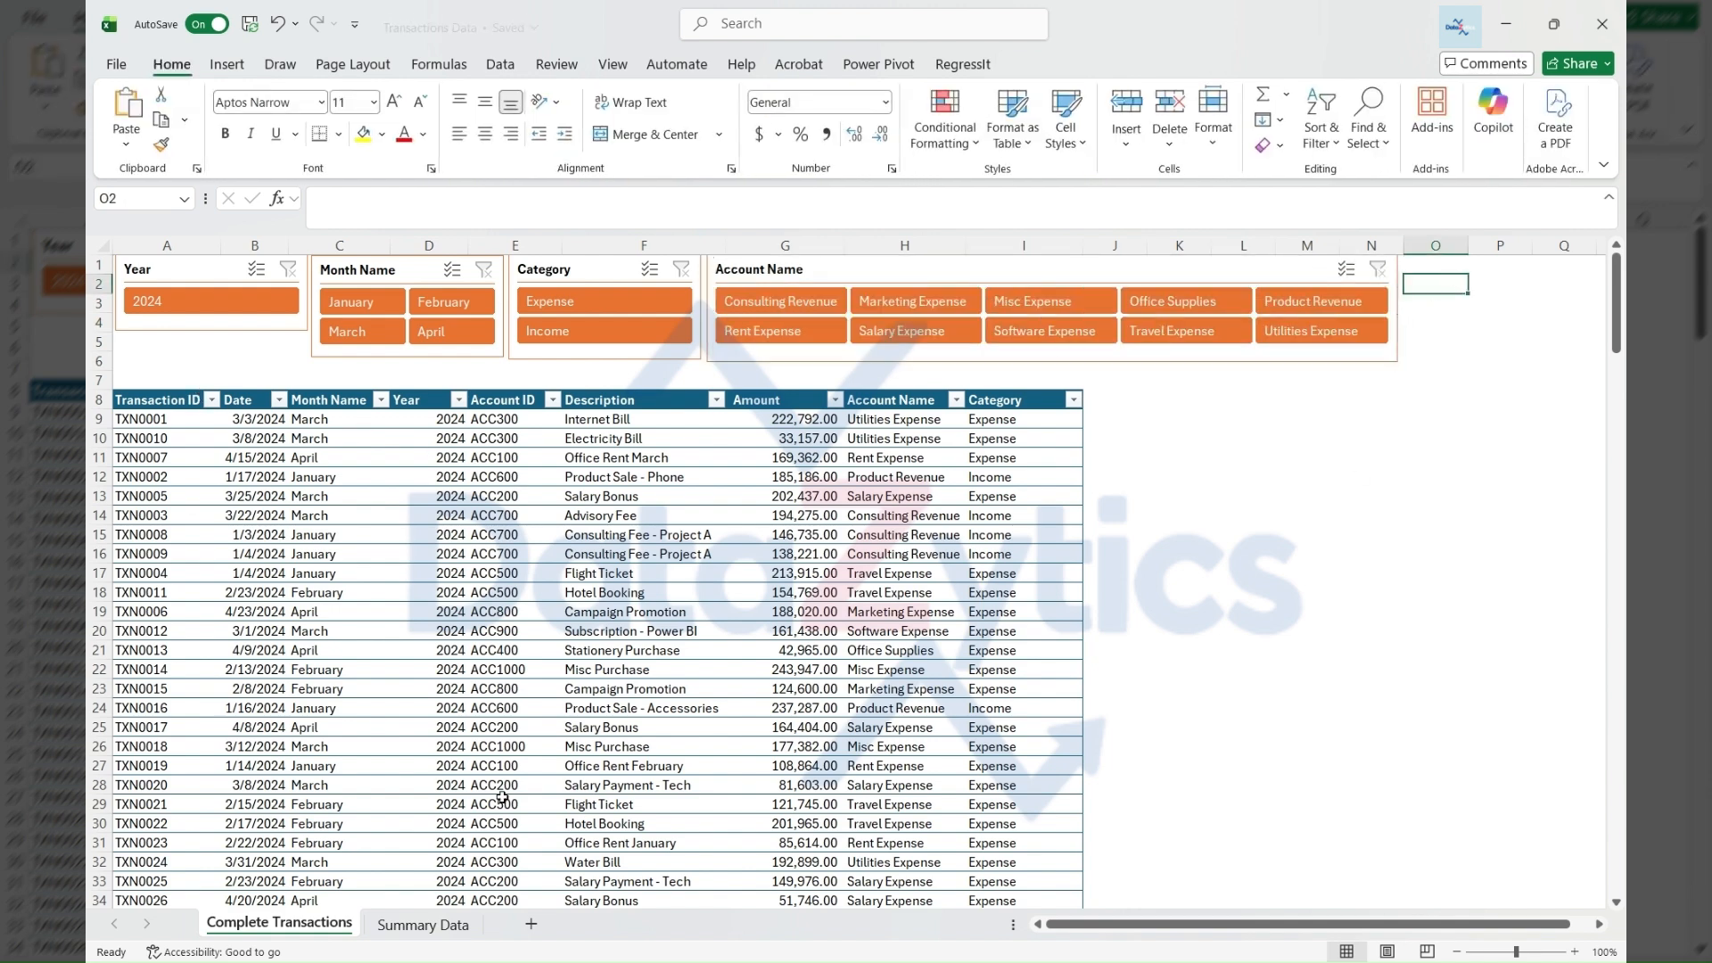
left_click(423, 925)
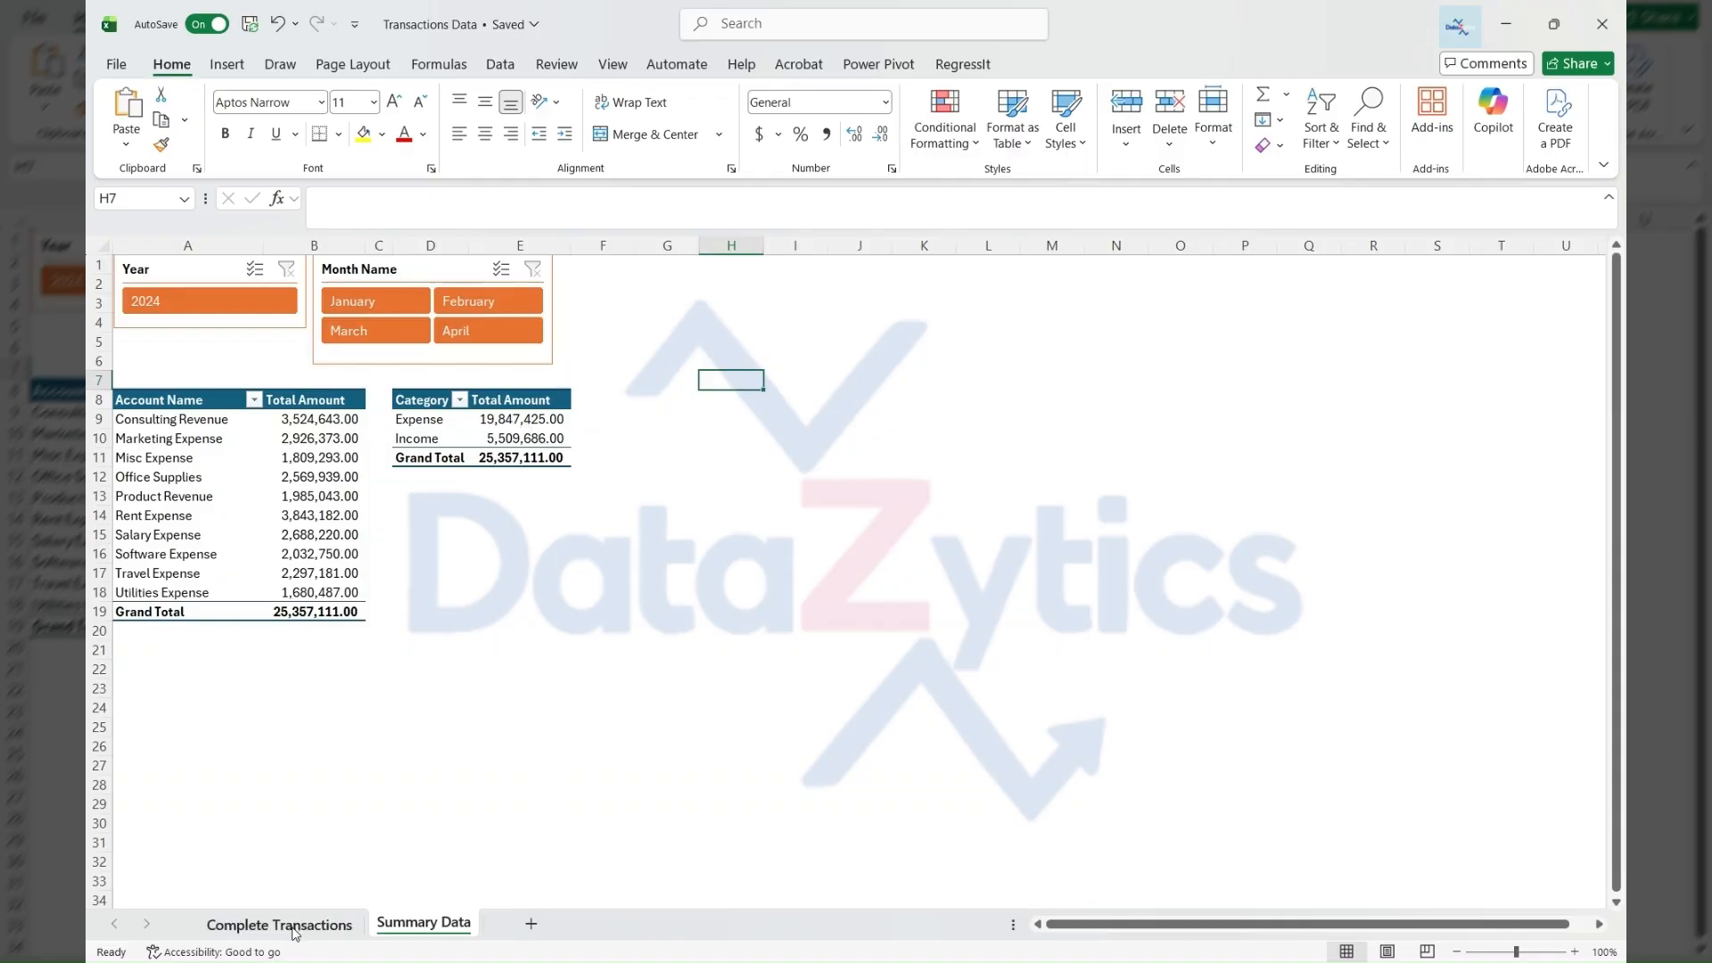